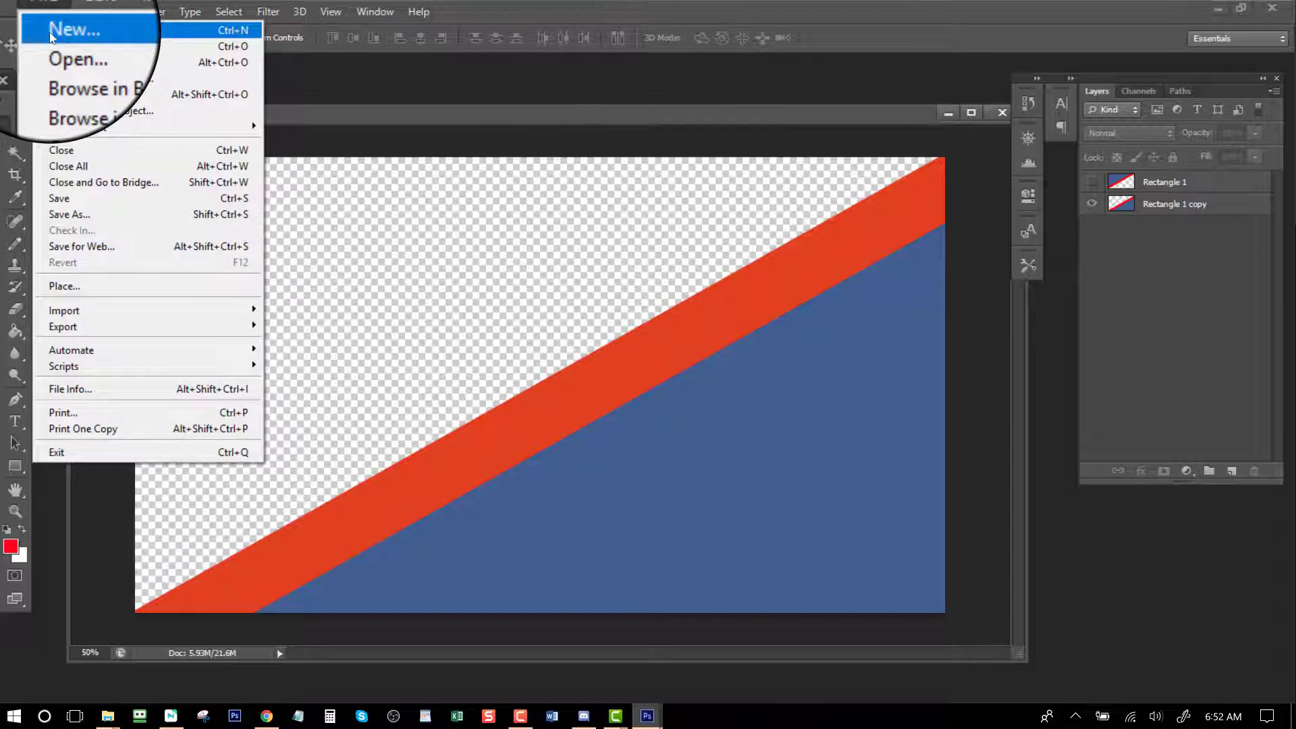
Step: Create a new 1920 × 1080 pixel document at 300 pixels/inch in 8-bit RGB Color with a white background
{"action": "left_click", "coordinate": [49, 31]}
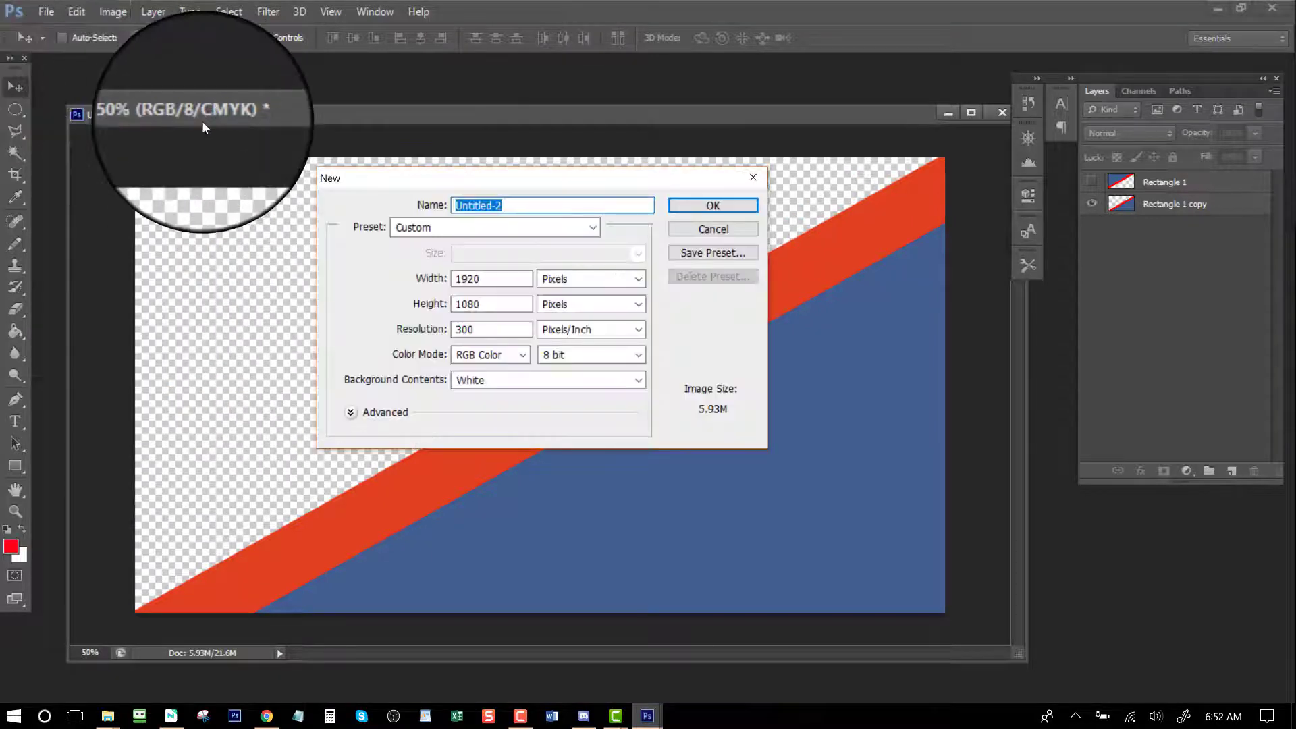
{"action": "left_click", "coordinate": [48, 13]}
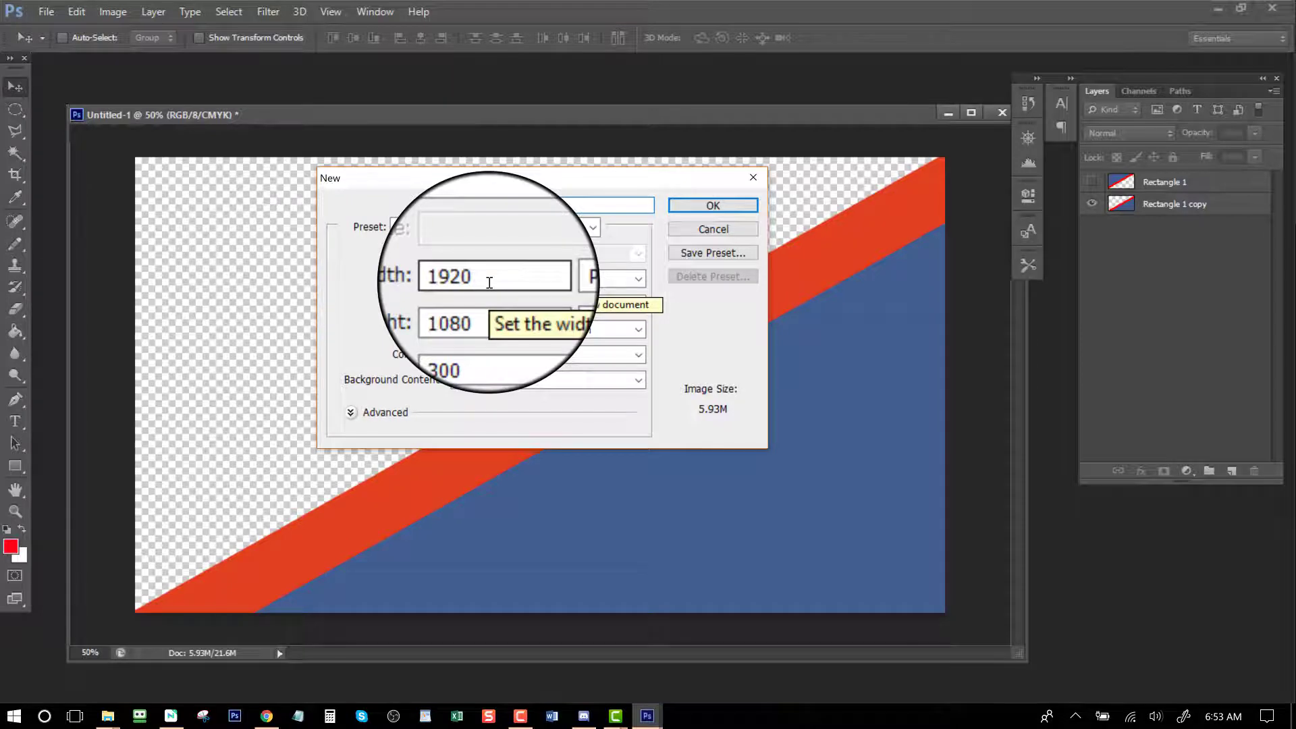
{"action": "left_click", "coordinate": [713, 204]}
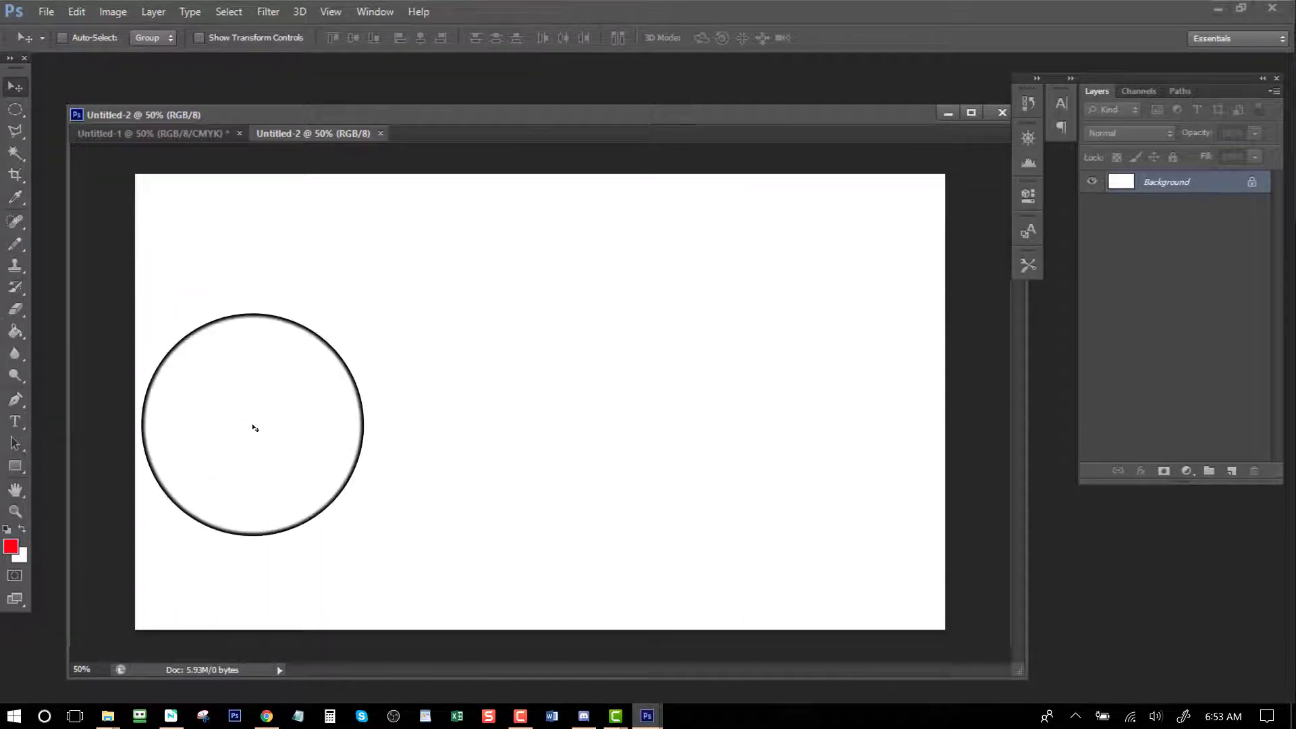
Step: Set the foreground color to green 0b9121 and fill the white background with it using the Paint Bucket
{"action": "left_click", "coordinate": [10, 546]}
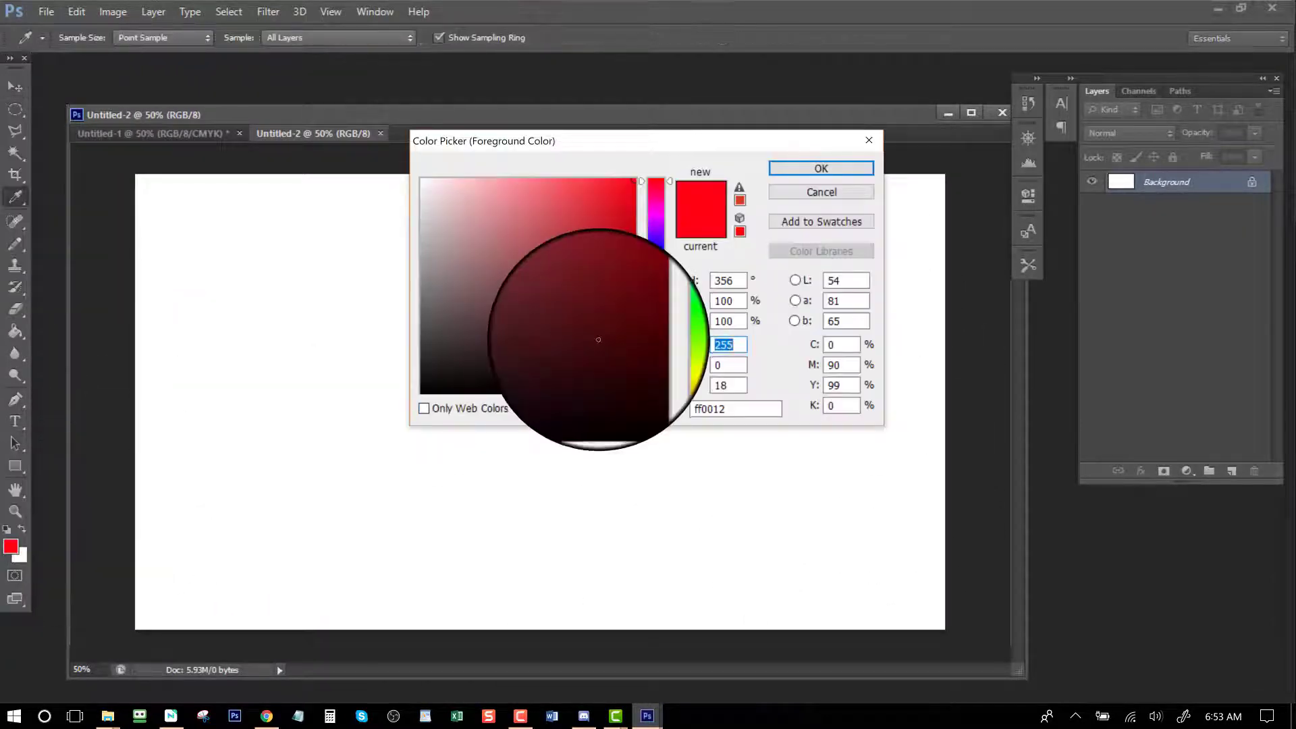
{"action": "left_click", "coordinate": [655, 315]}
{"action": "left_click", "coordinate": [613, 277]}
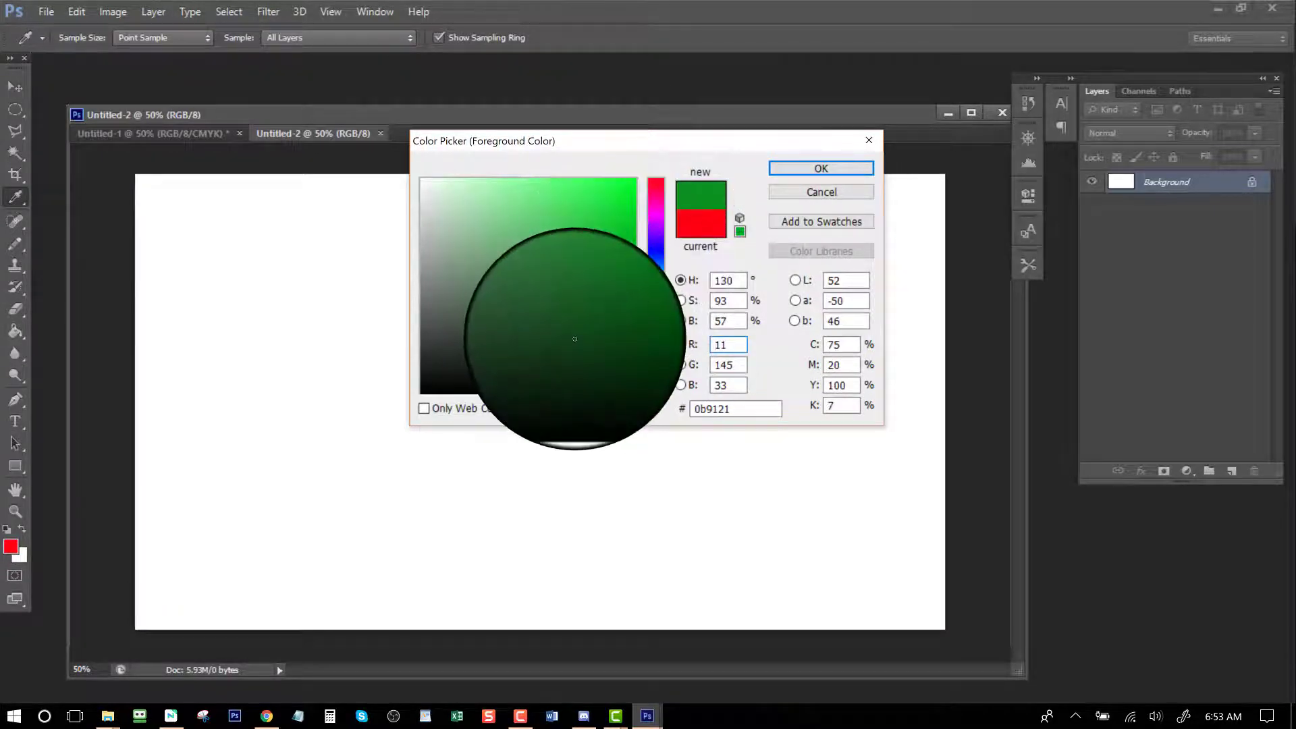
{"action": "left_click", "coordinate": [820, 170]}
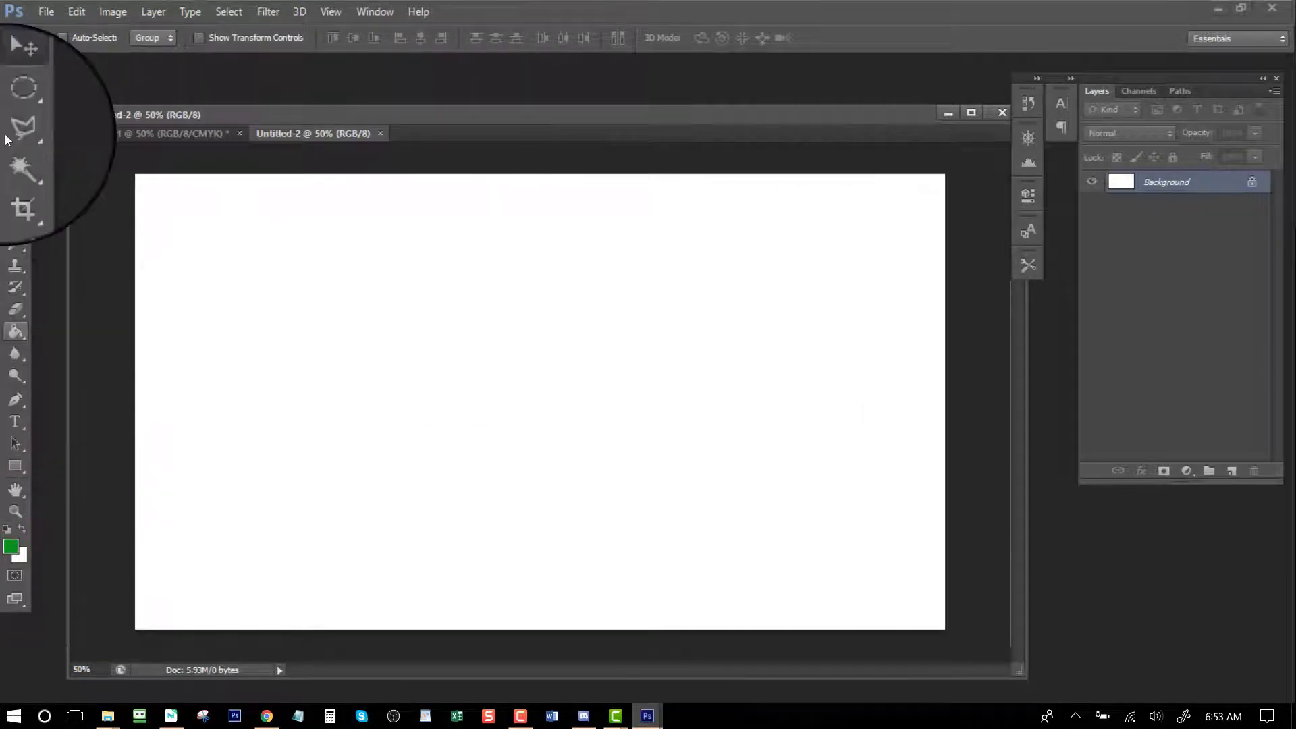
{"action": "left_click", "coordinate": [13, 321]}
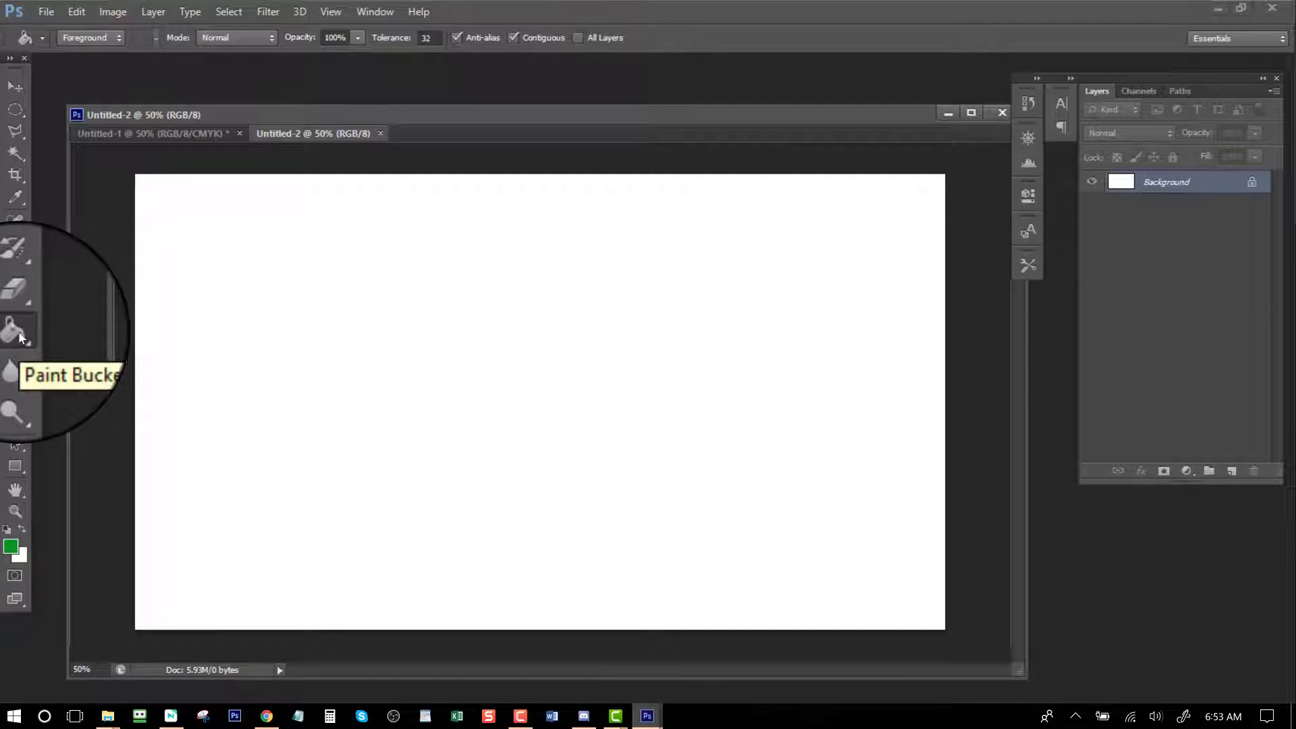
{"action": "left_click", "coordinate": [791, 197]}
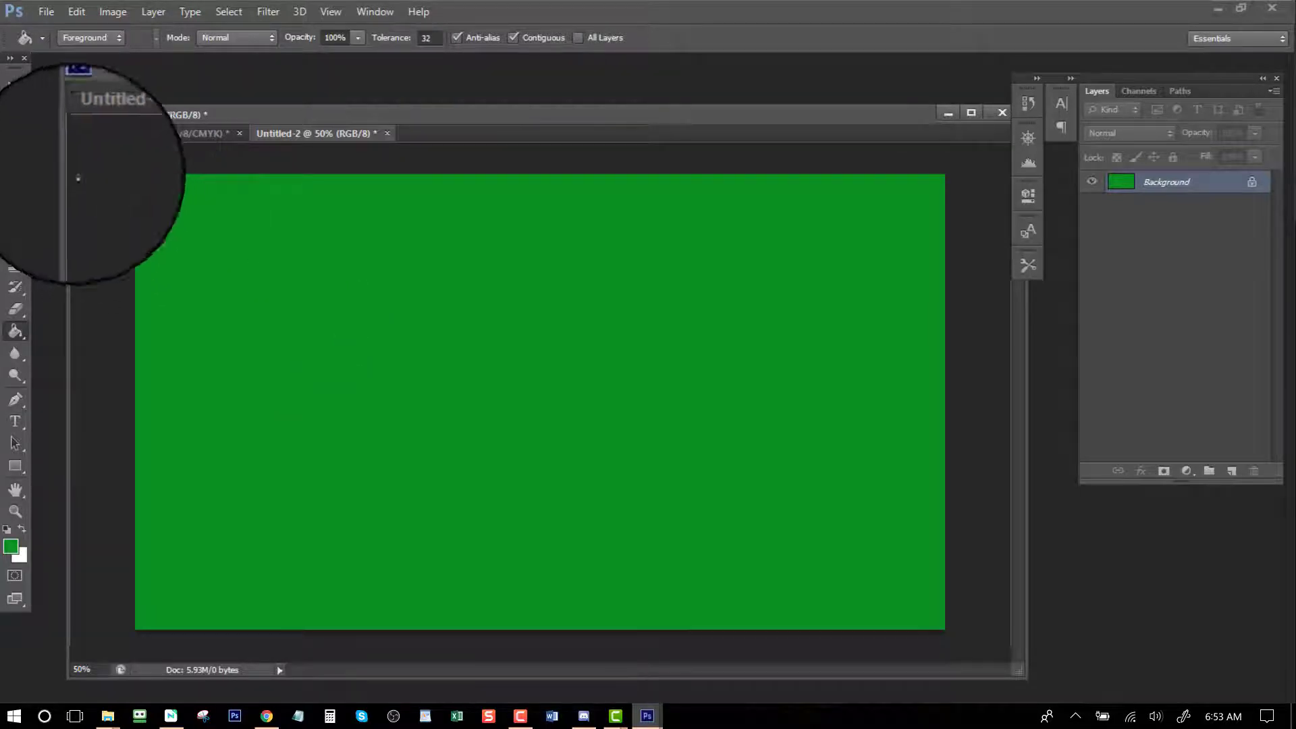
Step: Convert the locked Background into a regular layer, keeping the default layer name
{"action": "left_click", "coordinate": [16, 87]}
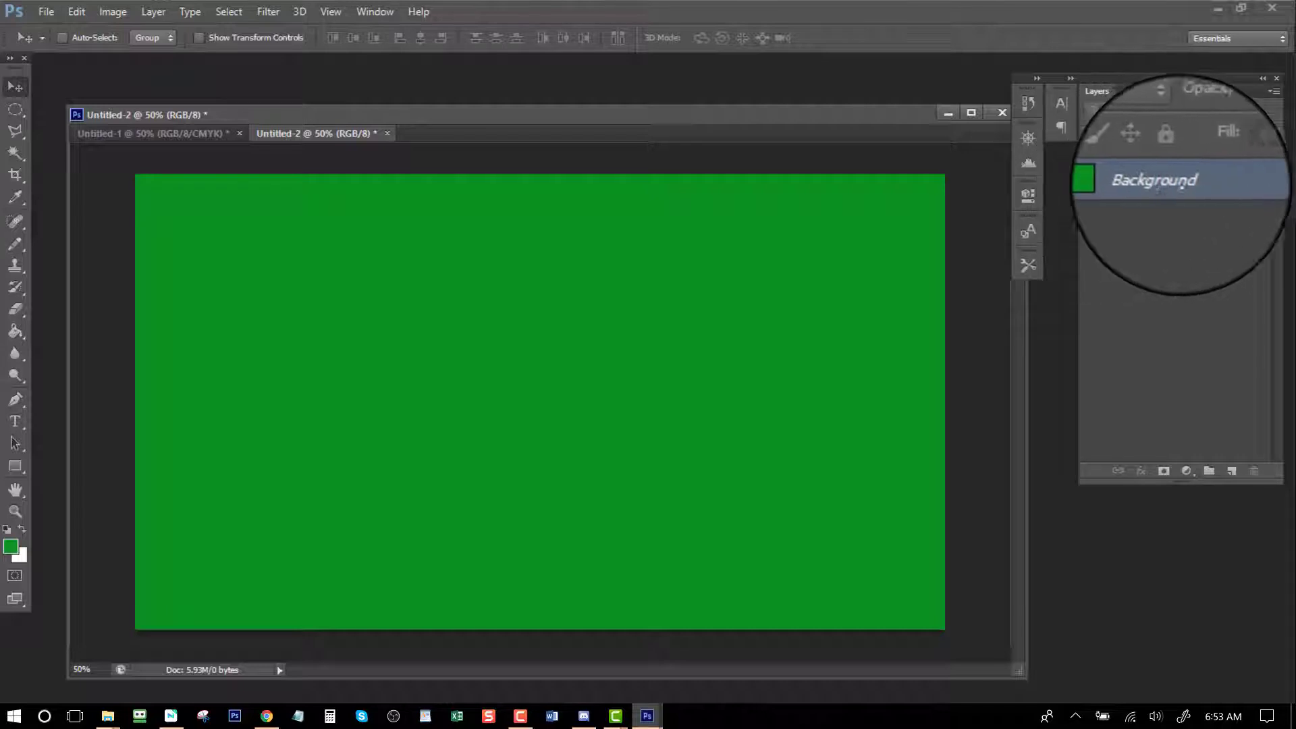
{"action": "double_click", "coordinate": [1202, 183]}
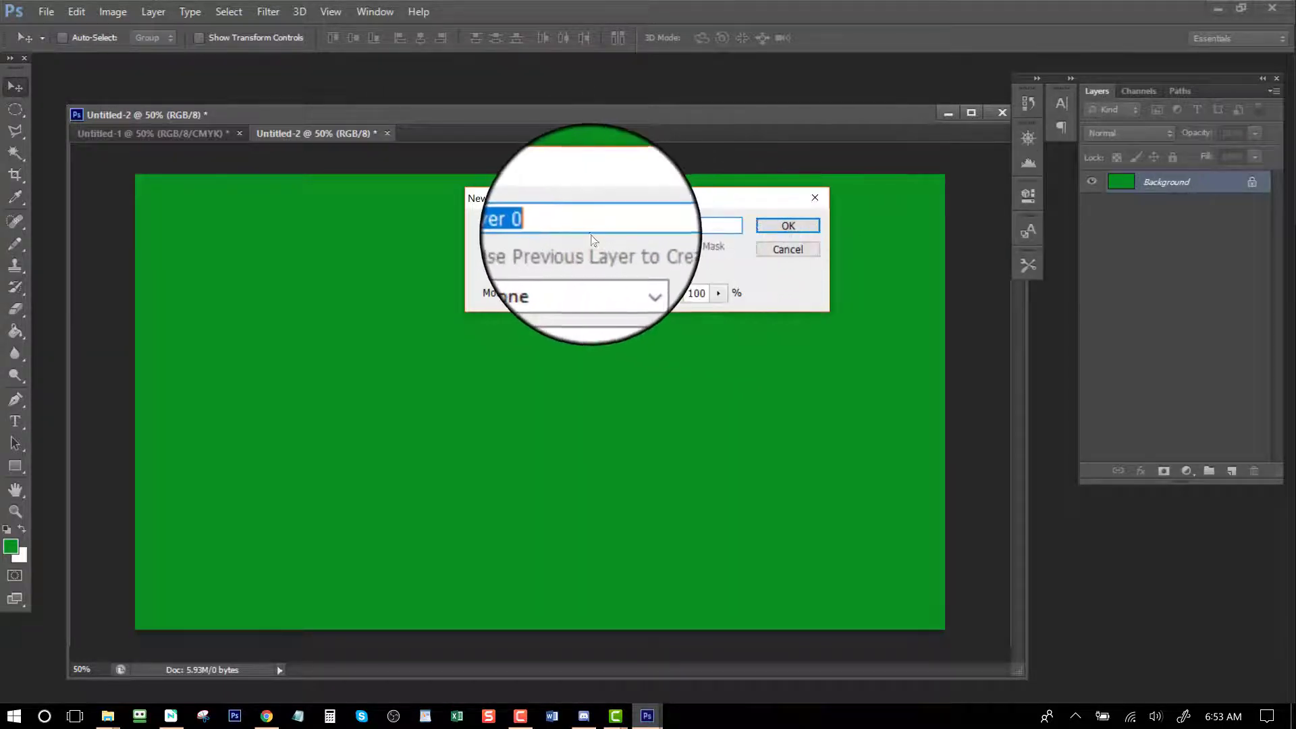
{"action": "left_click", "coordinate": [788, 225]}
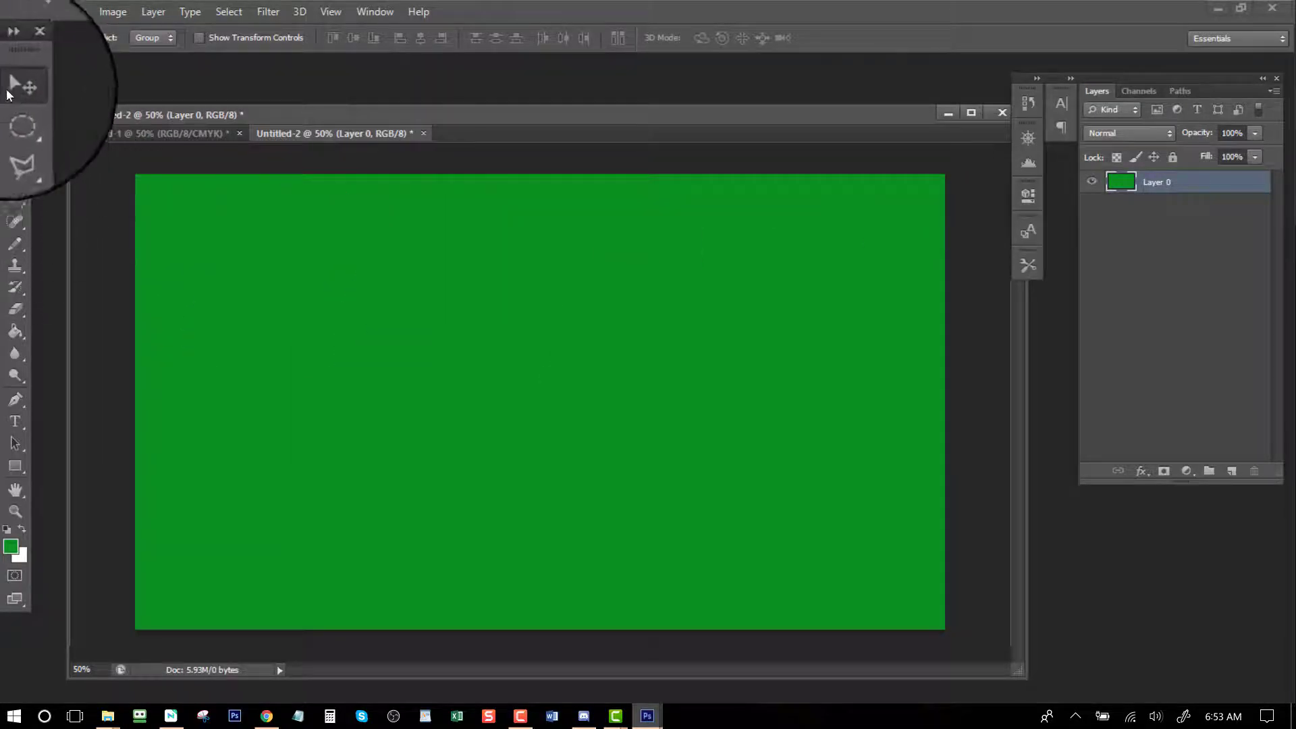
Step: Move the green layer toward the canvas's upper-left corner, exposing transparency along its right and lower edges
{"action": "left_click_drag", "start_coordinate": [624, 351], "coordinate": [462, 270]}
{"action": "left_click_drag", "start_coordinate": [396, 373], "coordinate": [746, 386]}
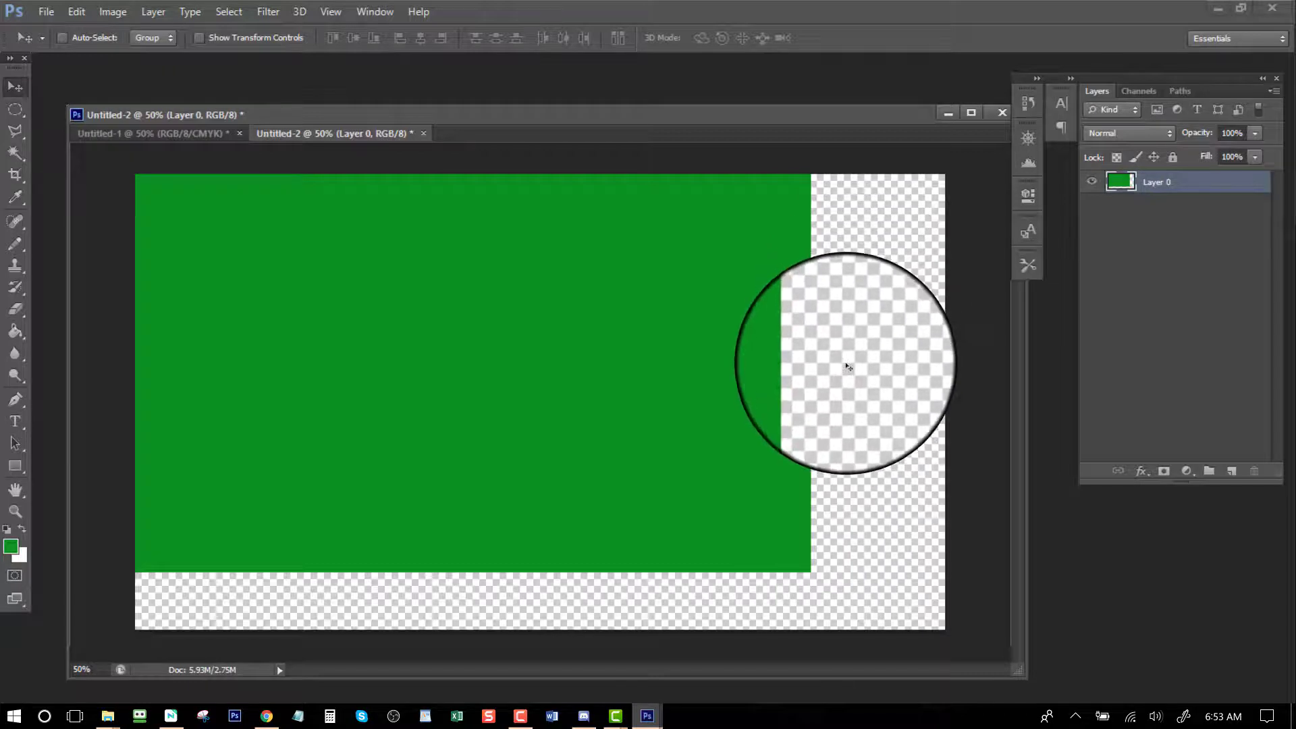
{"action": "left_click_drag", "start_coordinate": [496, 378], "coordinate": [440, 302]}
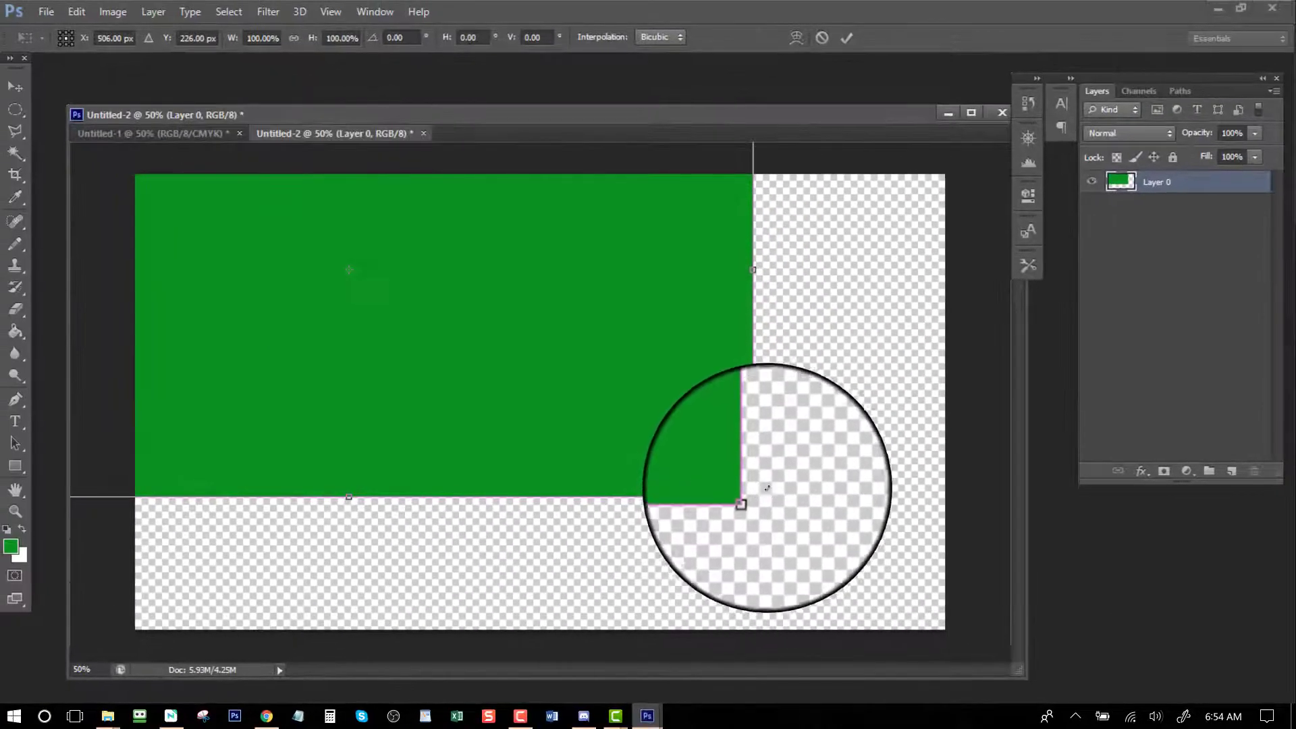
Step: Rotate the green layer about -27.45° and stretch it to about 112.6% × 91.3%, bringing its lower edge to the canvas's upper-right corner
{"action": "left_click_drag", "start_coordinate": [716, 275], "coordinate": [720, 243]}
{"action": "left_click_drag", "start_coordinate": [771, 451], "coordinate": [746, 261]}
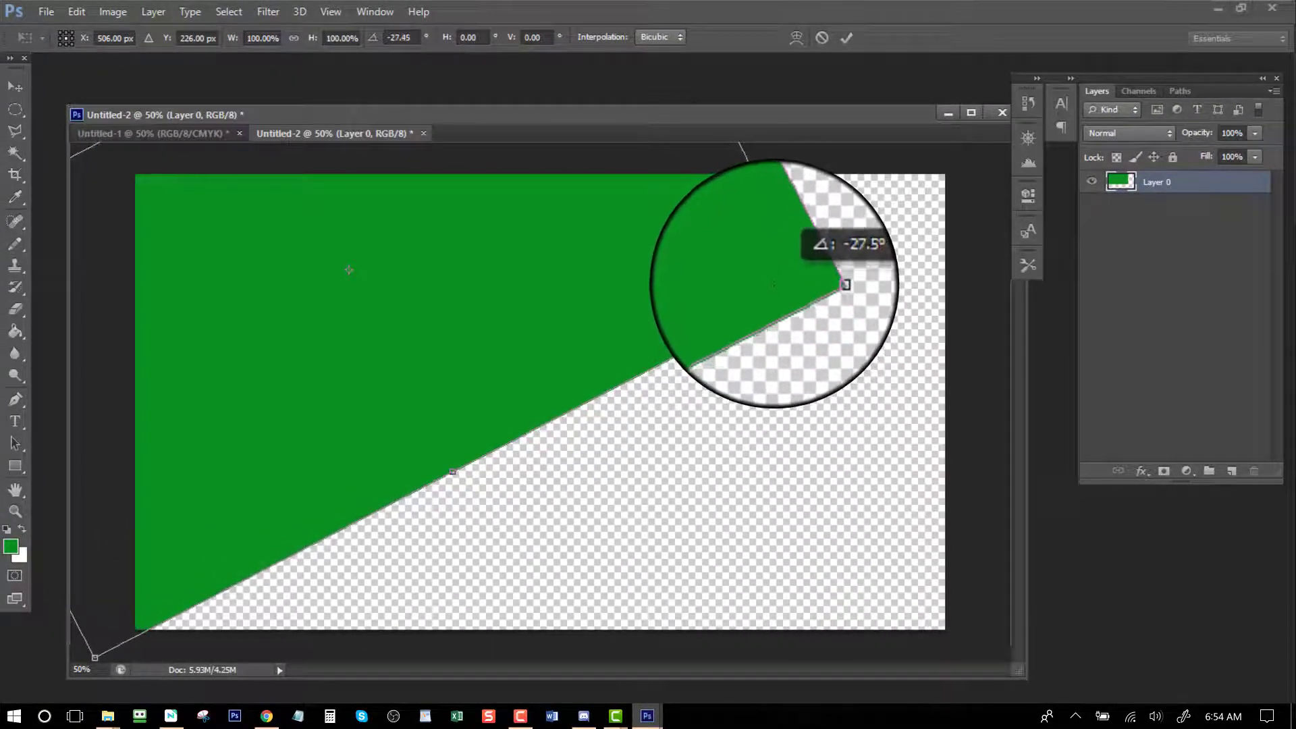
{"action": "left_click_drag", "start_coordinate": [449, 297], "coordinate": [509, 269]}
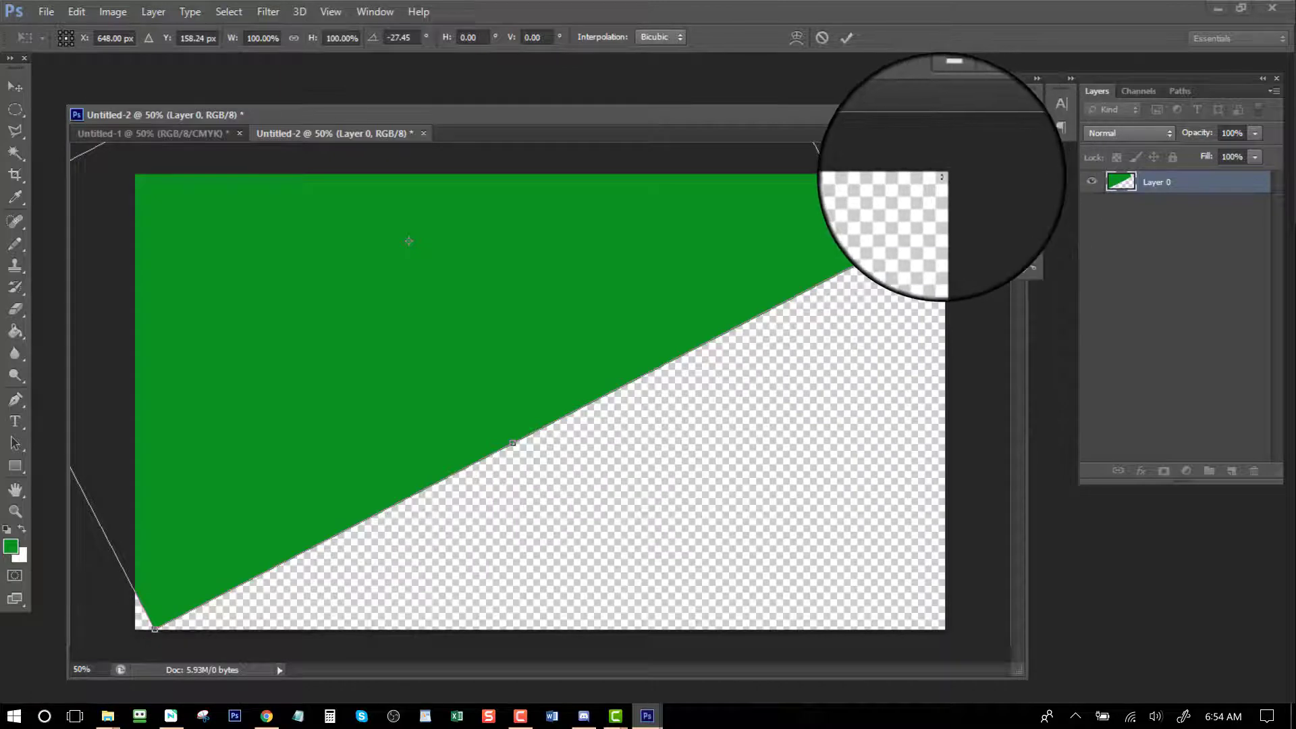
{"action": "left_click_drag", "start_coordinate": [867, 256], "coordinate": [922, 195]}
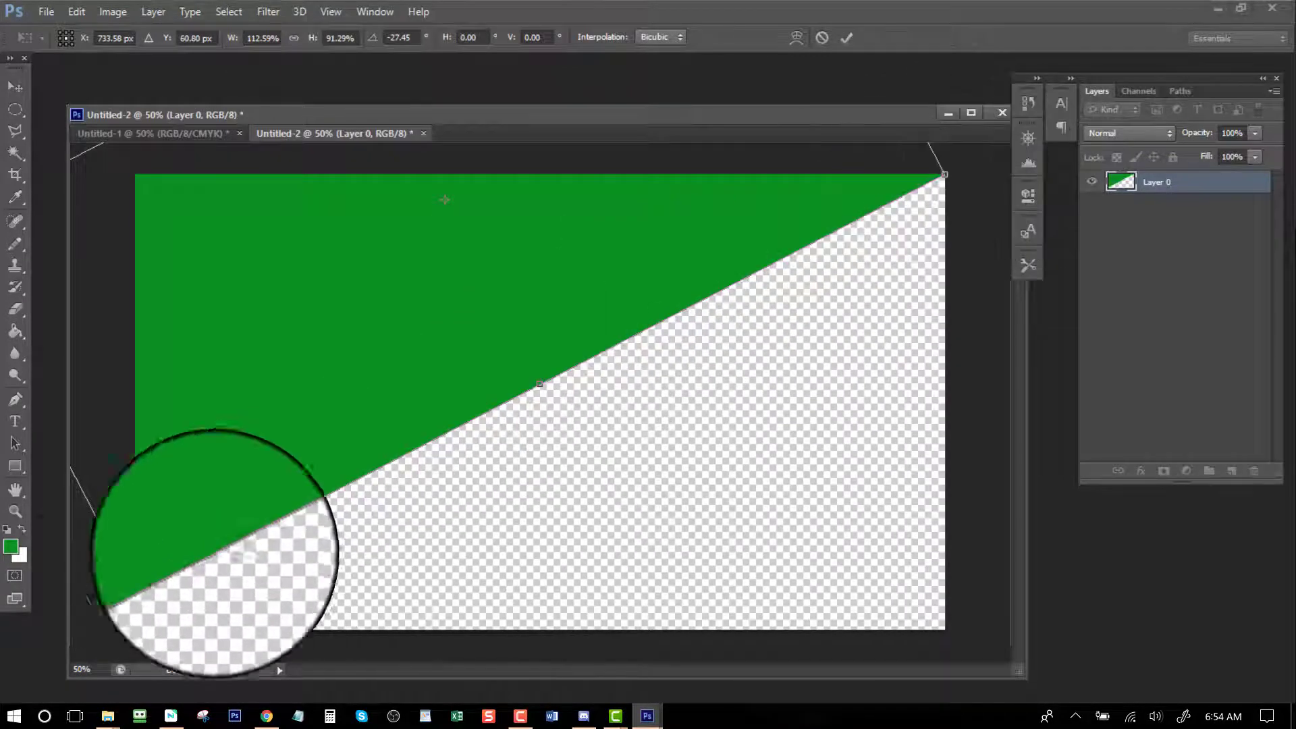
Step: Adjust the layer to about -29.45° rotation and 118.35% × 90.71% scale, aligning its edge with the canvas diagonal, and apply the transform
{"action": "left_click_drag", "start_coordinate": [122, 610], "coordinate": [121, 607]}
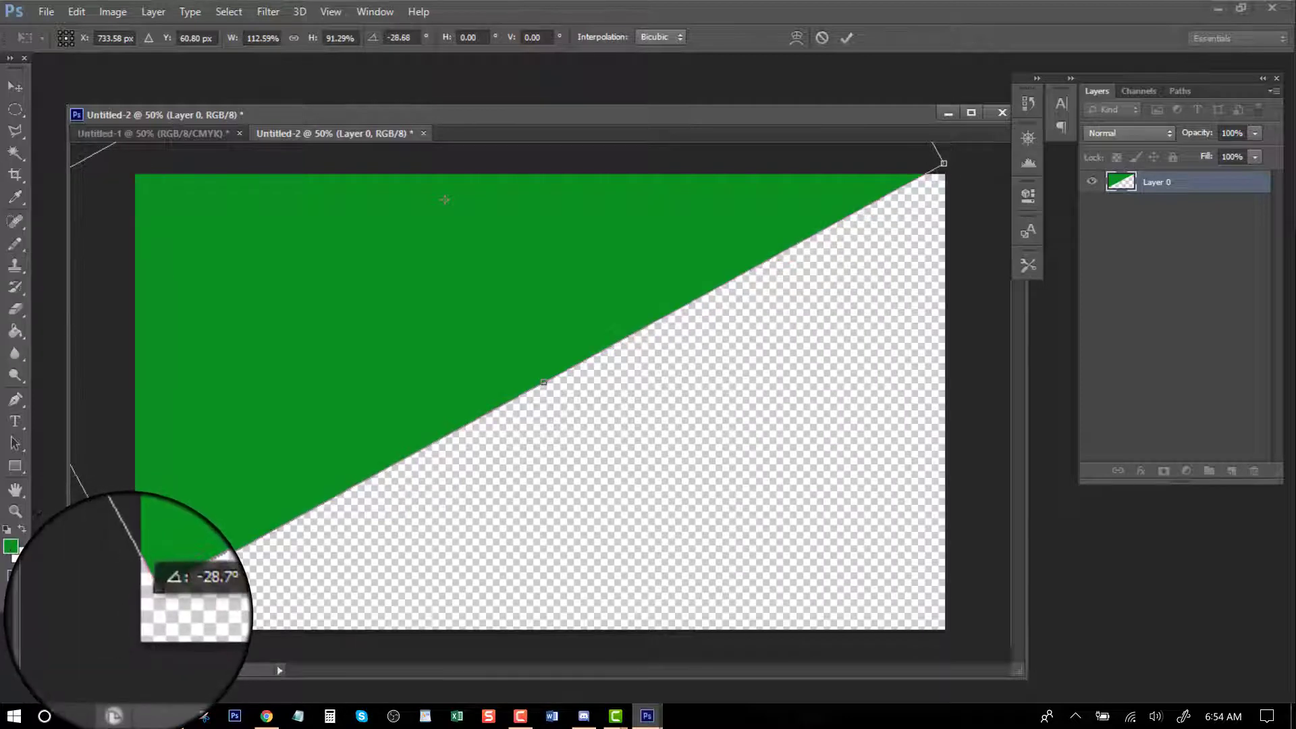
{"action": "left_click_drag", "start_coordinate": [449, 365], "coordinate": [434, 388]}
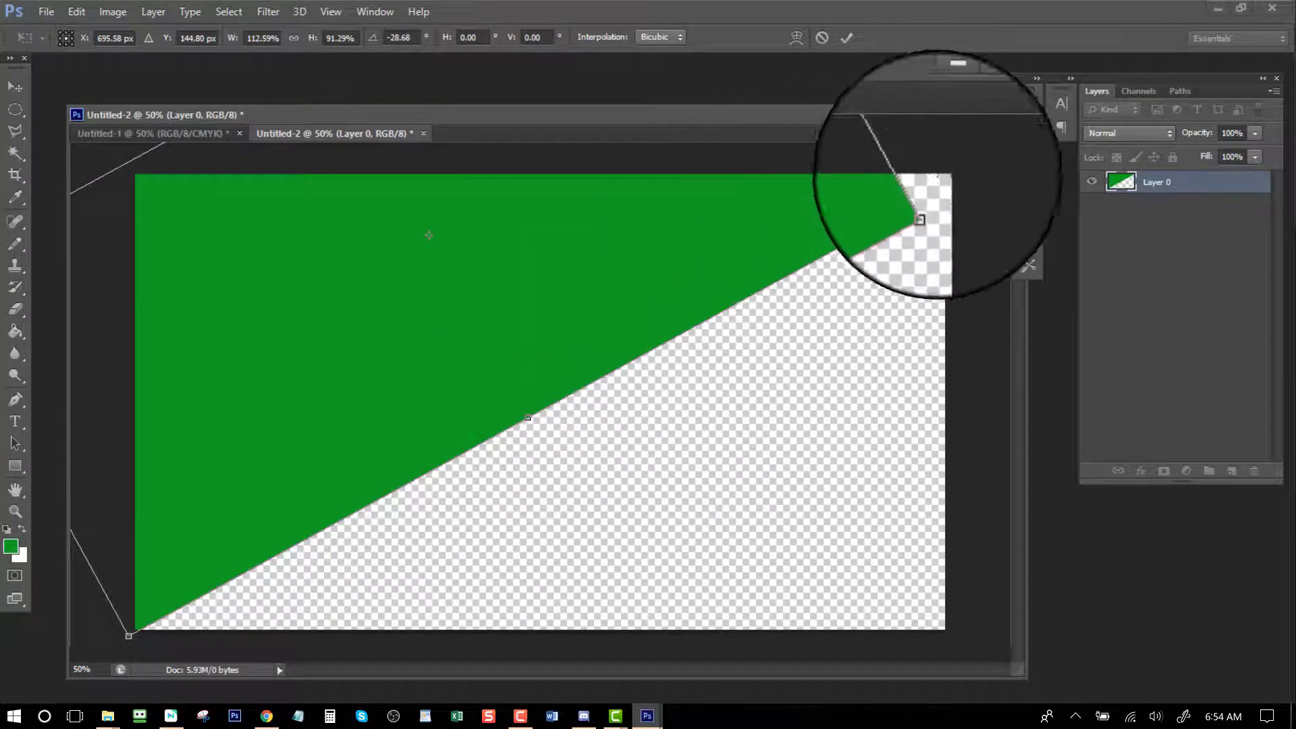
{"action": "left_click_drag", "start_coordinate": [926, 197], "coordinate": [965, 174]}
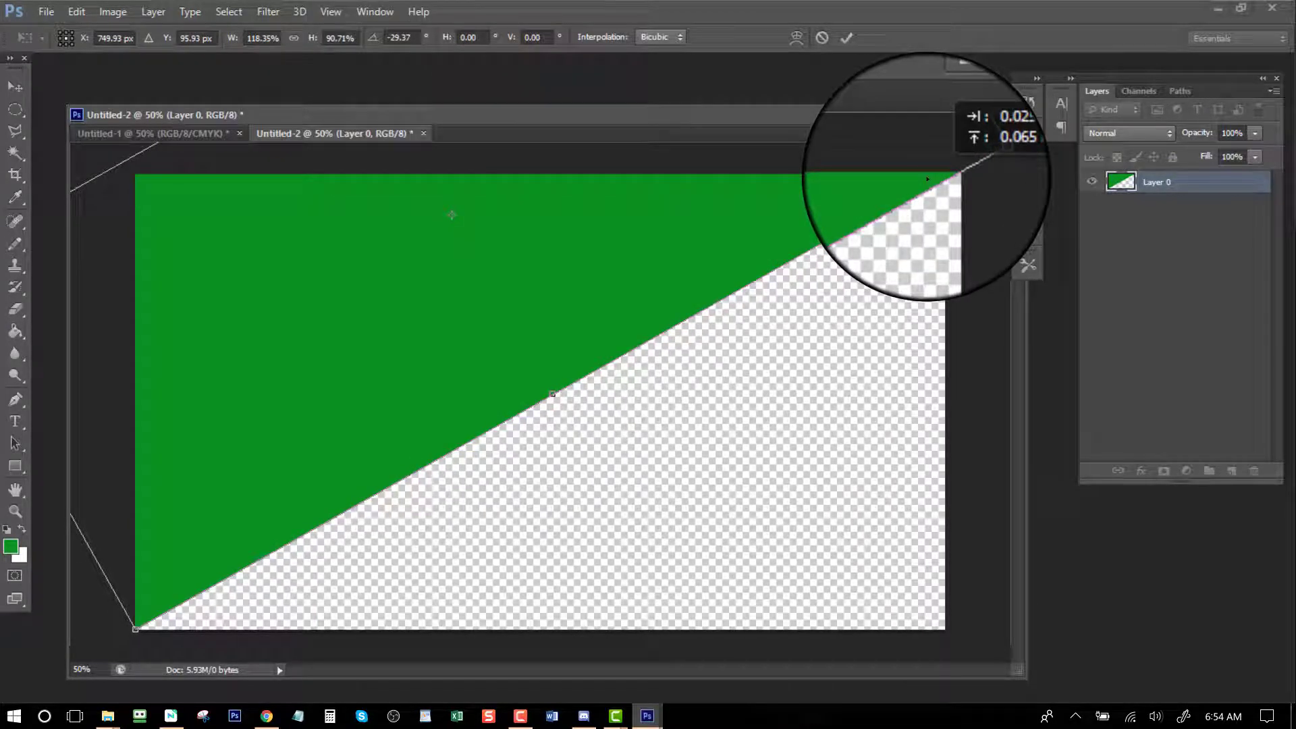
{"action": "left_click_drag", "start_coordinate": [926, 178], "coordinate": [919, 178]}
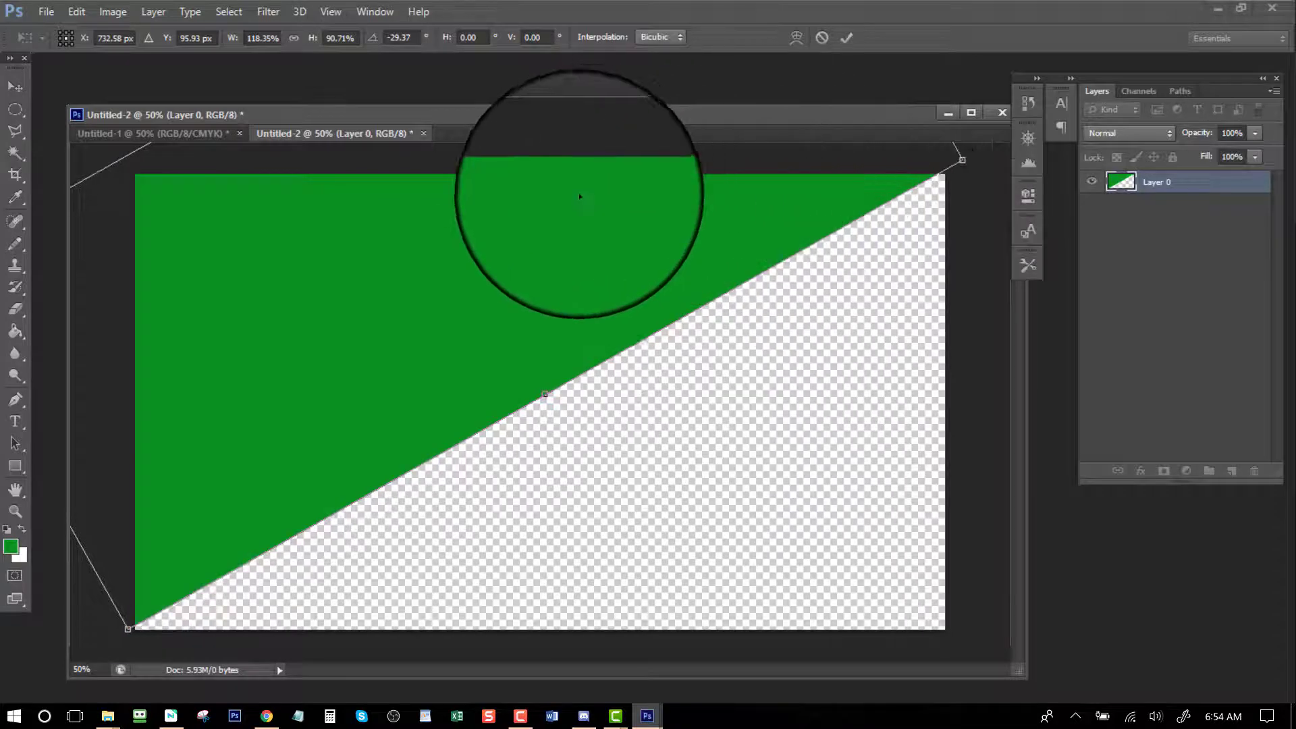
{"action": "left_click_drag", "start_coordinate": [469, 244], "coordinate": [466, 244]}
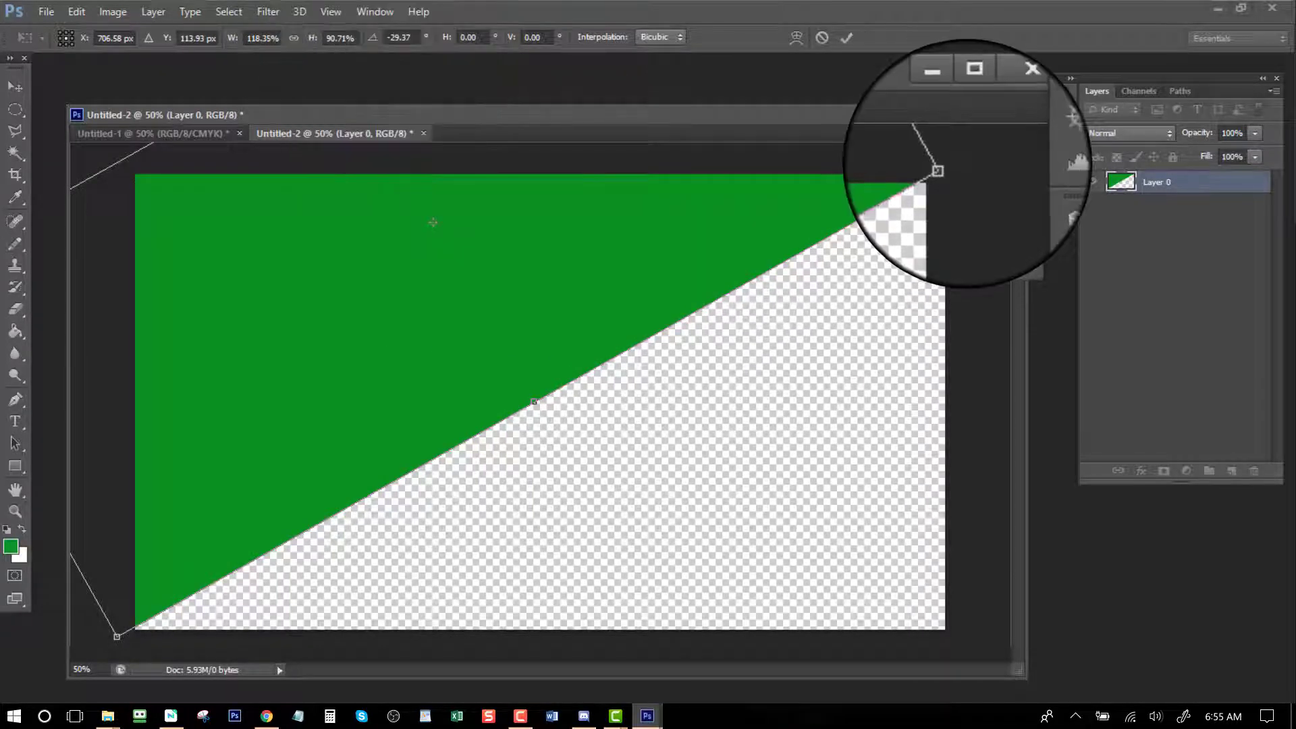
{"action": "left_click_drag", "start_coordinate": [963, 165], "coordinate": [965, 166]}
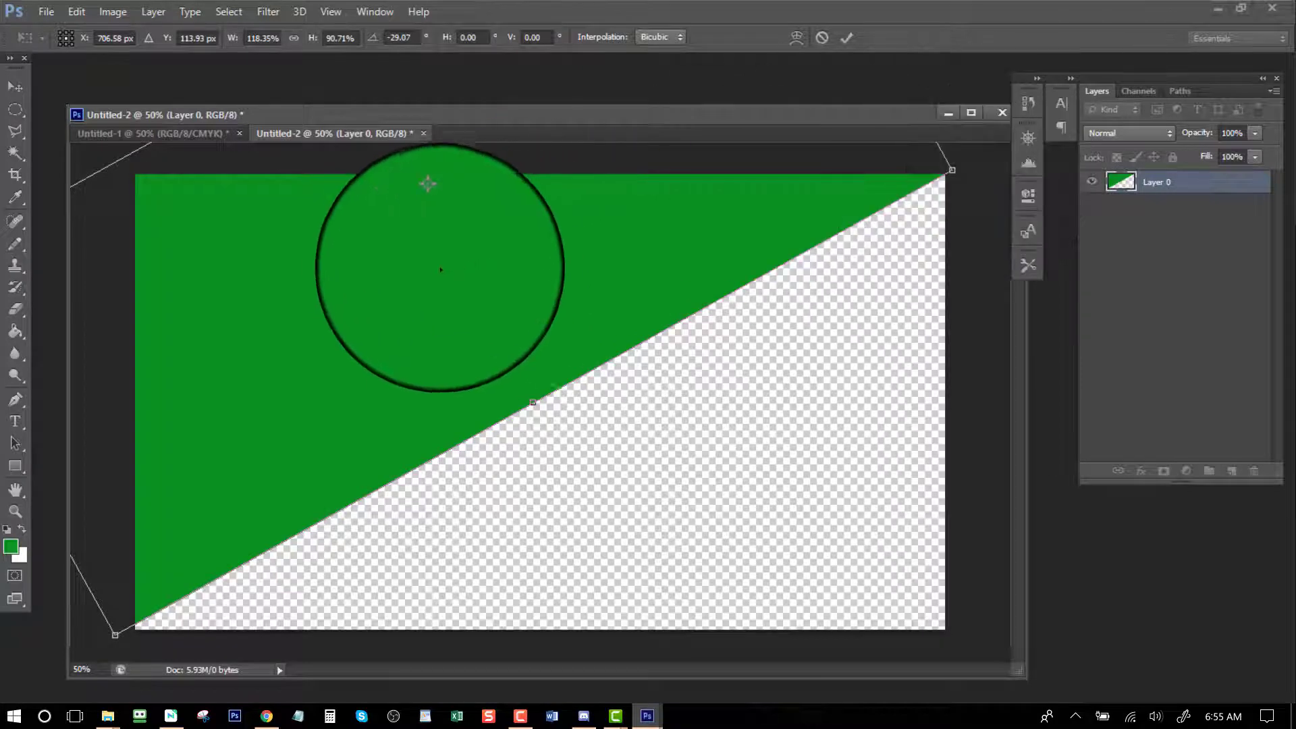
{"action": "left_click_drag", "start_coordinate": [433, 226], "coordinate": [436, 230]}
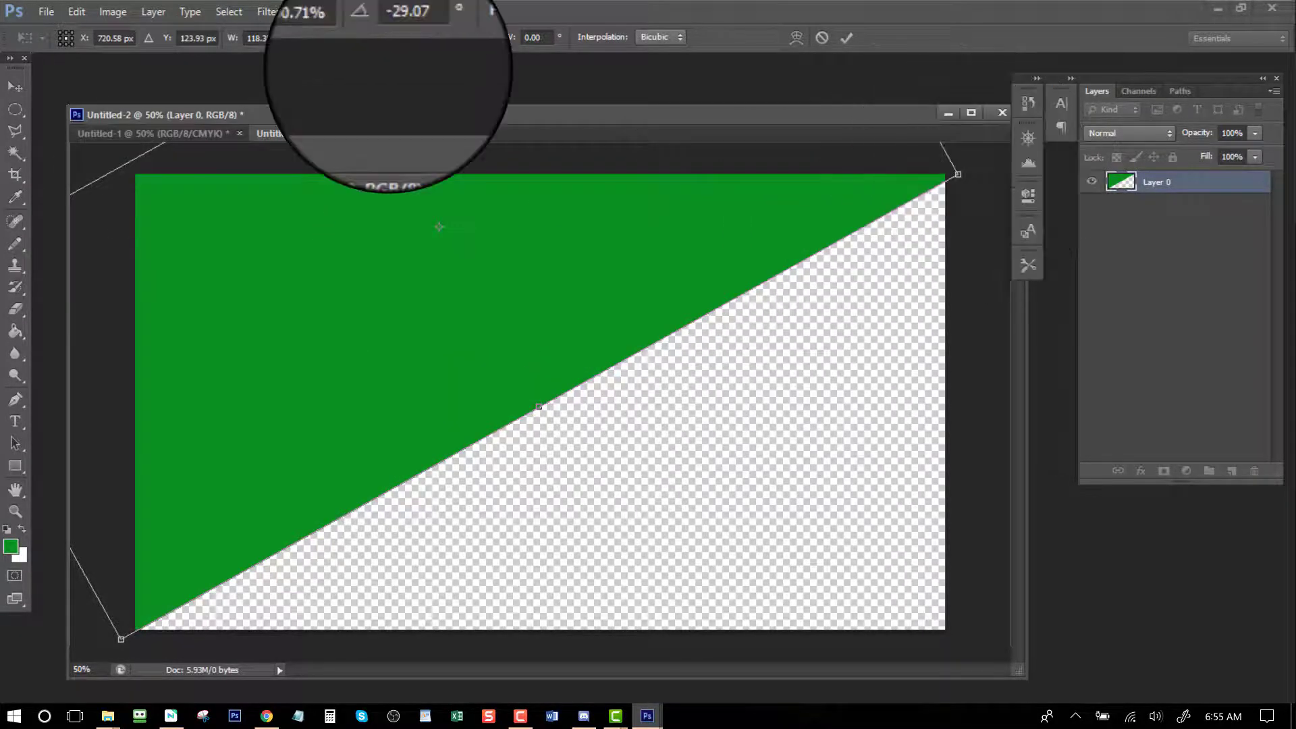
{"action": "left_click_drag", "start_coordinate": [971, 167], "coordinate": [970, 168]}
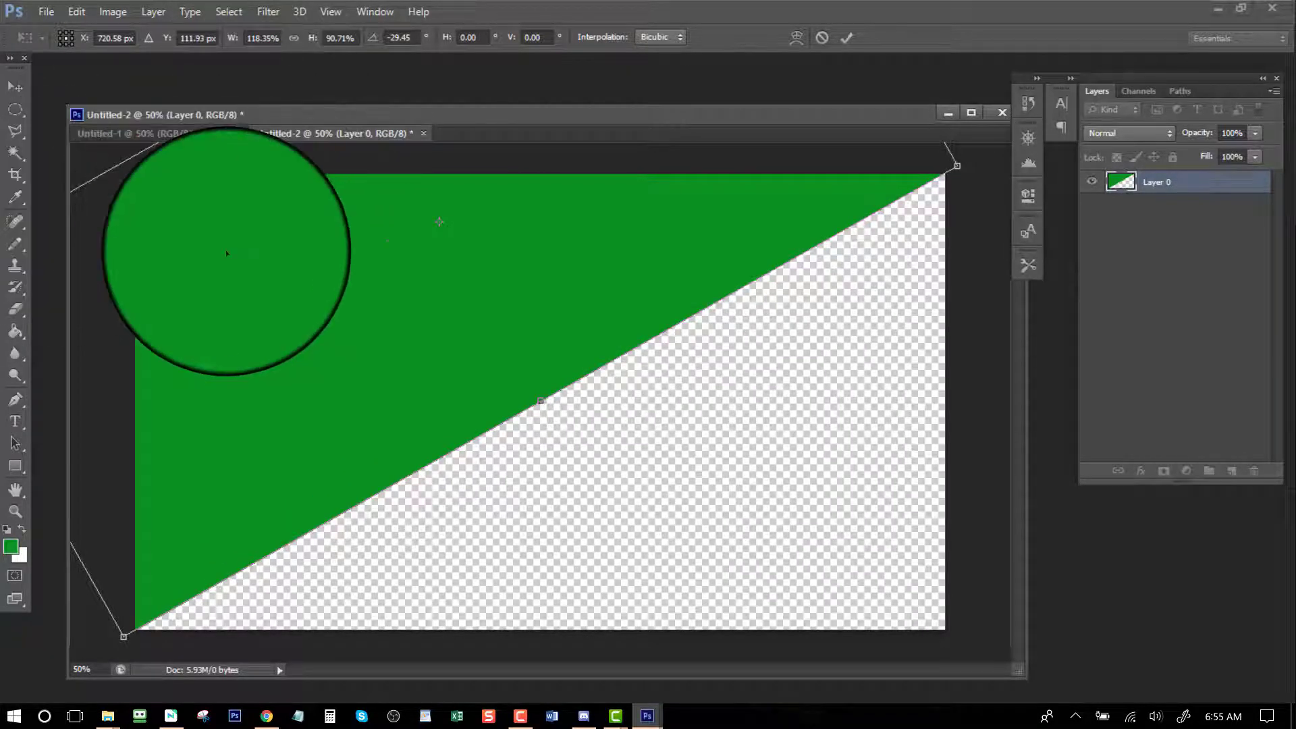
{"action": "left_click", "coordinate": [847, 37]}
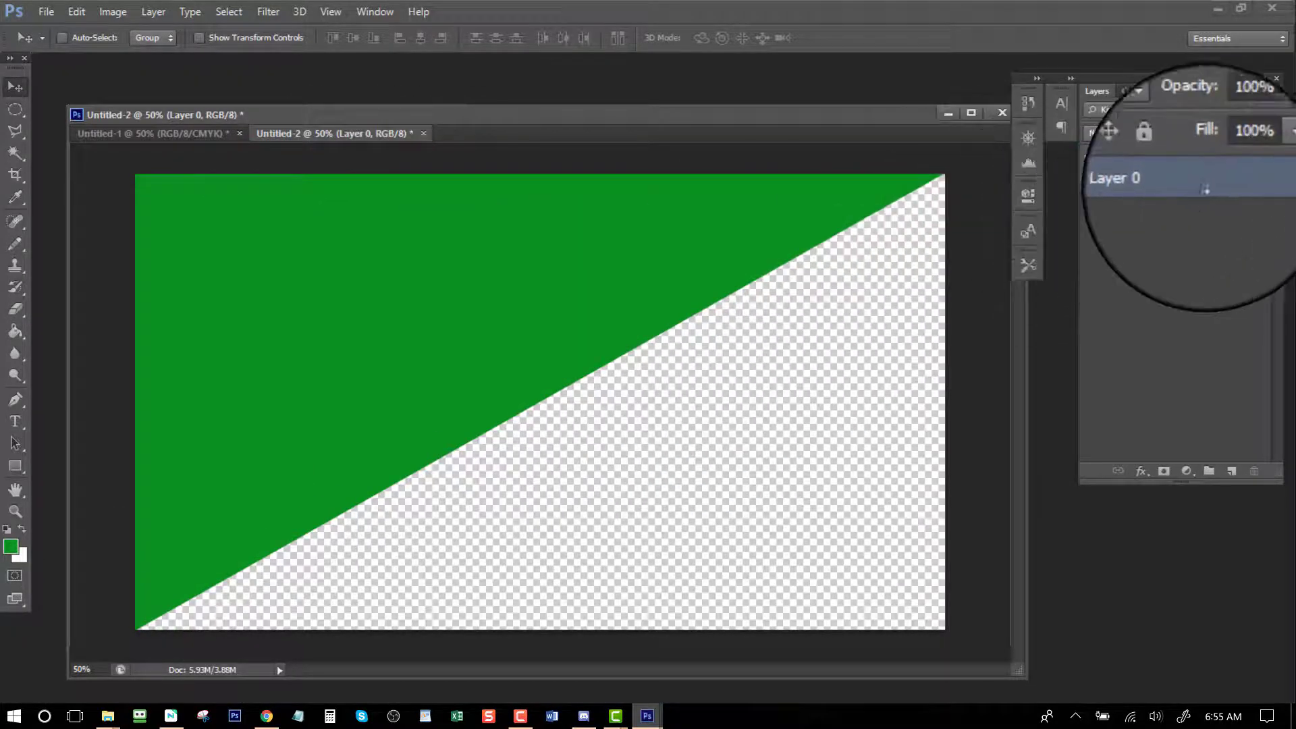
Step: Duplicate the green triangle layer, hide the copy and make the original layer active
{"action": "right_click", "coordinate": [1205, 182]}
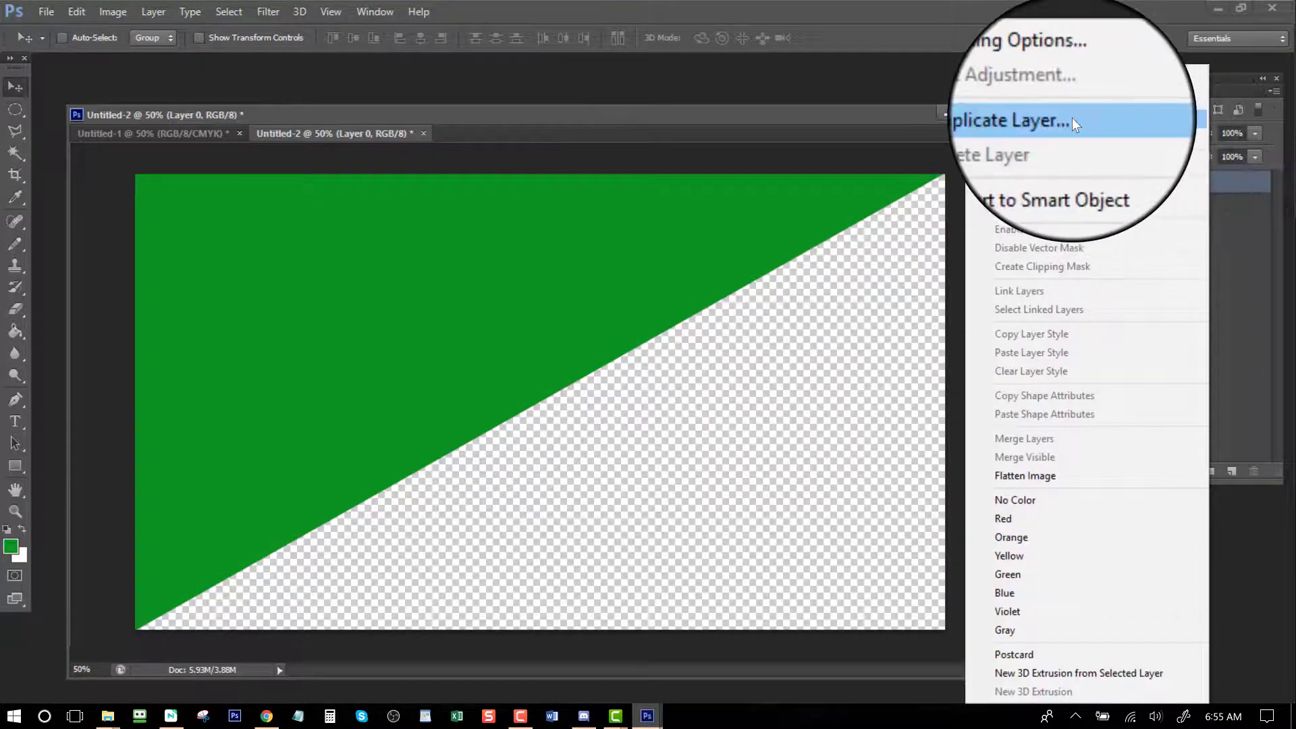
{"action": "left_click", "coordinate": [1250, 184]}
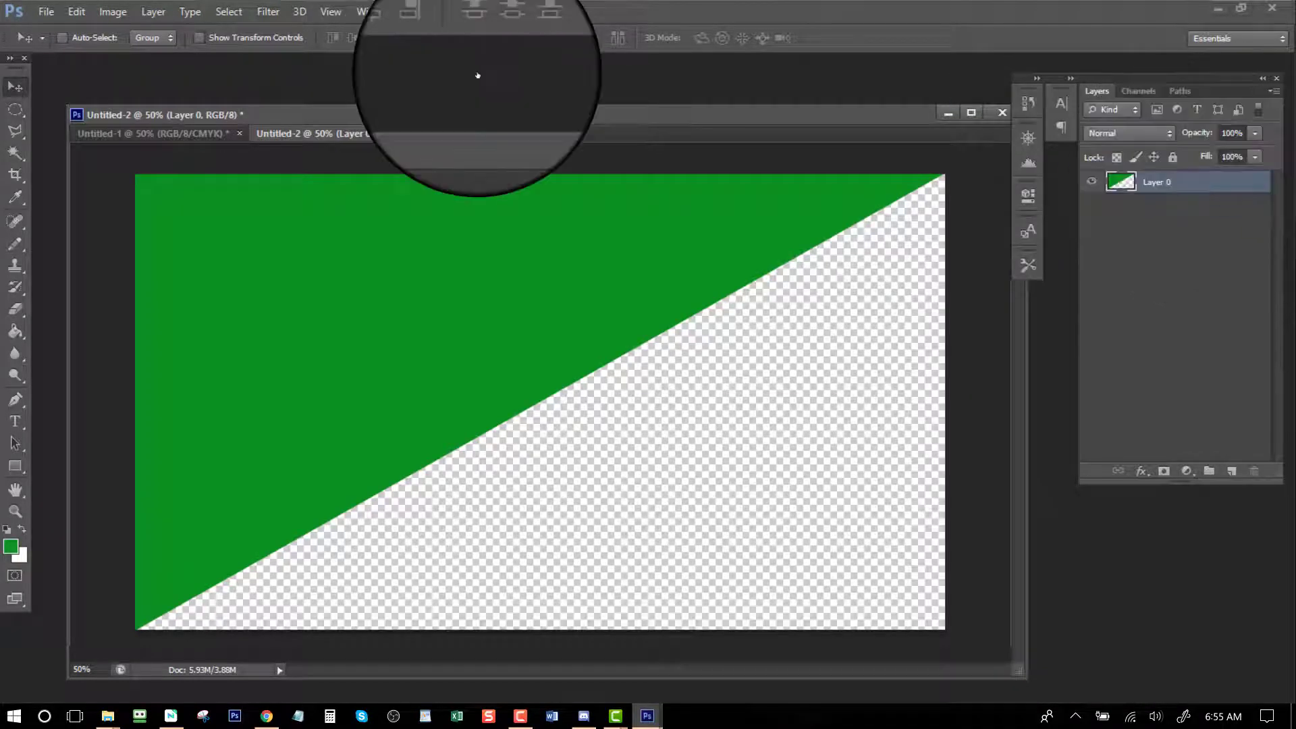
{"action": "right_click", "coordinate": [1240, 176]}
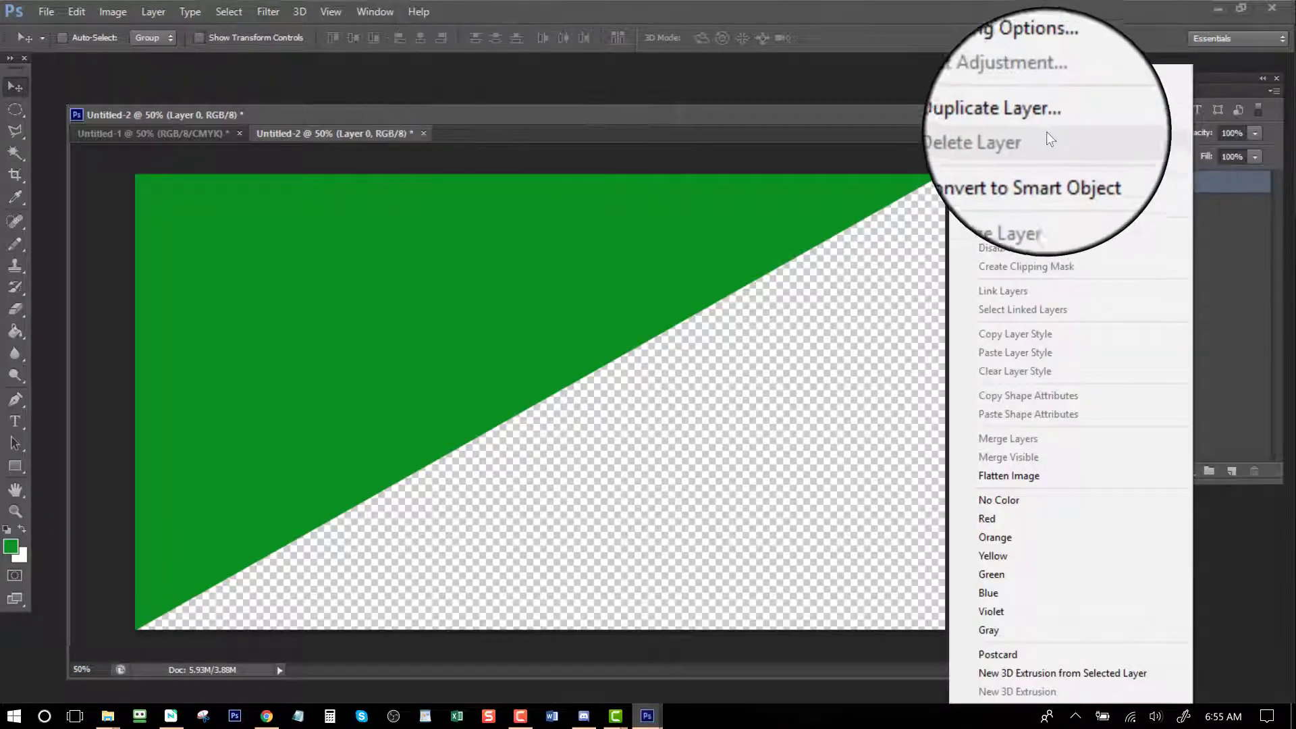
{"action": "left_click", "coordinate": [1015, 118]}
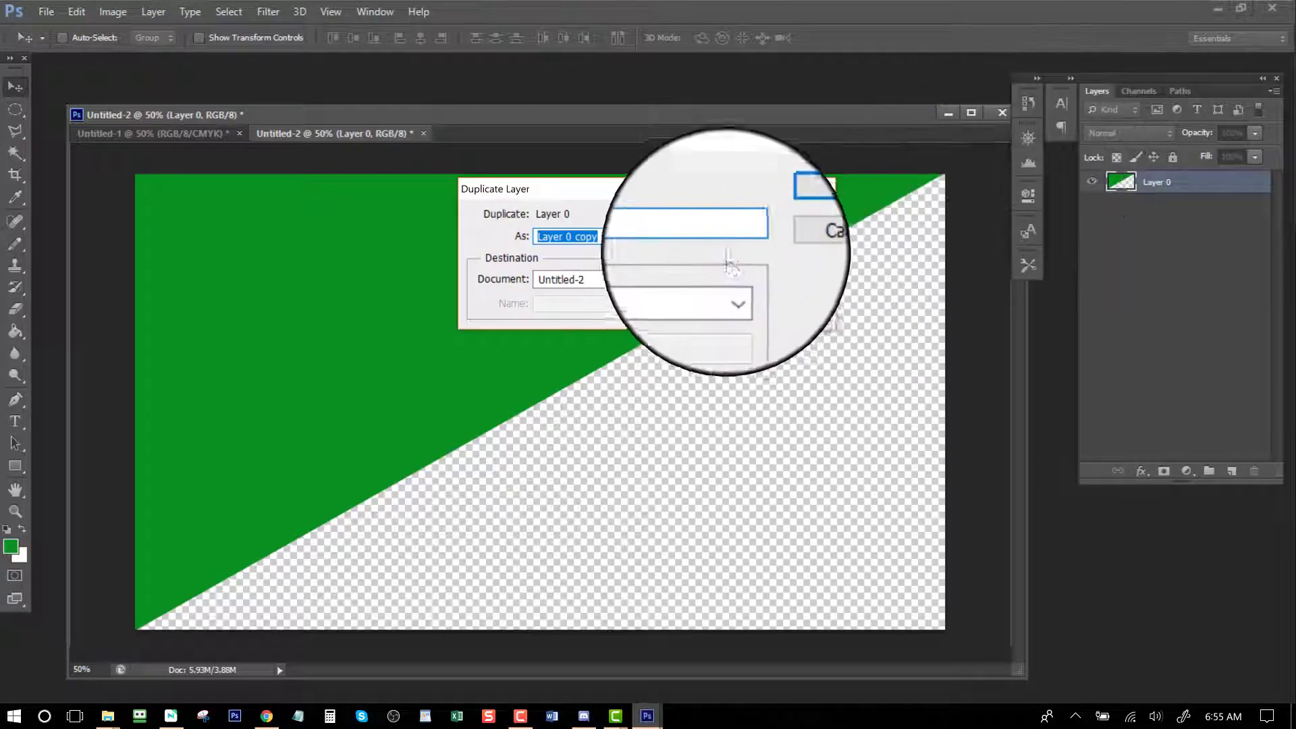
{"action": "key", "text": "Return"}
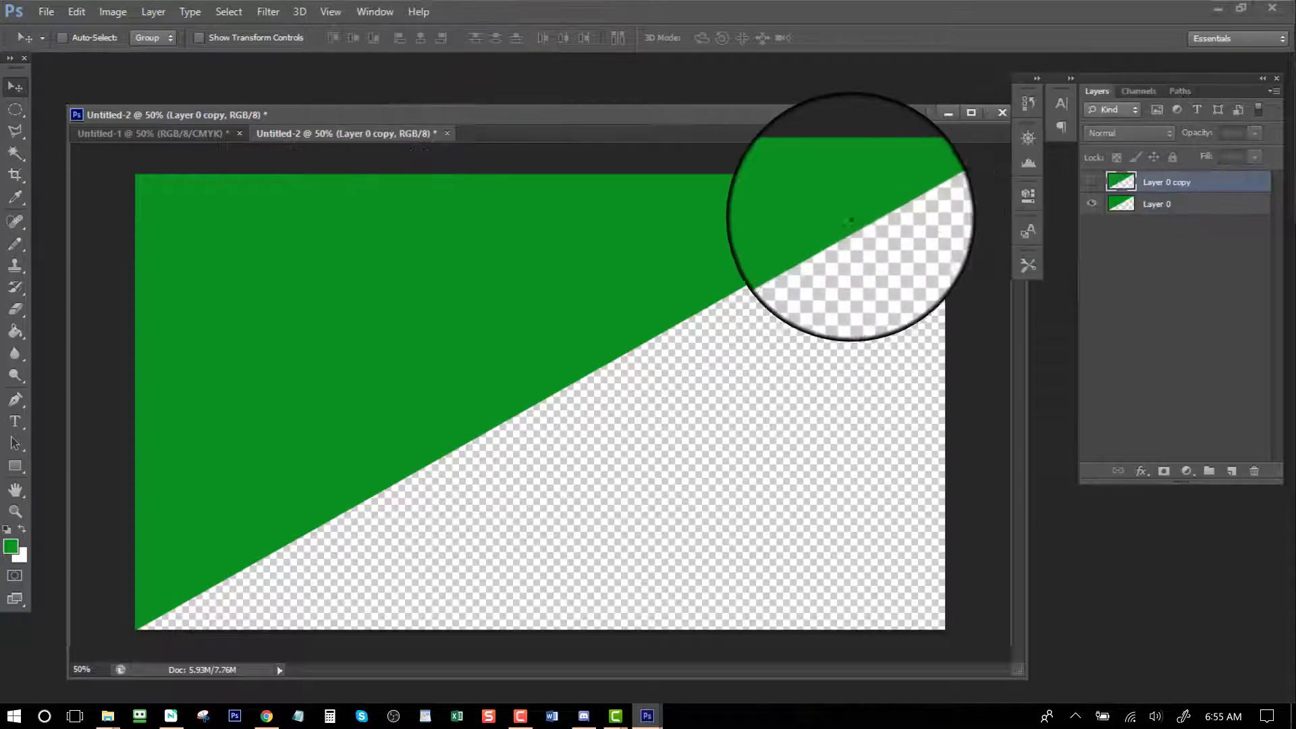
{"action": "left_click", "coordinate": [1174, 204]}
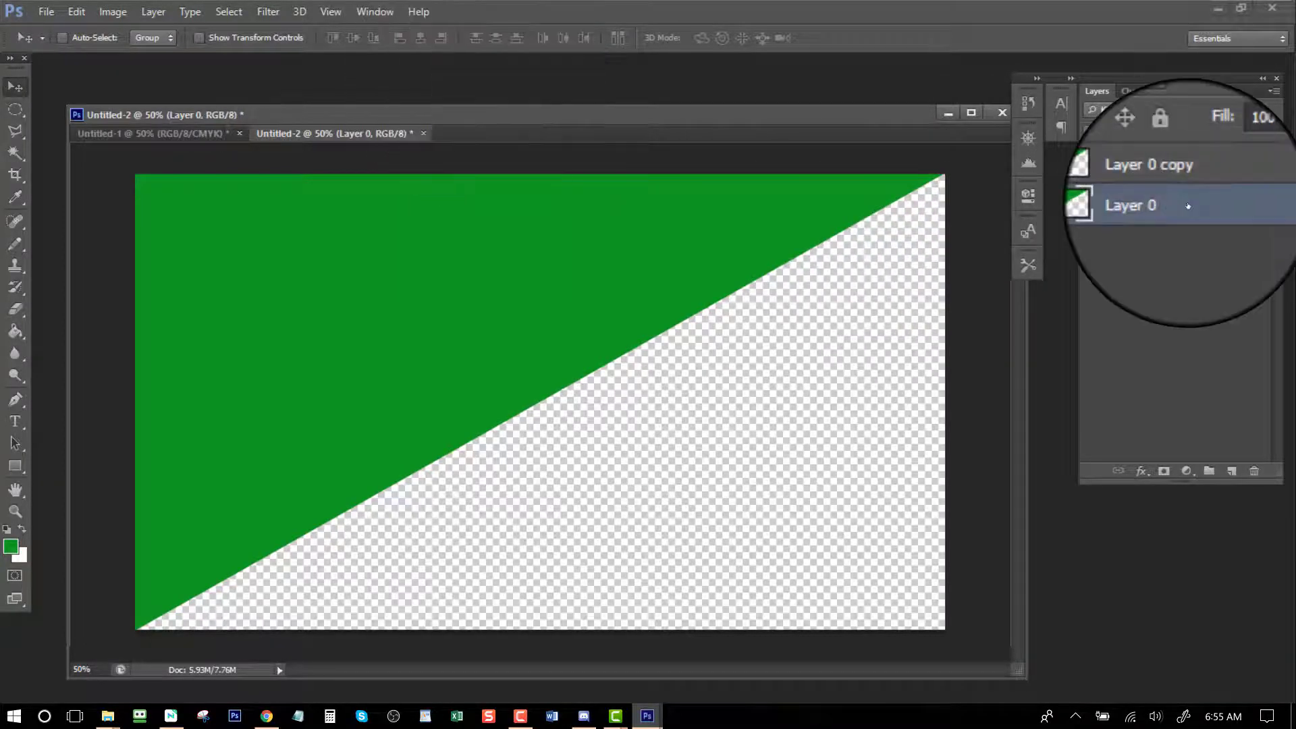
{"action": "left_click", "coordinate": [1091, 182]}
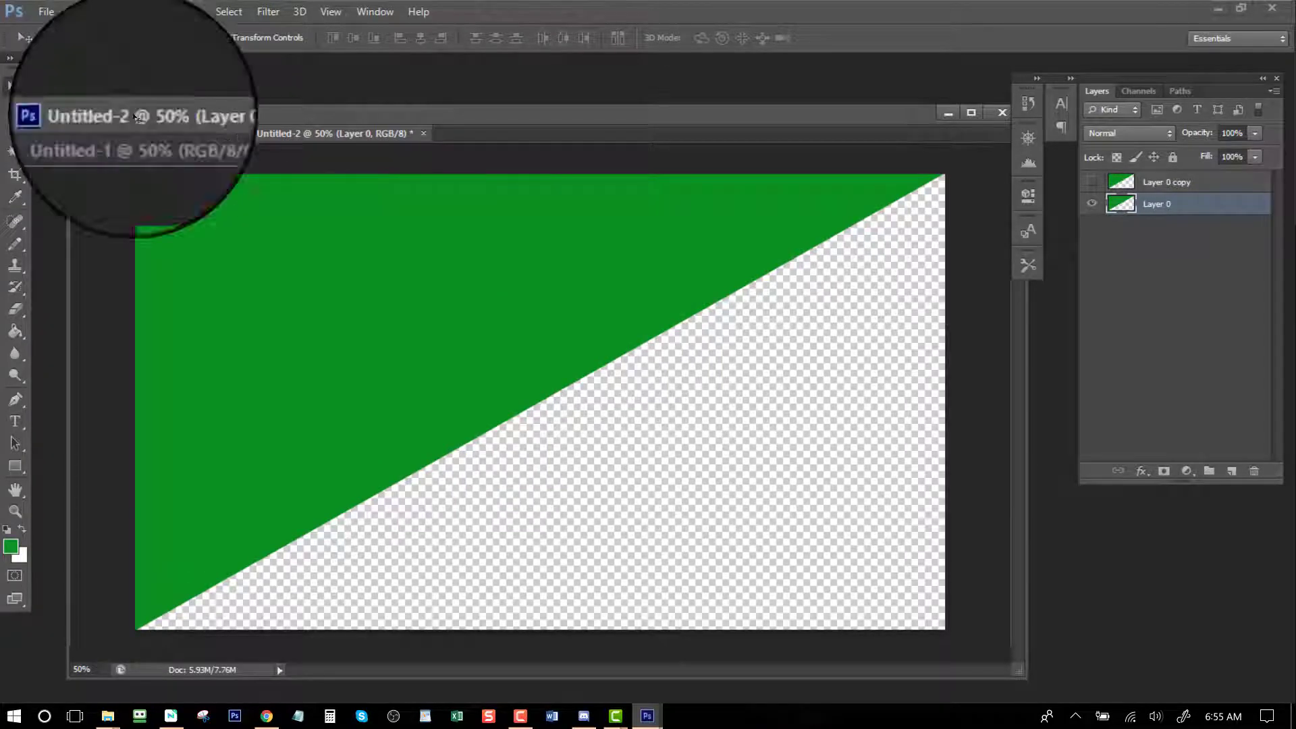
Step: Move the original green layer down and right to cover the canvas's lower-right half, with its upper edge along the corner-to-corner diagonal
{"action": "left_click_drag", "start_coordinate": [398, 331], "coordinate": [521, 644]}
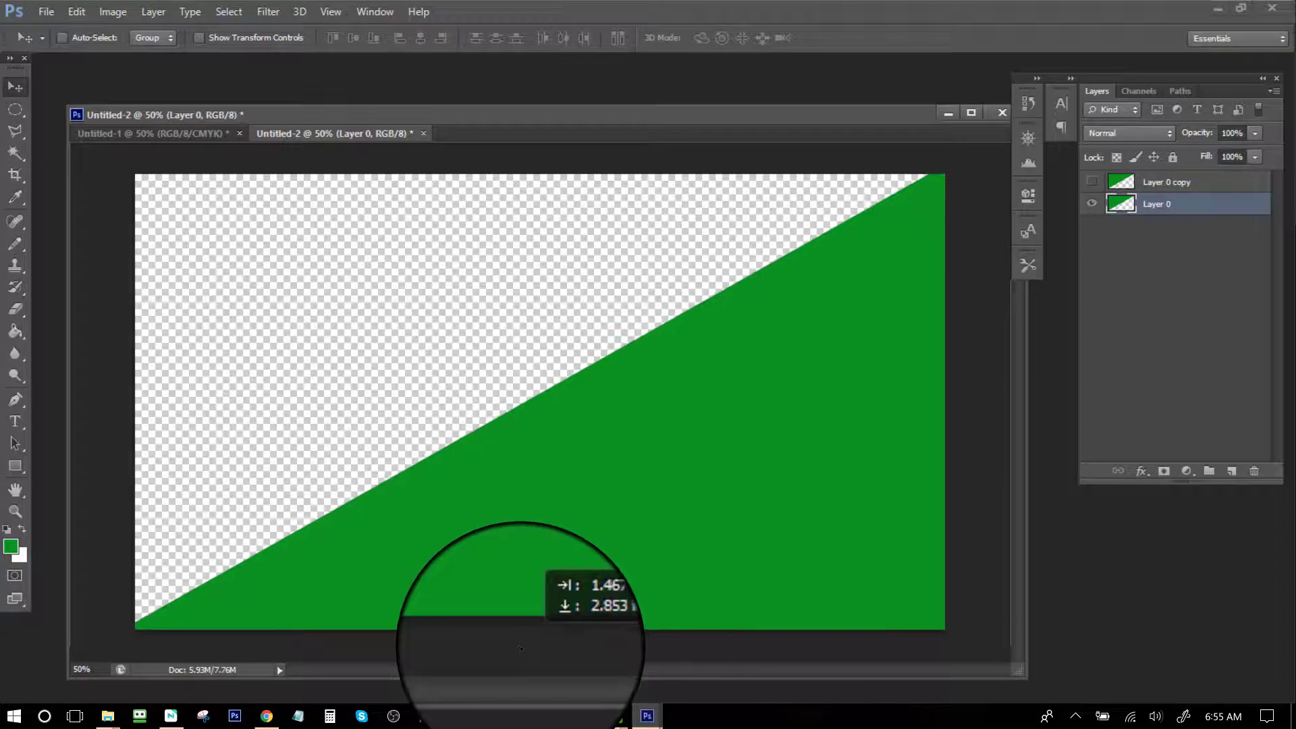
{"action": "left_click_drag", "start_coordinate": [521, 650], "coordinate": [522, 650]}
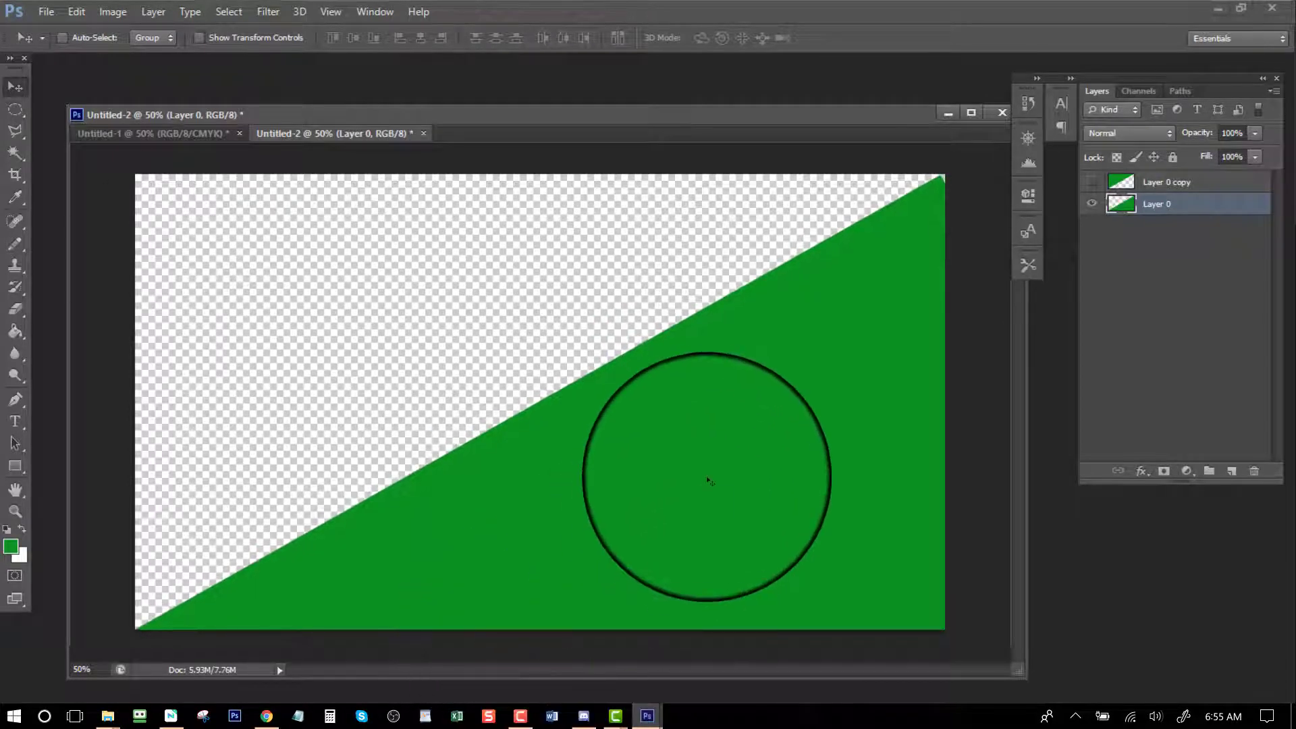
{"action": "left_click_drag", "start_coordinate": [708, 474], "coordinate": [724, 463]}
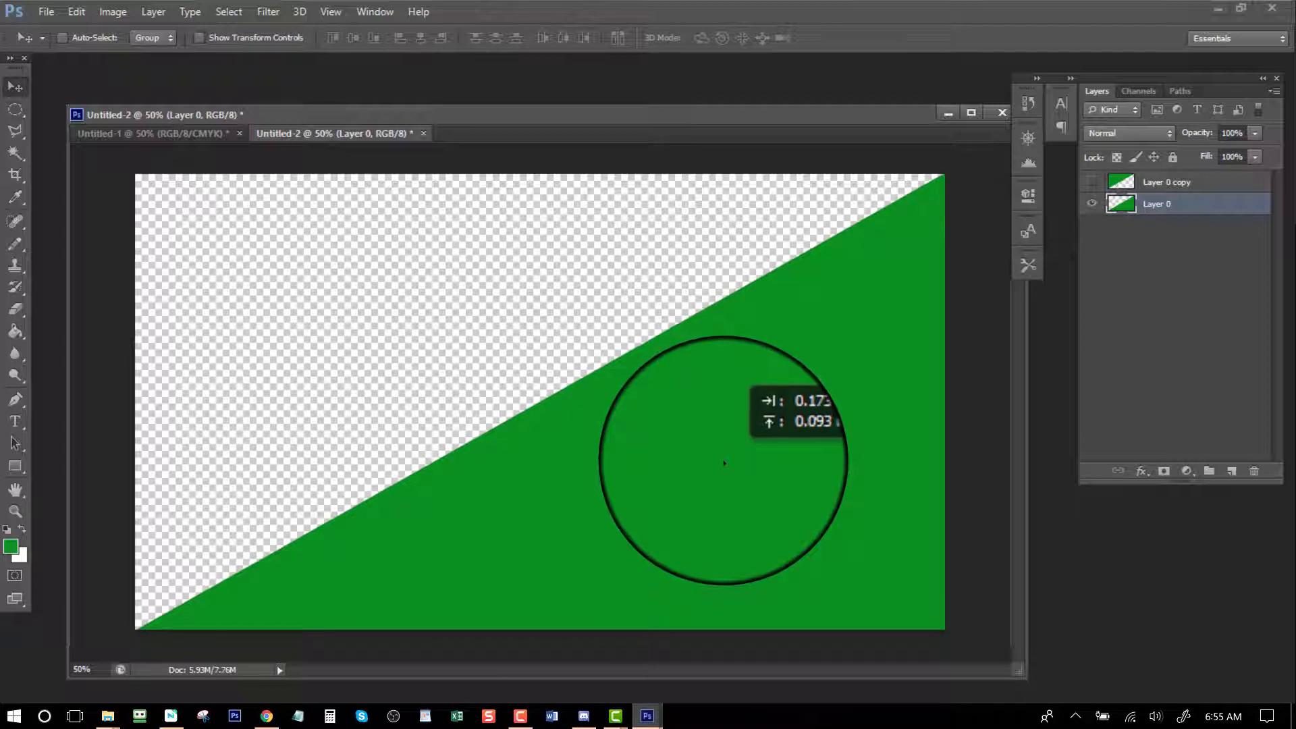
Step: Settle the original green layer along the canvas diagonal and briefly show the hidden Layer 0 copy to check the coverage of both halves
{"action": "left_click_drag", "start_coordinate": [724, 462], "coordinate": [724, 462]}
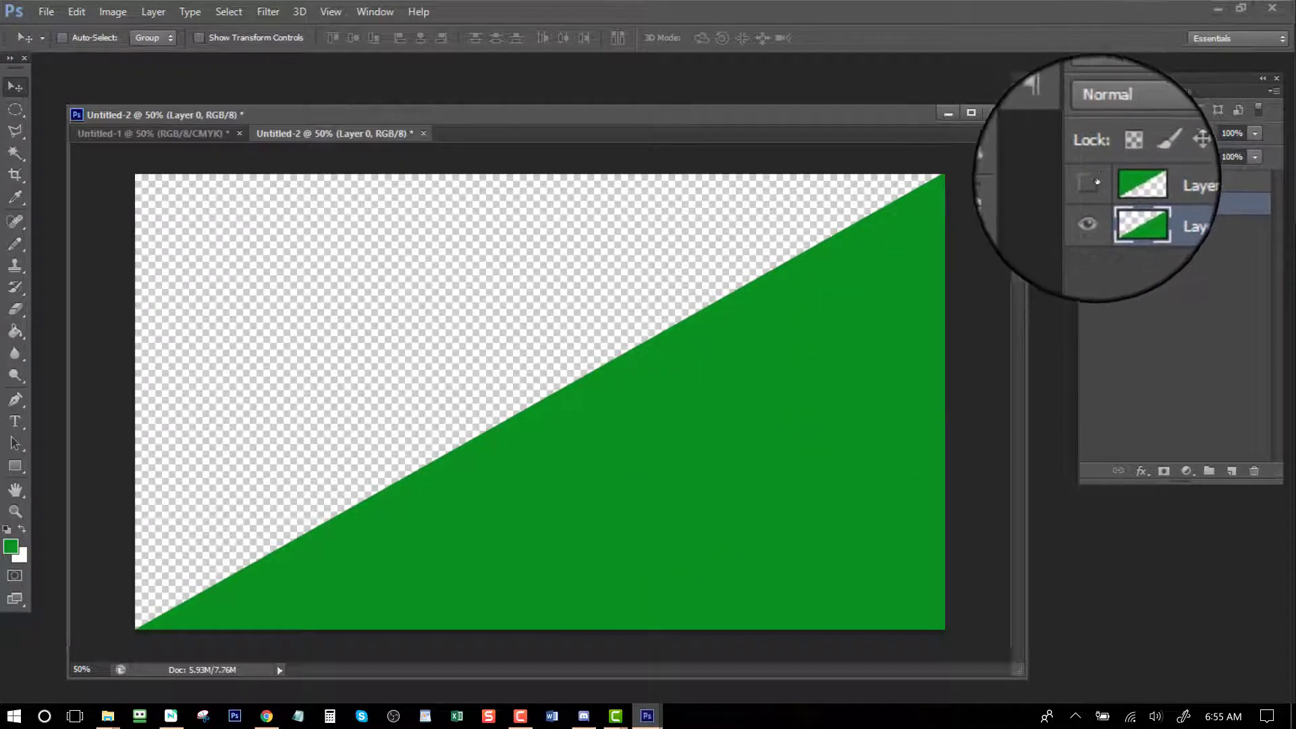
{"action": "left_click", "coordinate": [1091, 182]}
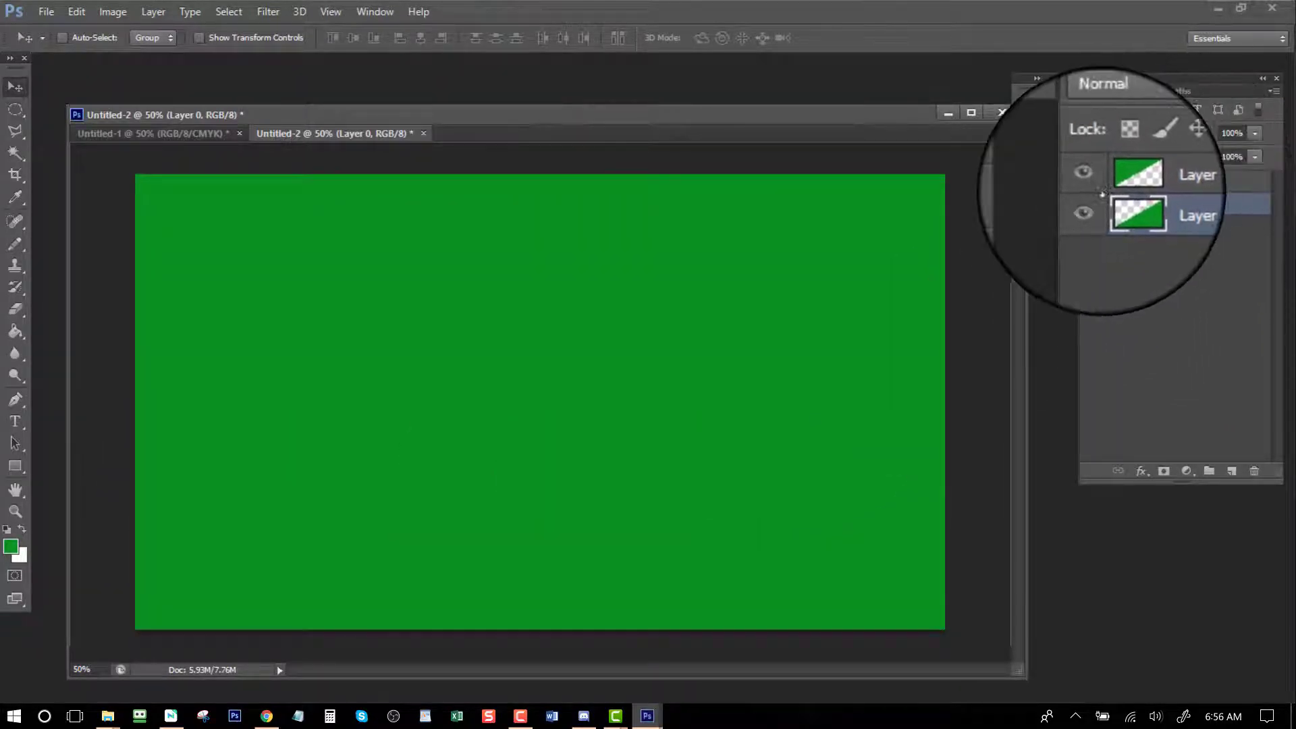
{"action": "left_click", "coordinate": [1092, 182]}
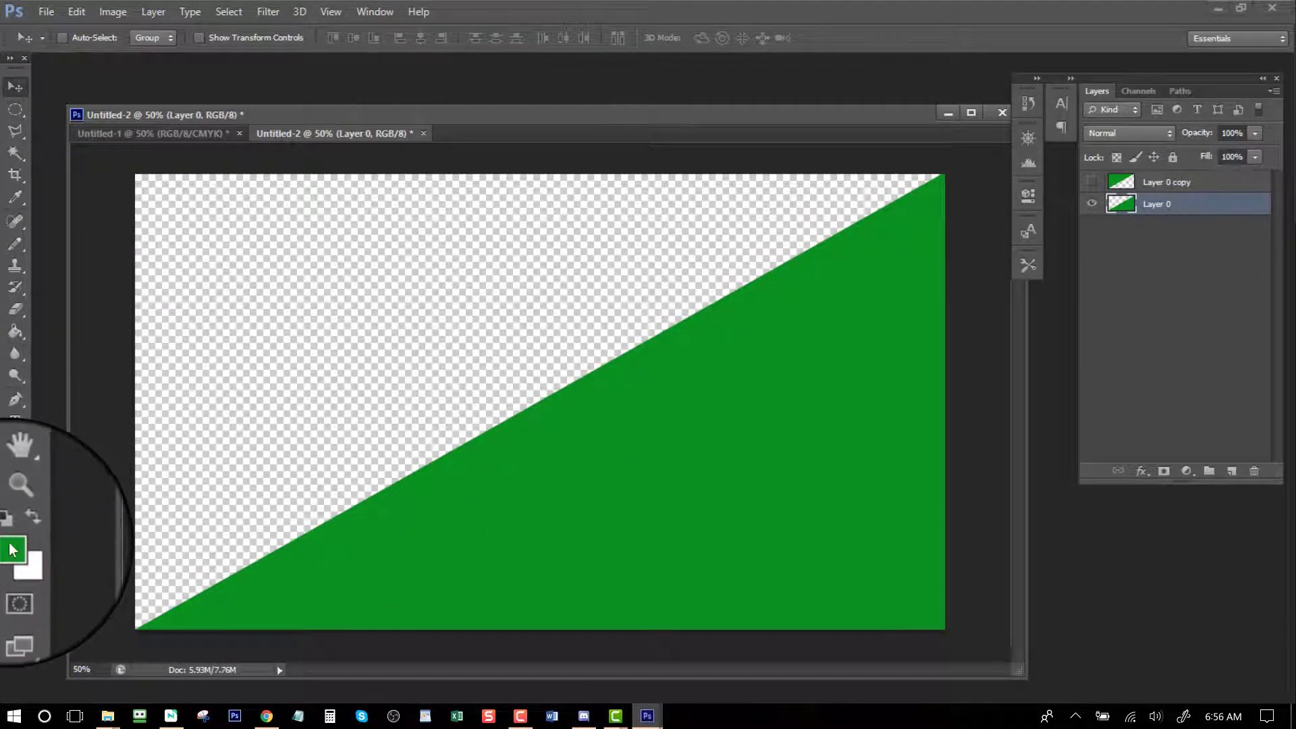
Step: Set the foreground colour to bright red and draw a rectangle shape about 2052 × 116 px across the middle of the canvas
{"action": "left_click", "coordinate": [11, 548]}
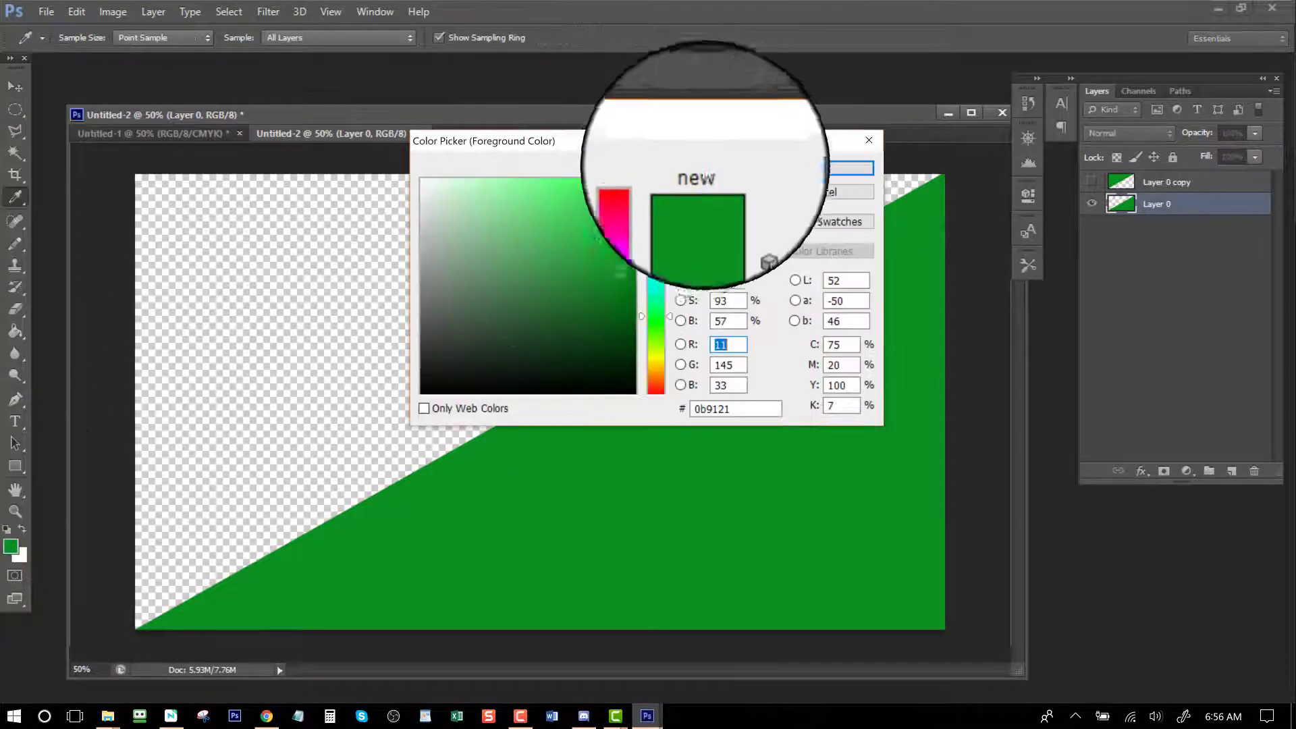
{"action": "left_click", "coordinate": [655, 179]}
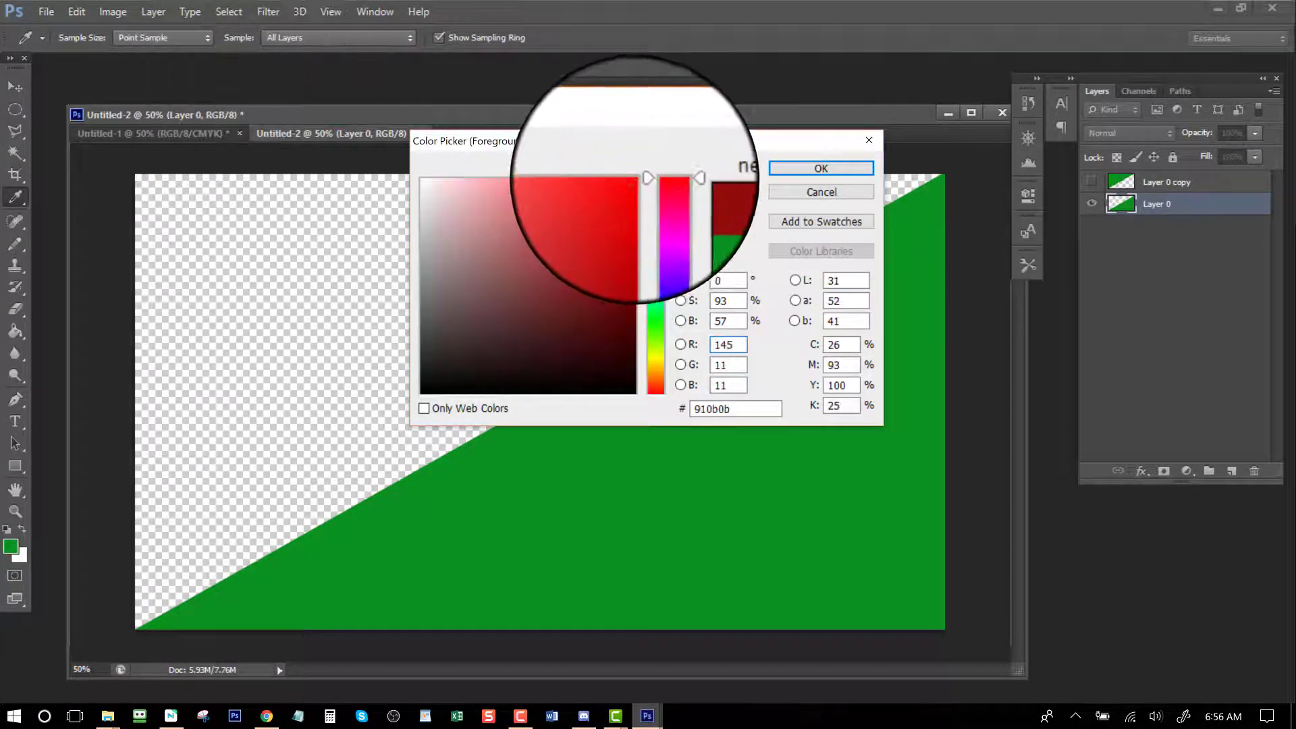
{"action": "key", "text": "Return"}
{"action": "key", "text": "v"}
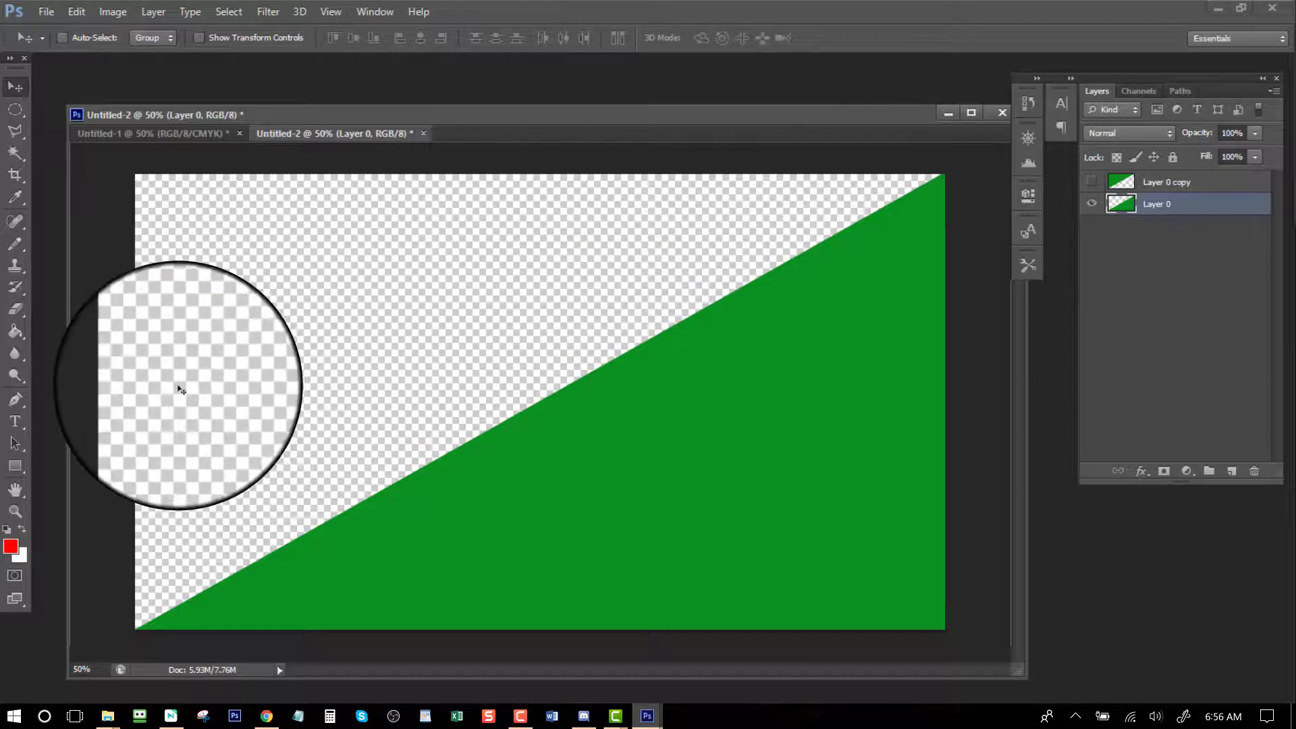
{"action": "left_click", "coordinate": [14, 469]}
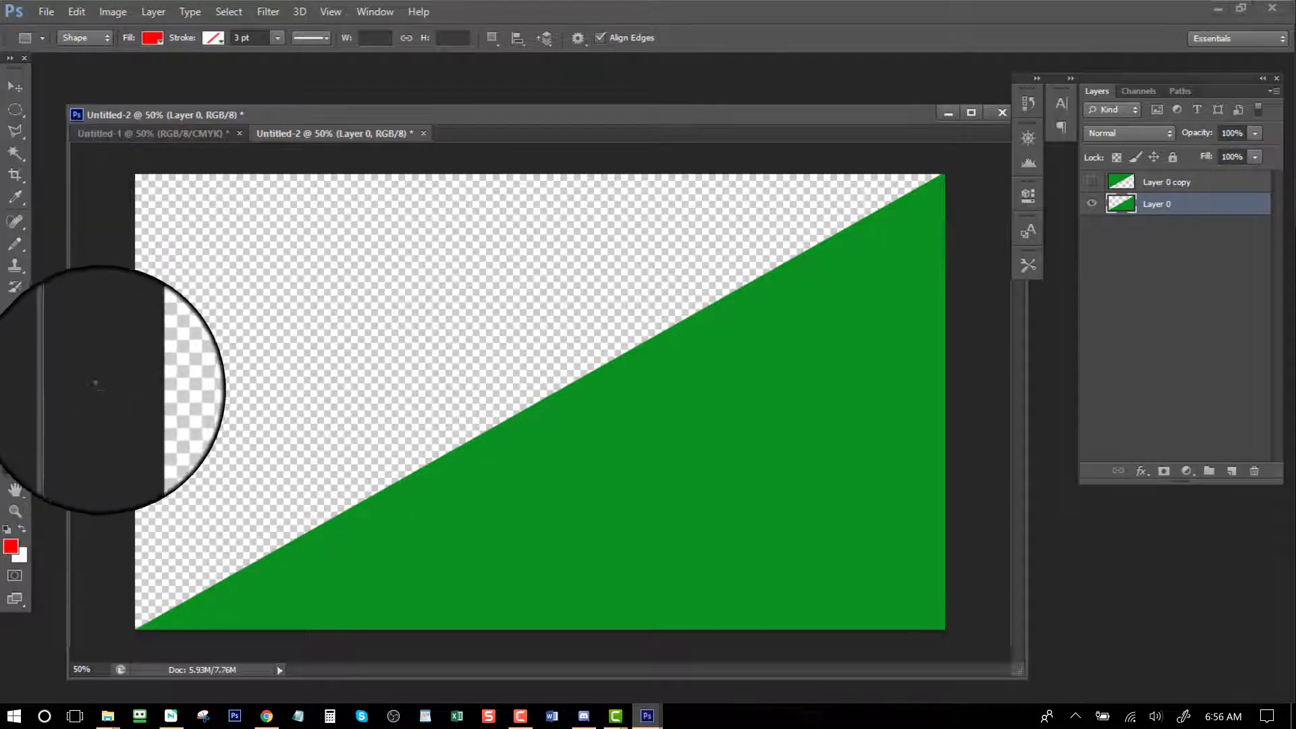
{"action": "left_click_drag", "start_coordinate": [97, 385], "coordinate": [963, 434]}
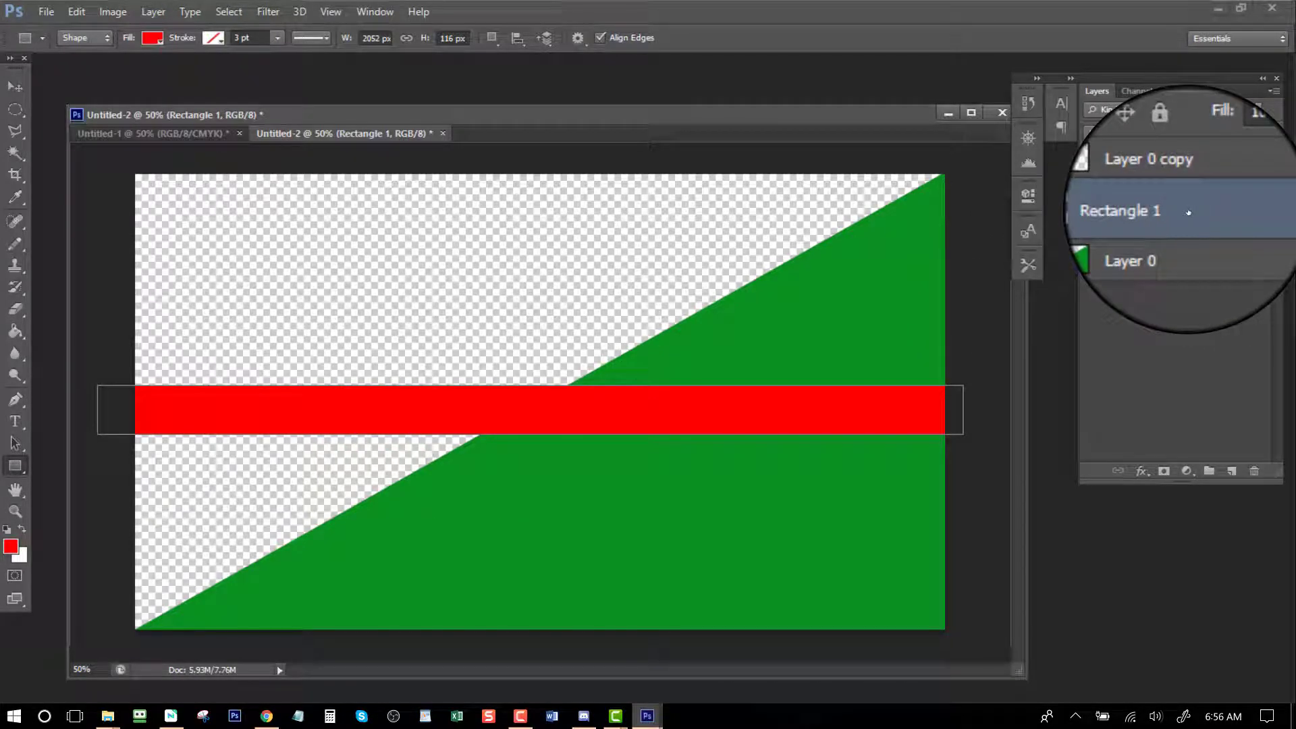
Step: Rotate the red rectangle about -27.98° and stretch its height to about 128.17%, bringing its upper edge near the green layer's diagonal edge
{"action": "key", "text": "ctrl+t"}
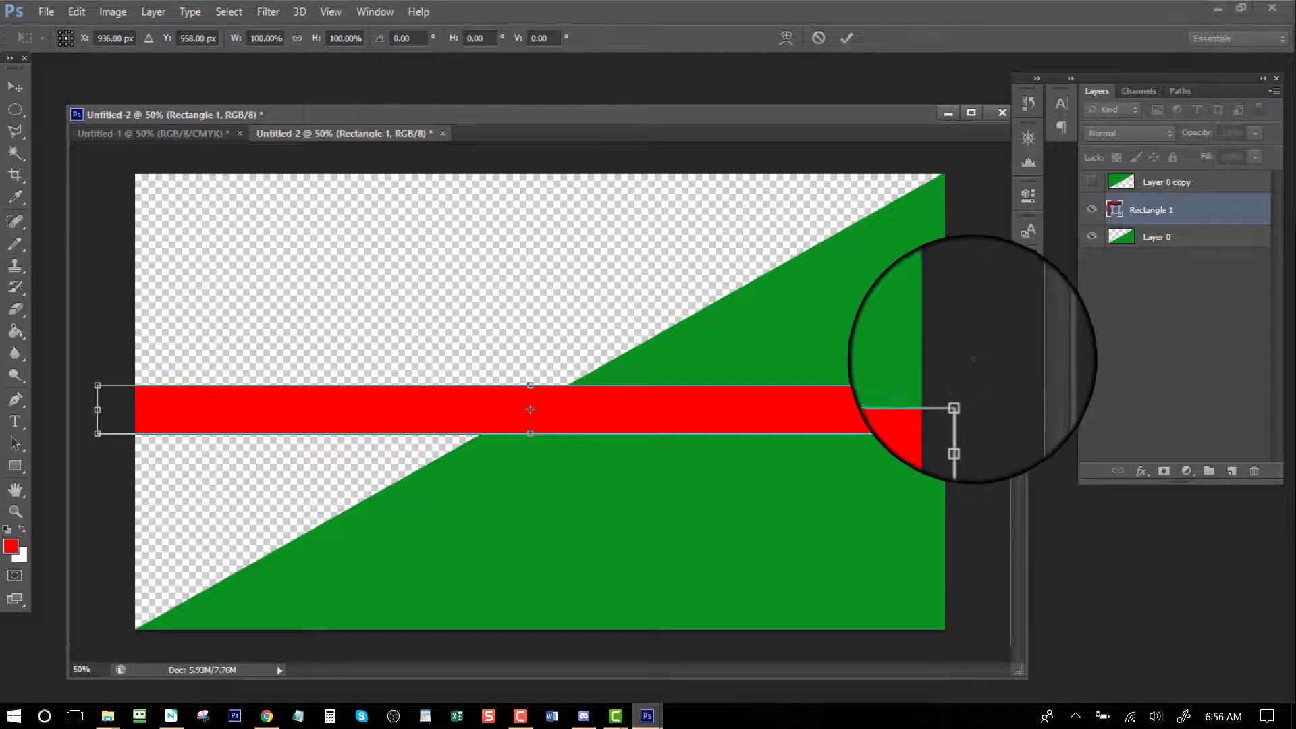
{"action": "left_click_drag", "start_coordinate": [973, 358], "coordinate": [844, 218]}
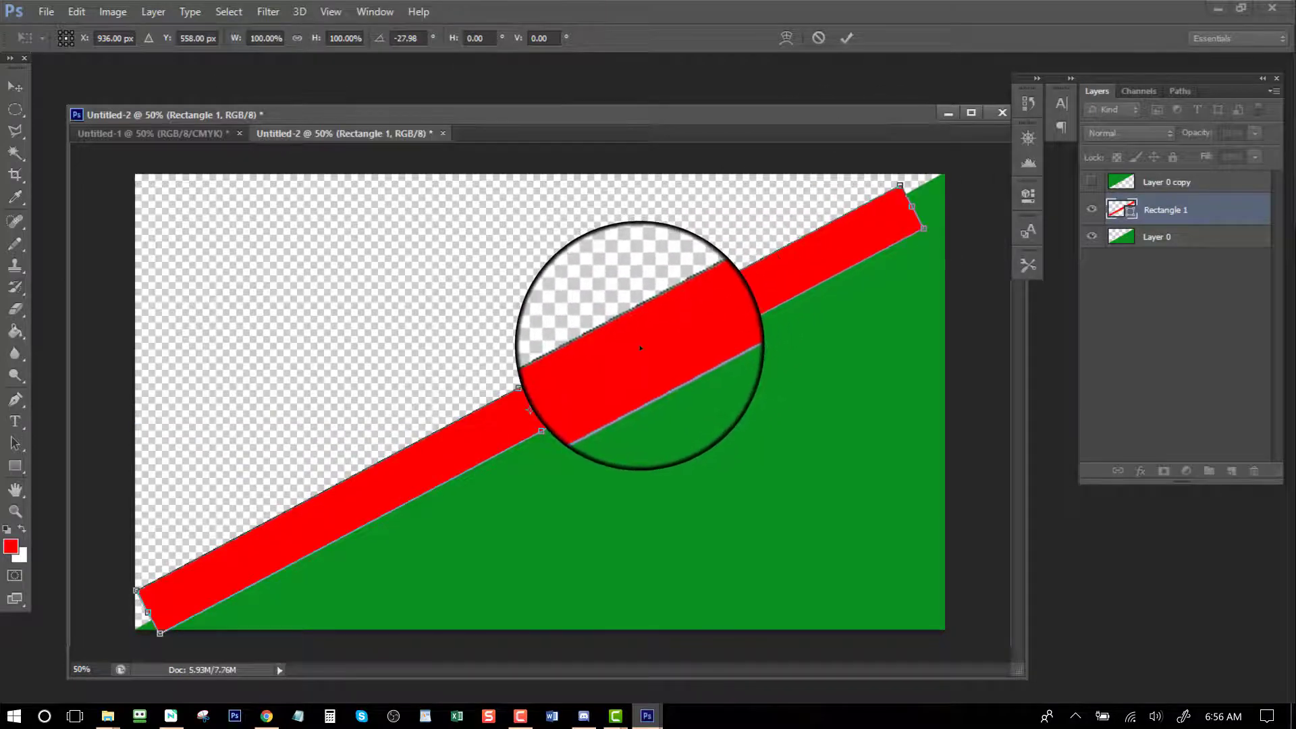
{"action": "left_click_drag", "start_coordinate": [640, 347], "coordinate": [661, 363]}
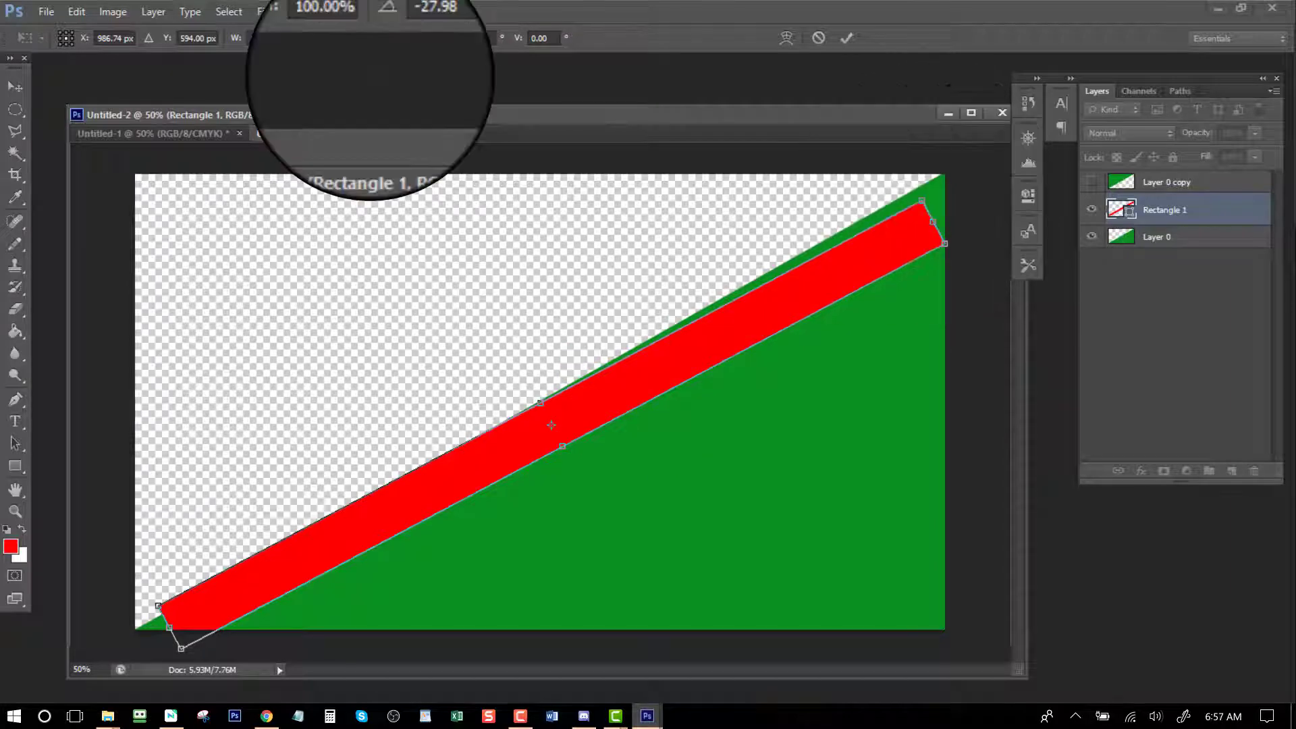
{"action": "left_click_drag", "start_coordinate": [925, 191], "coordinate": [922, 186]}
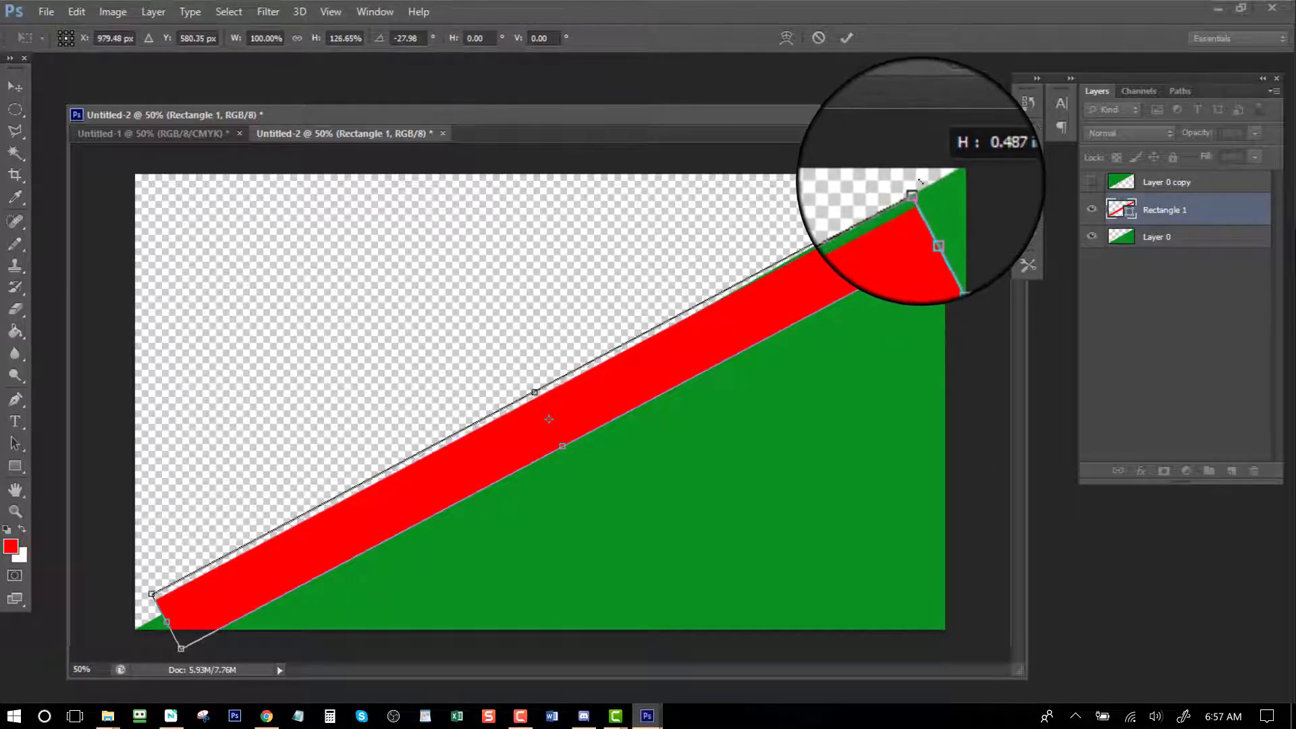
{"action": "left_click_drag", "start_coordinate": [919, 182], "coordinate": [916, 189]}
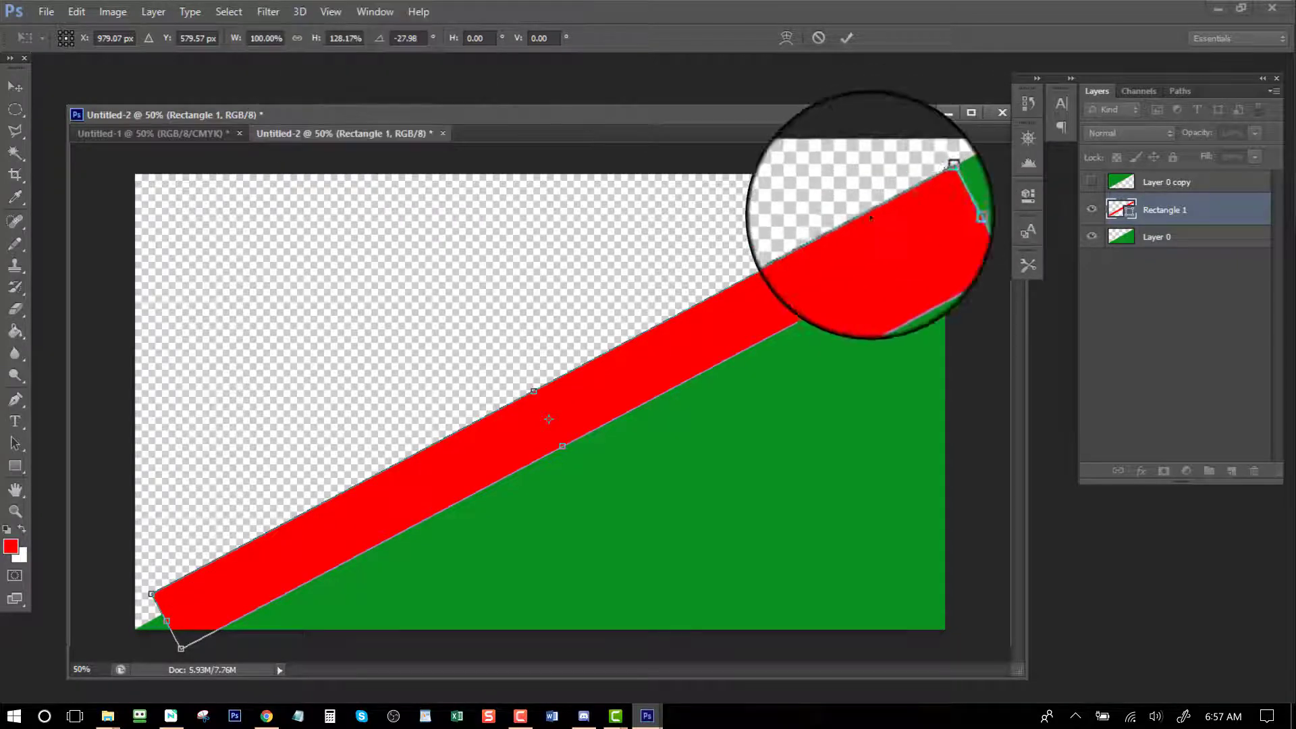
Step: Align the red stripe under the diagonal with about -29.68° rotation, widen it to about 113.44% past both canvas corners, and apply the transform
{"action": "left_click_drag", "start_coordinate": [711, 322], "coordinate": [739, 334]}
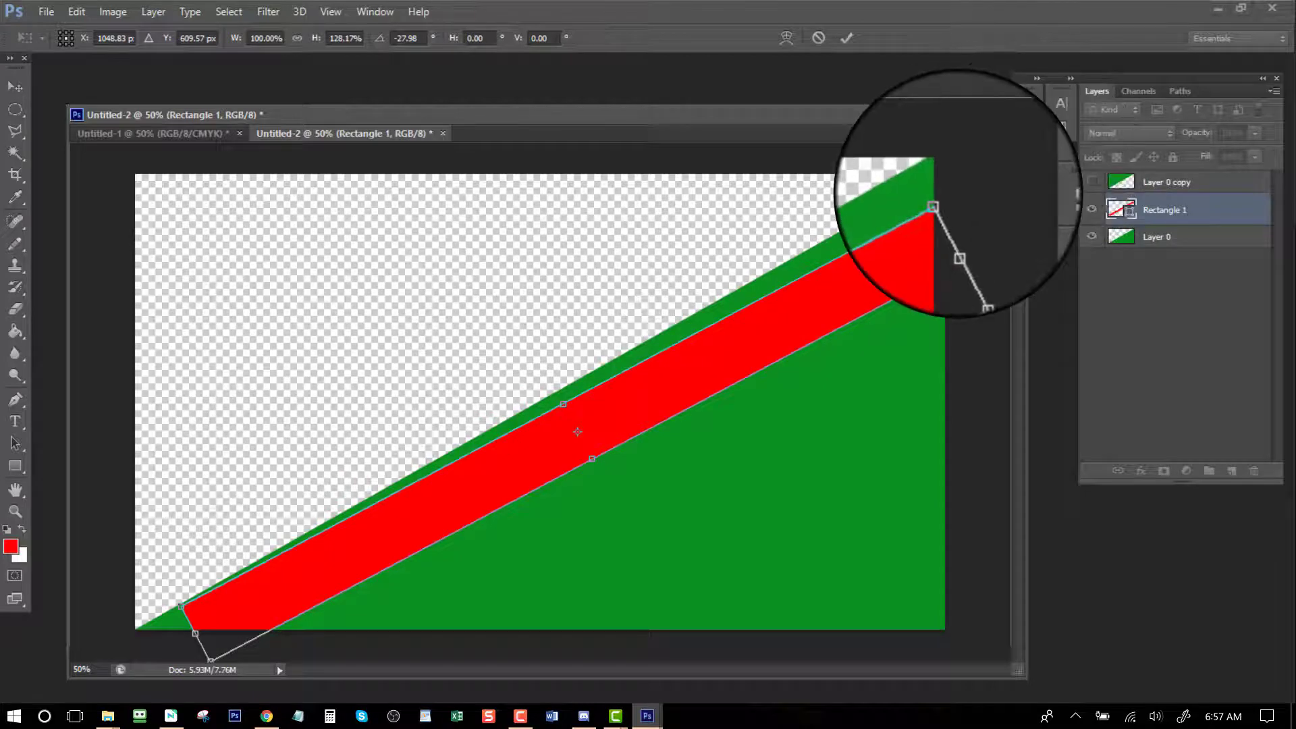
{"action": "left_click_drag", "start_coordinate": [949, 188], "coordinate": [935, 176]}
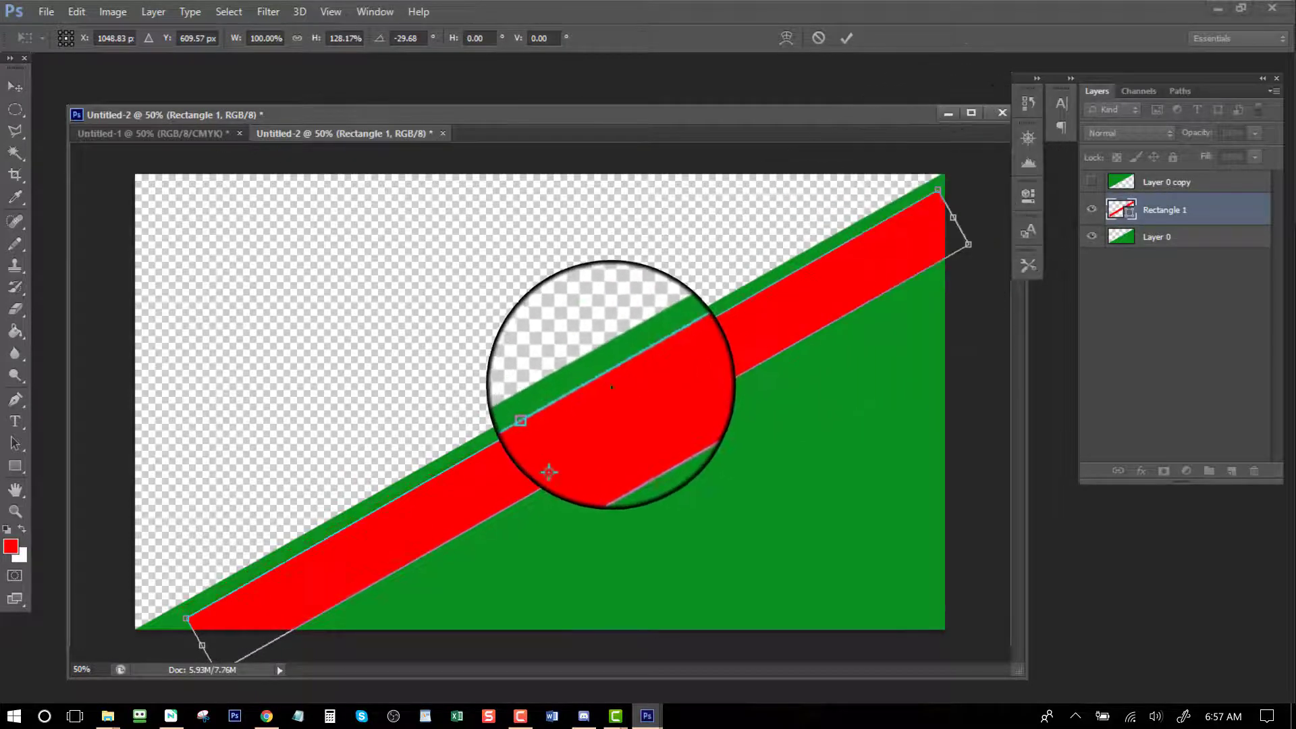
{"action": "left_click_drag", "start_coordinate": [608, 382], "coordinate": [608, 376]}
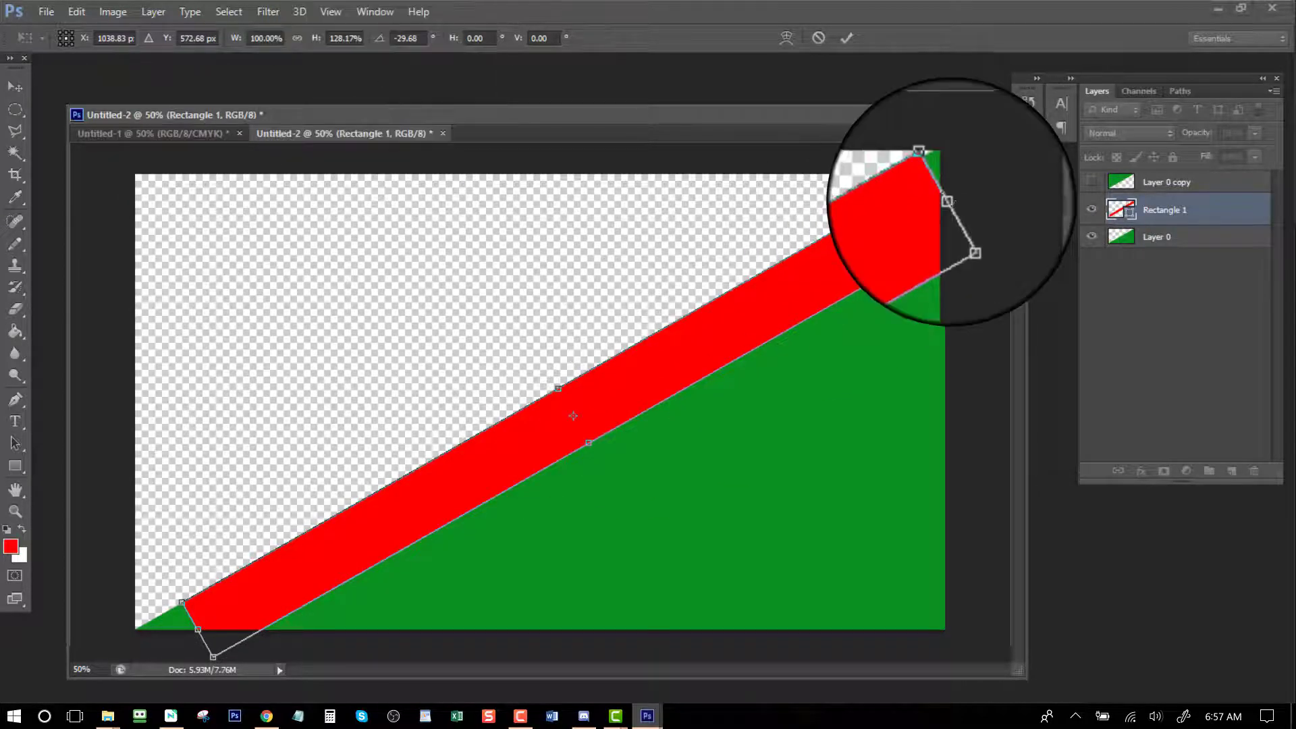
{"action": "left_click_drag", "start_coordinate": [951, 201], "coordinate": [975, 186]}
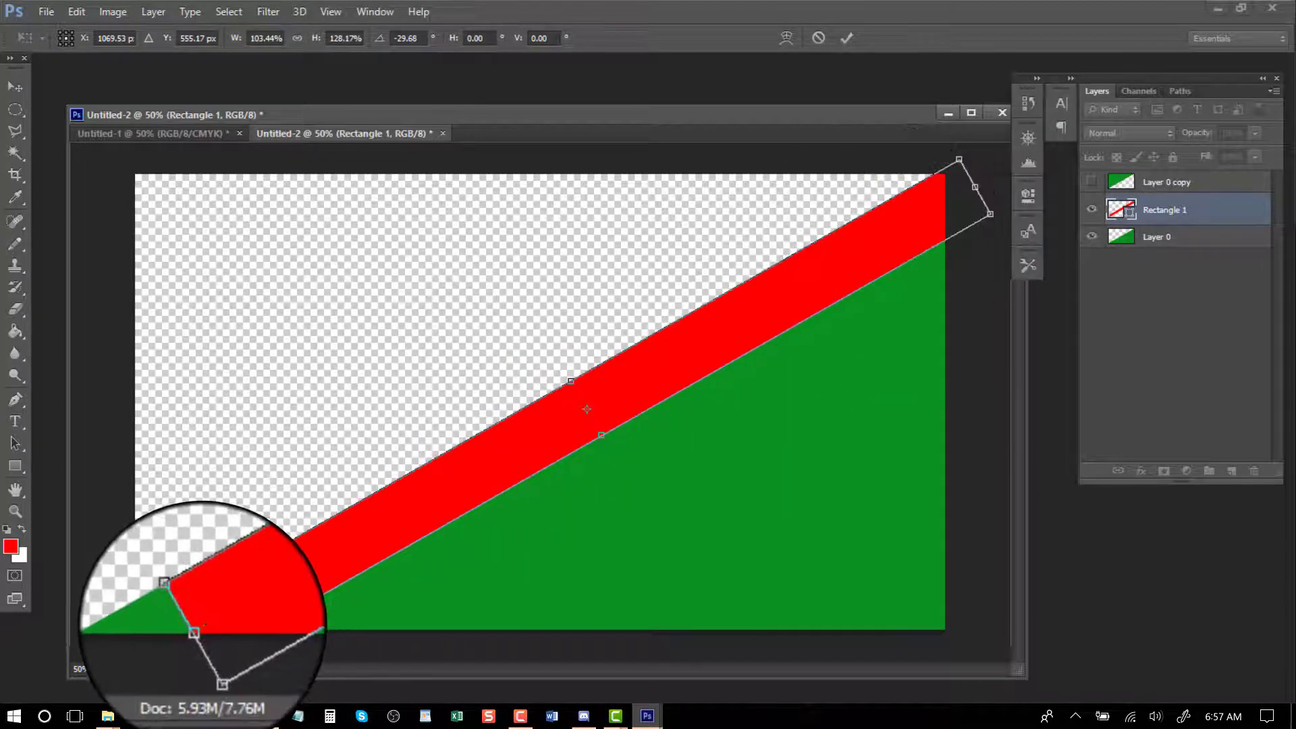
{"action": "left_click_drag", "start_coordinate": [199, 632], "coordinate": [176, 646]}
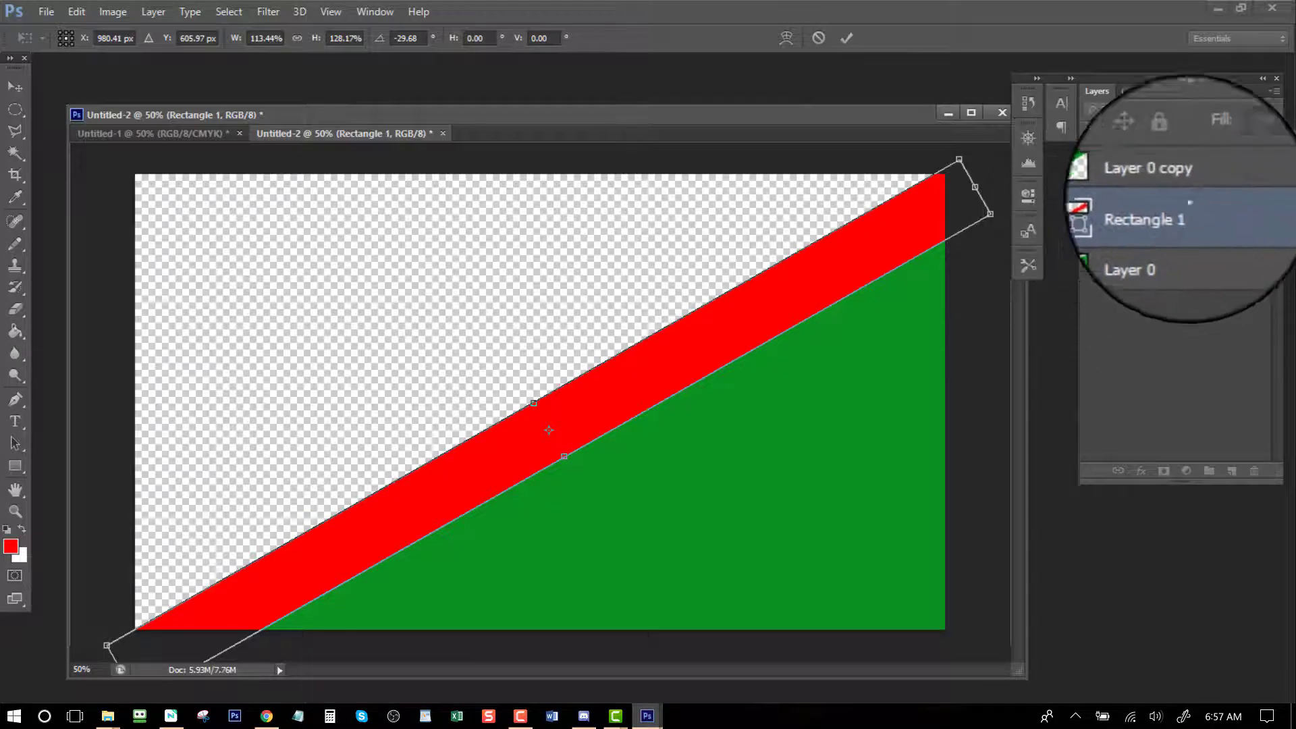
{"action": "left_click", "coordinate": [849, 39]}
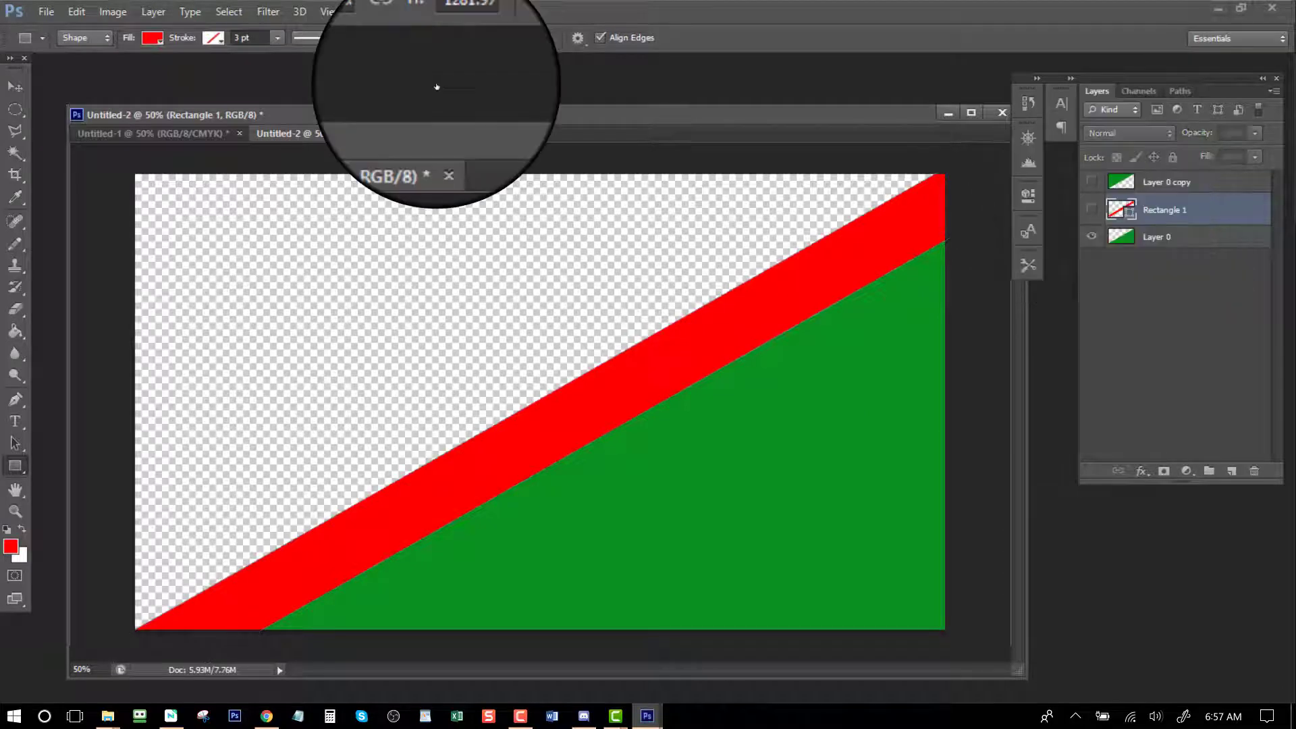
Step: Hide and show the Rectangle 1 layer to compare the red stripe's edge with the green triangle's edge
{"action": "left_click", "coordinate": [1091, 209]}
{"action": "left_click", "coordinate": [1092, 209]}
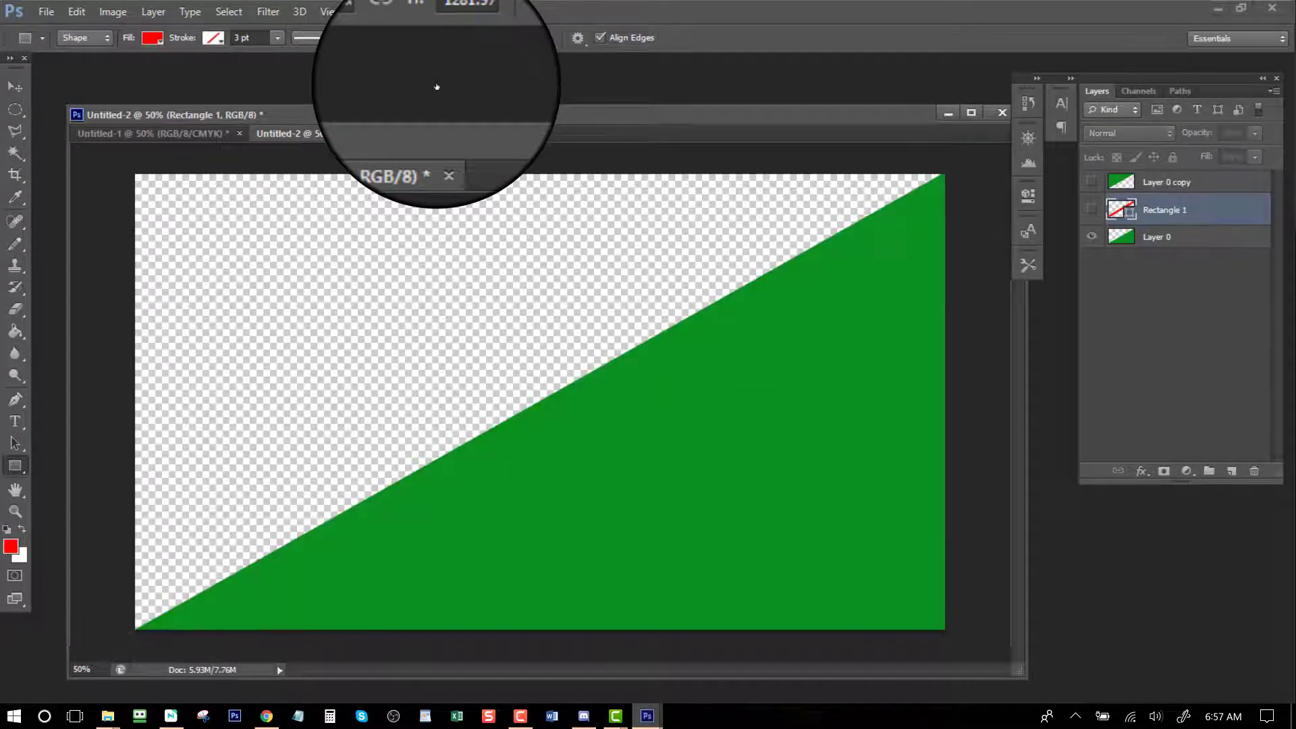
{"action": "left_click", "coordinate": [1092, 209]}
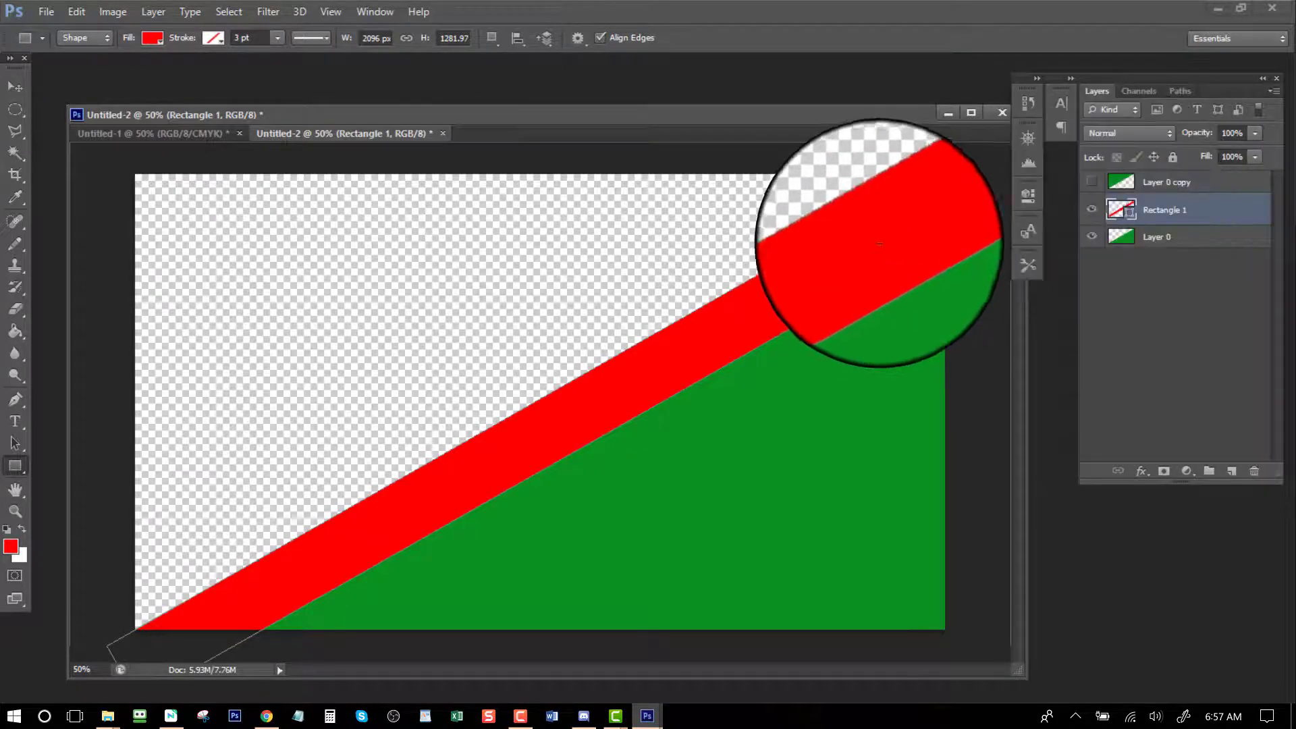
Step: Duplicate the Rectangle 1 layer in the same document and move the copy above Layer 0 copy in the layer order
{"action": "right_click", "coordinate": [1204, 210]}
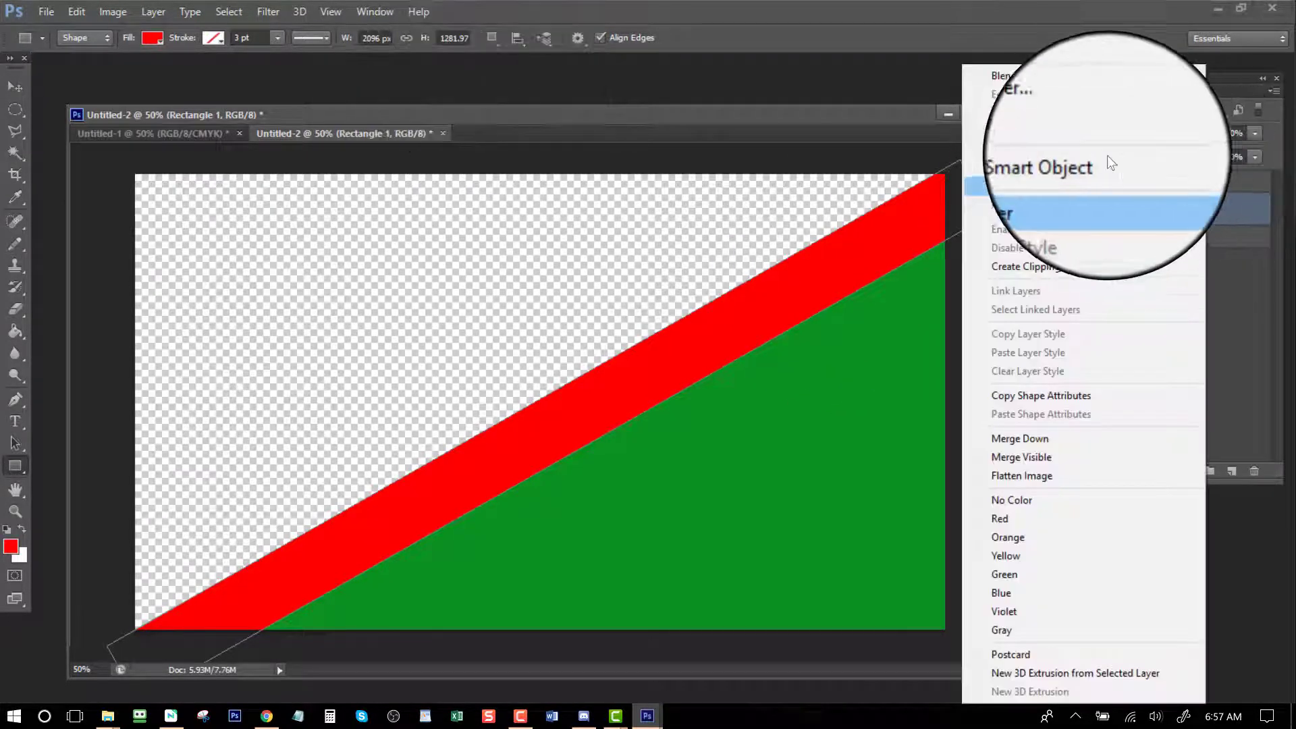
{"action": "left_click", "coordinate": [1083, 119]}
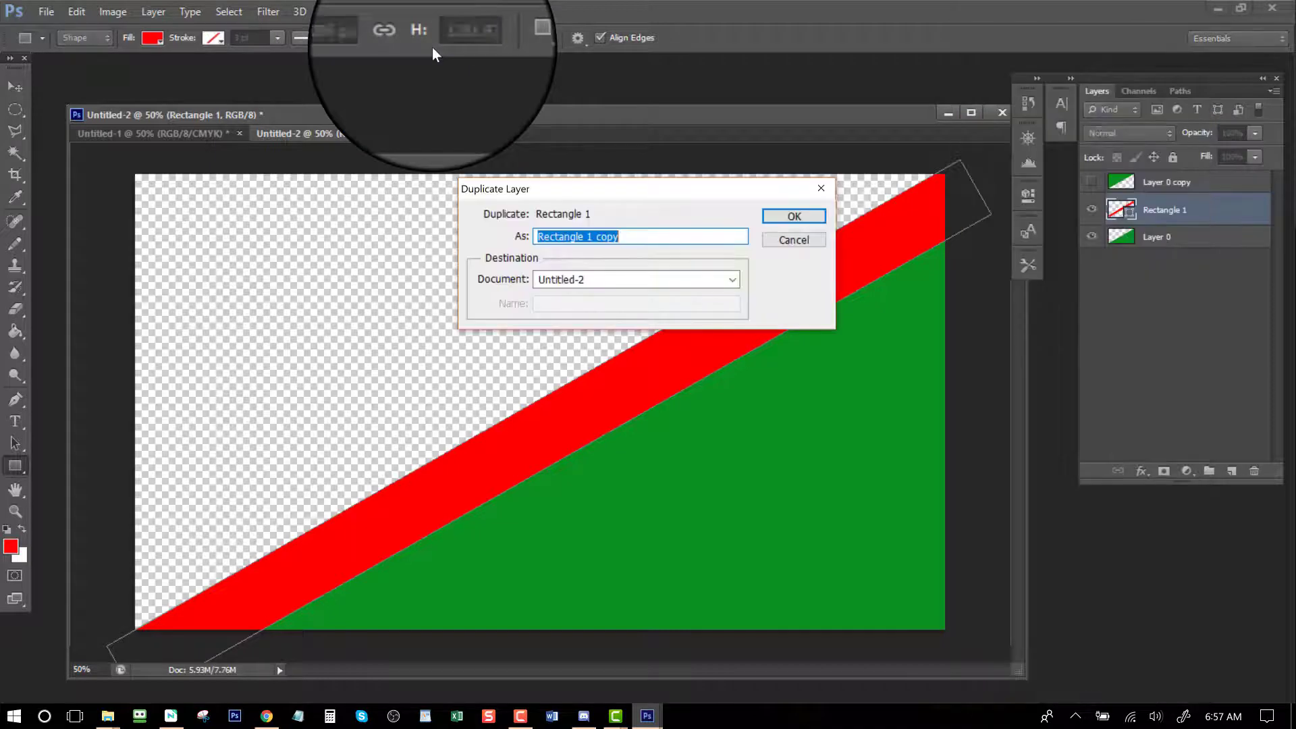
{"action": "key", "text": "Return"}
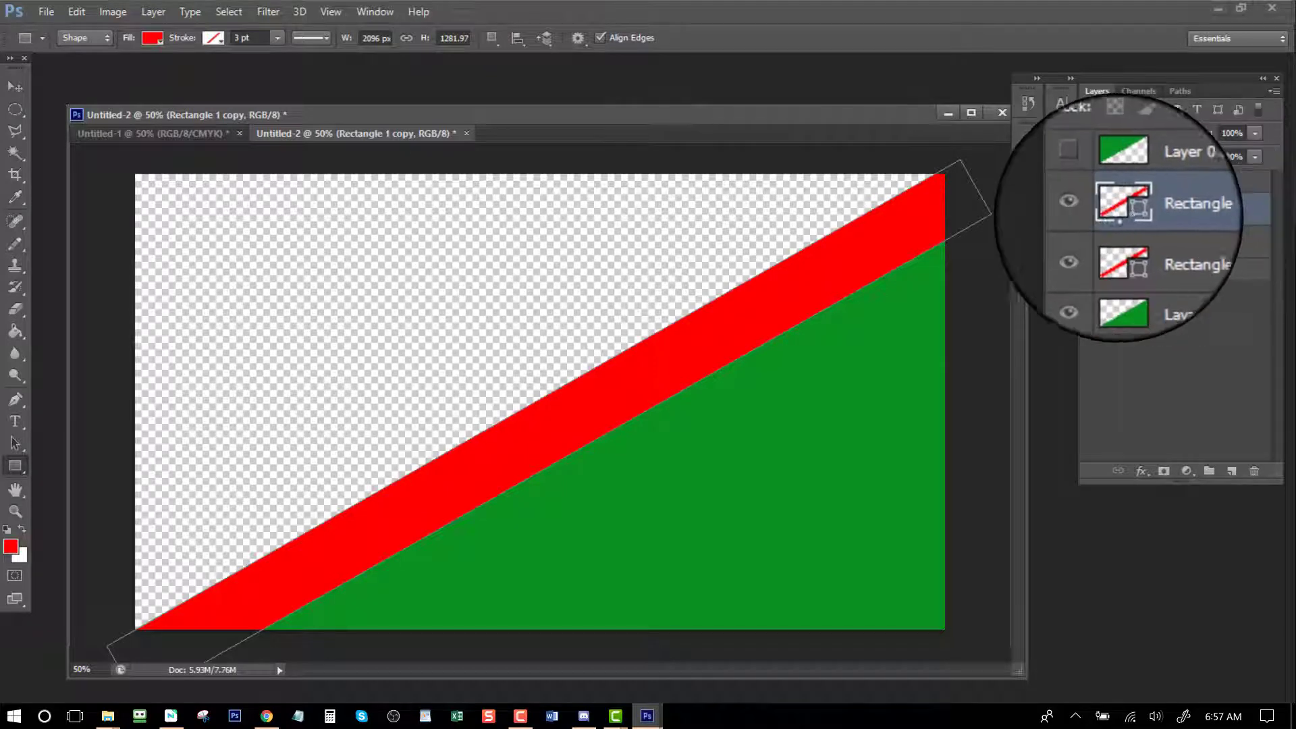
{"action": "left_click_drag", "start_coordinate": [1173, 205], "coordinate": [1172, 175]}
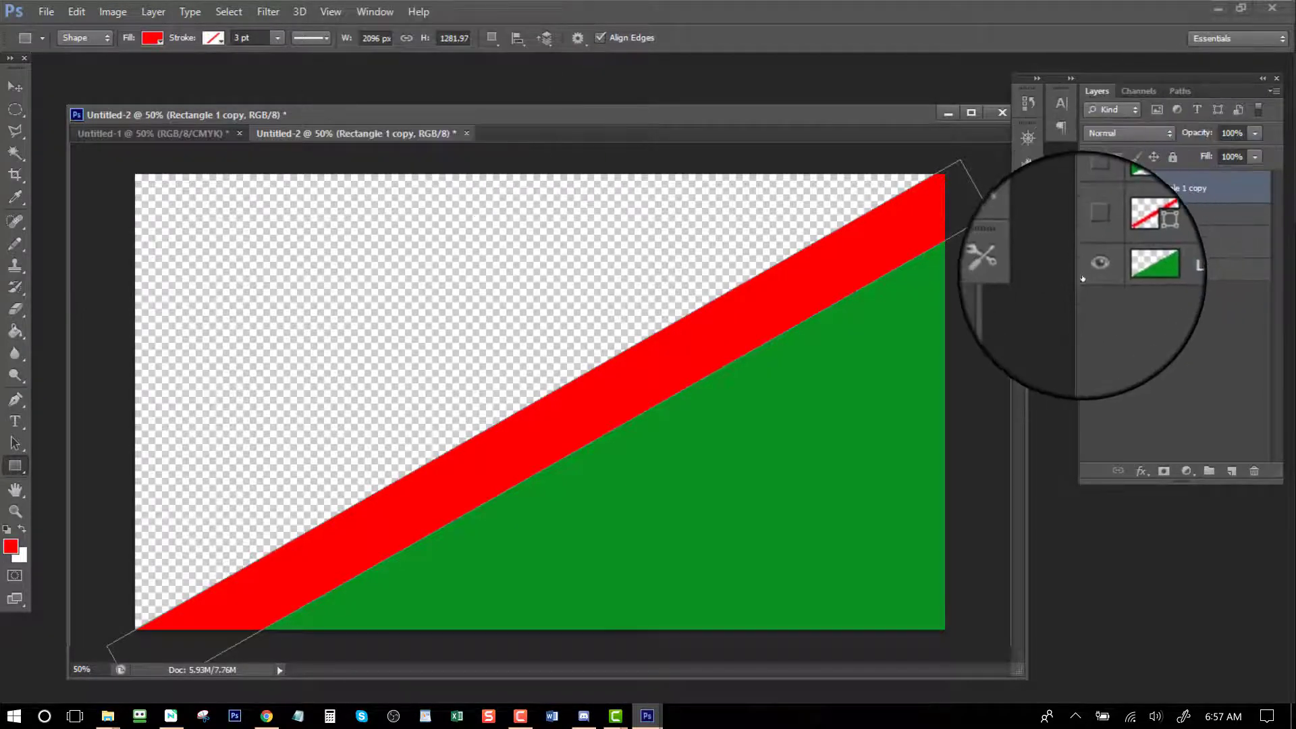
Step: Hide the original Rectangle 1 and Layer 0 layers, and show the green Layer 0 copy
{"action": "left_click", "coordinate": [1091, 270]}
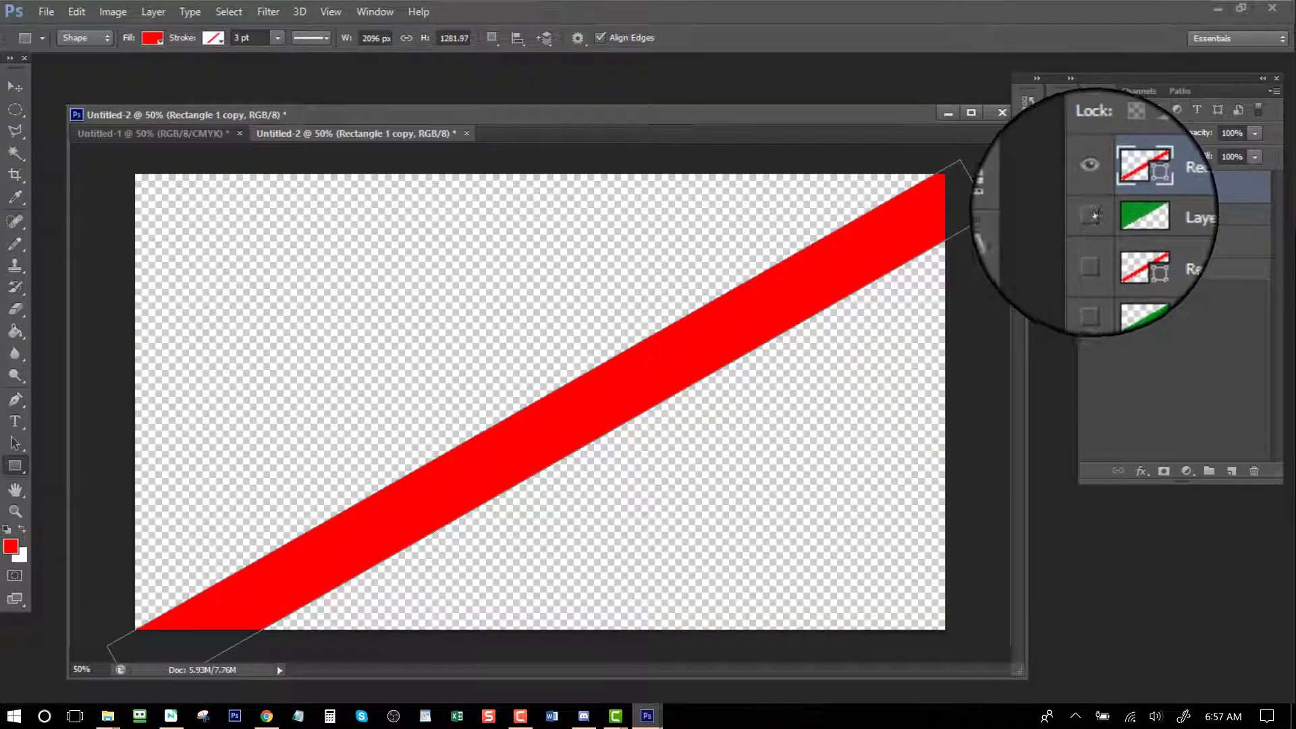
{"action": "left_click", "coordinate": [1091, 214]}
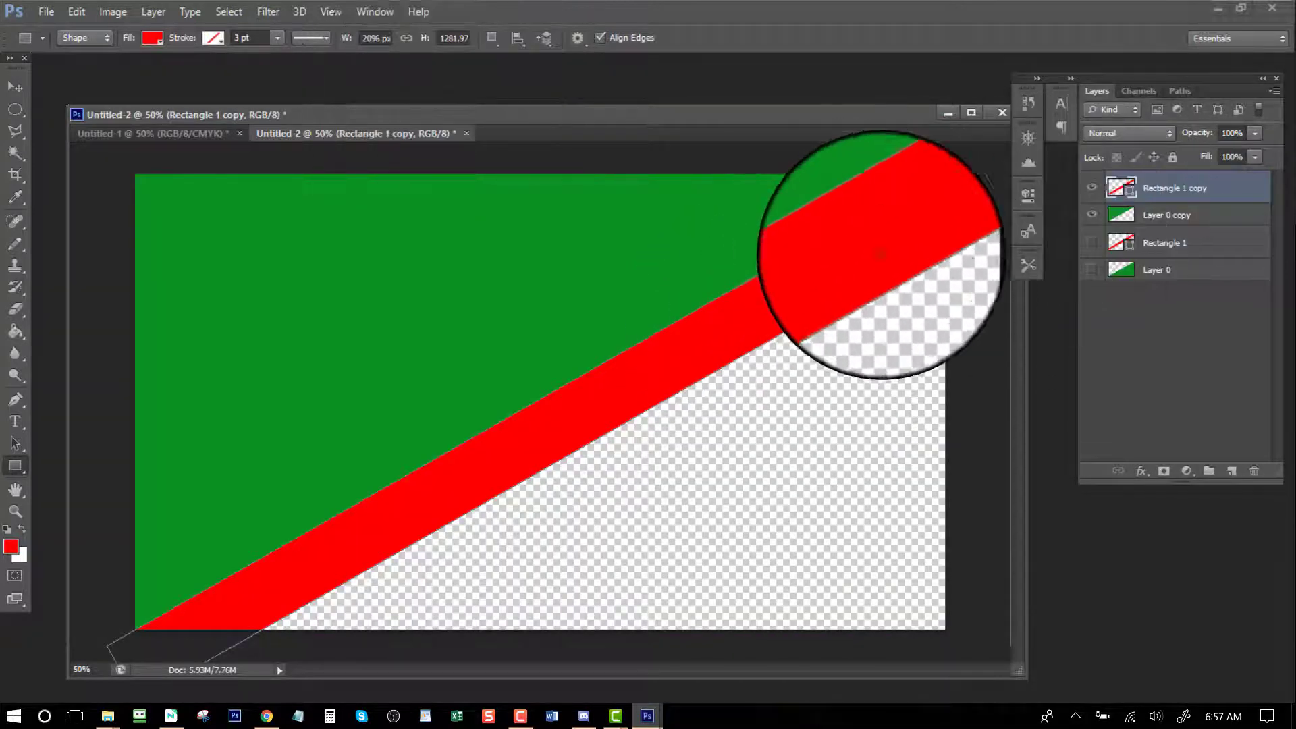
{"action": "left_click_drag", "start_coordinate": [807, 292], "coordinate": [743, 241]}
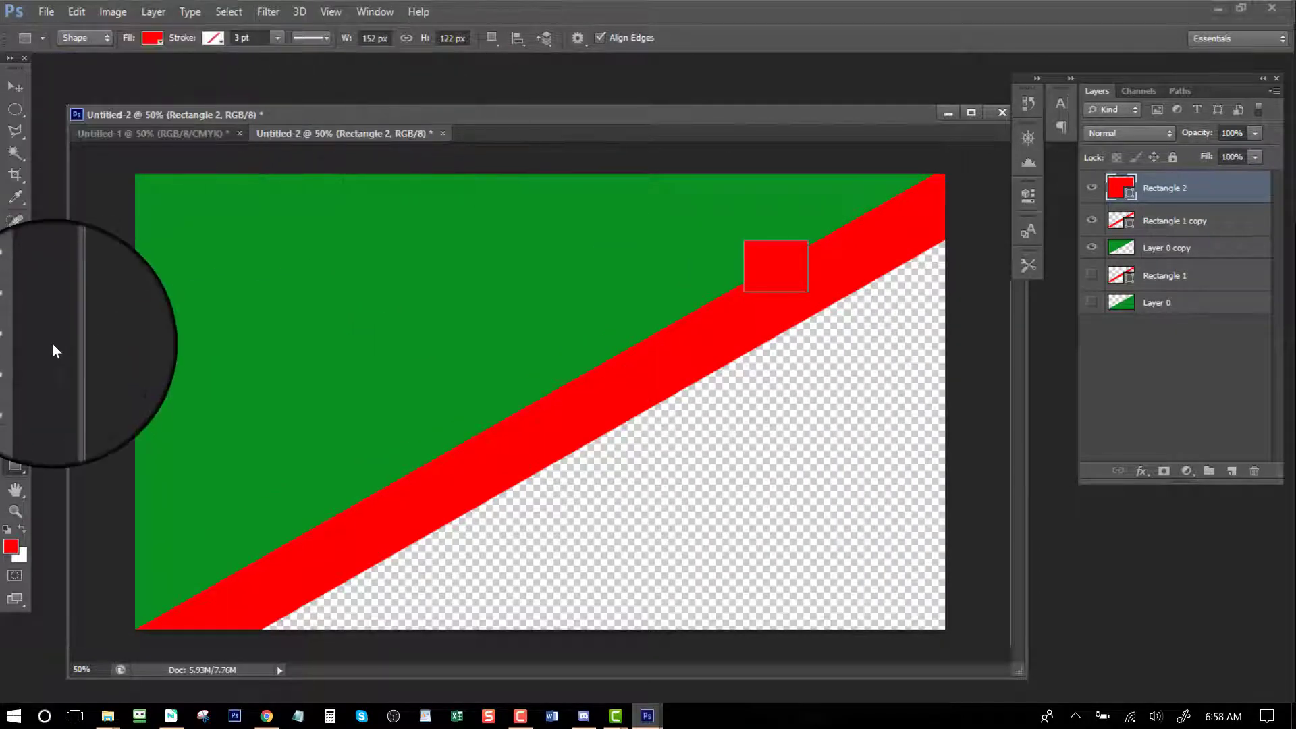
{"action": "left_click", "coordinate": [76, 11]}
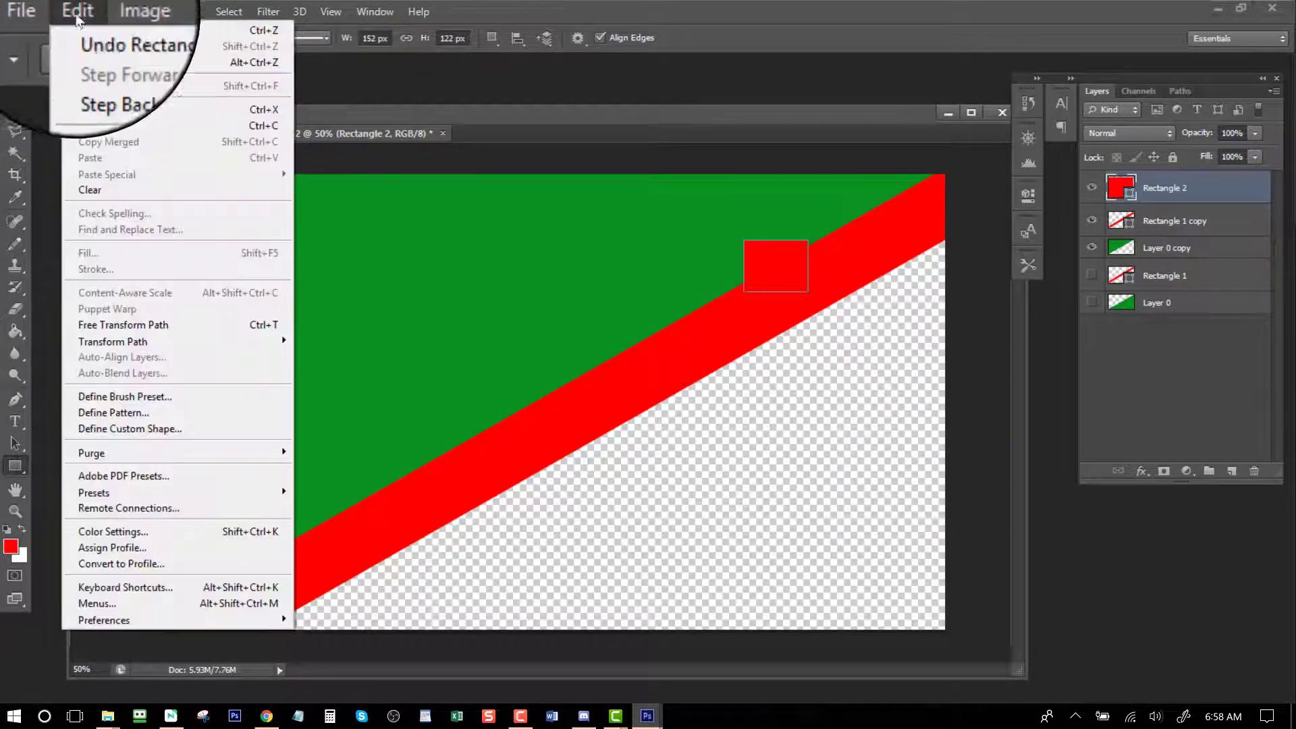
{"action": "left_click", "coordinate": [91, 25]}
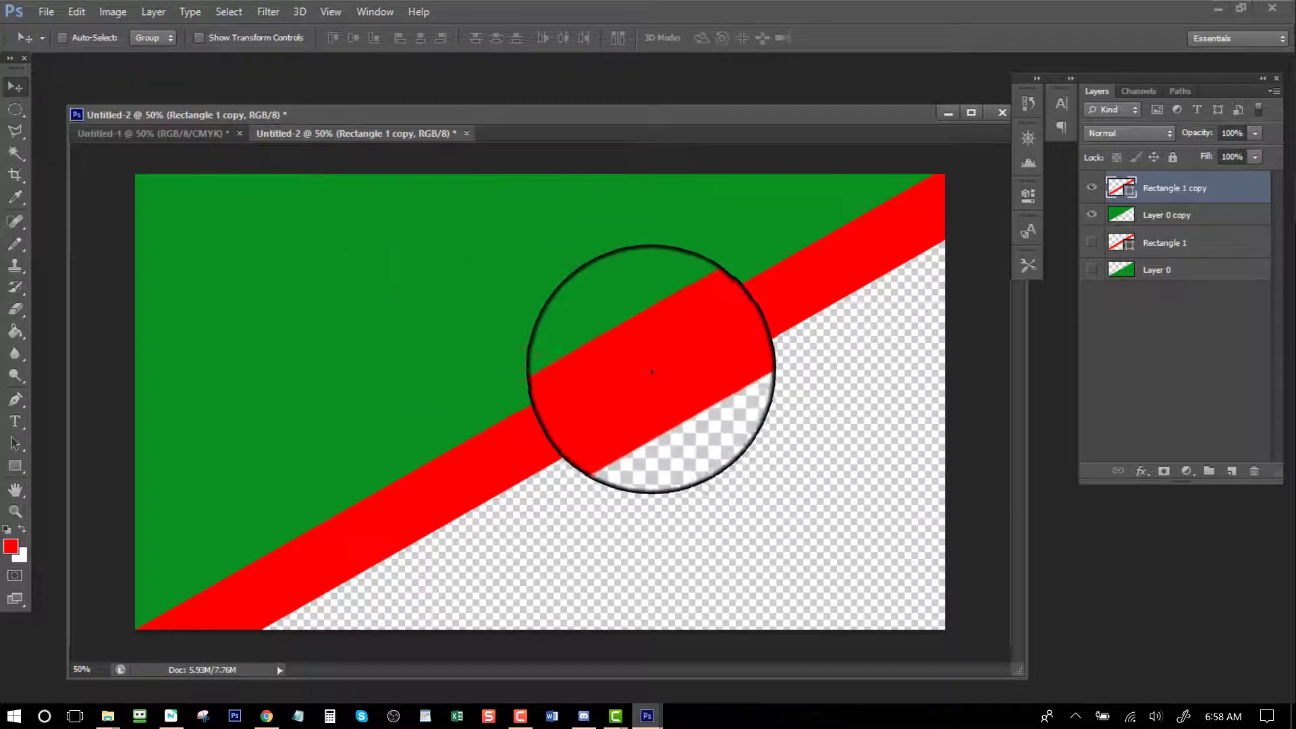
Step: Move the red stripe copy up and left onto the upper green triangle, checking its edge by temporarily placing it beneath Layer 0 copy
{"action": "left_click_drag", "start_coordinate": [648, 364], "coordinate": [620, 323]}
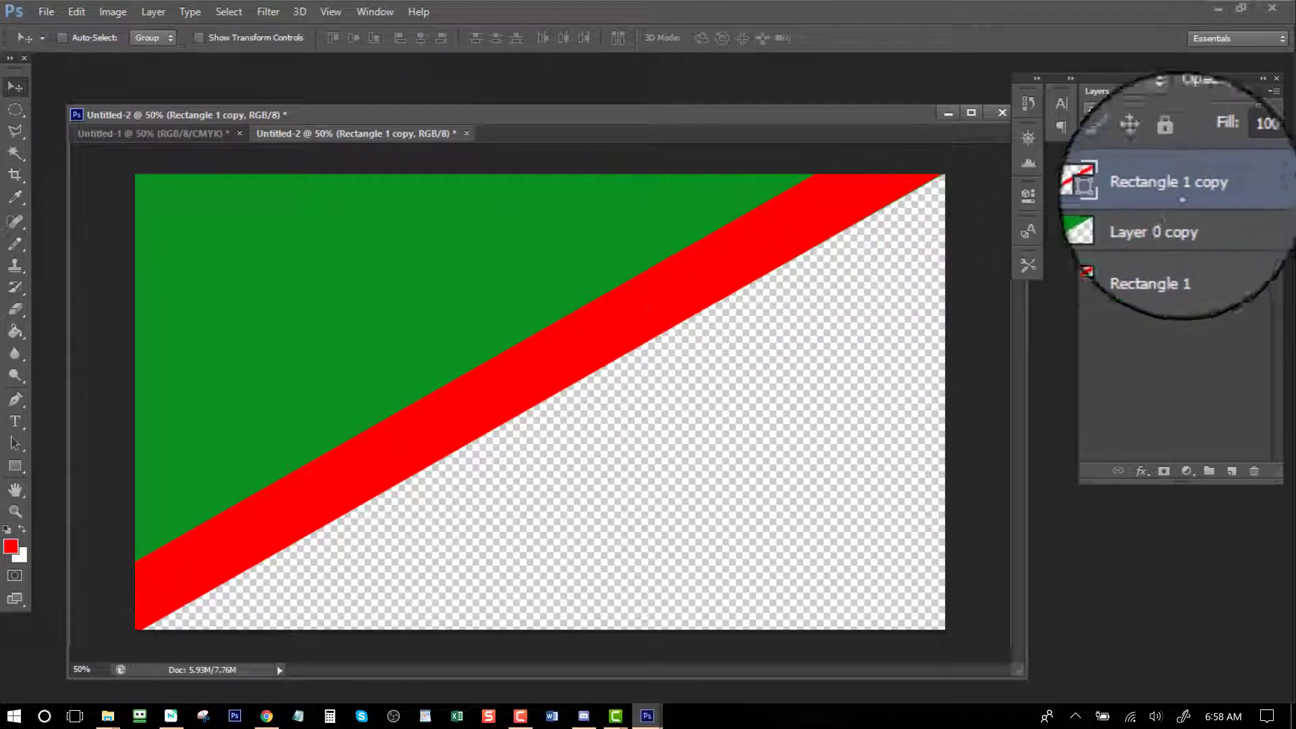
{"action": "left_click_drag", "start_coordinate": [1225, 193], "coordinate": [1234, 225]}
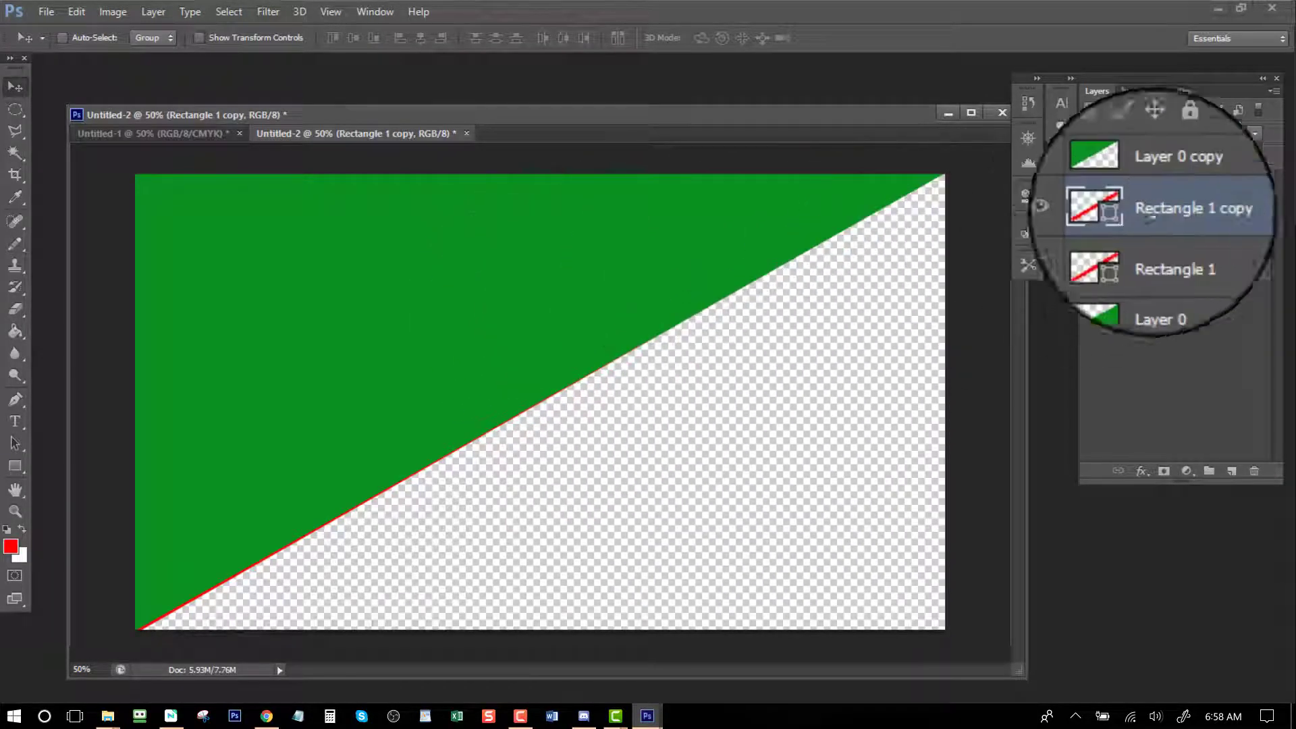
{"action": "left_click_drag", "start_coordinate": [1226, 180], "coordinate": [1225, 177]}
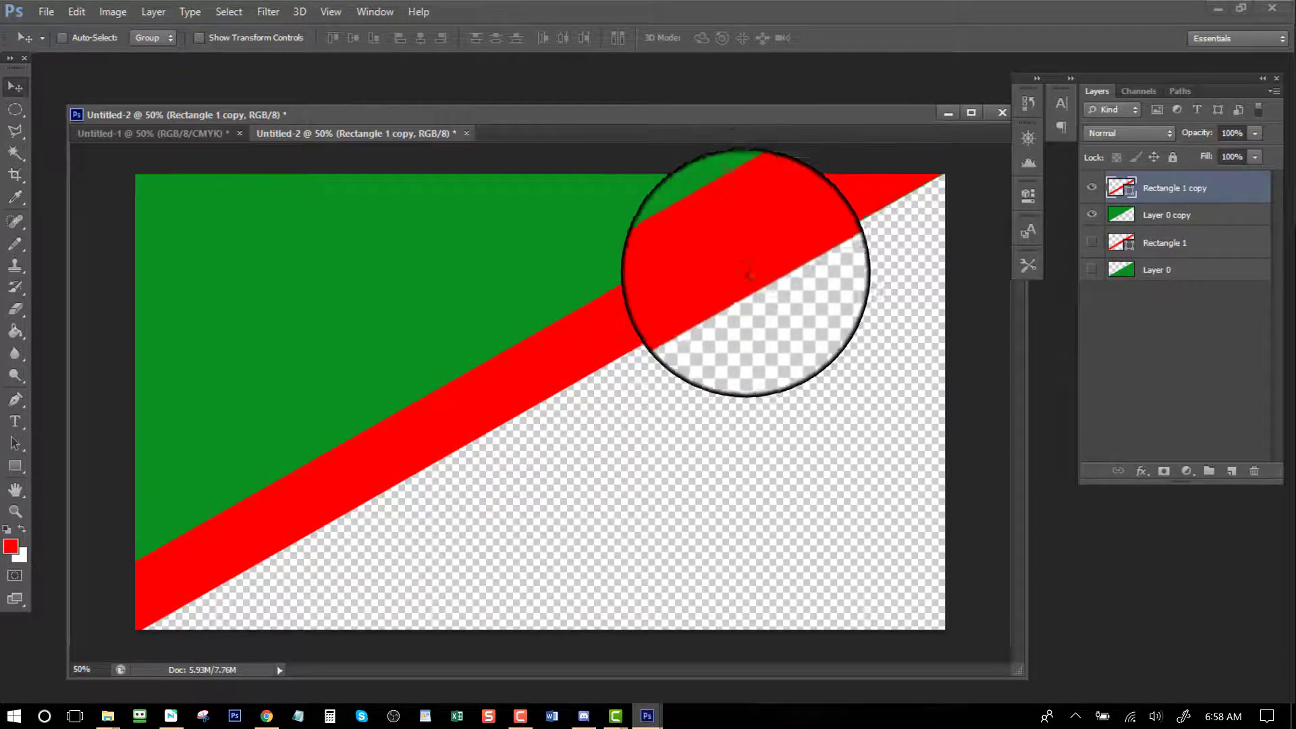
Step: Fine-tune the red stripe copy so its lower edge follows the diagonal, and show the Rectangle 1 and Layer 0 layers
{"action": "left_click_drag", "start_coordinate": [632, 349], "coordinate": [615, 334]}
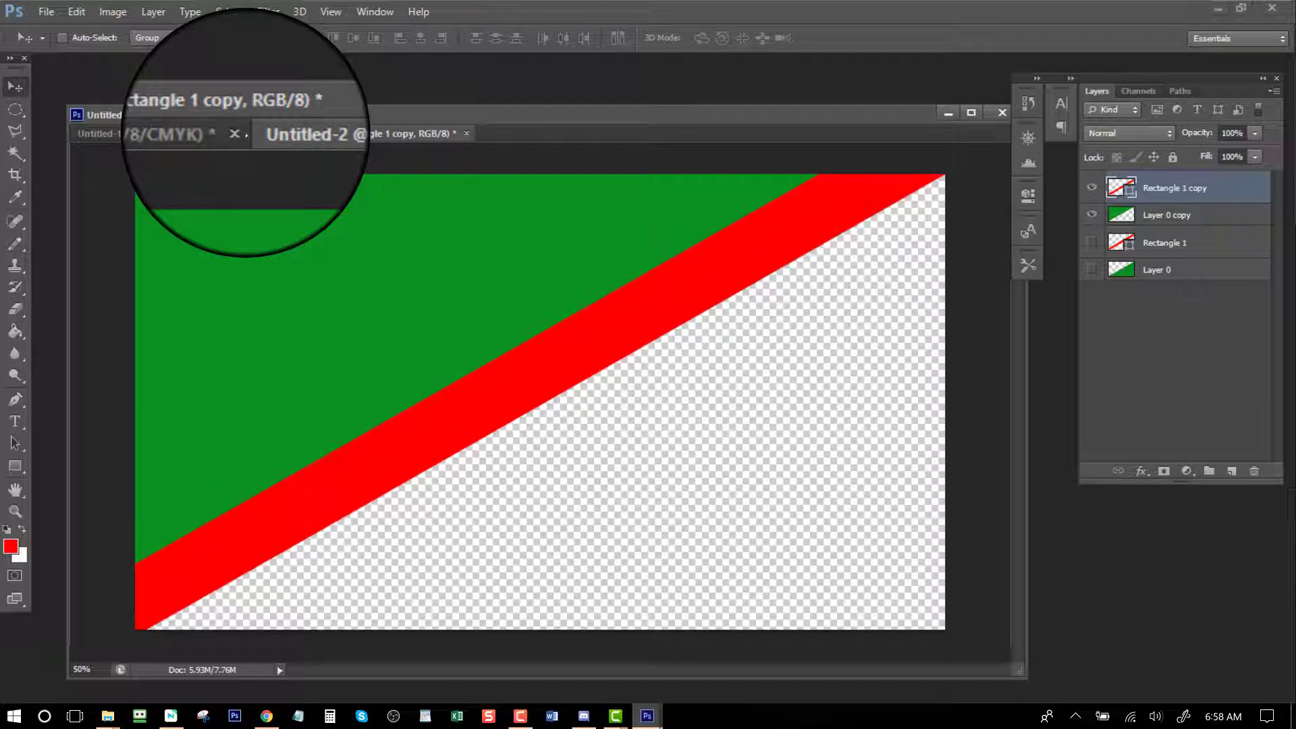
{"action": "left_click", "coordinate": [1091, 243]}
{"action": "left_click", "coordinate": [1091, 269]}
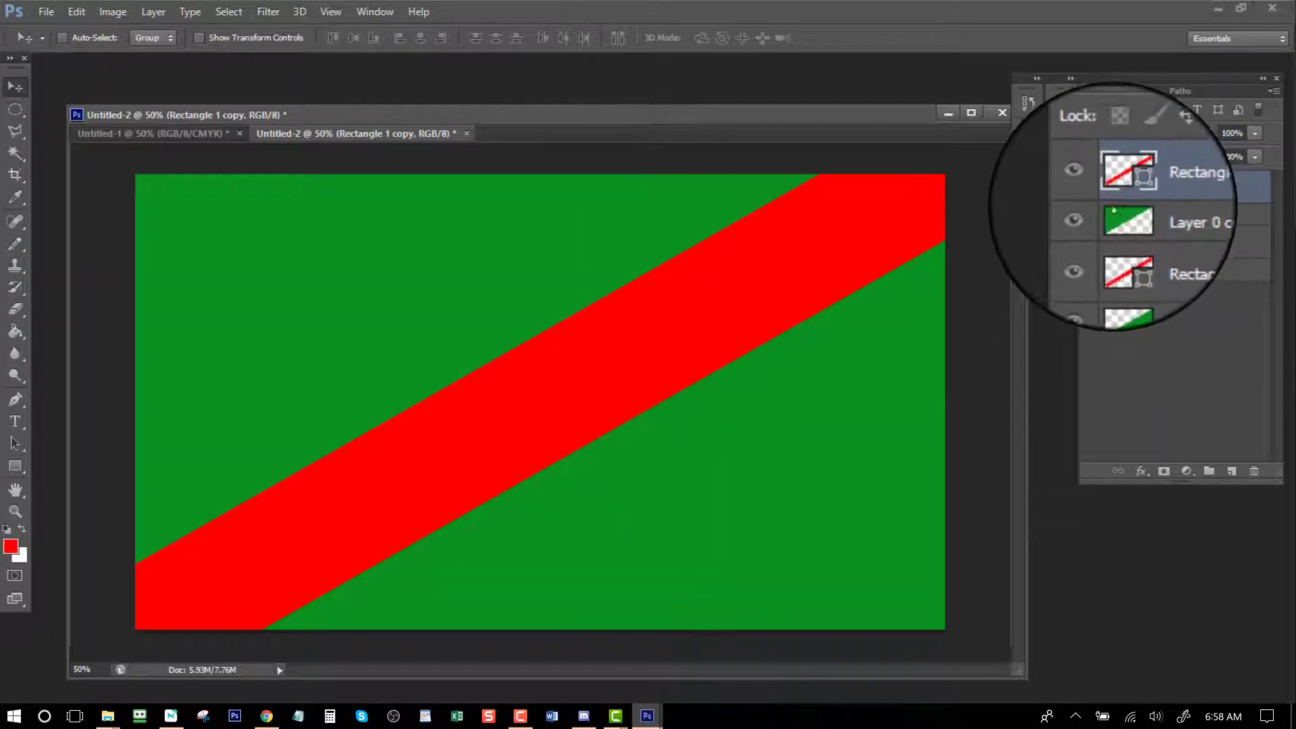
Step: Merge the Rectangle 1 stripe and the green Layer 0 triangle into one layer
{"action": "left_click", "coordinate": [1208, 239]}
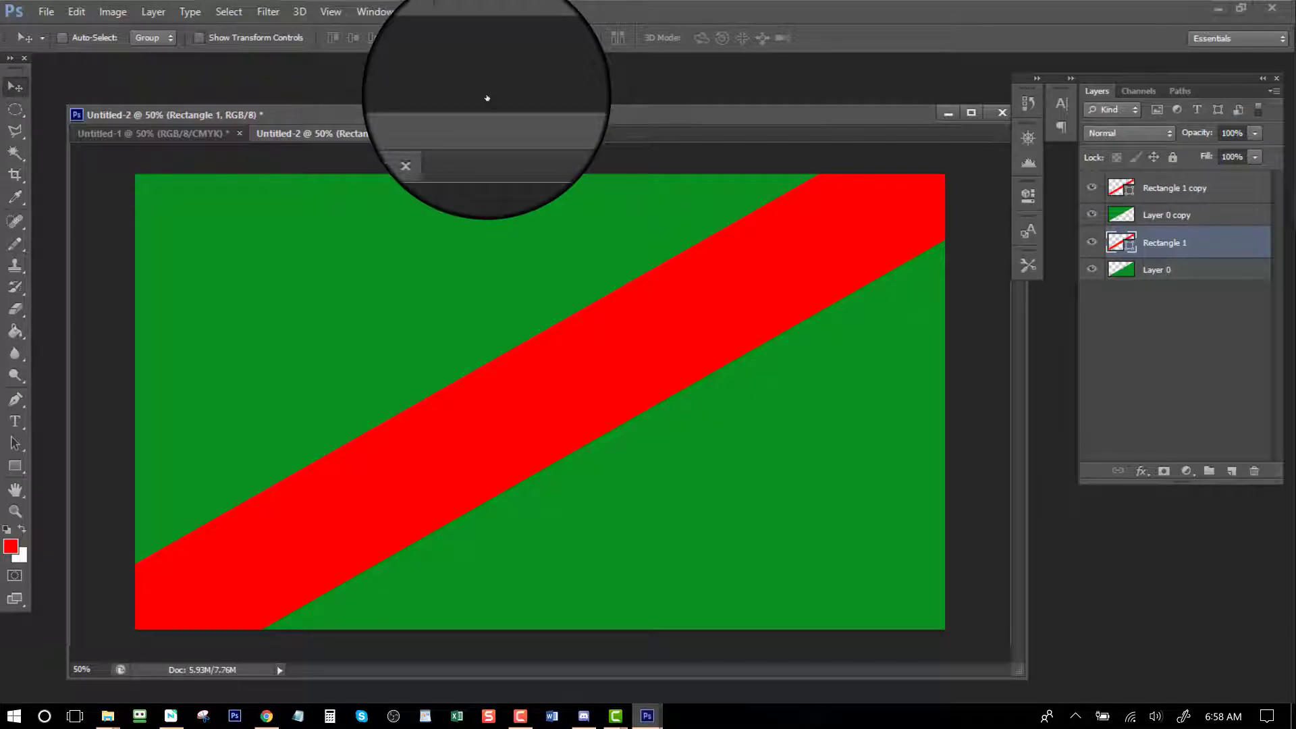
{"action": "left_click", "coordinate": [1208, 268], "text": "shift"}
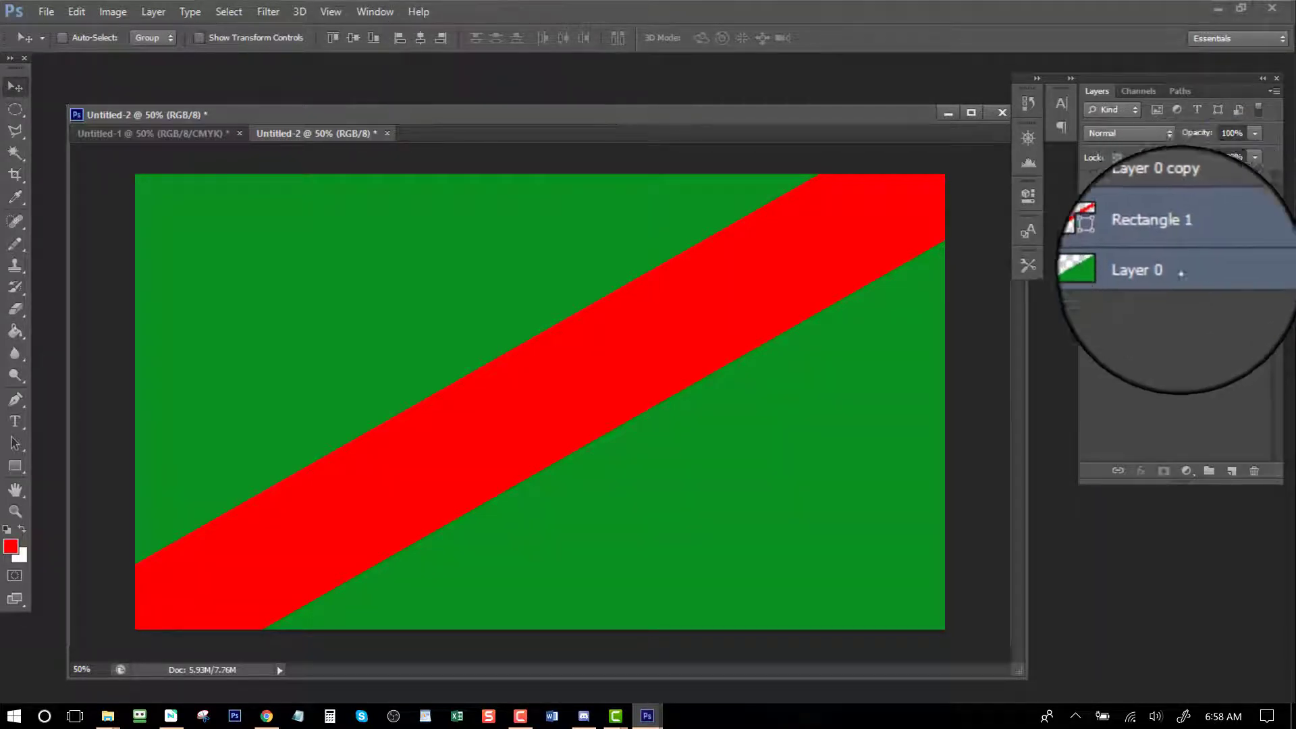
{"action": "right_click", "coordinate": [1189, 247]}
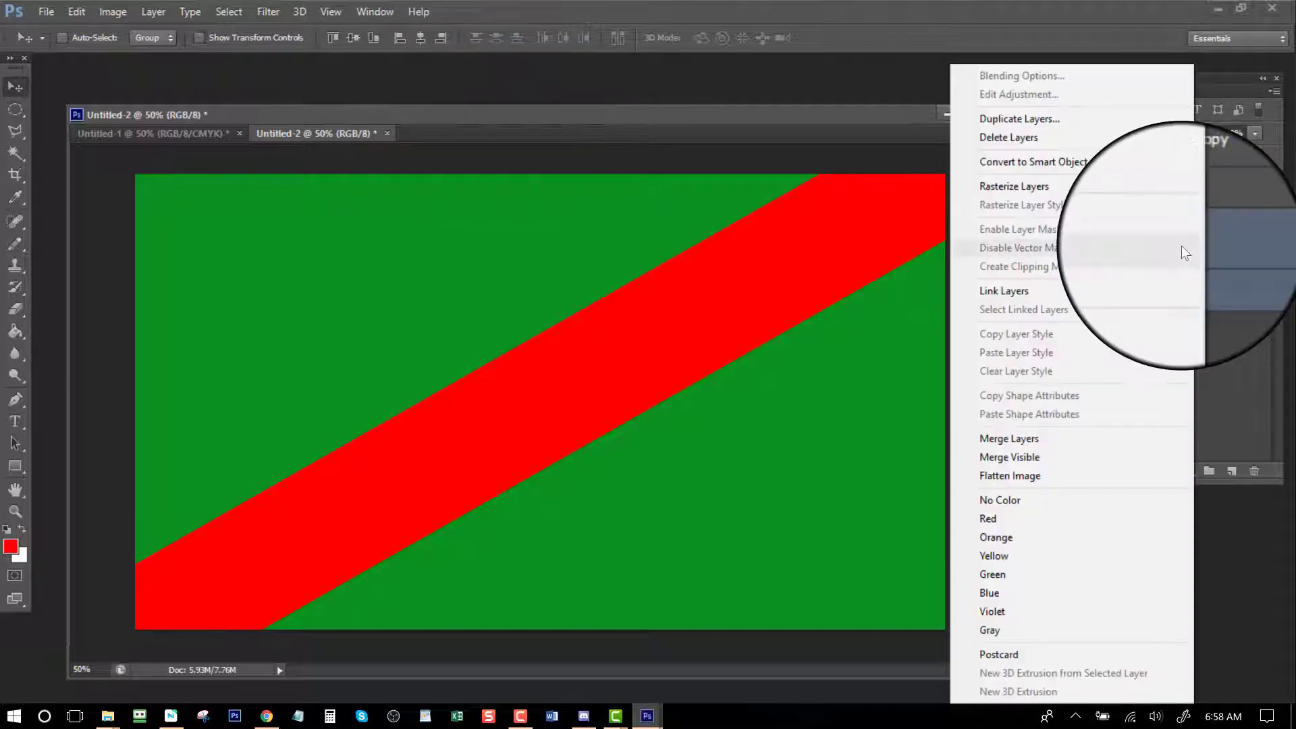
{"action": "left_click", "coordinate": [1009, 438]}
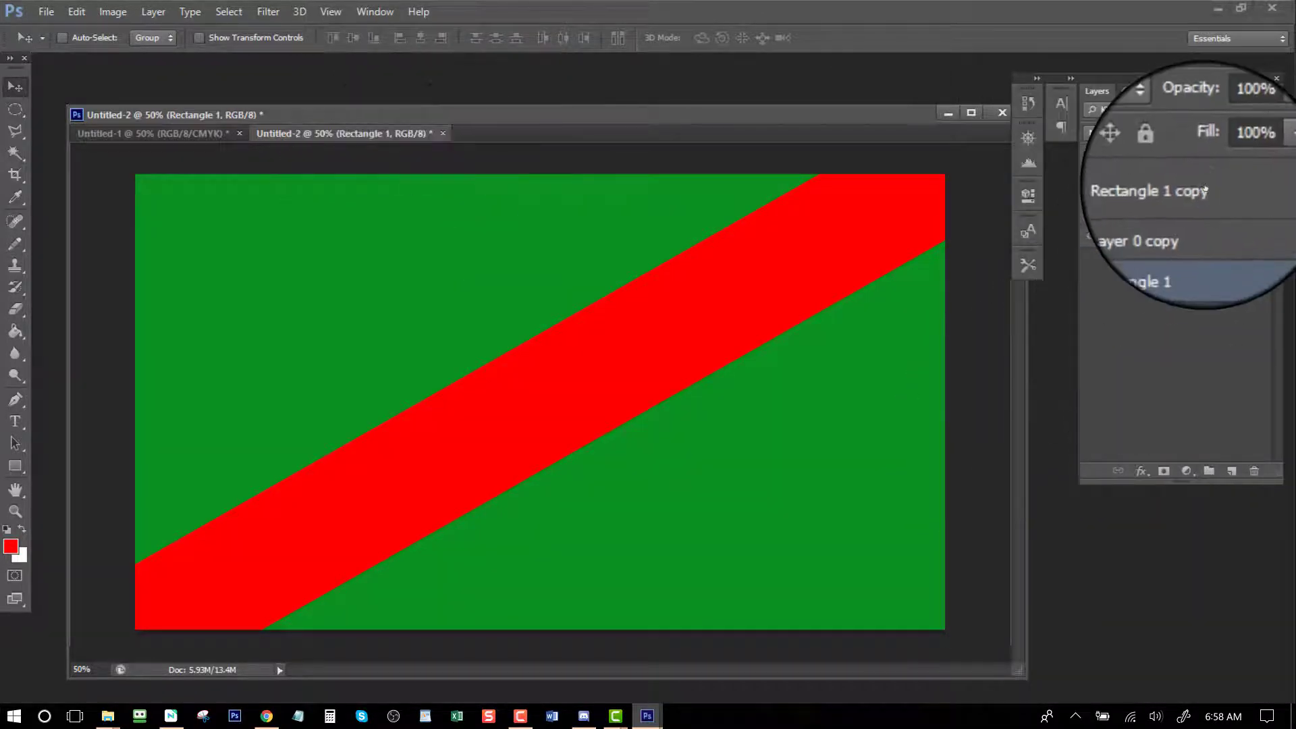
Step: Merge the Rectangle 1 copy stripe and the green Layer 0 copy triangle into one layer
{"action": "left_click", "coordinate": [1181, 215], "text": "ctrl"}
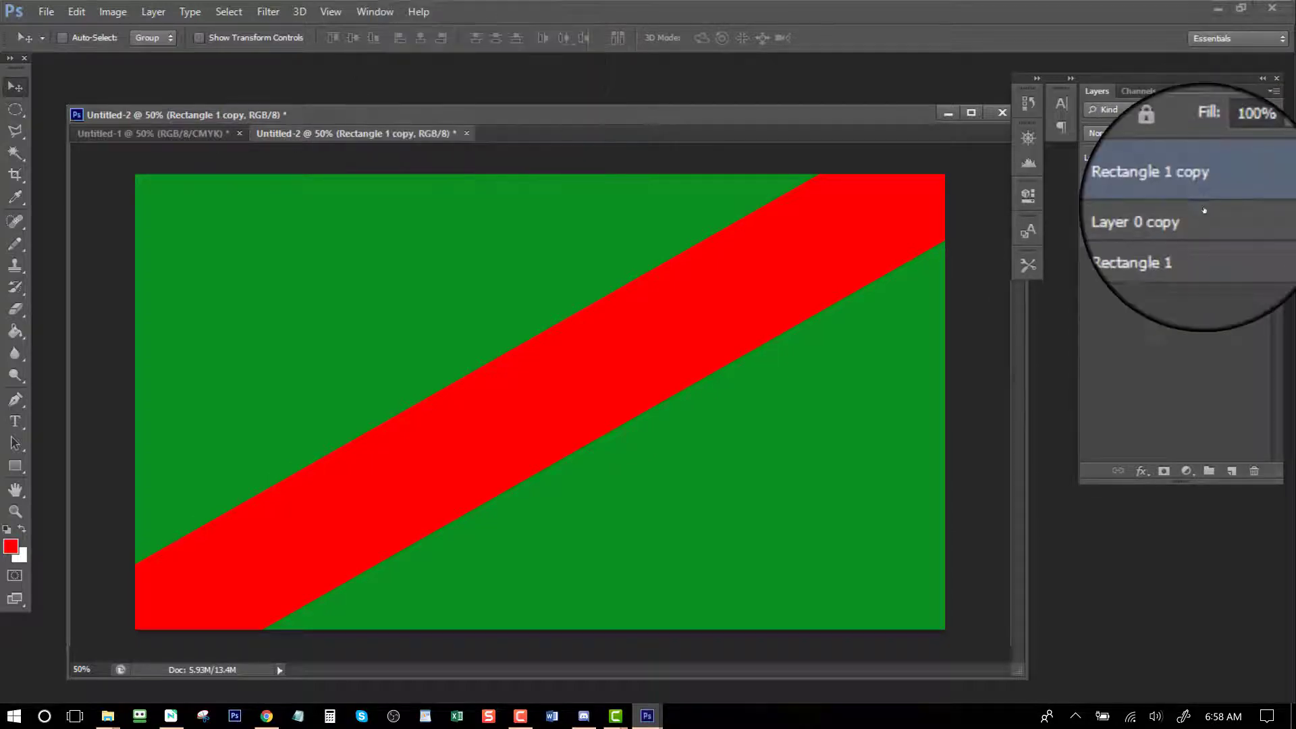
{"action": "right_click", "coordinate": [1179, 216]}
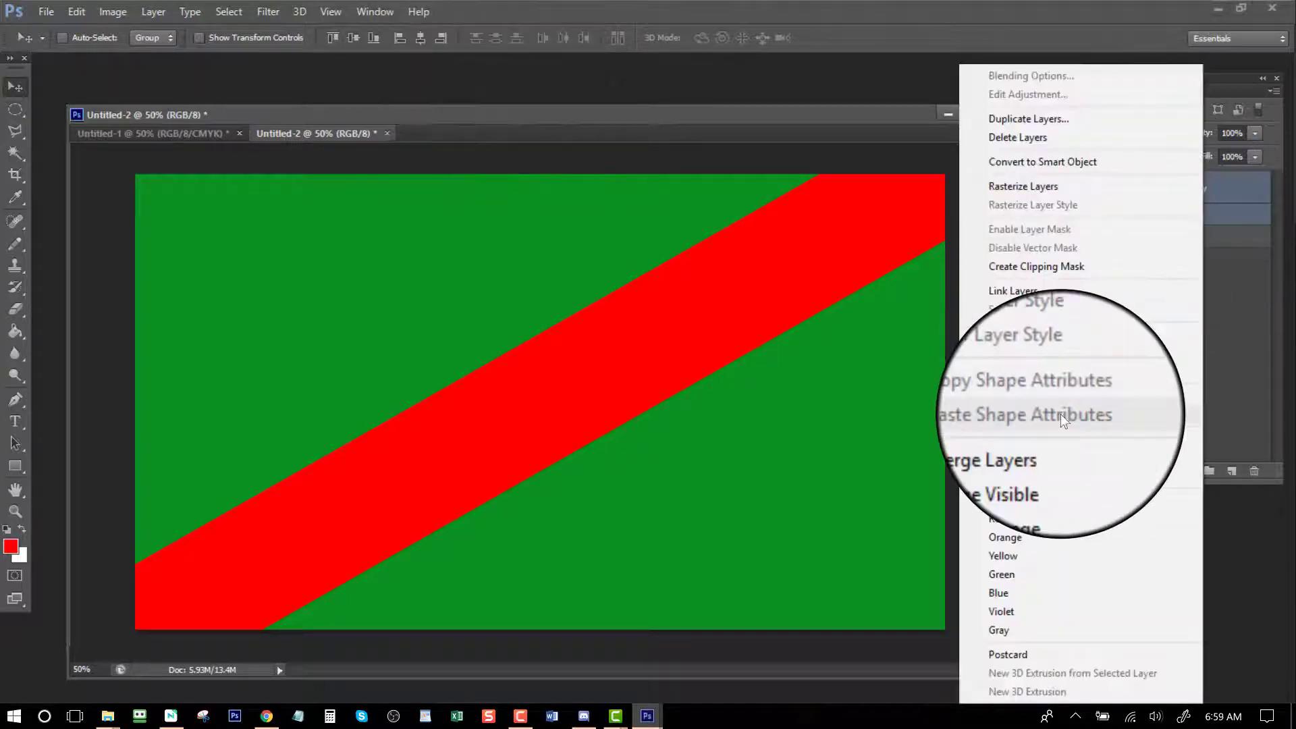
{"action": "left_click", "coordinate": [1051, 440]}
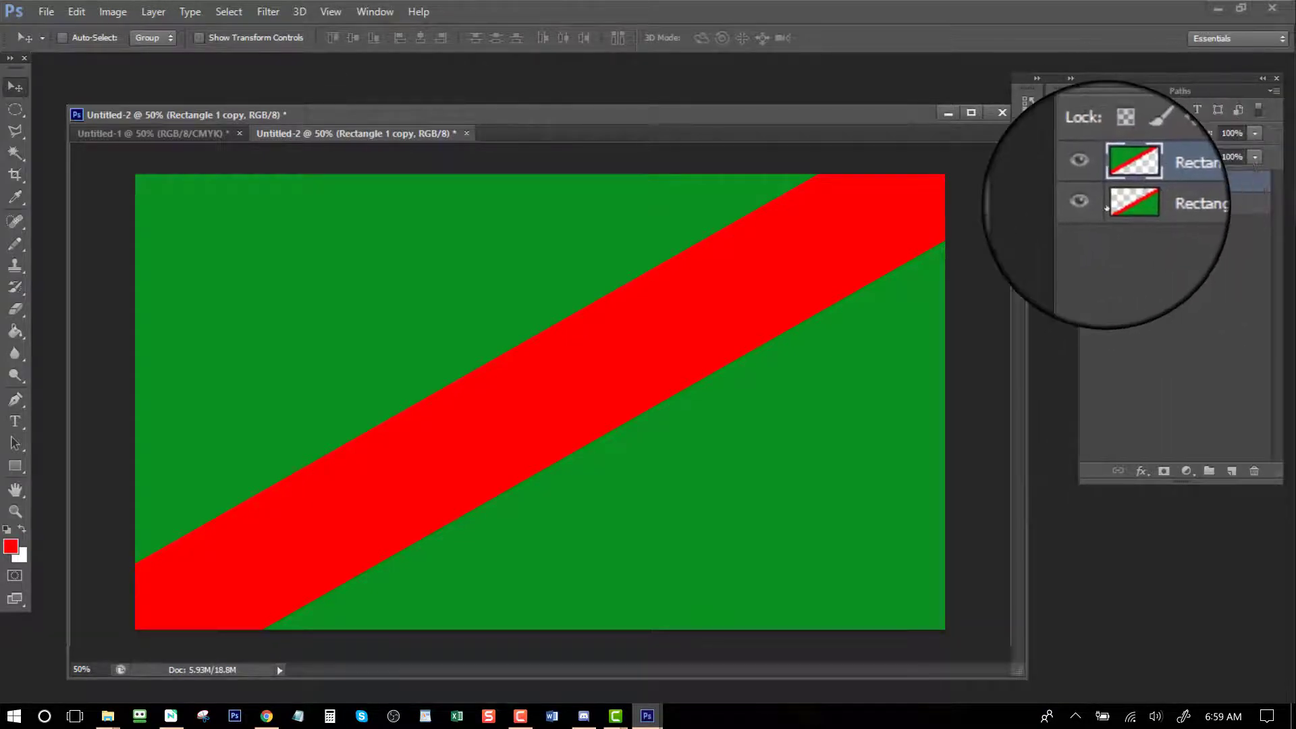
Step: Check each merged triangle on its own by temporarily hiding the other layer
{"action": "left_click", "coordinate": [1091, 182]}
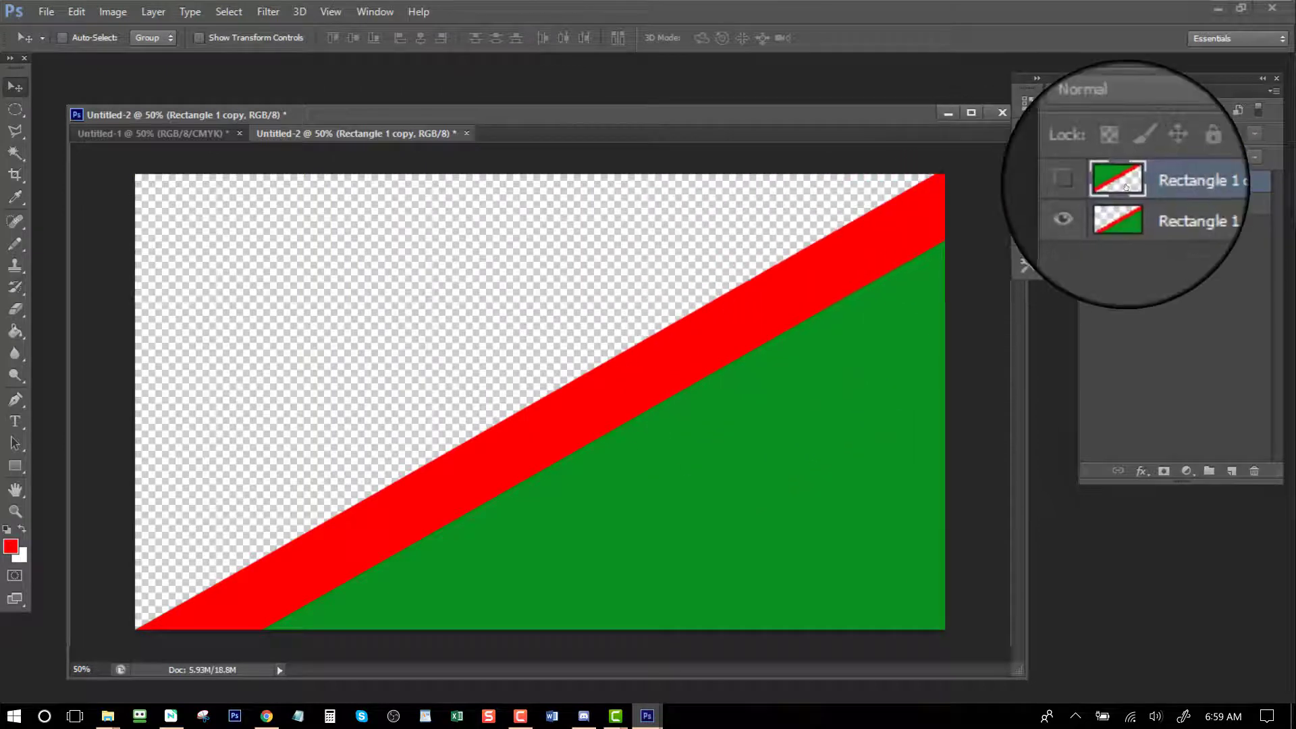
{"action": "left_click", "coordinate": [1091, 181]}
{"action": "left_click", "coordinate": [1091, 203]}
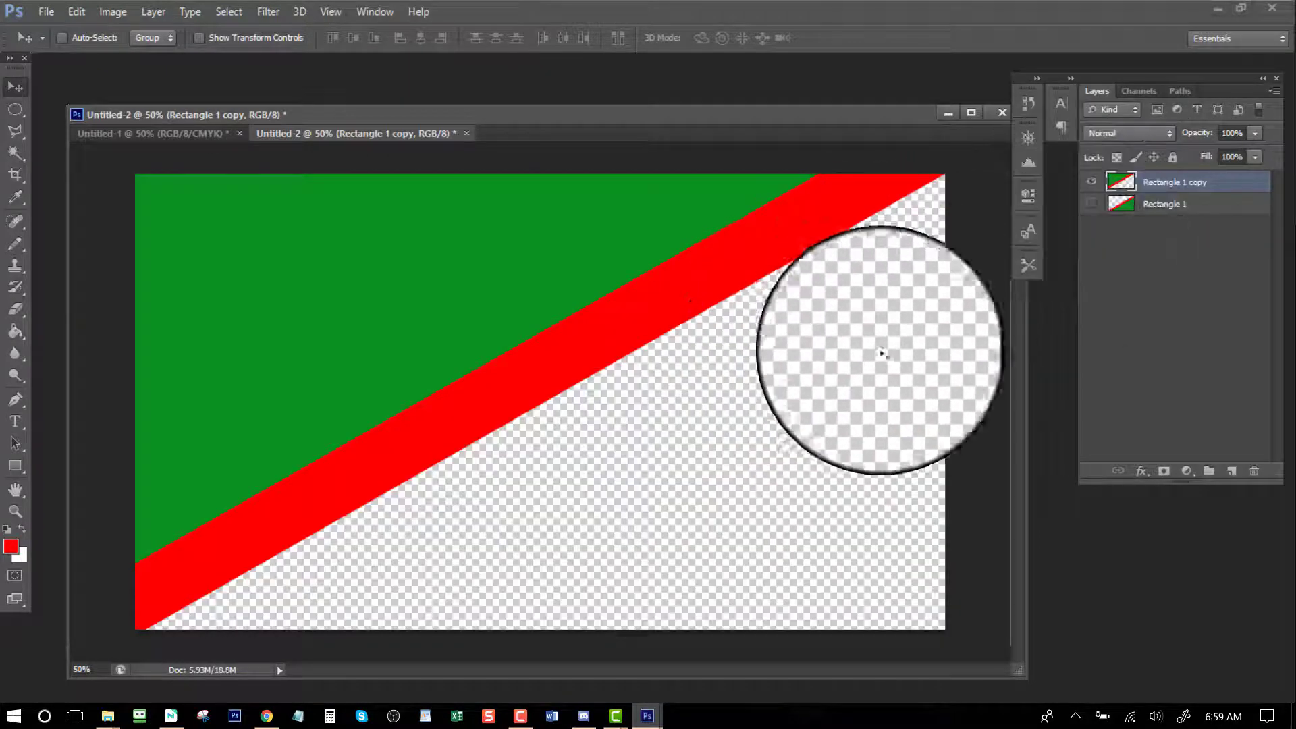
{"action": "left_click", "coordinate": [1091, 203]}
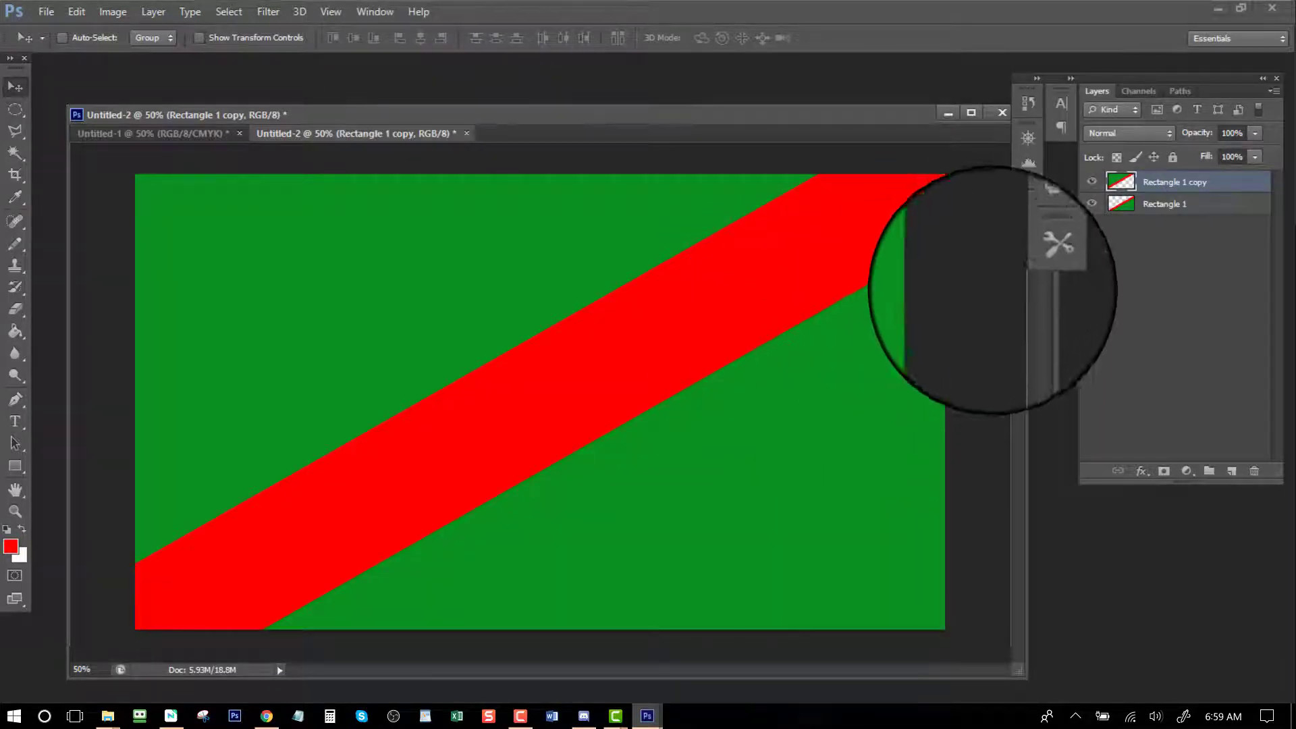
Step: Hide the Rectangle 1 layer and set up a Save for Web export of the upper triangle as PNG-24
{"action": "left_click", "coordinate": [1091, 203]}
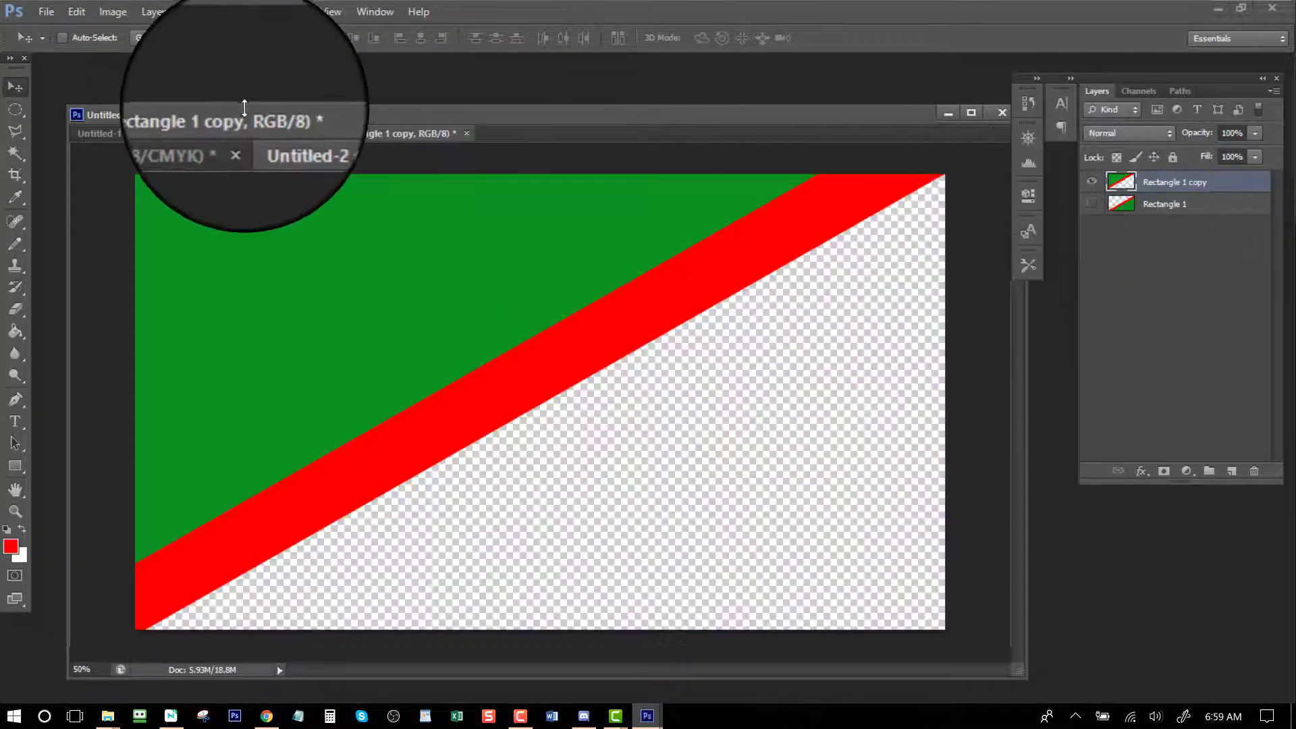
{"action": "left_click", "coordinate": [20, 9]}
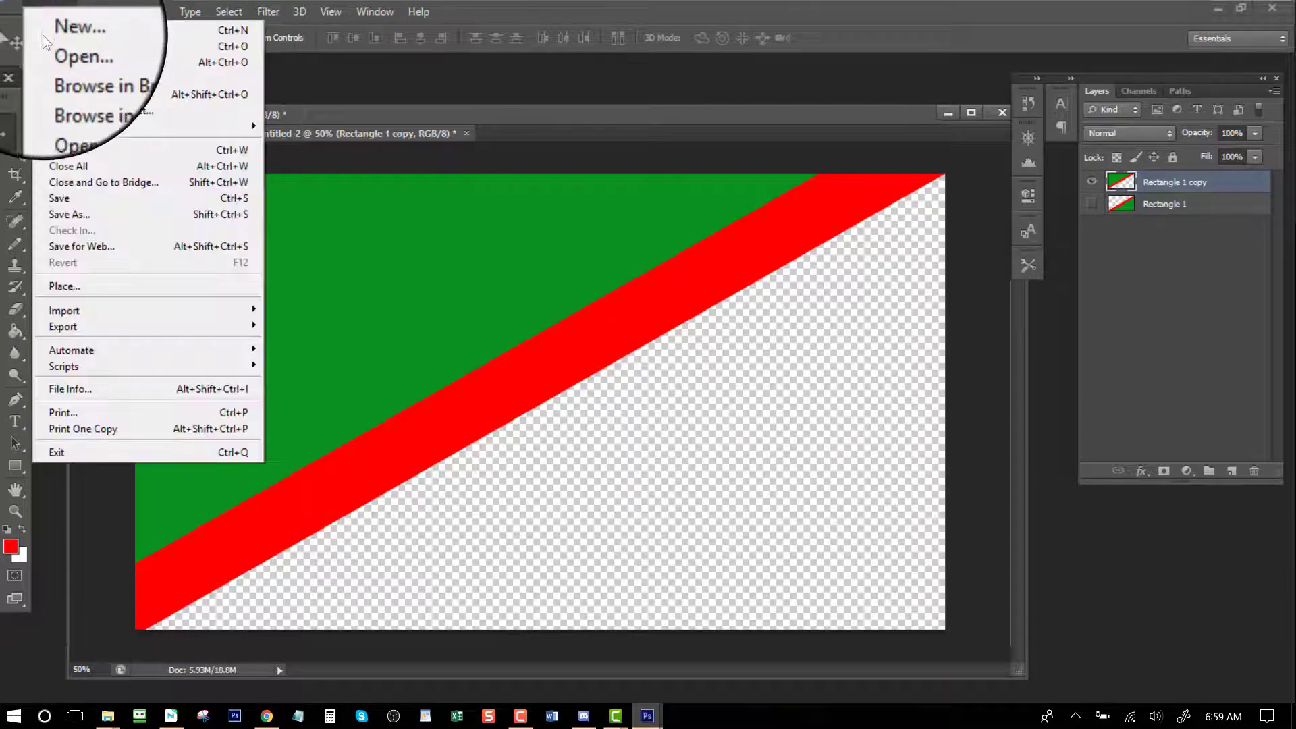
{"action": "left_click", "coordinate": [82, 246]}
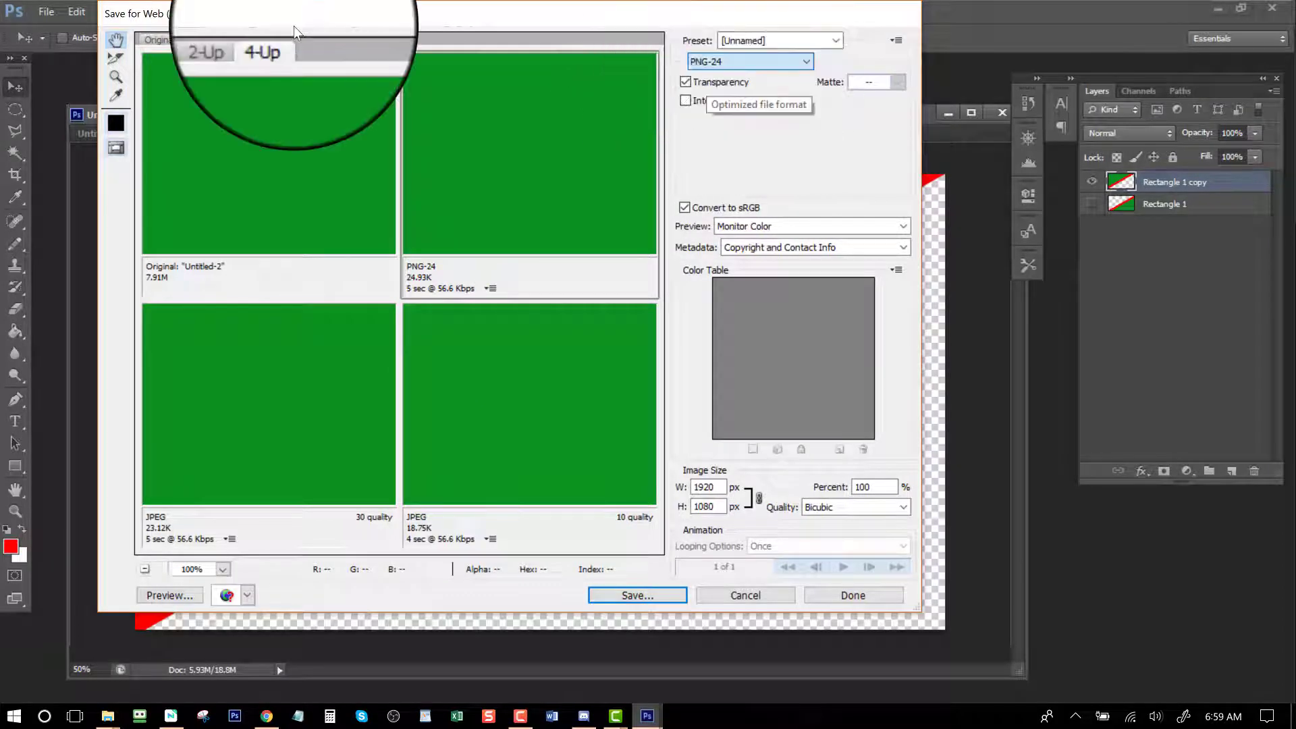
{"action": "left_click", "coordinate": [716, 62]}
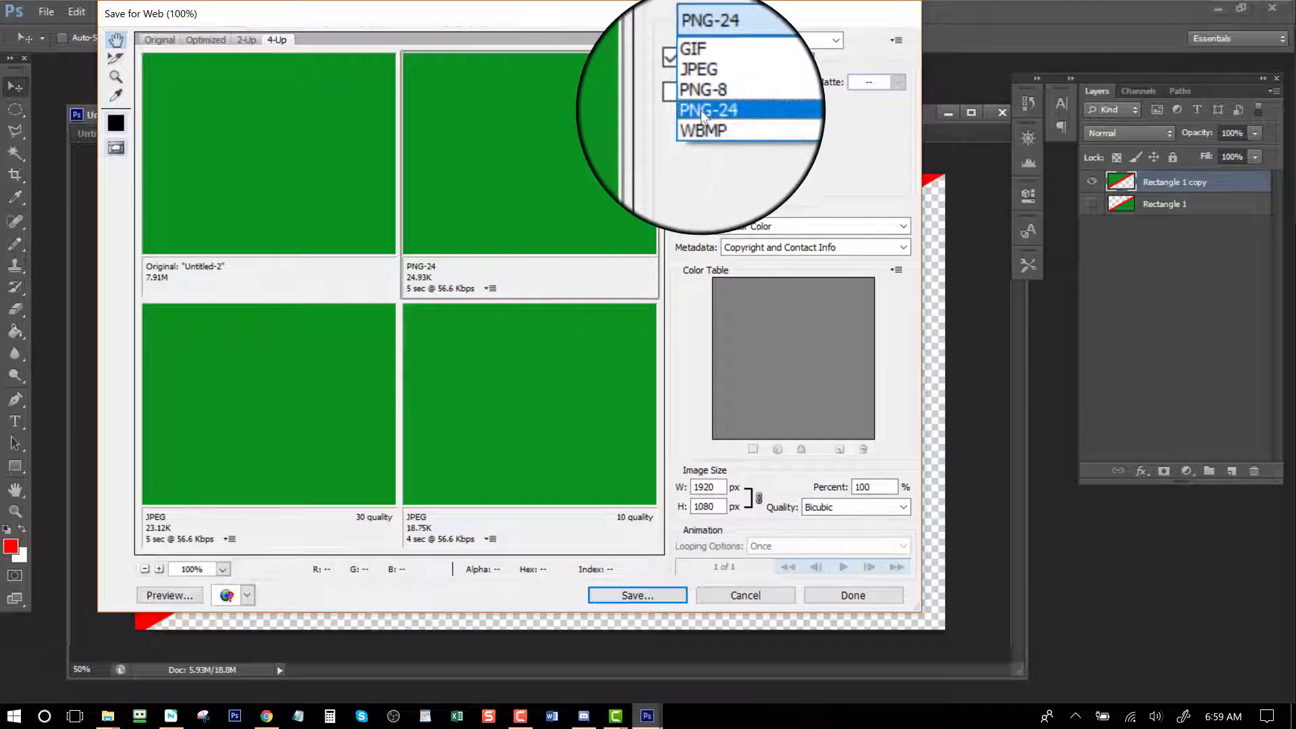
{"action": "left_click", "coordinate": [700, 110]}
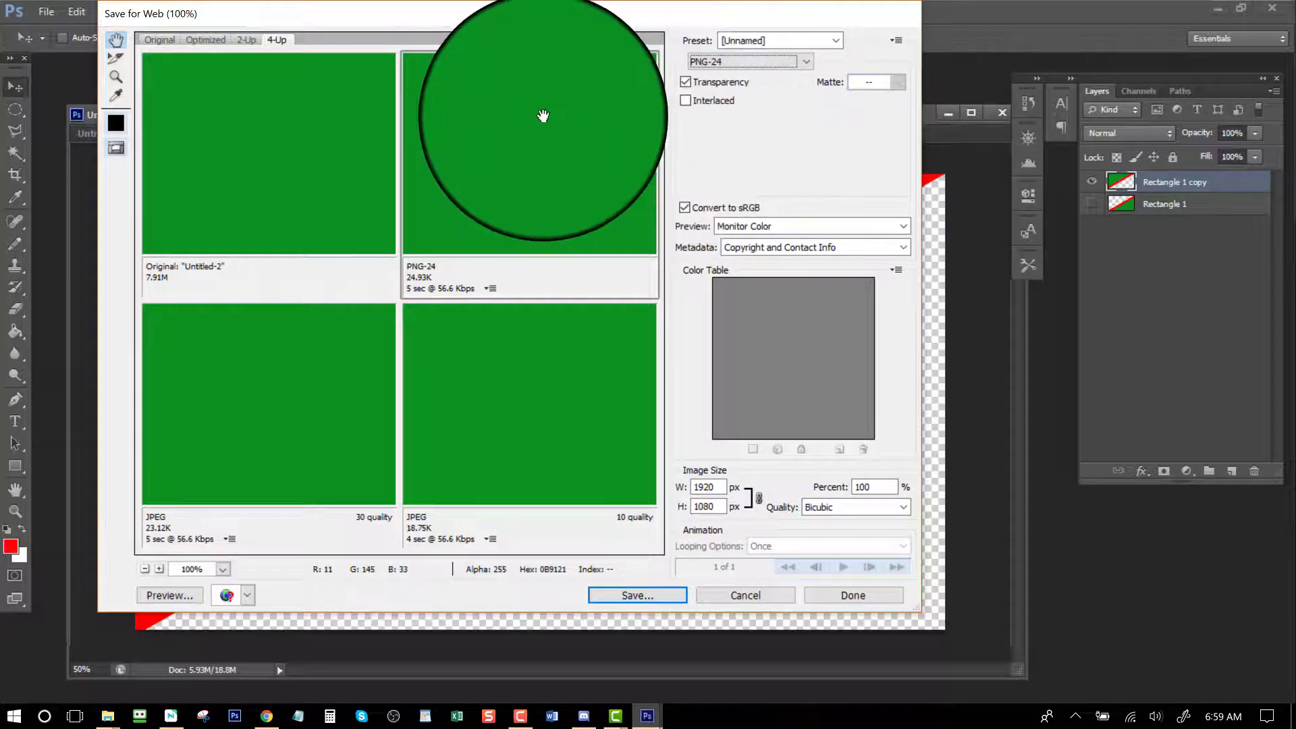
Step: Save the optimized upper triangle image as Green Tran 1.png, replacing the existing file
{"action": "left_click", "coordinate": [637, 595]}
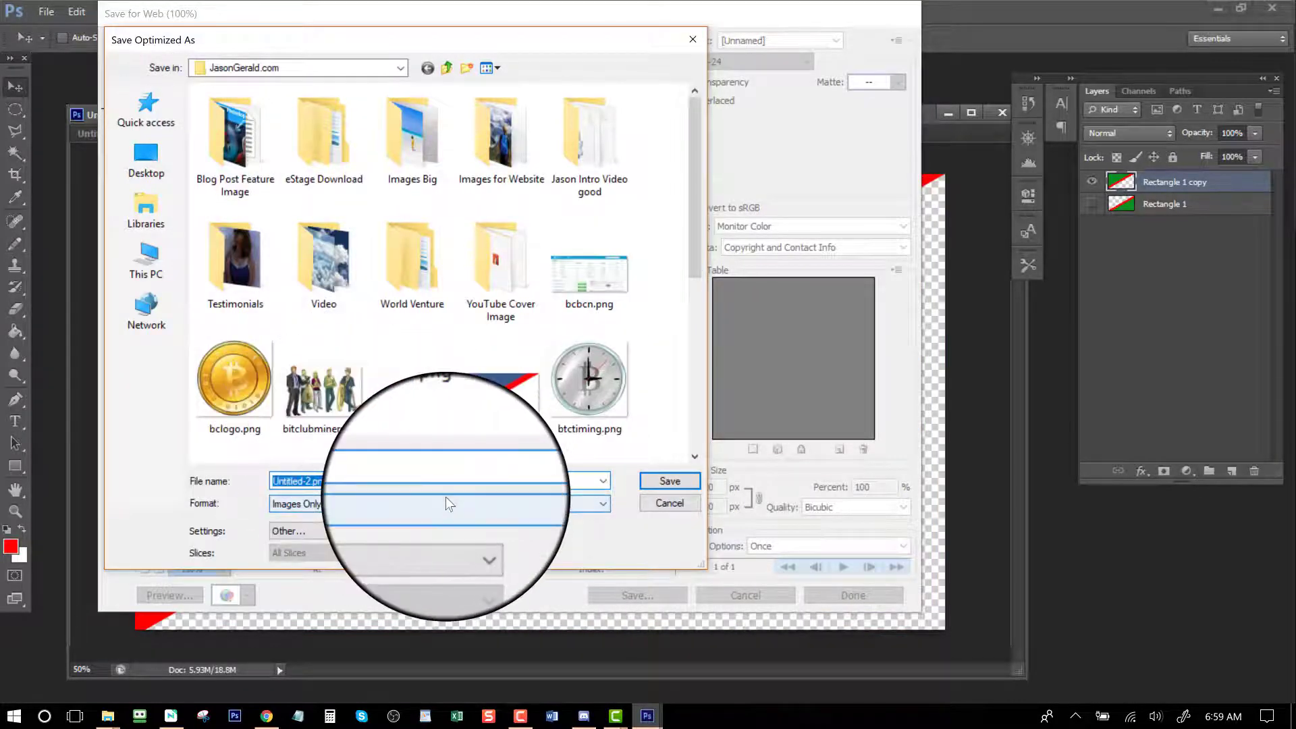
{"action": "type", "text": "Gree"}
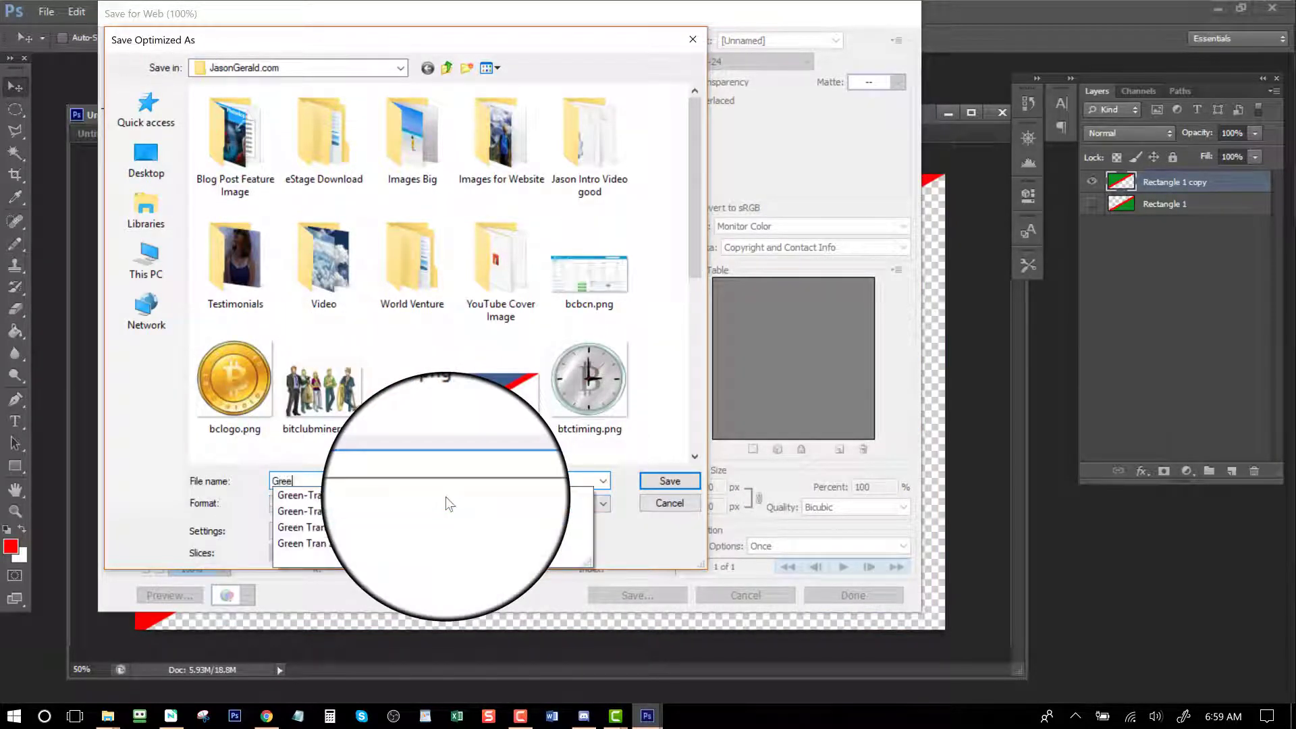
{"action": "left_click", "coordinate": [347, 531]}
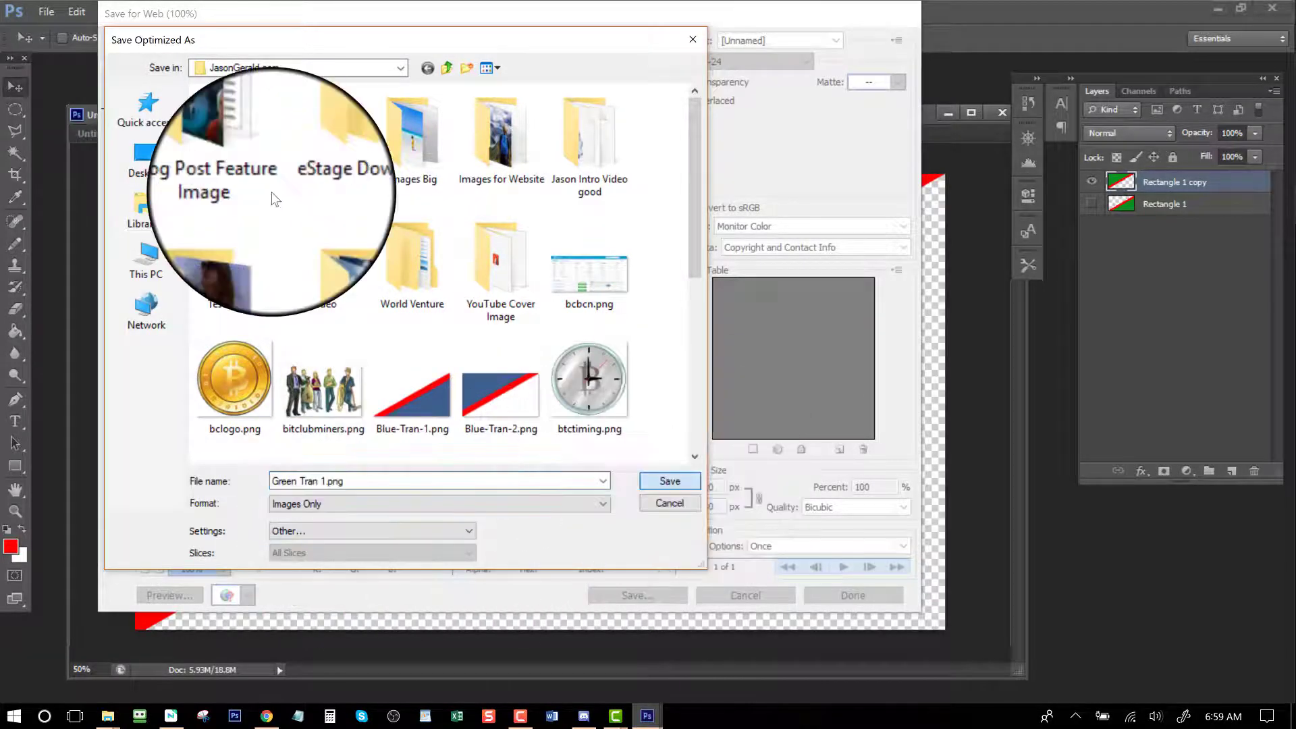
{"action": "left_click", "coordinate": [670, 481]}
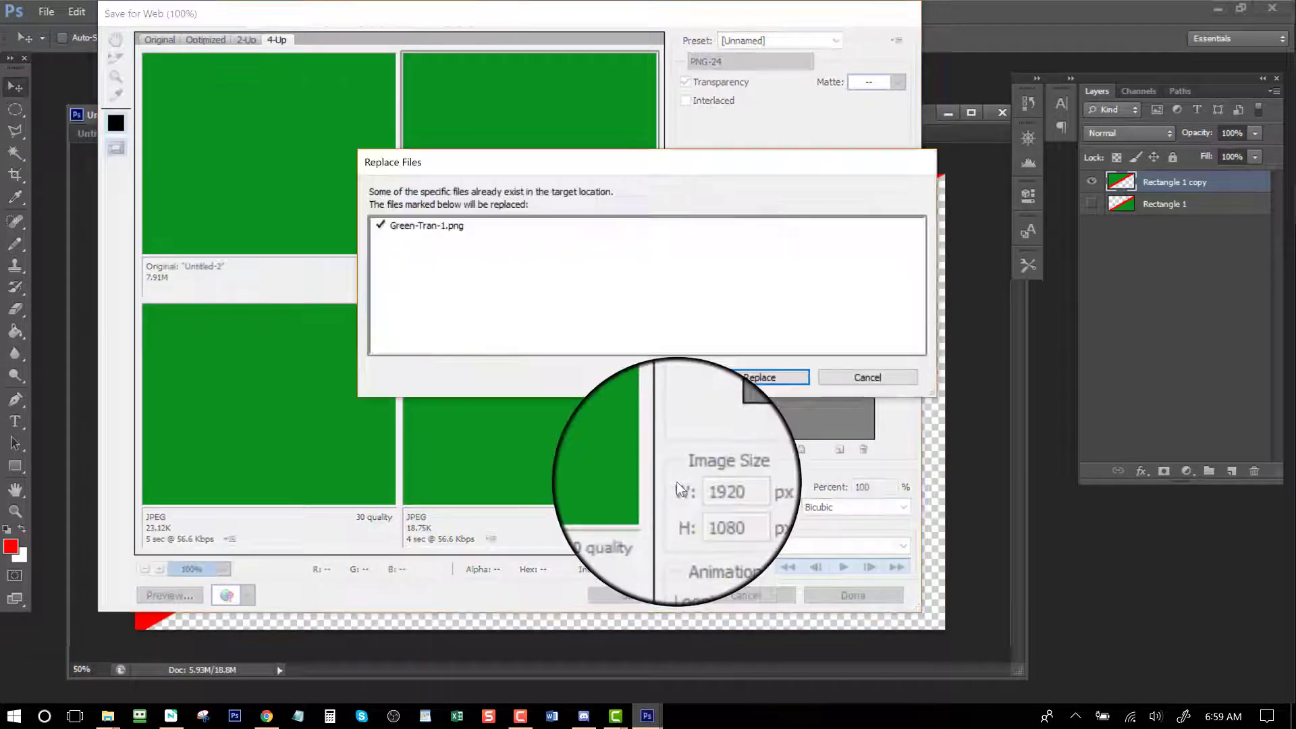
{"action": "left_click", "coordinate": [764, 376]}
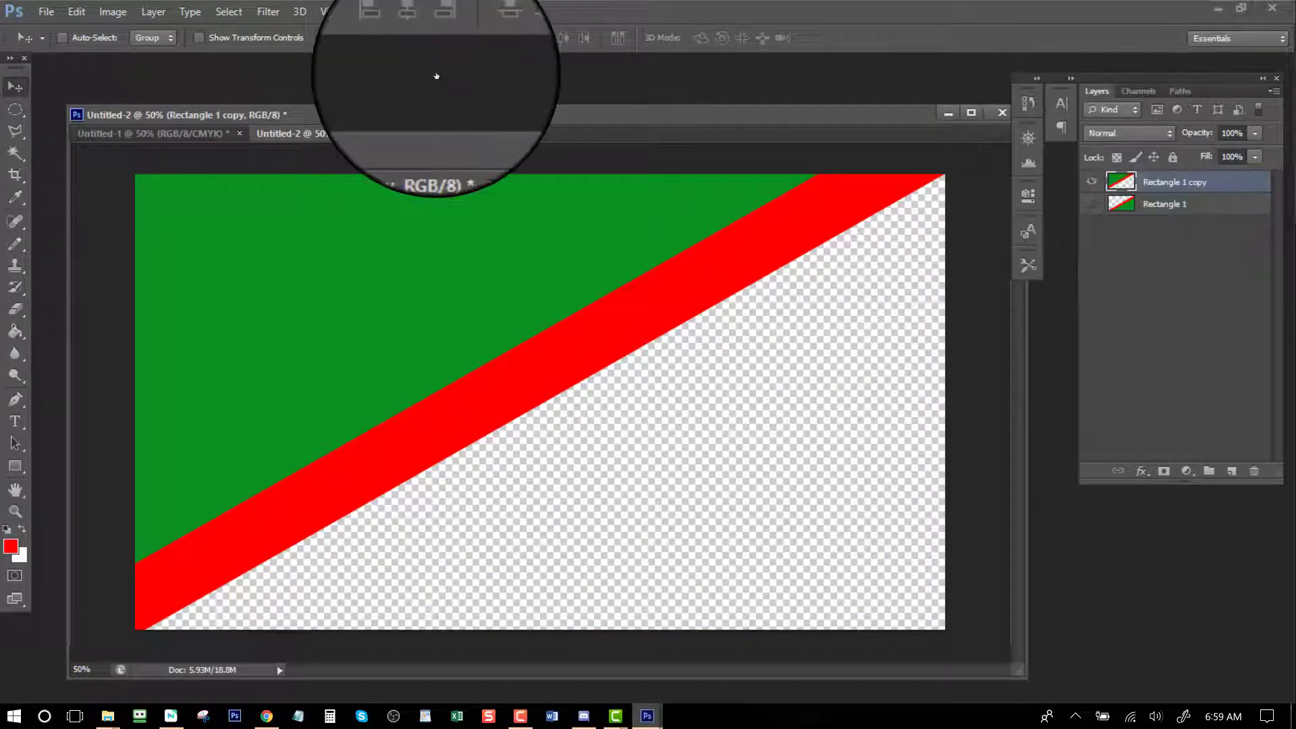
Step: Hide Rectangle 1 copy, show Rectangle 1, and set up a Save for Web export of the lower triangle as PNG-24
{"action": "left_click", "coordinate": [1091, 183]}
{"action": "left_click", "coordinate": [1087, 201]}
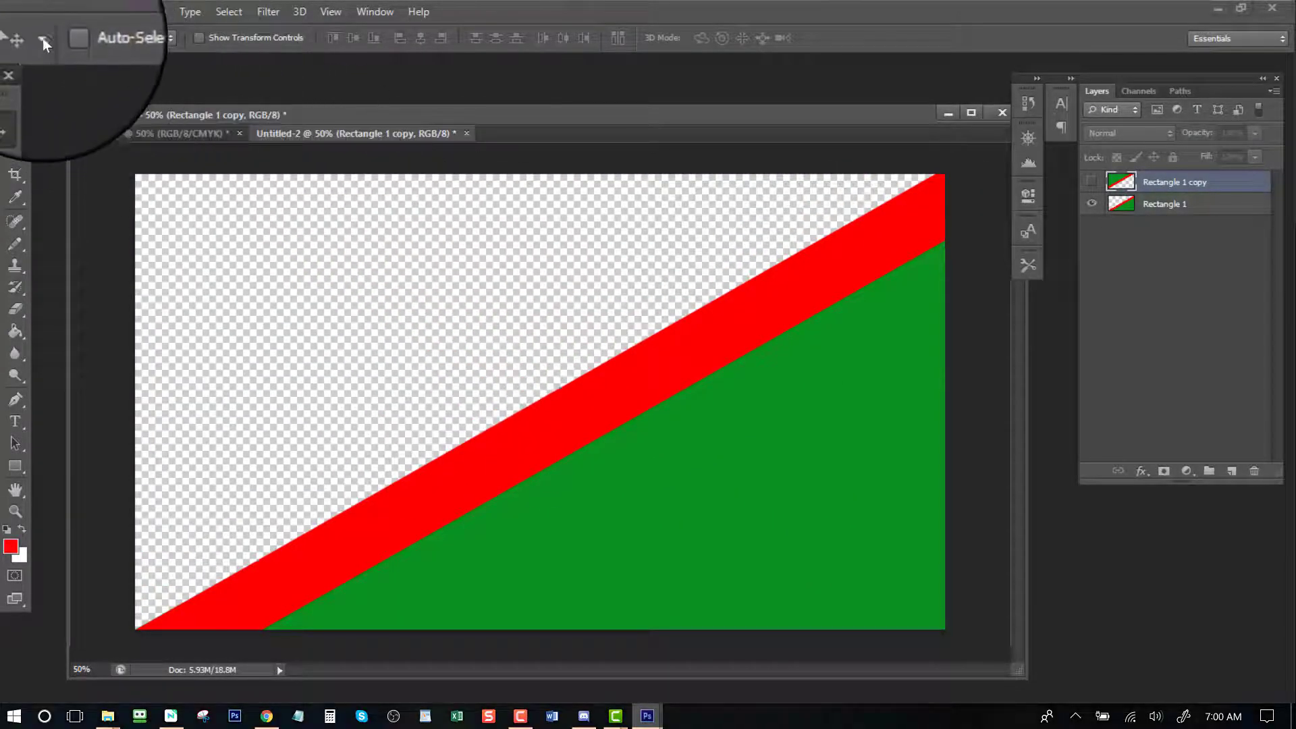
{"action": "left_click", "coordinate": [45, 12]}
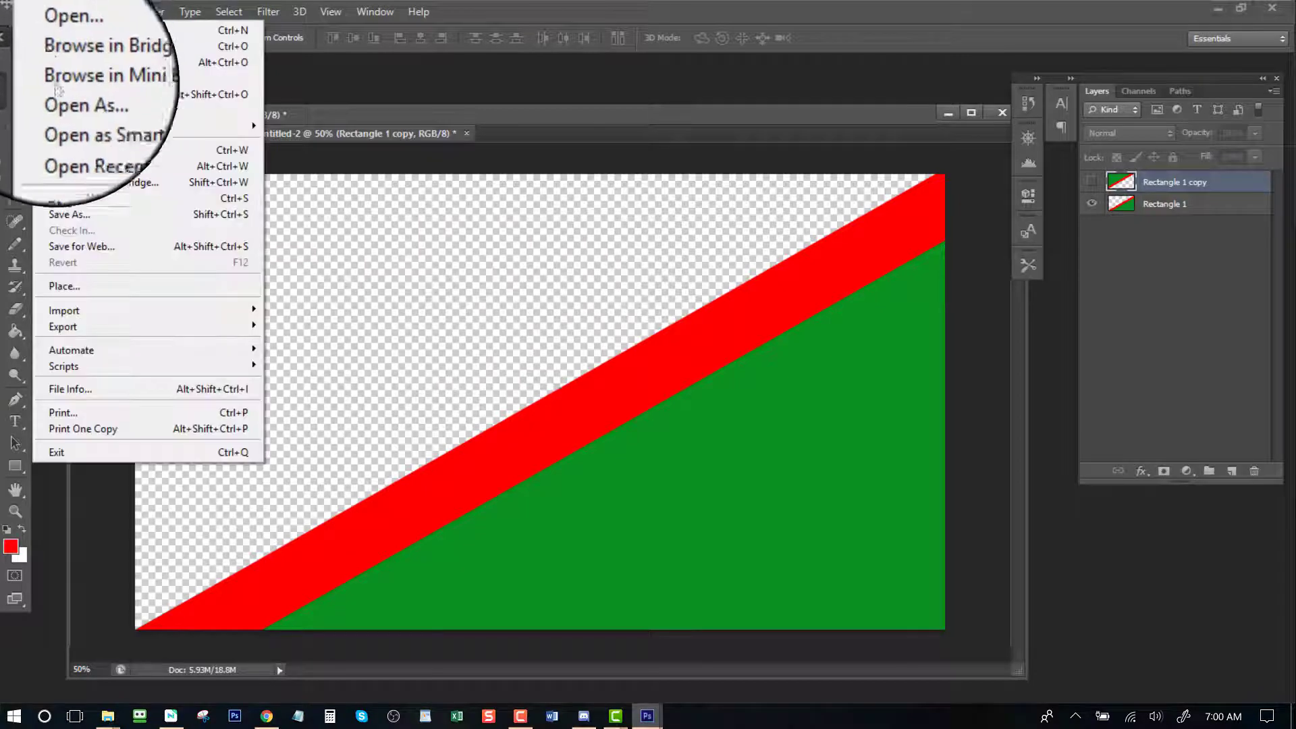
{"action": "left_click", "coordinate": [85, 249]}
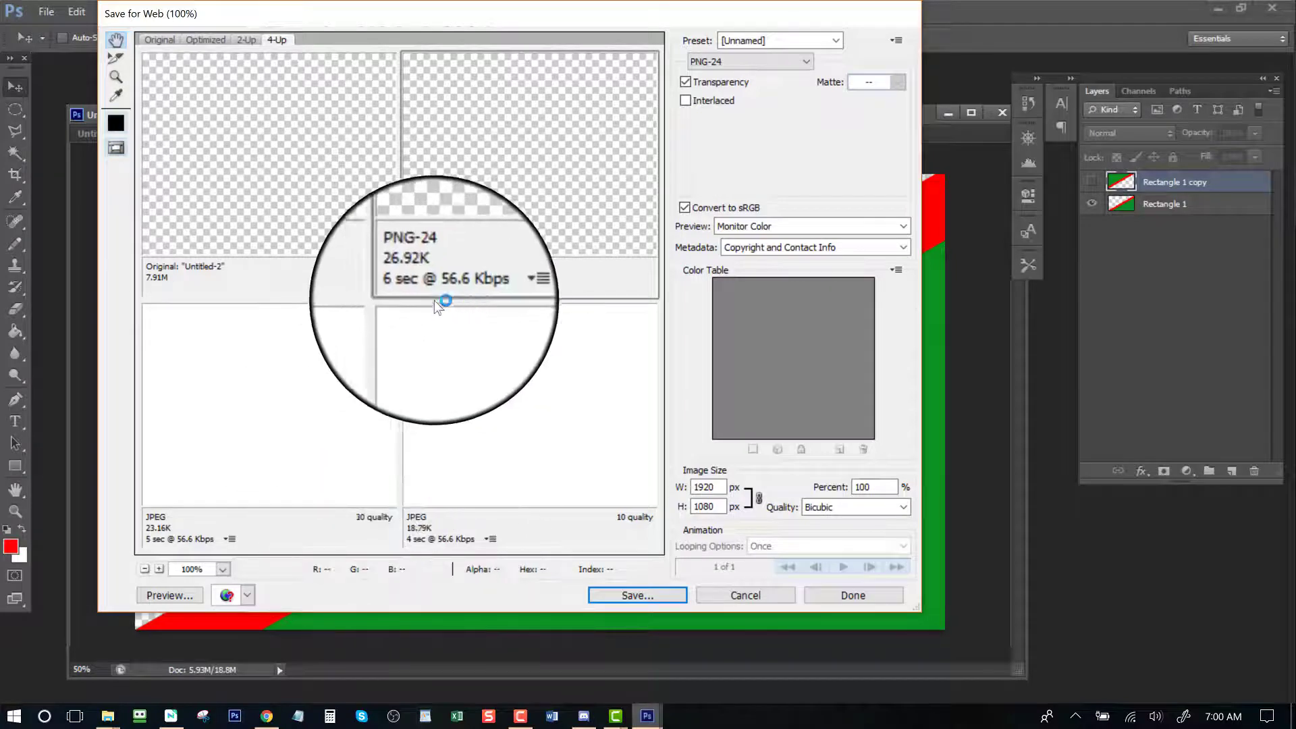
{"action": "left_click", "coordinate": [382, 312]}
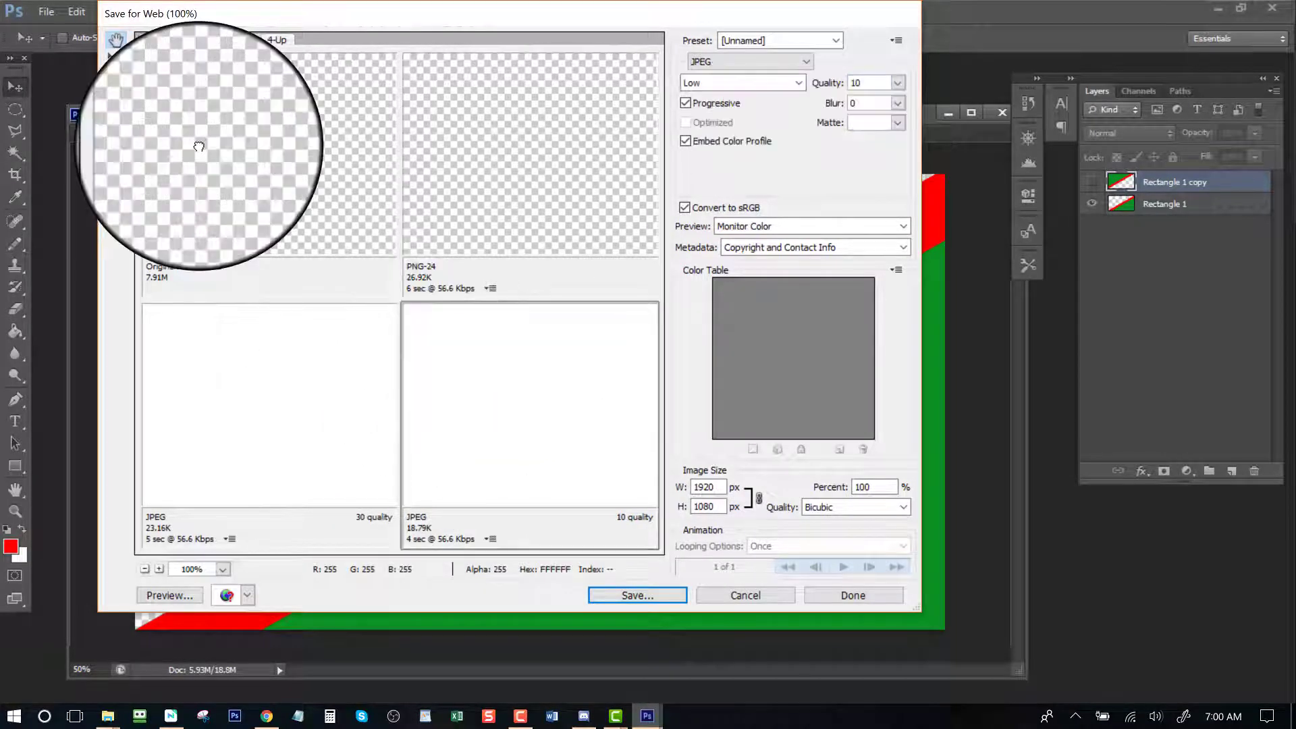
{"action": "left_click", "coordinate": [483, 210]}
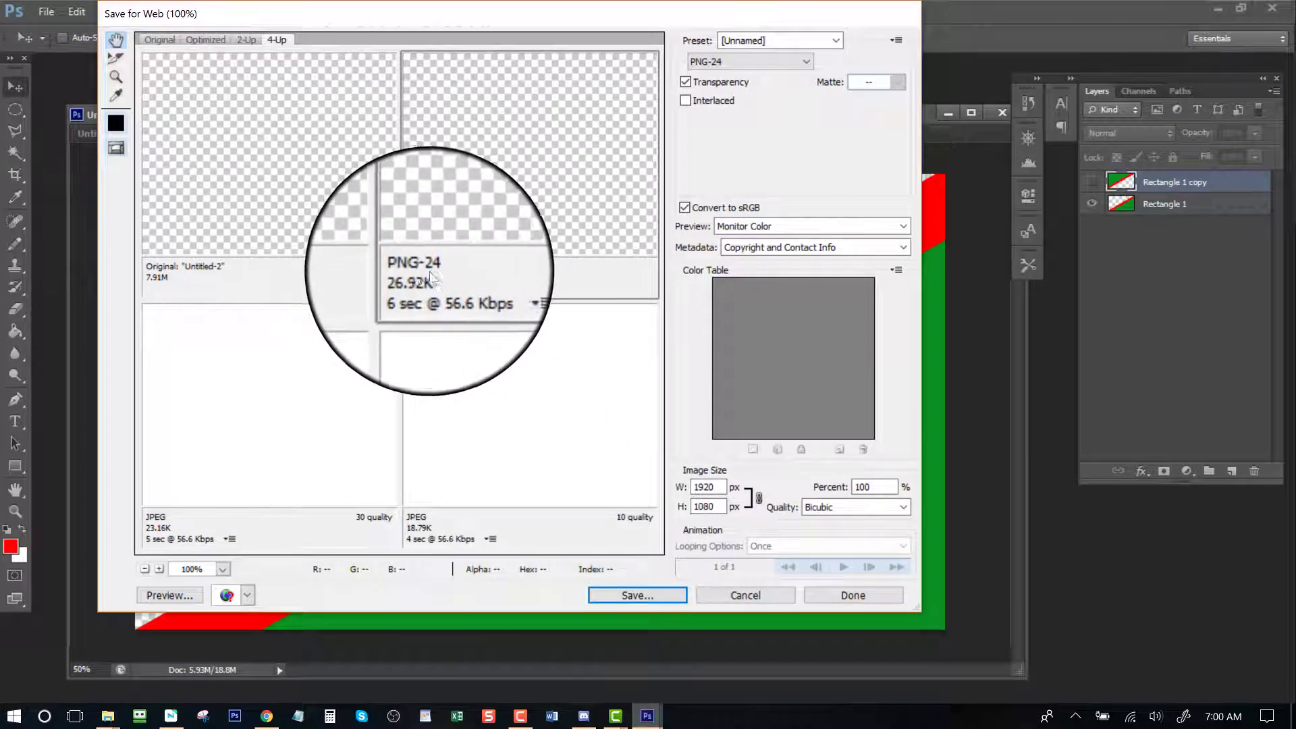
Step: Save the optimized lower triangle image as Green Tran 2.png, replacing the existing file
{"action": "left_click", "coordinate": [637, 594]}
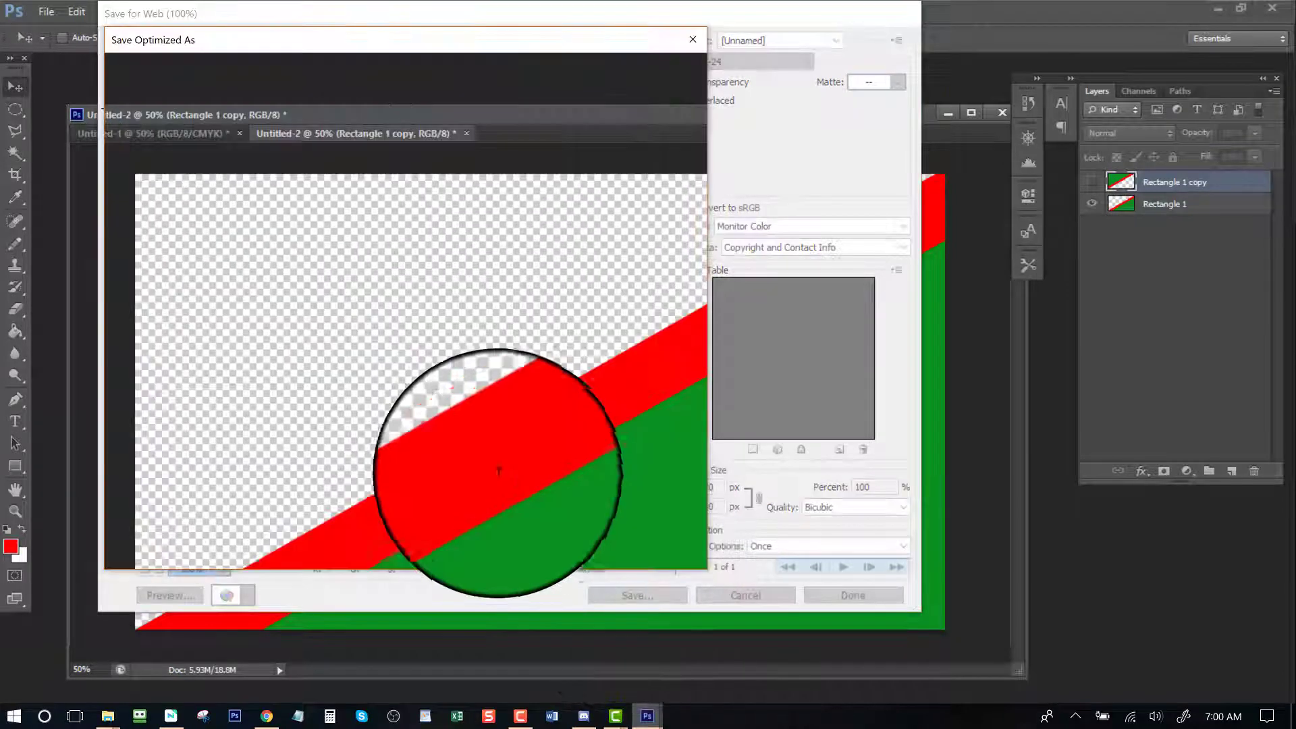
{"action": "type", "text": "gr"}
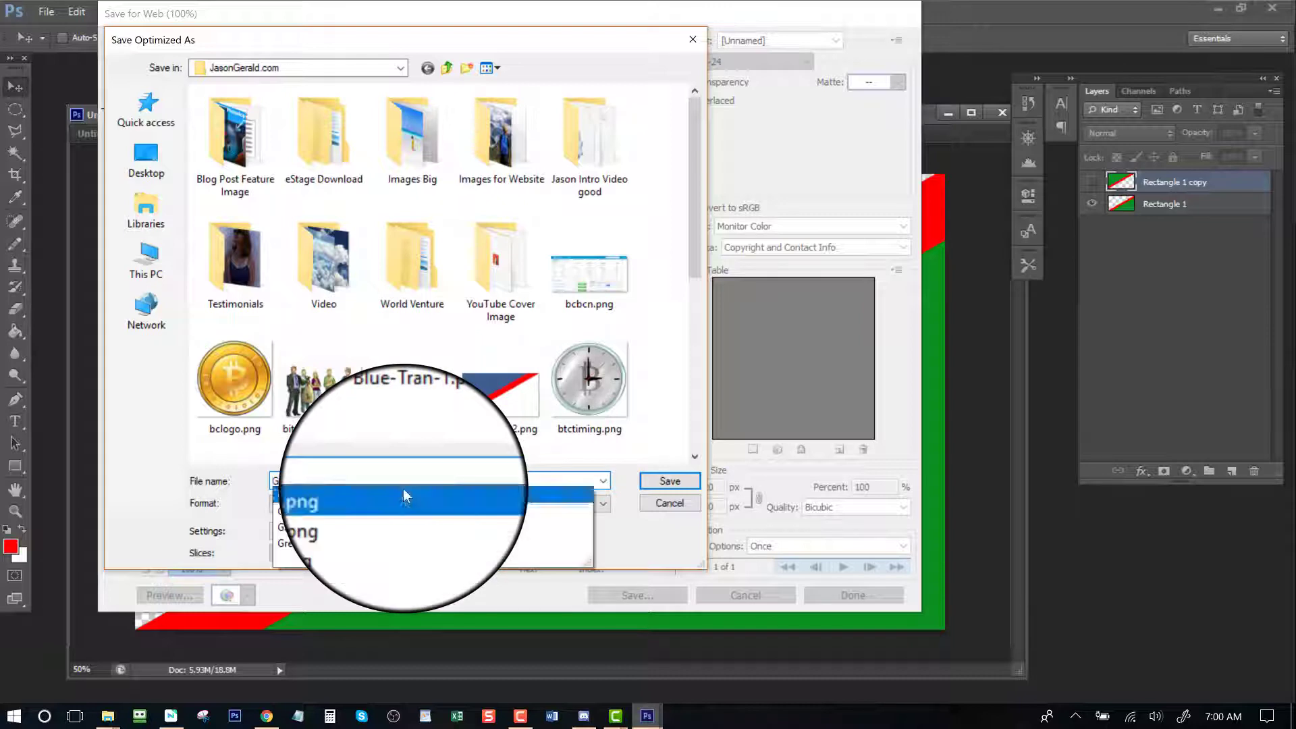
{"action": "left_click", "coordinate": [326, 544]}
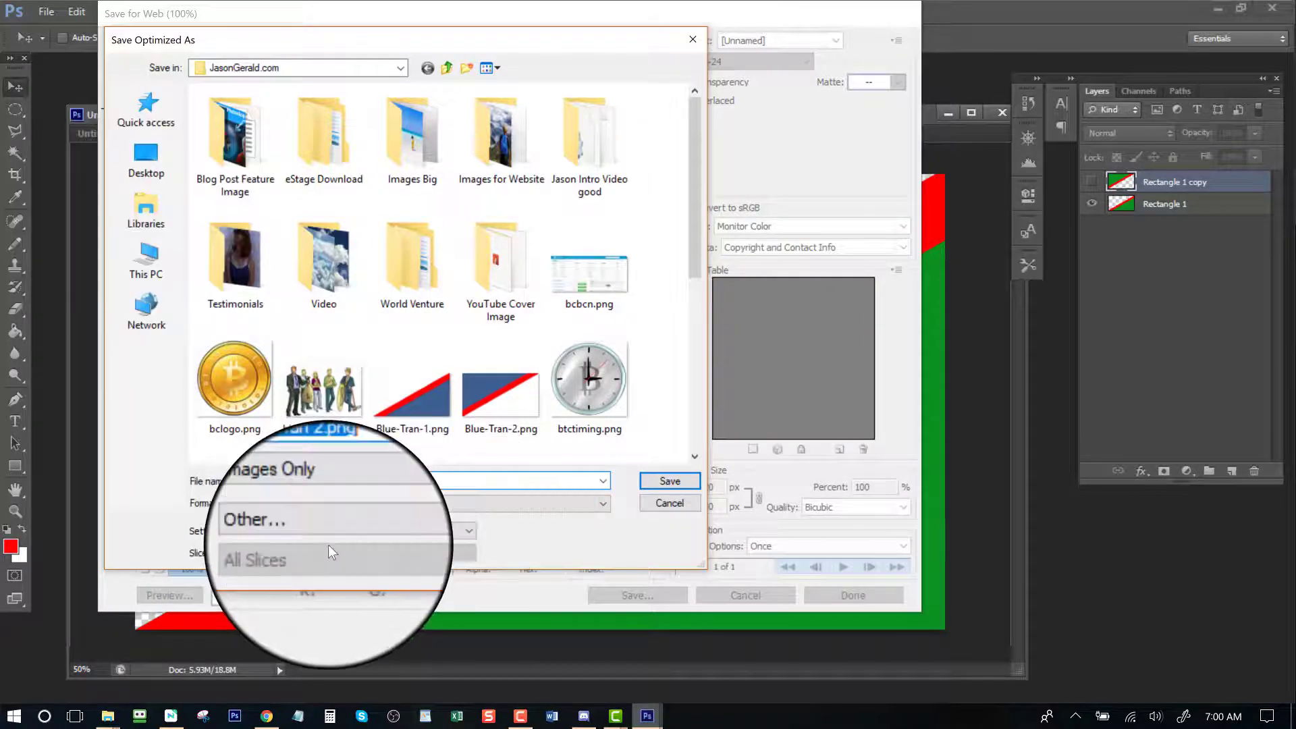
{"action": "left_click", "coordinate": [669, 480]}
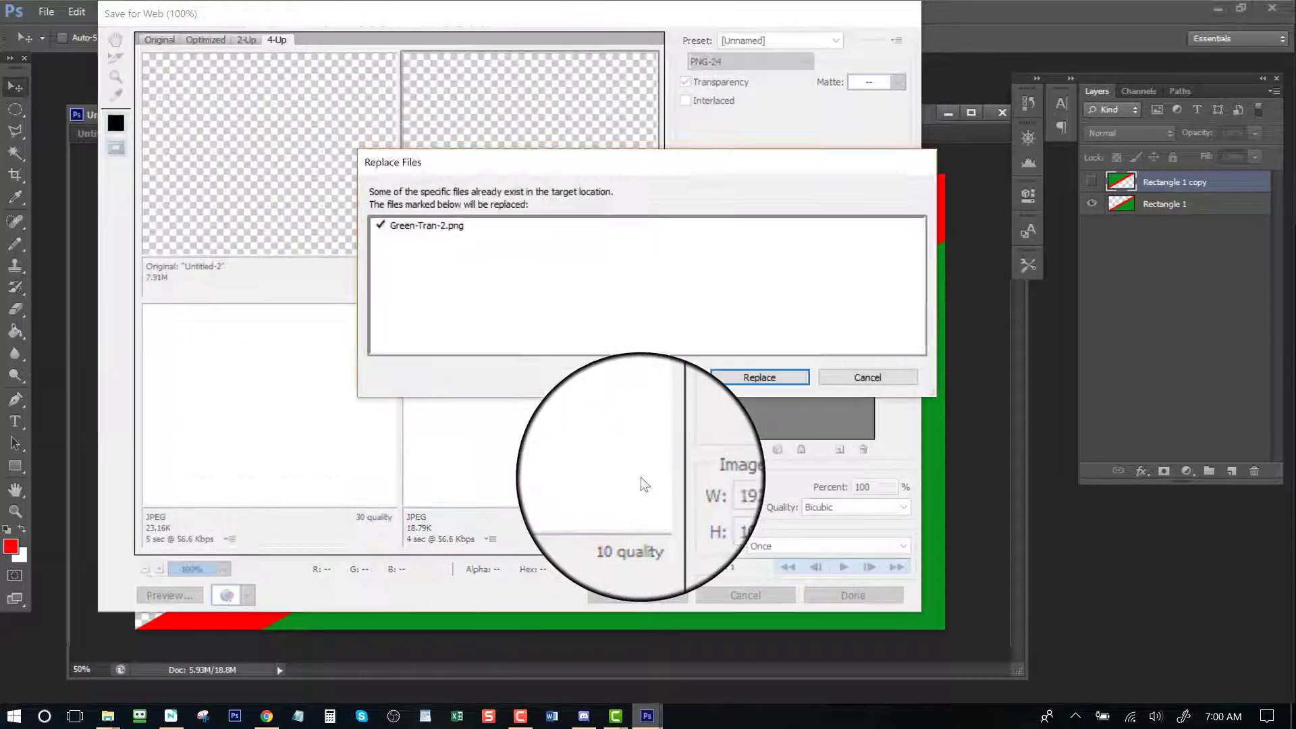
{"action": "left_click", "coordinate": [759, 376]}
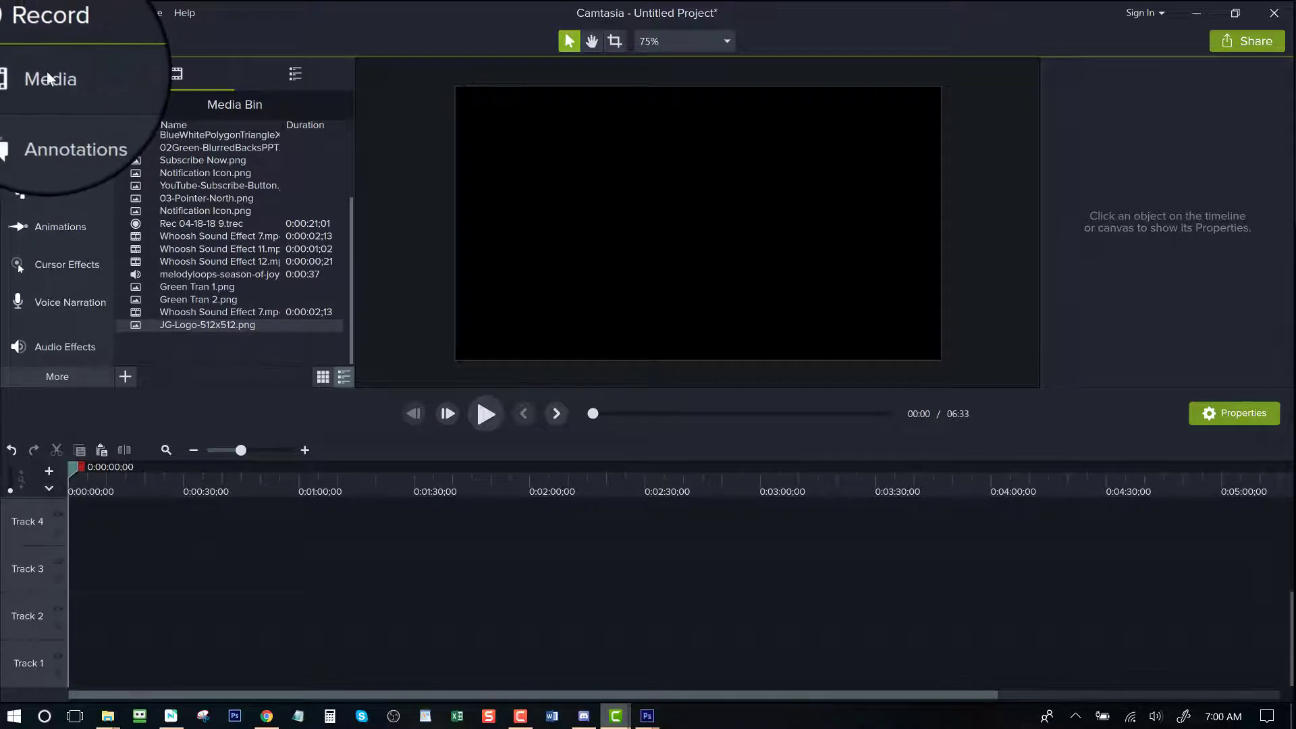
Step: In Camtasia, import Green-Tran-1.png and Green-Tran-2.png into the Media Bin
{"action": "left_click", "coordinate": [124, 379]}
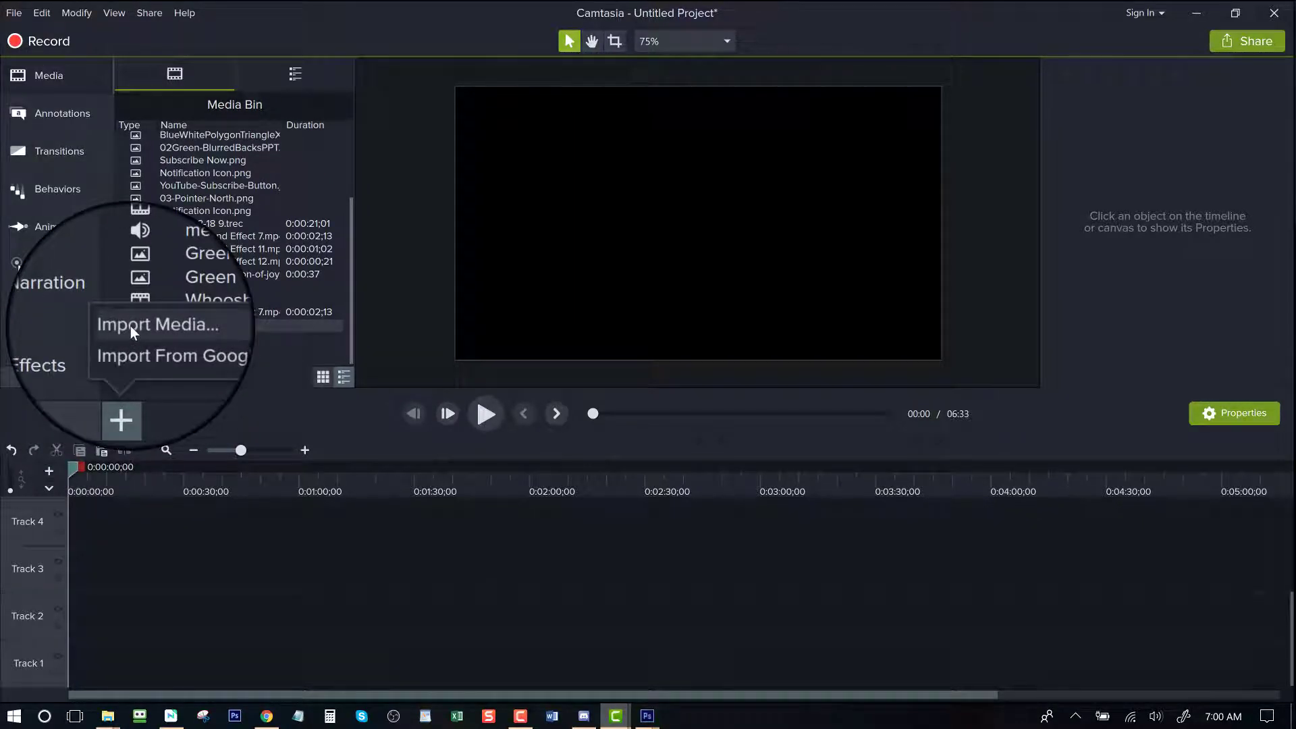
{"action": "left_click", "coordinate": [131, 326]}
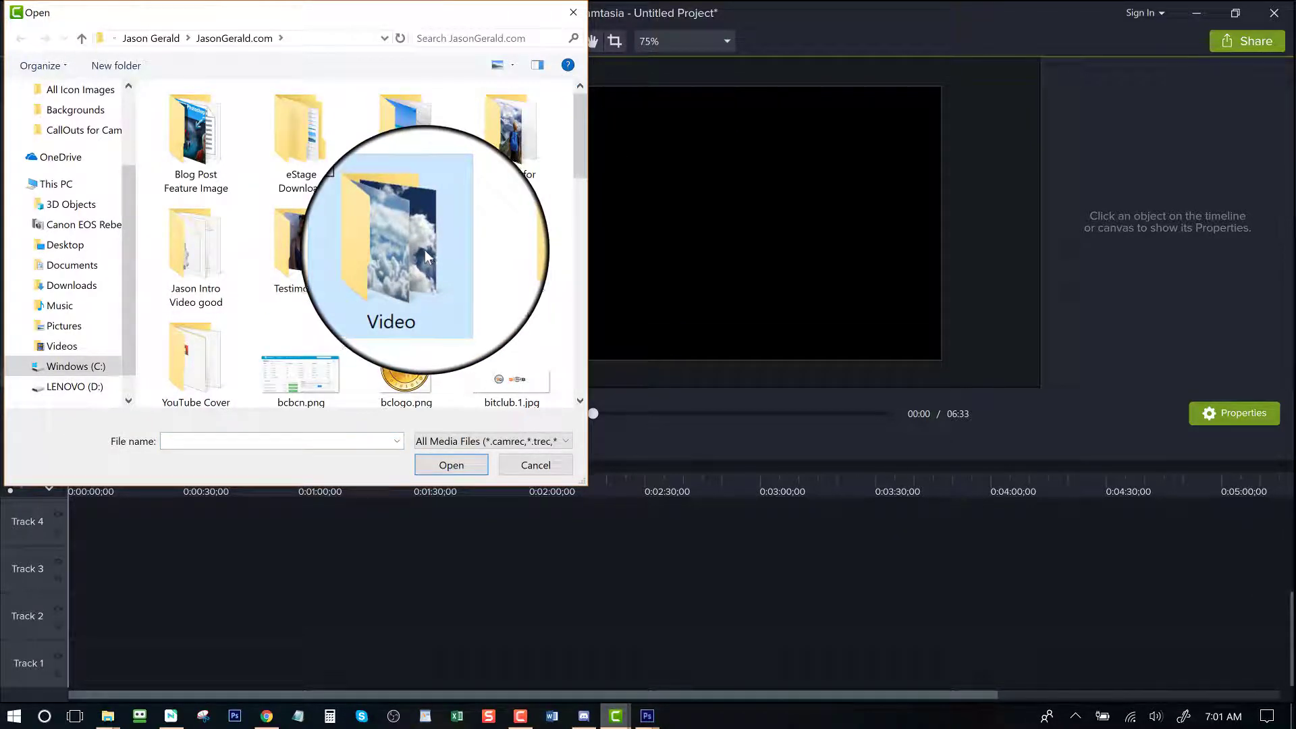
{"action": "key", "text": "g"}
{"action": "left_click", "coordinate": [322, 241]}
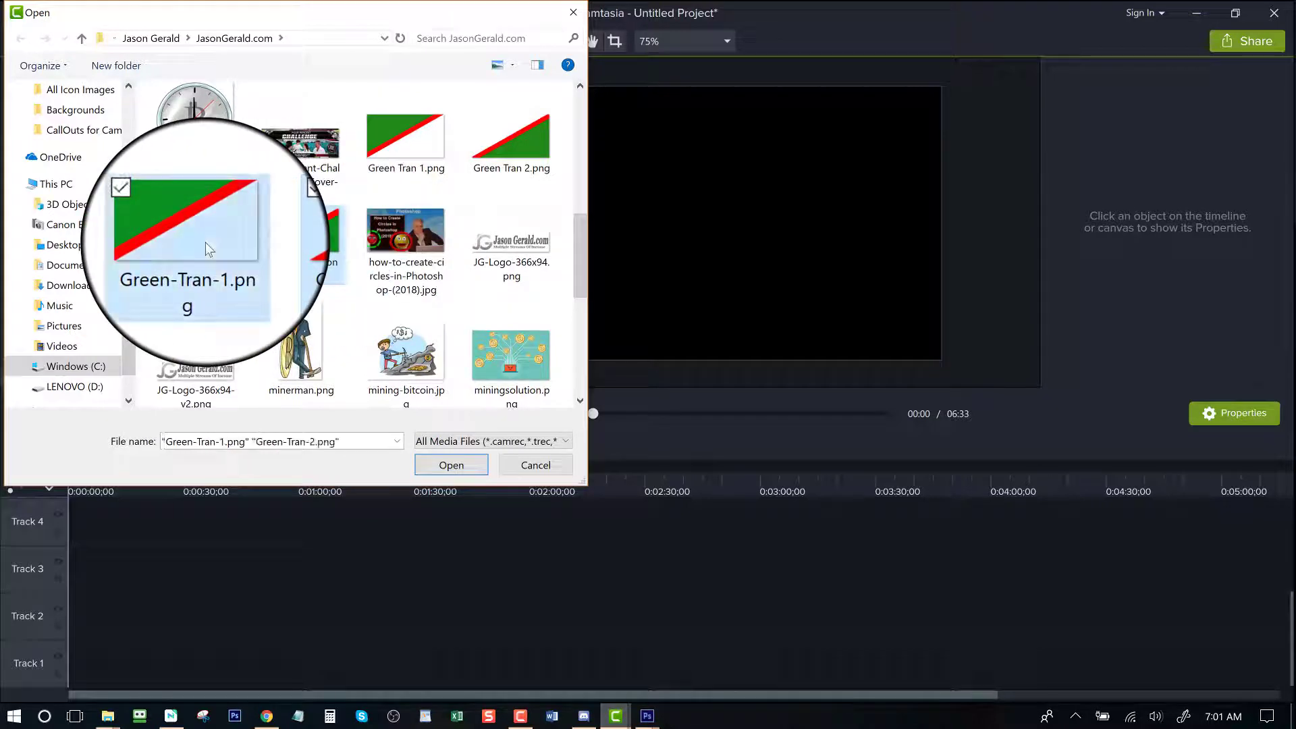
{"action": "left_click", "coordinate": [451, 465]}
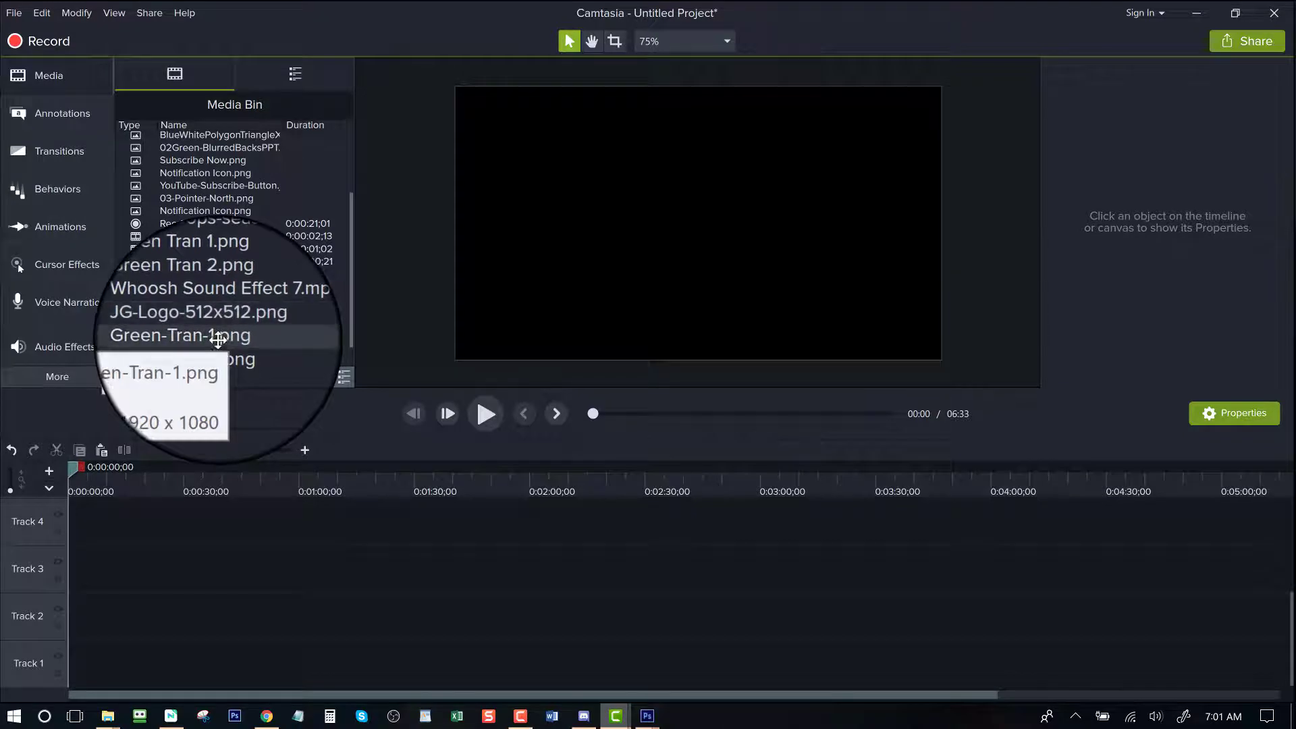
Step: Add Green-Tran-1 and Green-Tran-2 to the timeline at the playhead and stack Green-Tran-2 on Track 2 directly above Green-Tran-1
{"action": "right_click", "coordinate": [218, 340]}
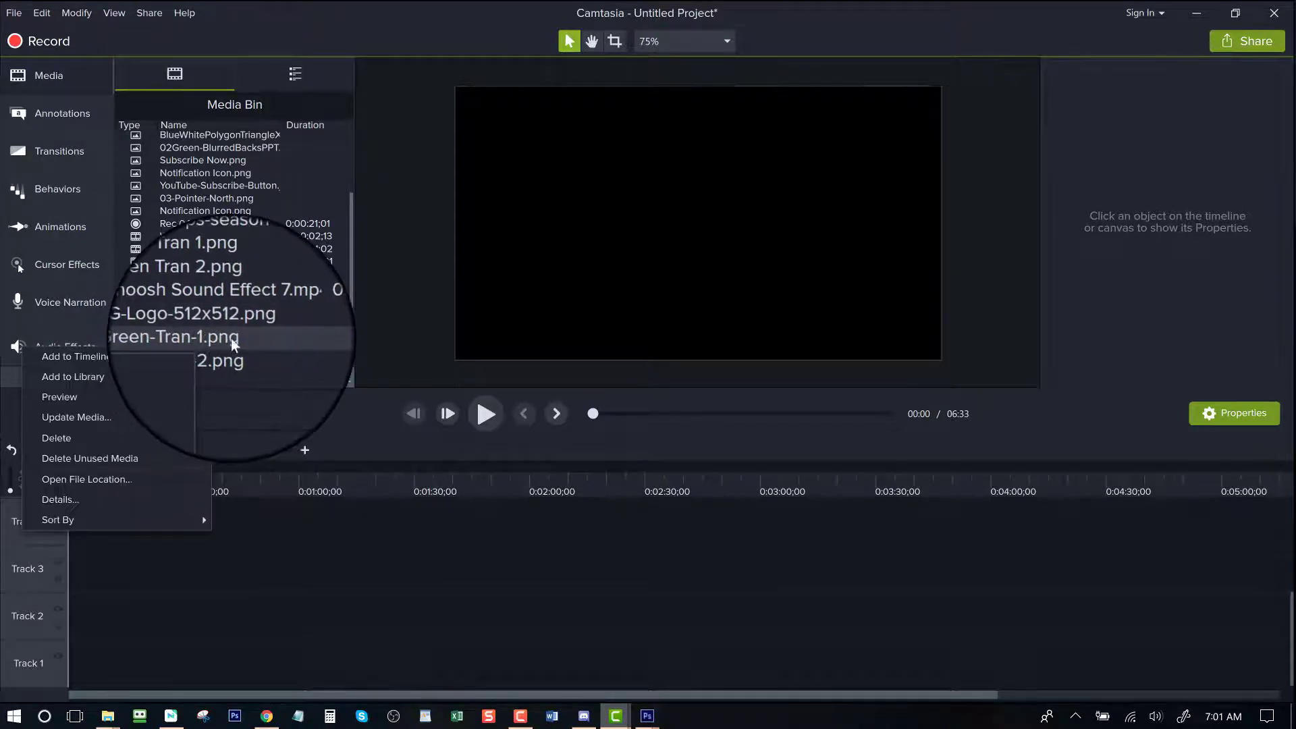
{"action": "key", "text": "Escape"}
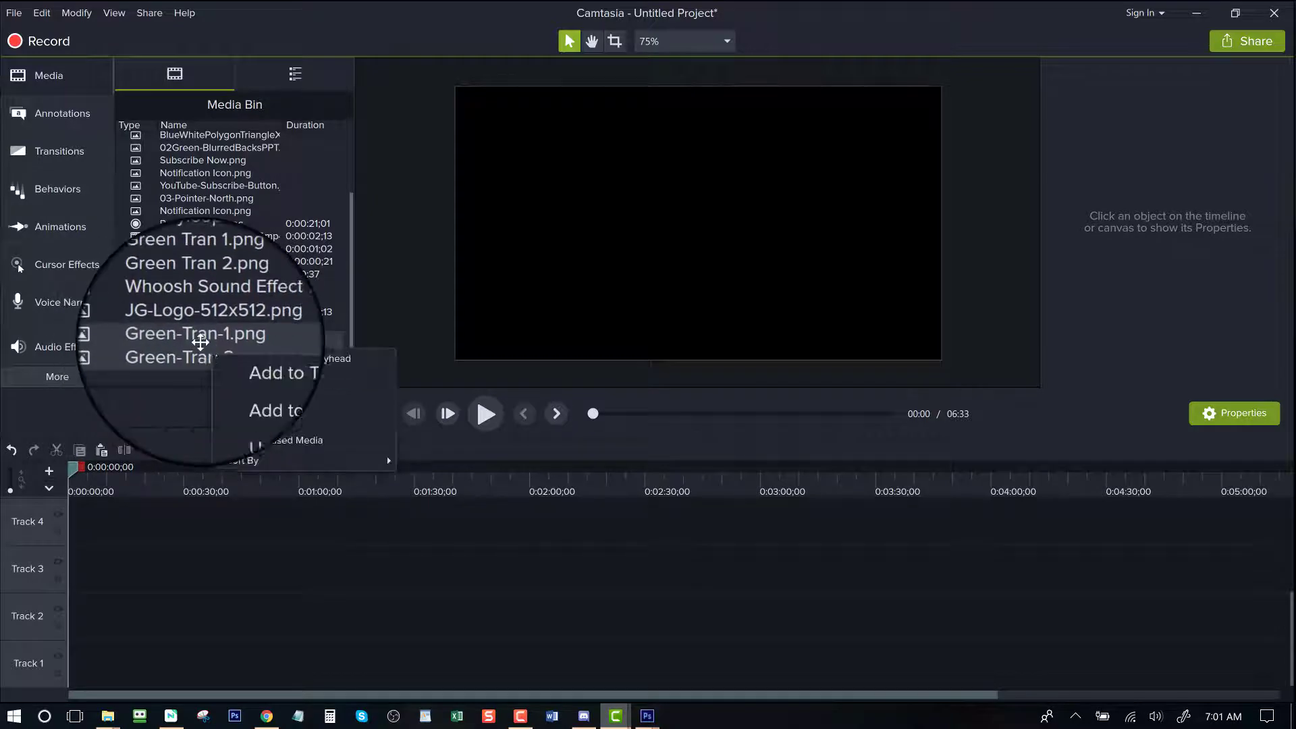
{"action": "left_click", "coordinate": [278, 359]}
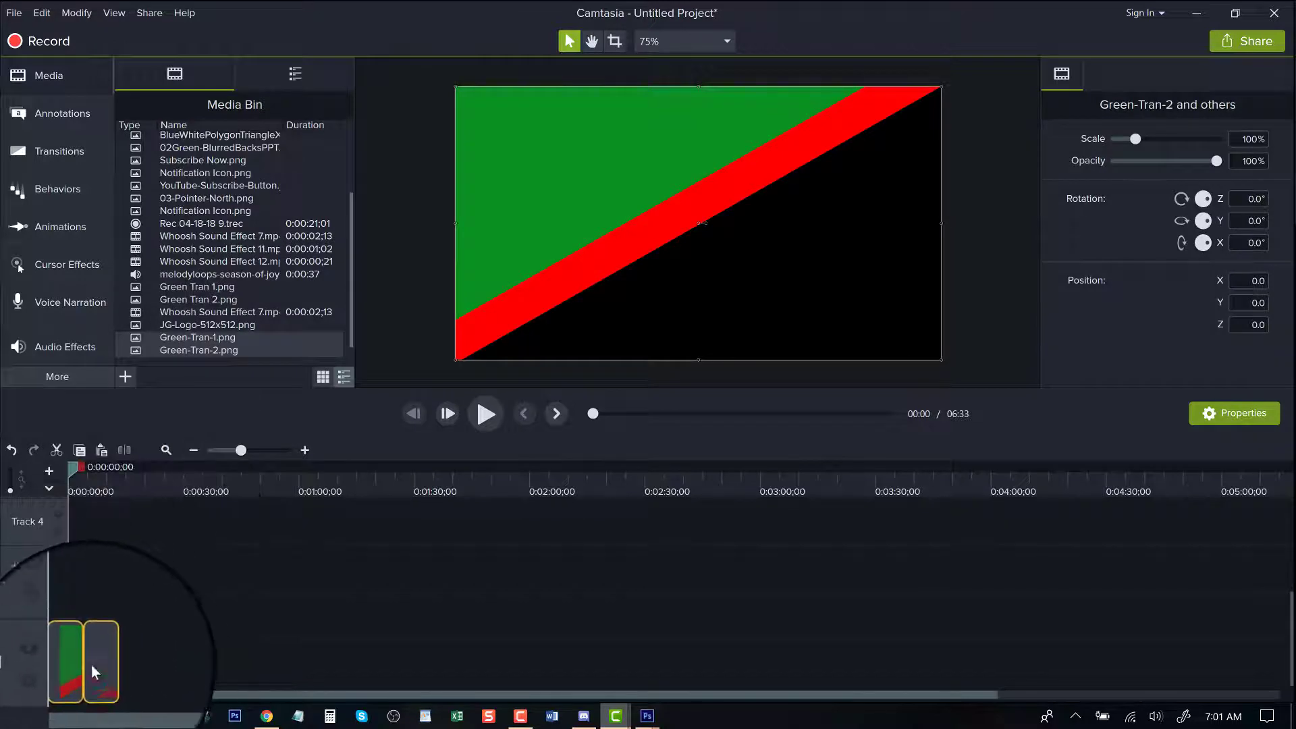
{"action": "left_click", "coordinate": [160, 666]}
{"action": "left_click_drag", "start_coordinate": [98, 656], "coordinate": [73, 621]}
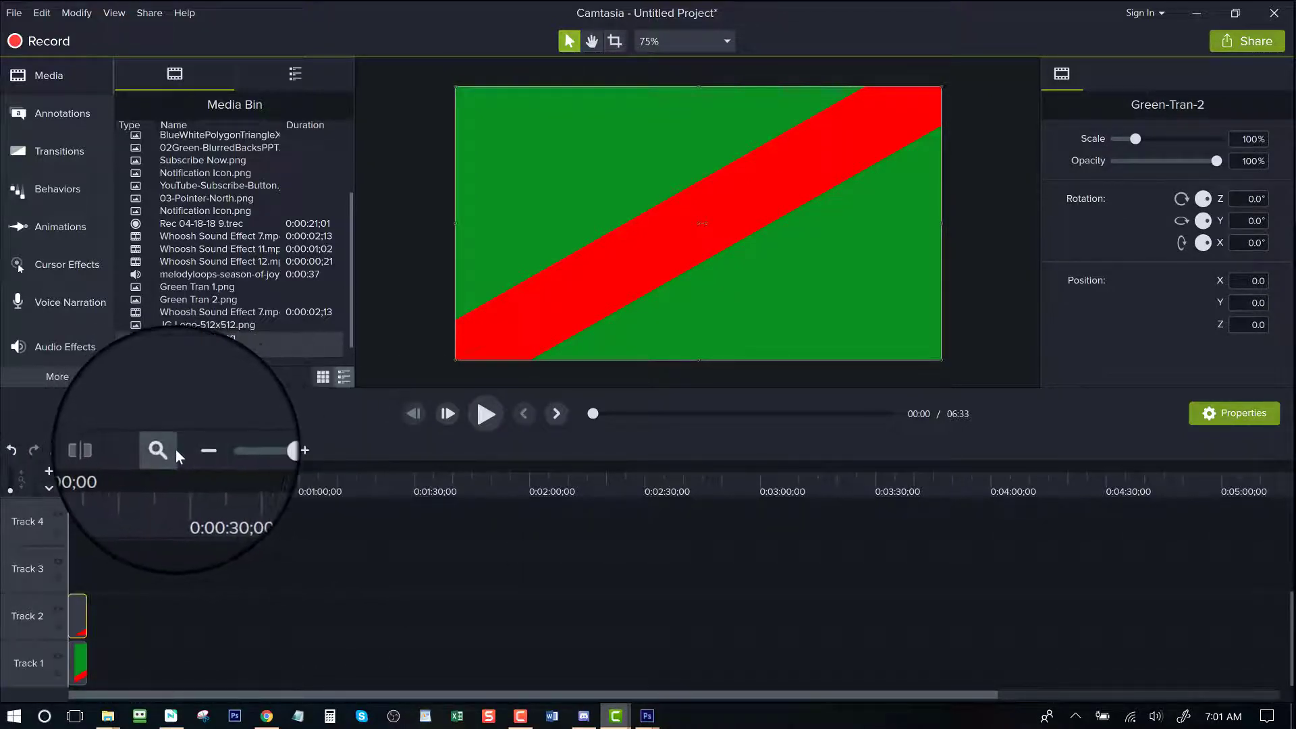
Step: Preview the two stacked triangle clips from the beginning of the timeline, and return the playhead to the start
{"action": "left_click", "coordinate": [304, 450]}
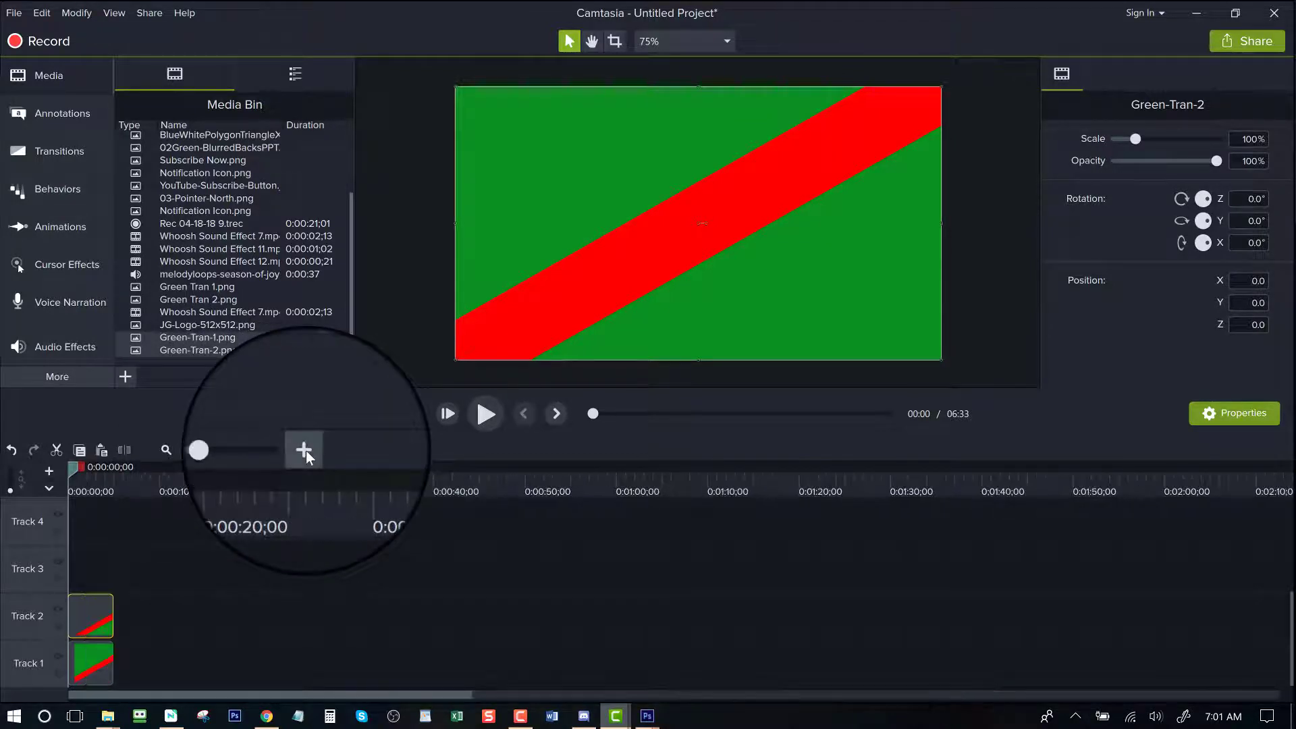
{"action": "left_click", "coordinate": [304, 449]}
{"action": "left_click", "coordinate": [304, 449]}
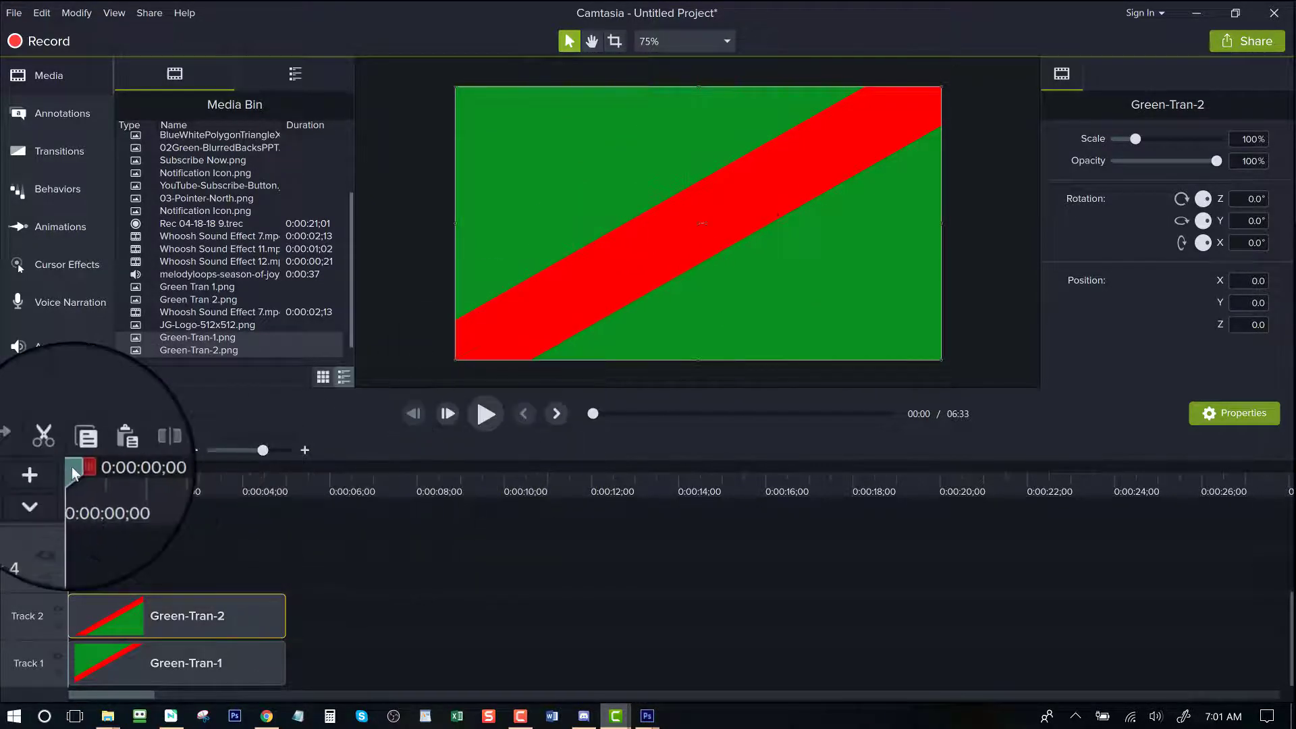
{"action": "left_click_drag", "start_coordinate": [73, 473], "coordinate": [122, 480]}
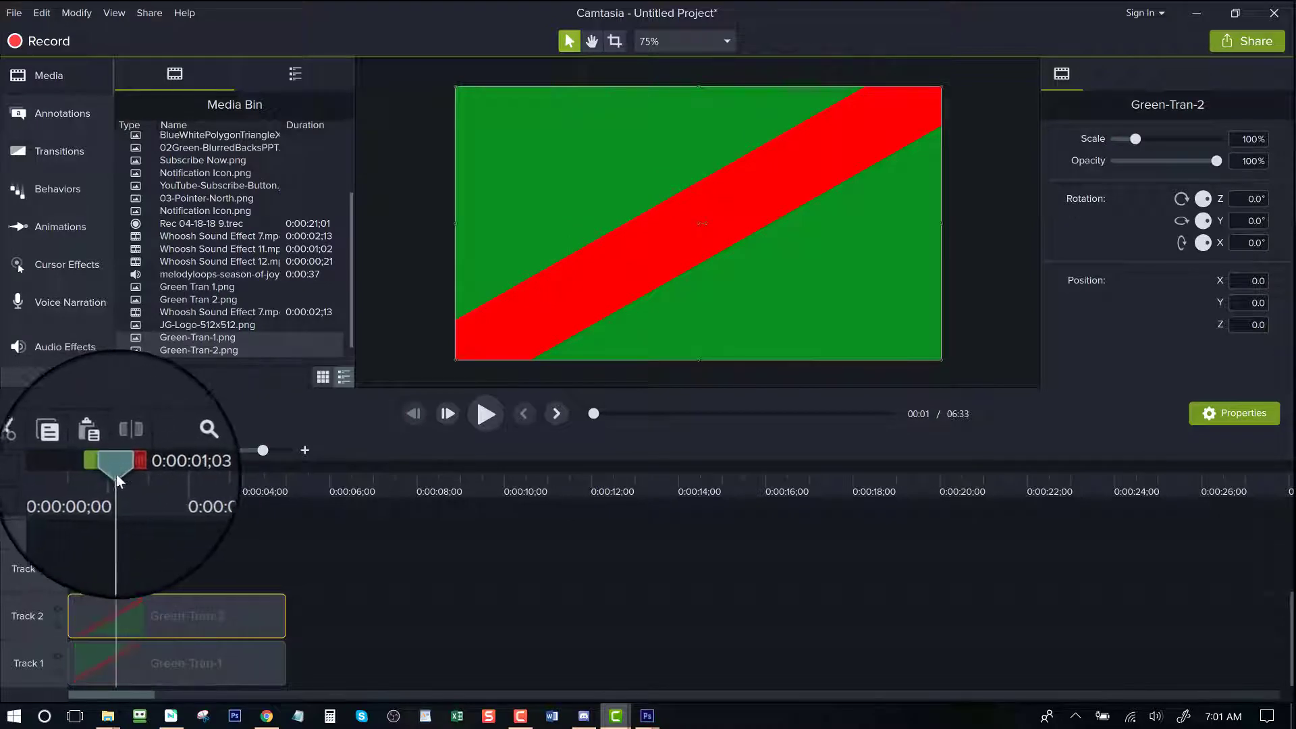
{"action": "left_click", "coordinate": [476, 426]}
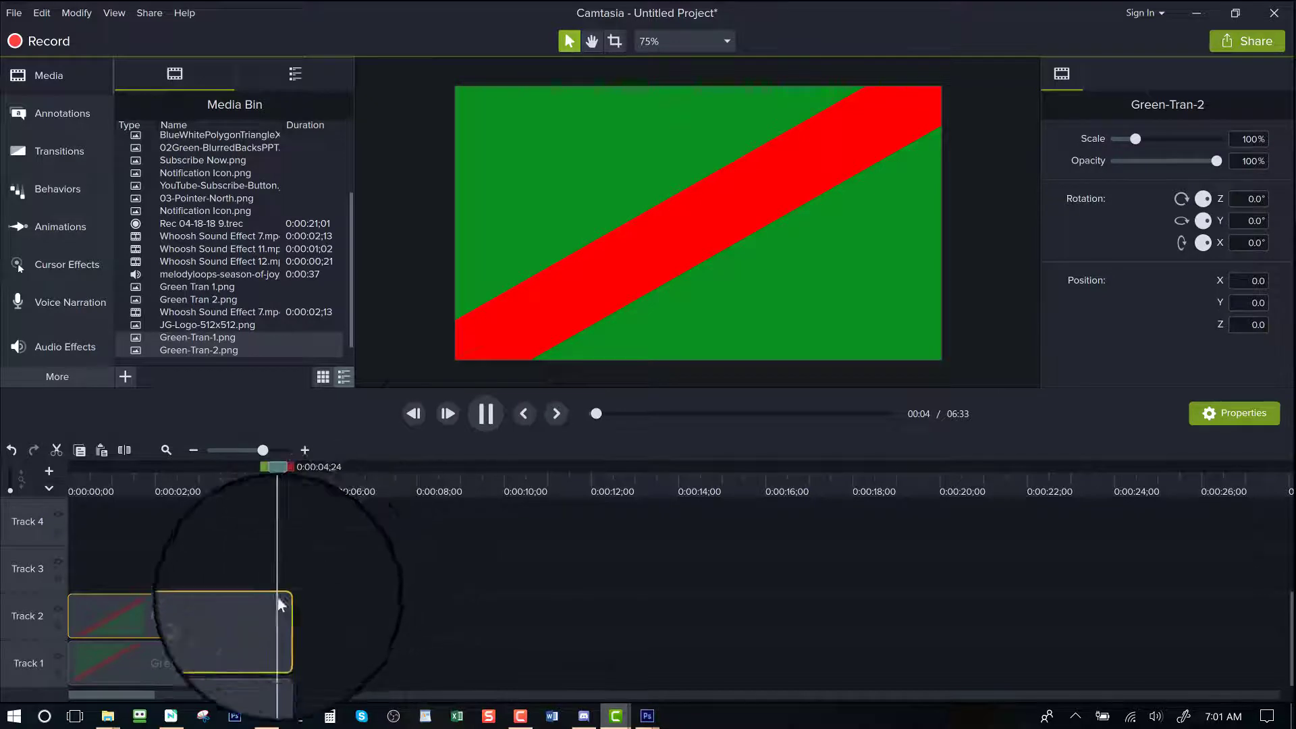
{"action": "left_click", "coordinate": [476, 414]}
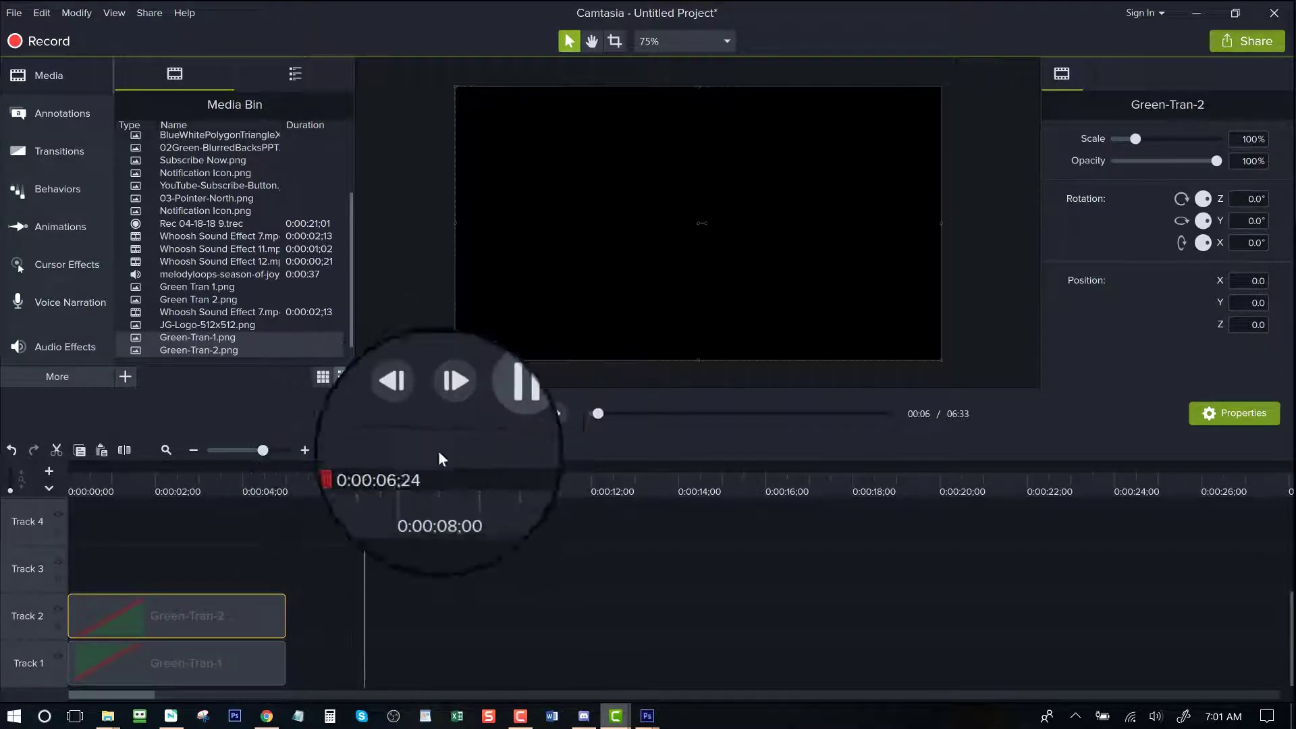
{"action": "left_click_drag", "start_coordinate": [370, 469], "coordinate": [42, 508]}
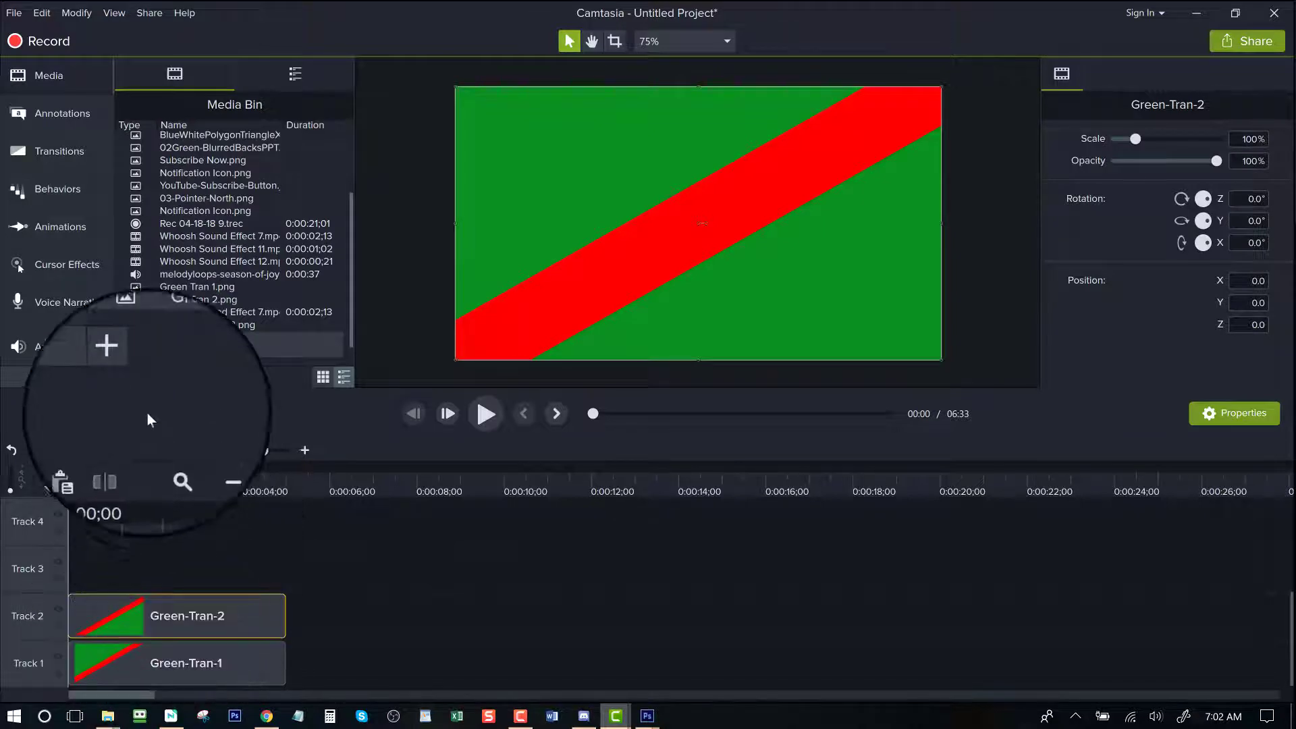
Step: Apply the Sliding behavior to both the Green-Tran-2 and Green-Tran-1 clips and preview the resulting motion
{"action": "left_click", "coordinate": [55, 193]}
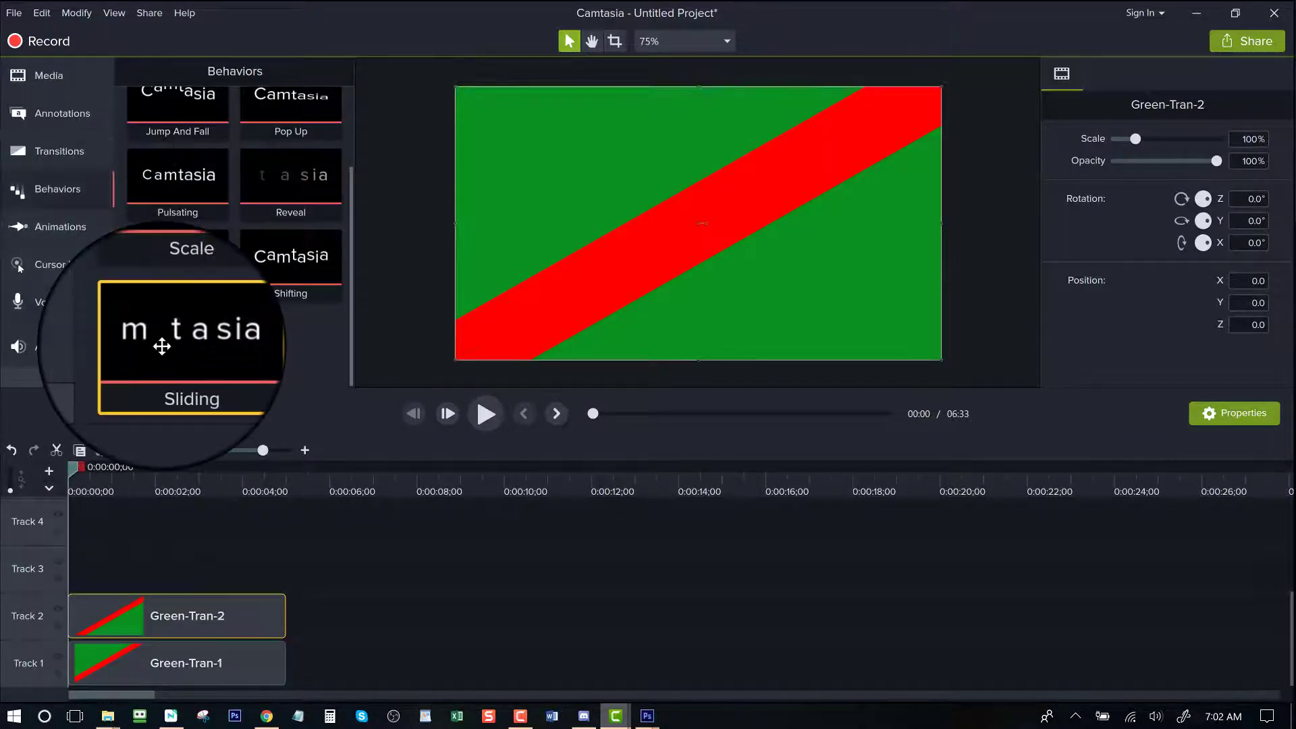
{"action": "left_click_drag", "start_coordinate": [163, 343], "coordinate": [164, 664]}
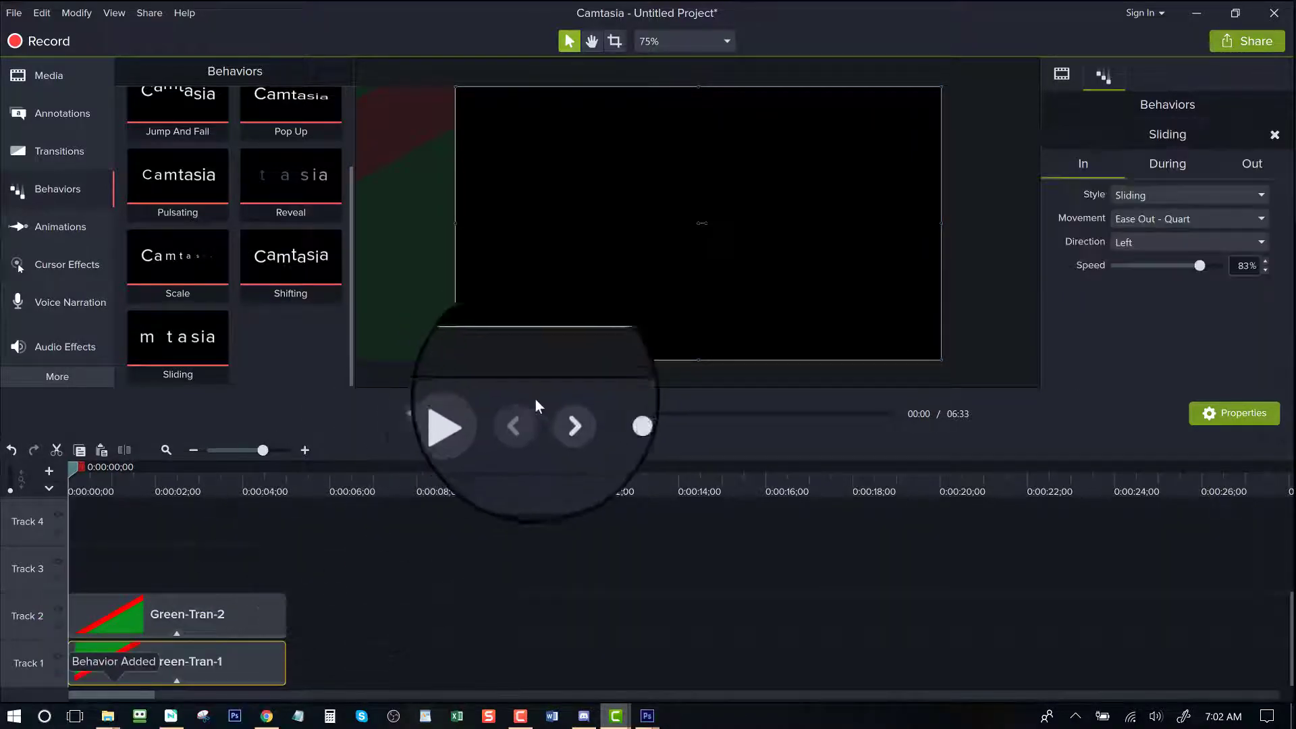
{"action": "left_click", "coordinate": [486, 413]}
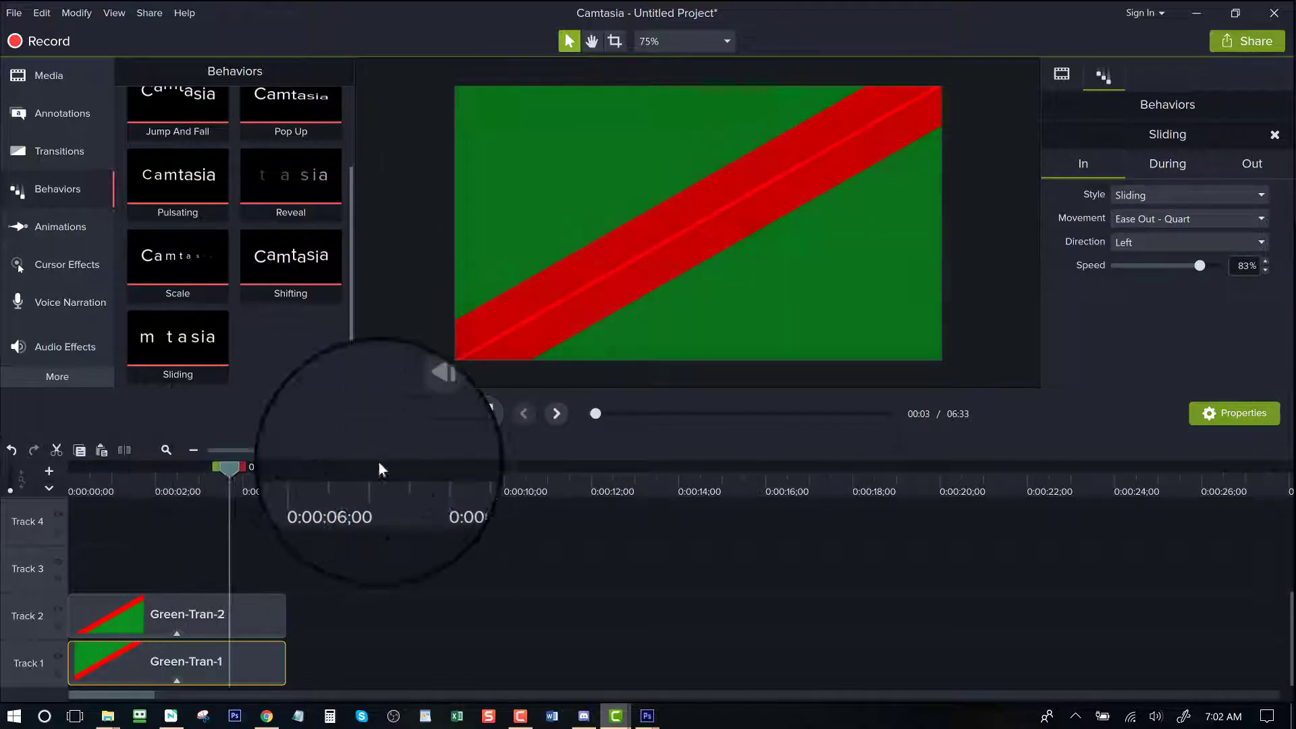
{"action": "left_click", "coordinate": [474, 417]}
{"action": "left_click_drag", "start_coordinate": [281, 467], "coordinate": [42, 526]}
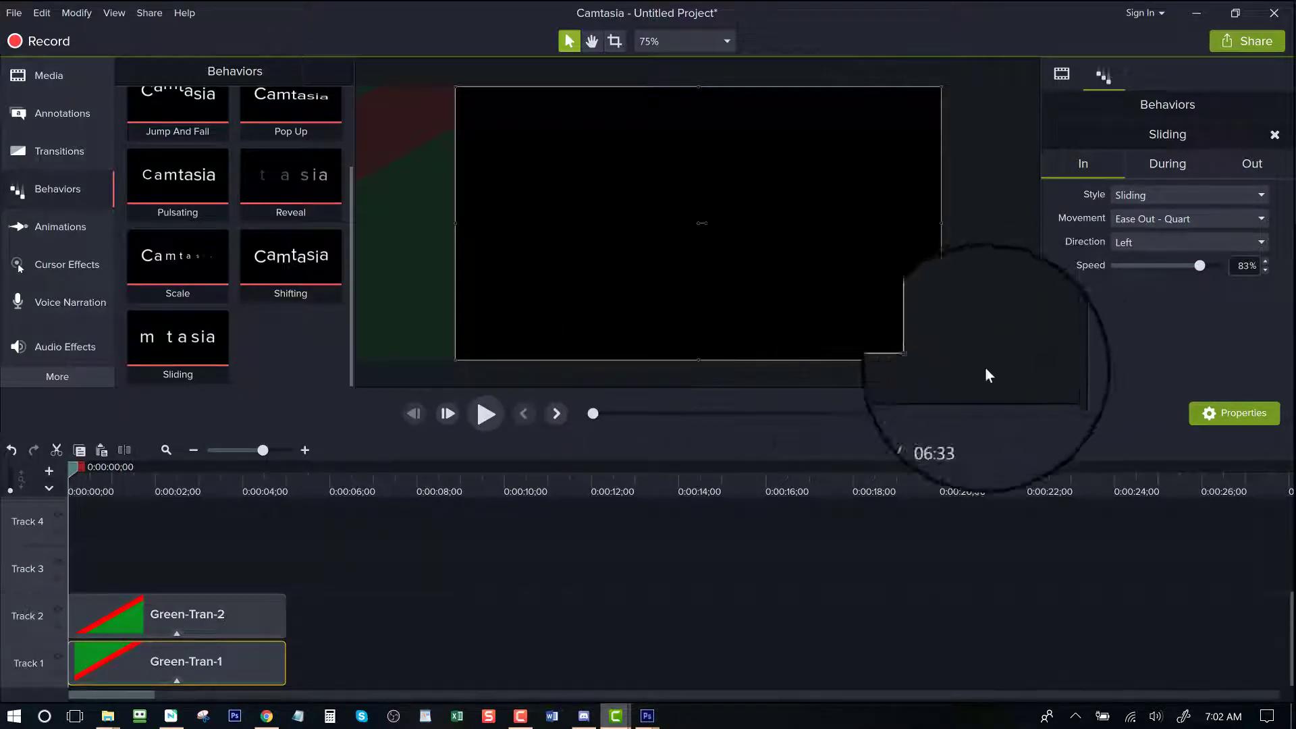
Step: Set the In direction of Green-Tran-1's Sliding behavior to Right and preview the slide-in
{"action": "left_click", "coordinate": [218, 613]}
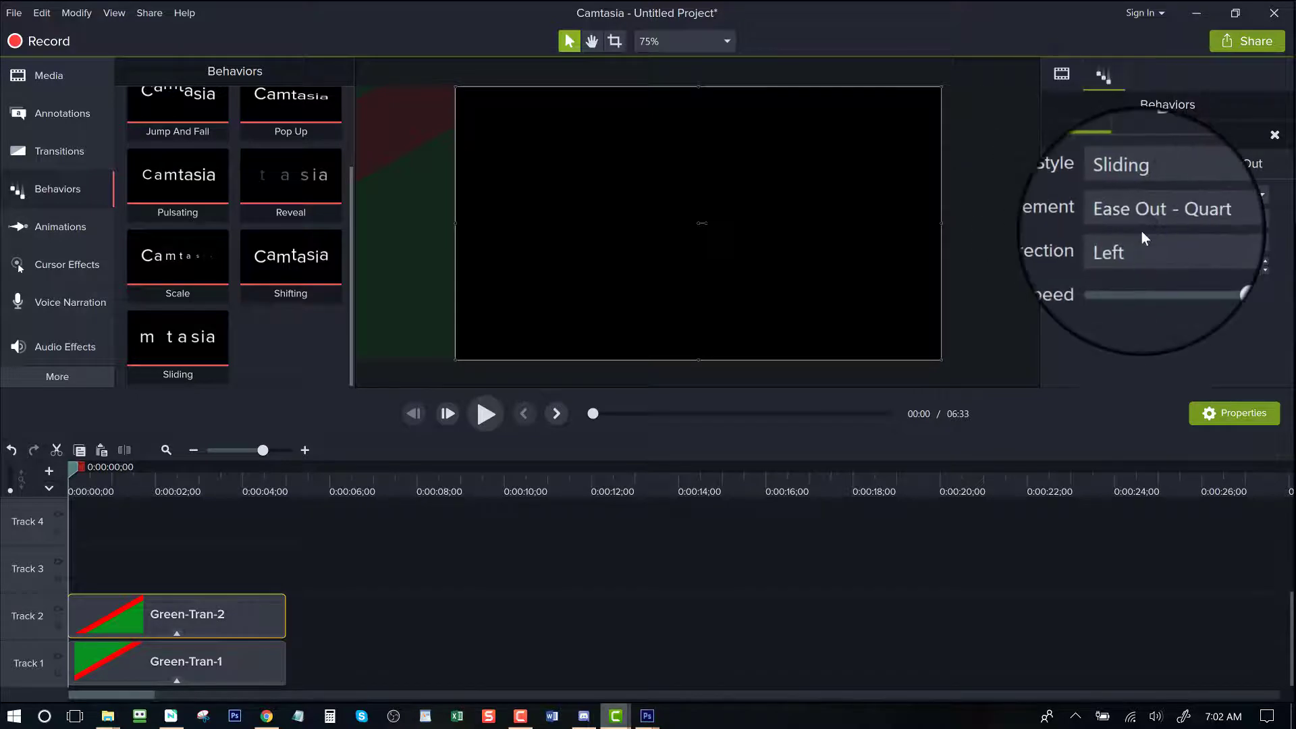
{"action": "left_click", "coordinate": [232, 664]}
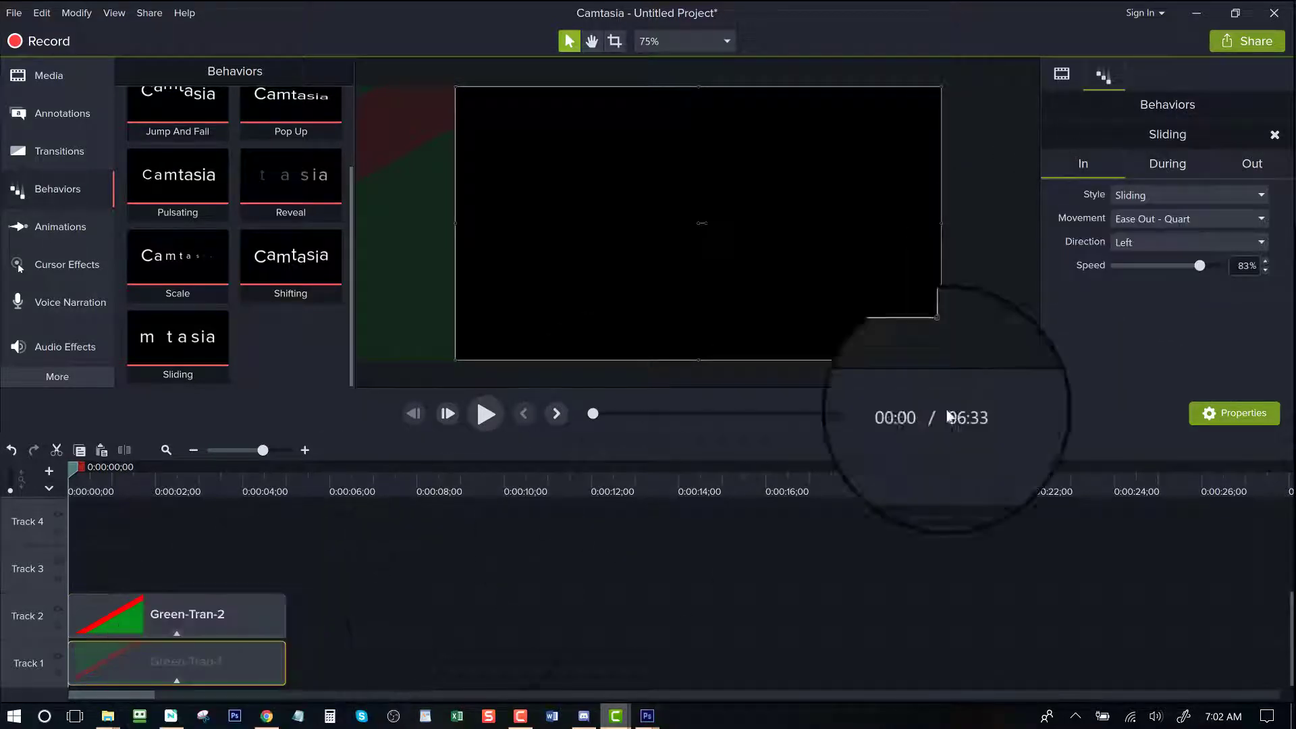
{"action": "left_click", "coordinate": [1161, 239]}
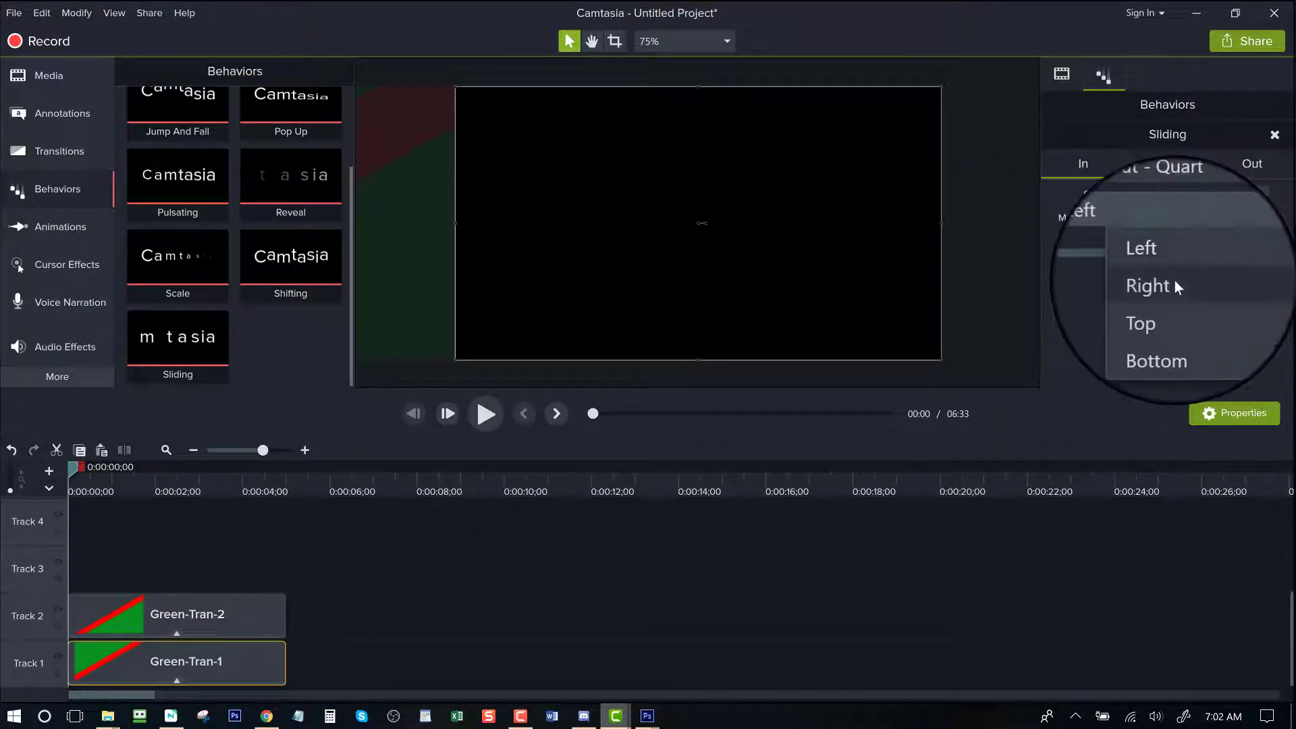
{"action": "left_click", "coordinate": [1175, 281]}
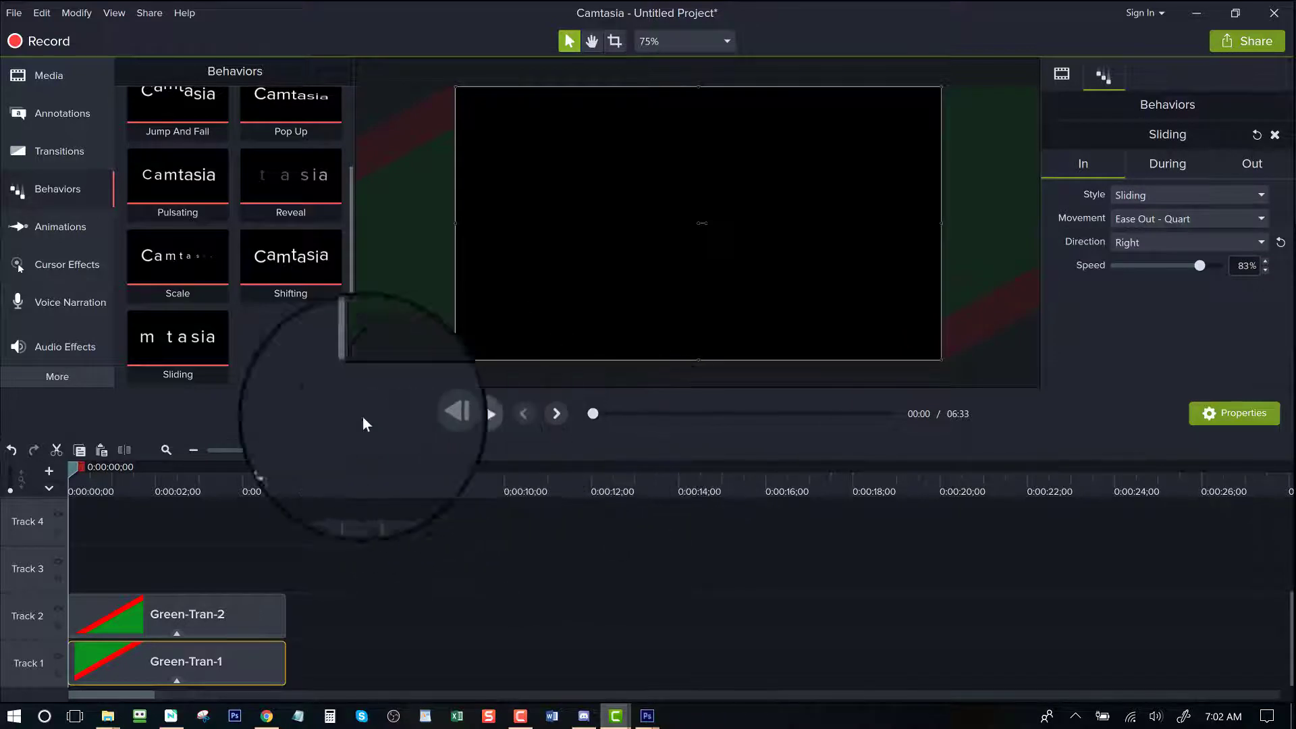
{"action": "left_click", "coordinate": [485, 410]}
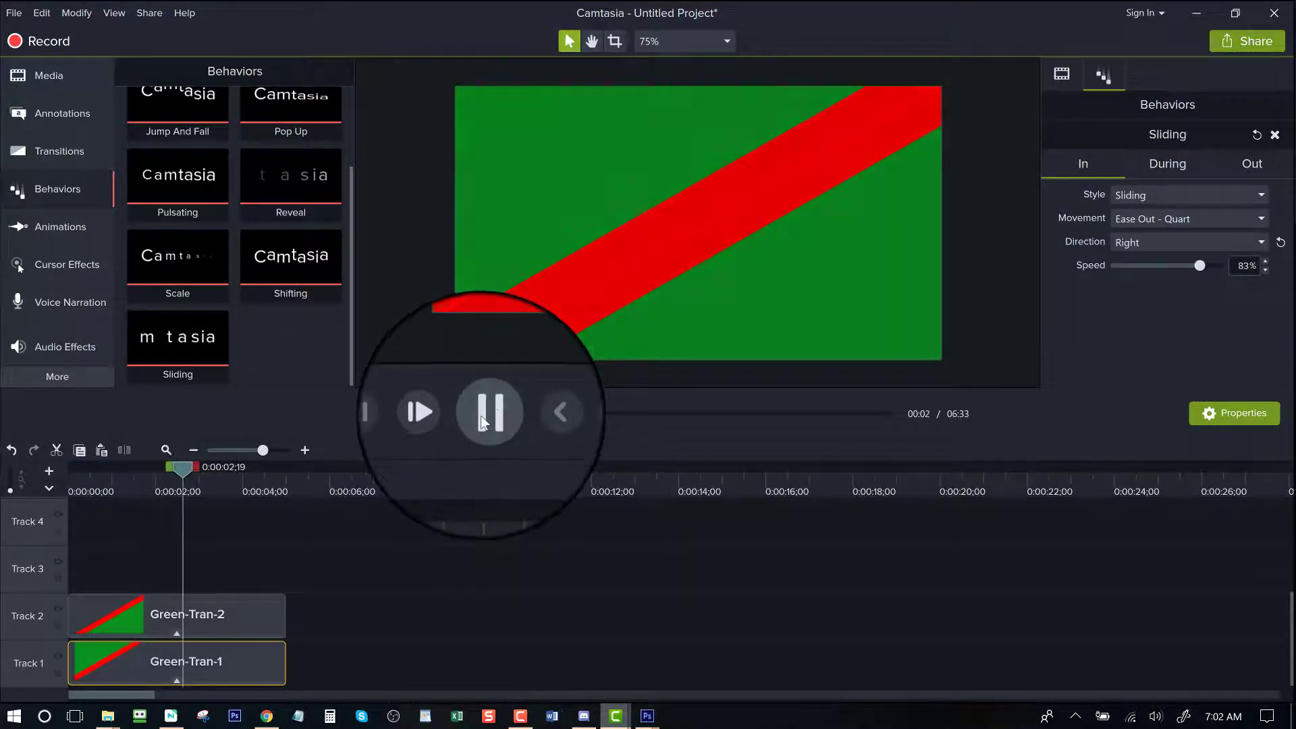
Step: Set the Sliding behavior's In direction to Right for Green-Tran-2 and to Left for Green-Tran-1
{"action": "left_click", "coordinate": [146, 609]}
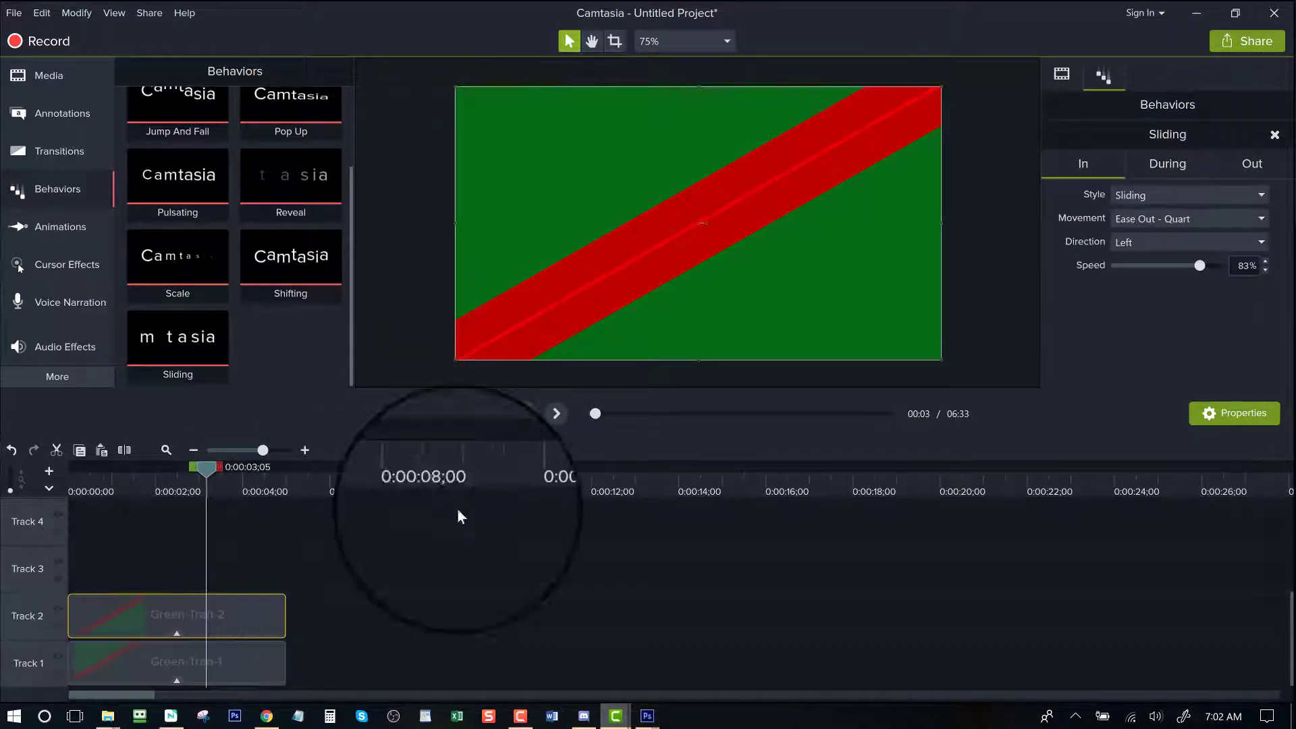
{"action": "left_click", "coordinate": [1152, 241]}
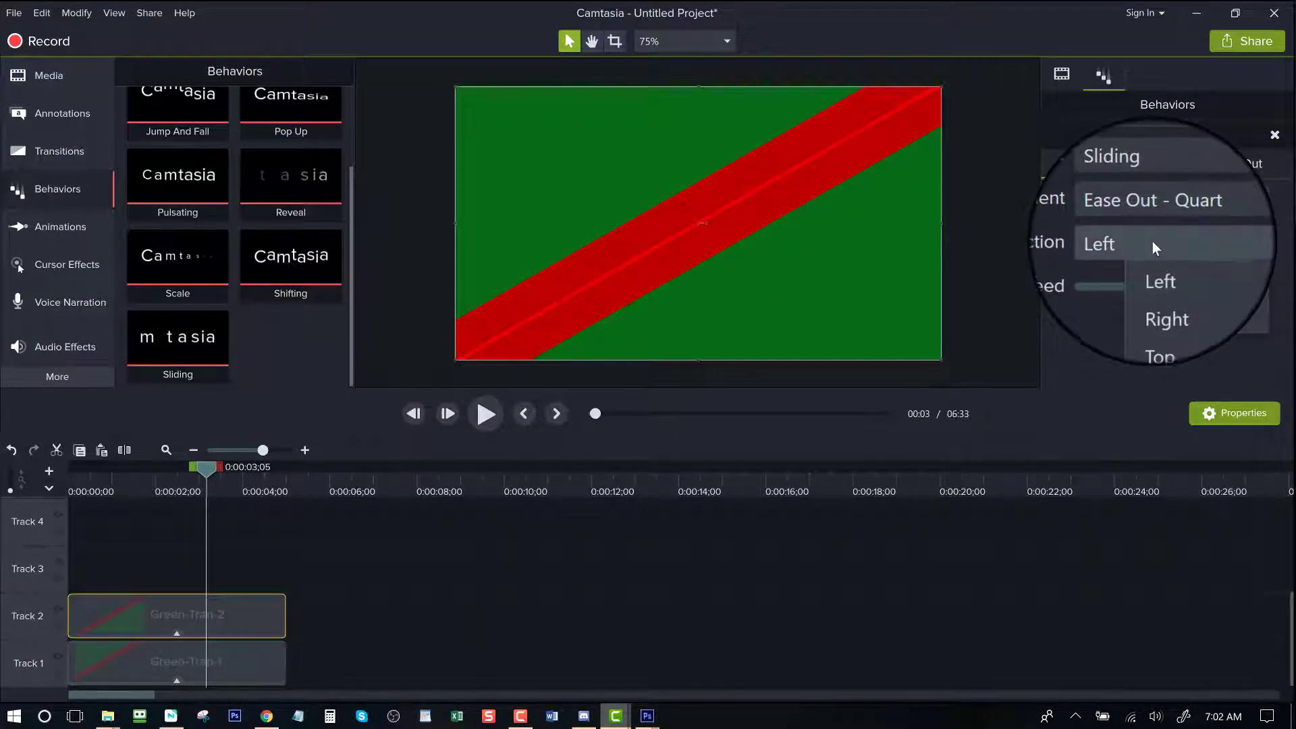
{"action": "left_click", "coordinate": [1159, 276]}
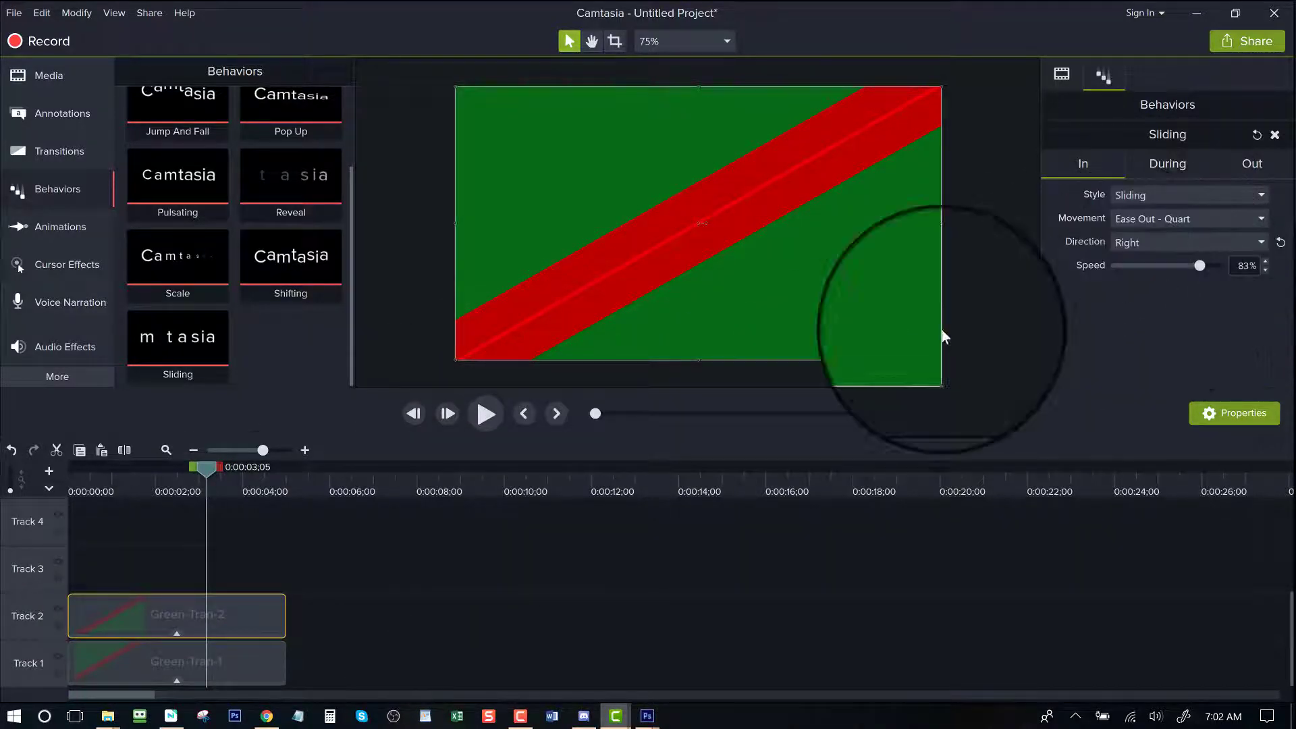
{"action": "left_click", "coordinate": [182, 654]}
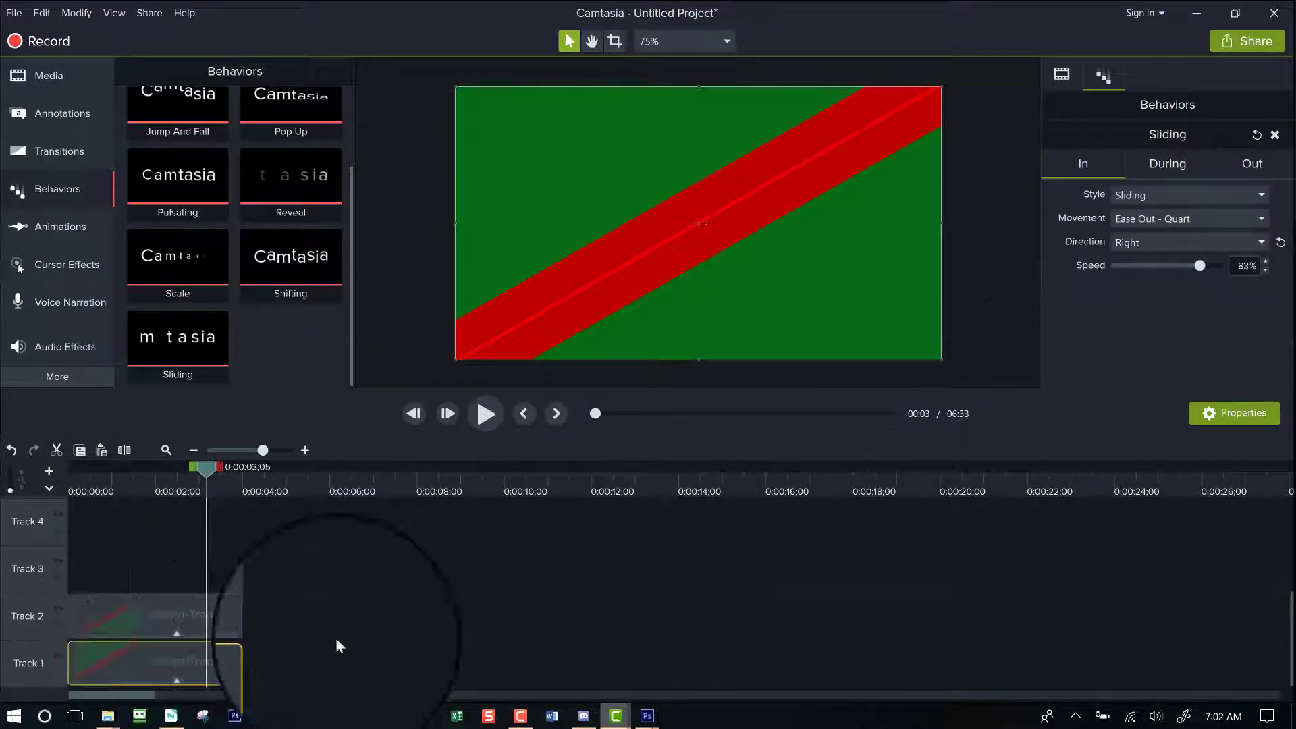
{"action": "left_click", "coordinate": [1151, 245]}
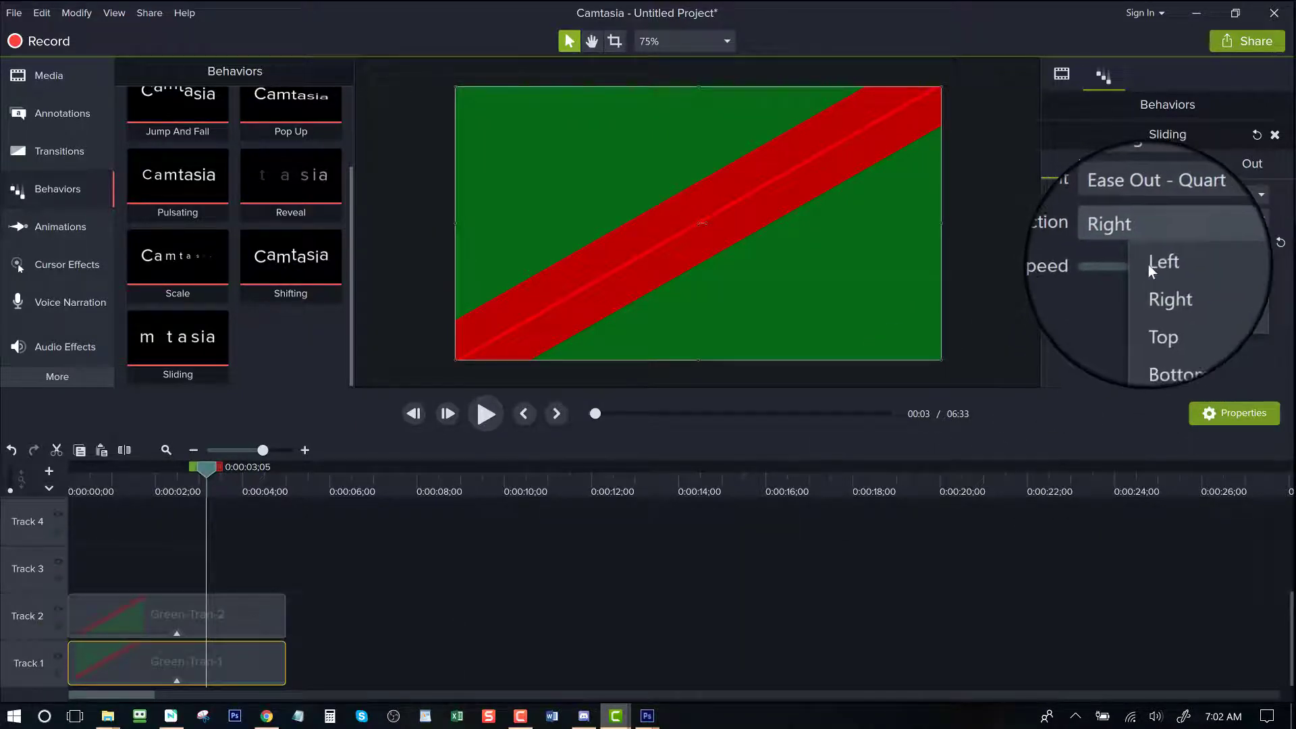
{"action": "left_click", "coordinate": [1151, 264]}
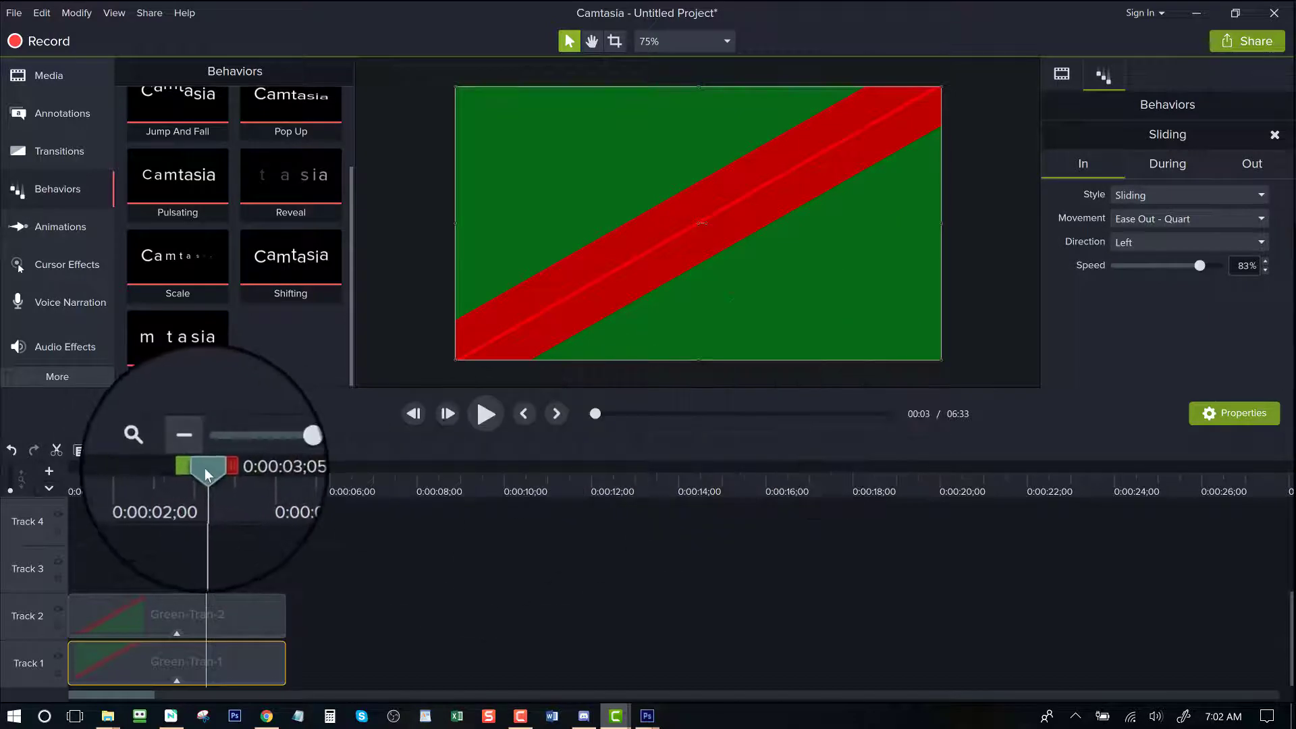
Step: Play the timeline from the start to check how the two triangles slide in from opposite sides
{"action": "left_click_drag", "start_coordinate": [205, 467], "coordinate": [130, 469]}
{"action": "left_click_drag", "start_coordinate": [10, 511], "coordinate": [13, 515]}
{"action": "left_click", "coordinate": [485, 414]}
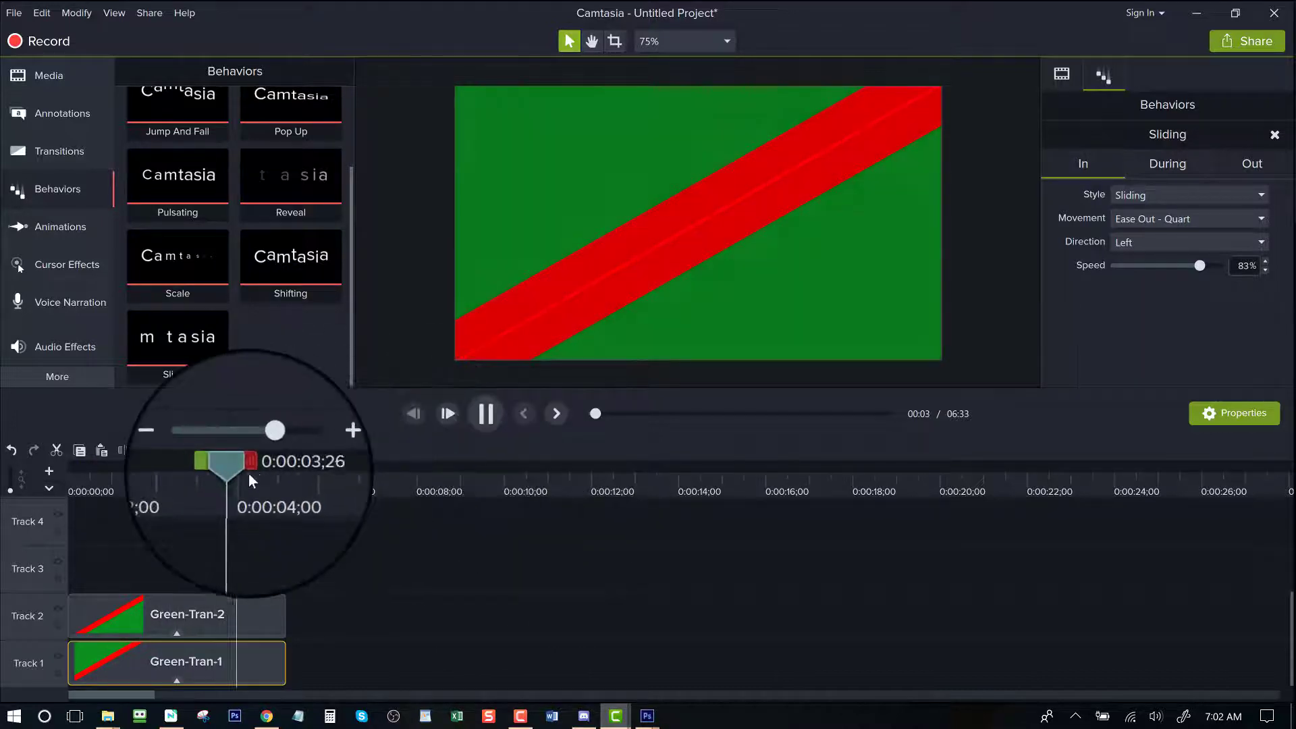
{"action": "left_click_drag", "start_coordinate": [168, 483], "coordinate": [0, 496]}
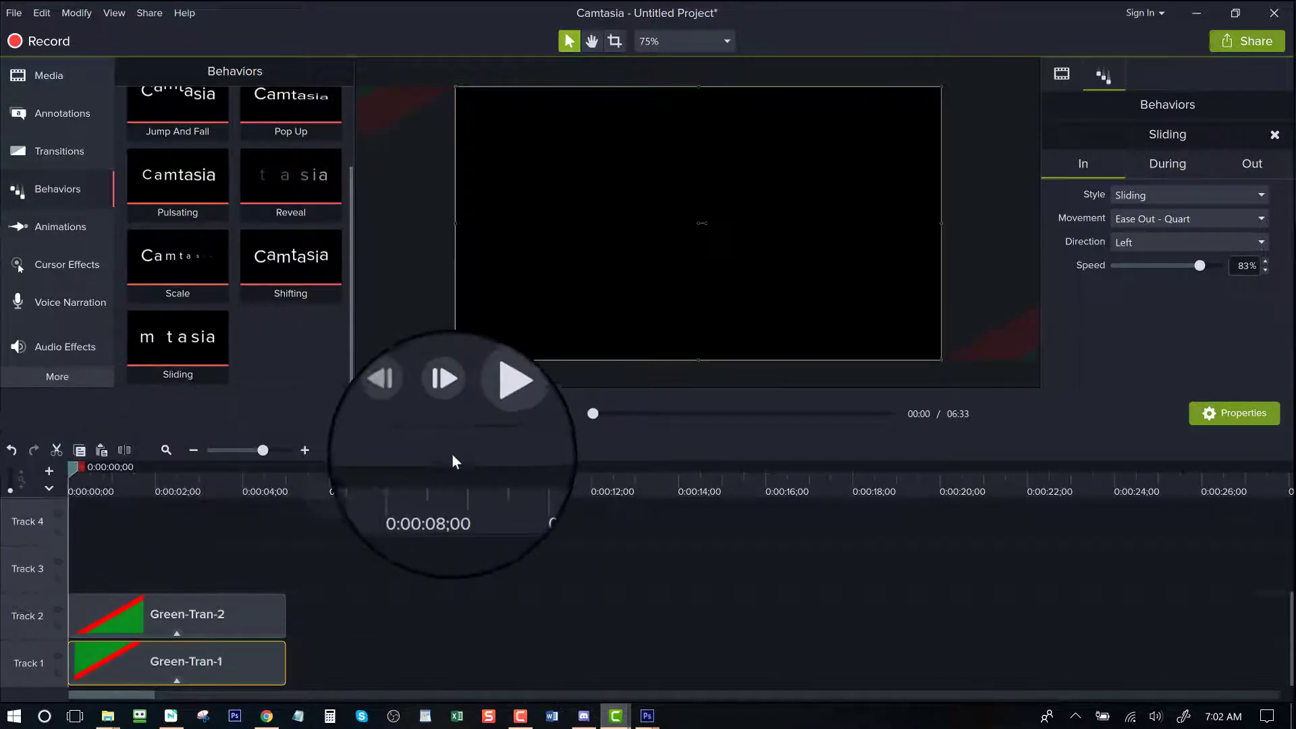
{"action": "left_click", "coordinate": [484, 413]}
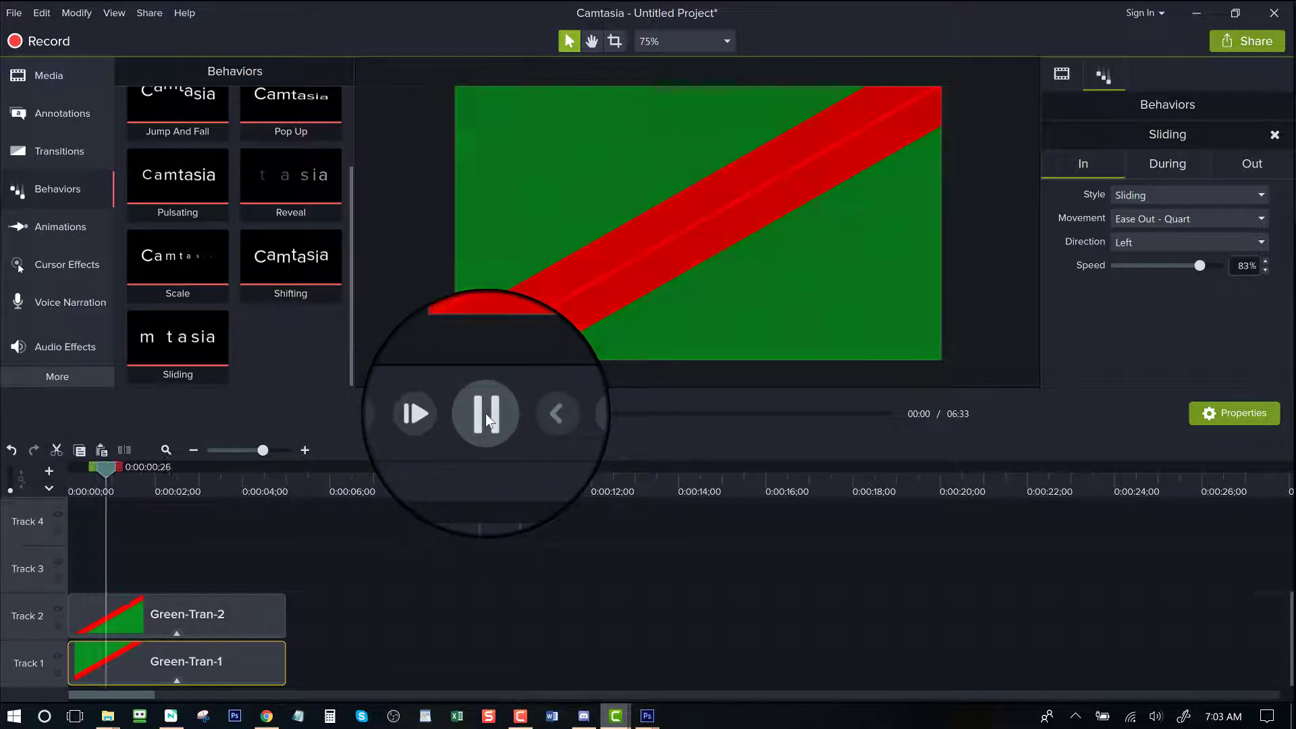
{"action": "left_click", "coordinate": [487, 414]}
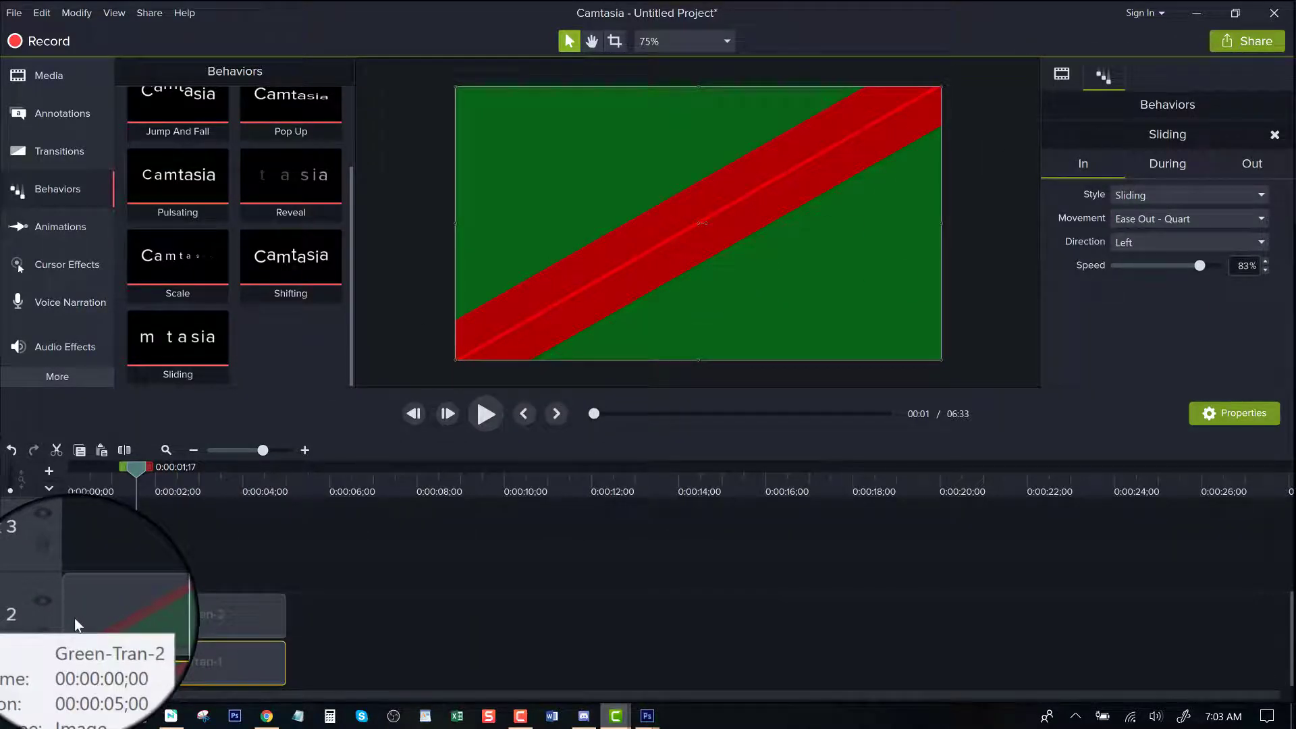
Step: Set the Out direction of Green-Tran-1's Sliding behavior to Left
{"action": "left_click", "coordinate": [1166, 166]}
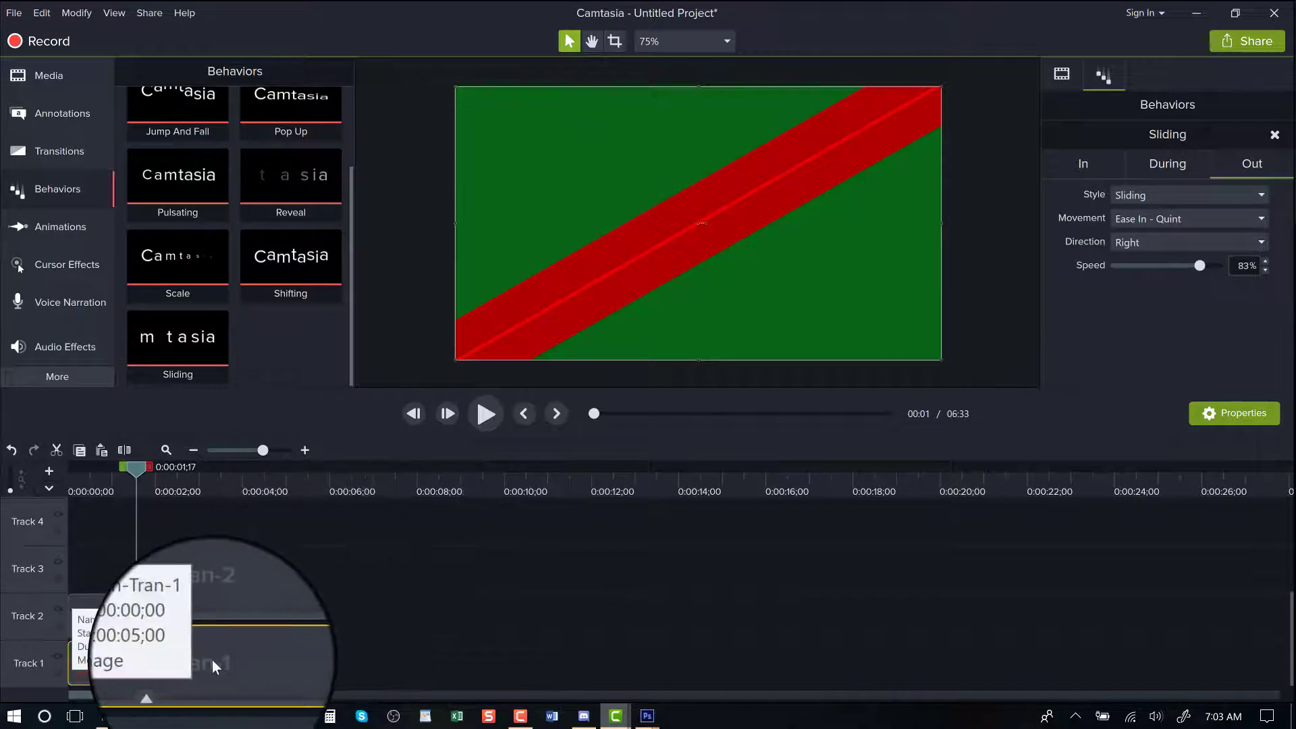
{"action": "left_click", "coordinate": [1180, 244]}
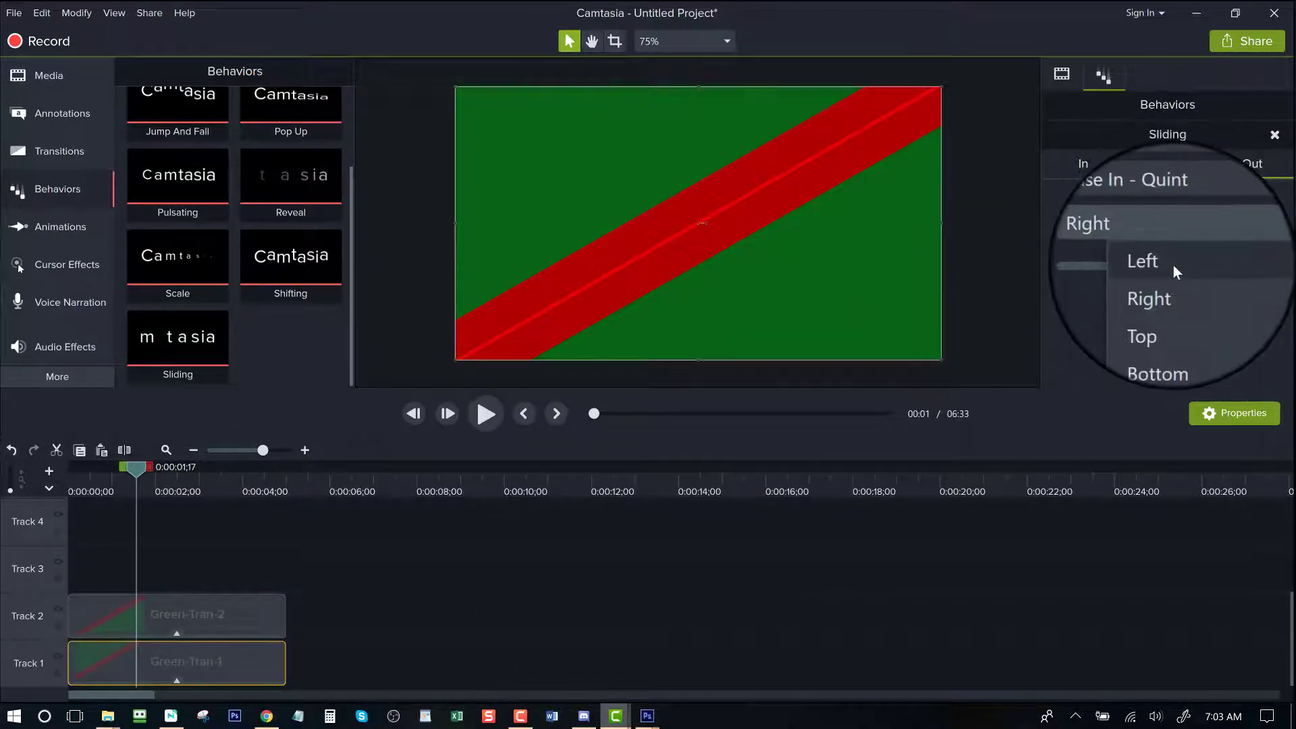
{"action": "left_click", "coordinate": [1164, 268]}
Step: Set the Out direction of Green-Tran-2's Sliding behavior to Right, keeping its In direction at Right
{"action": "left_click", "coordinate": [234, 616]}
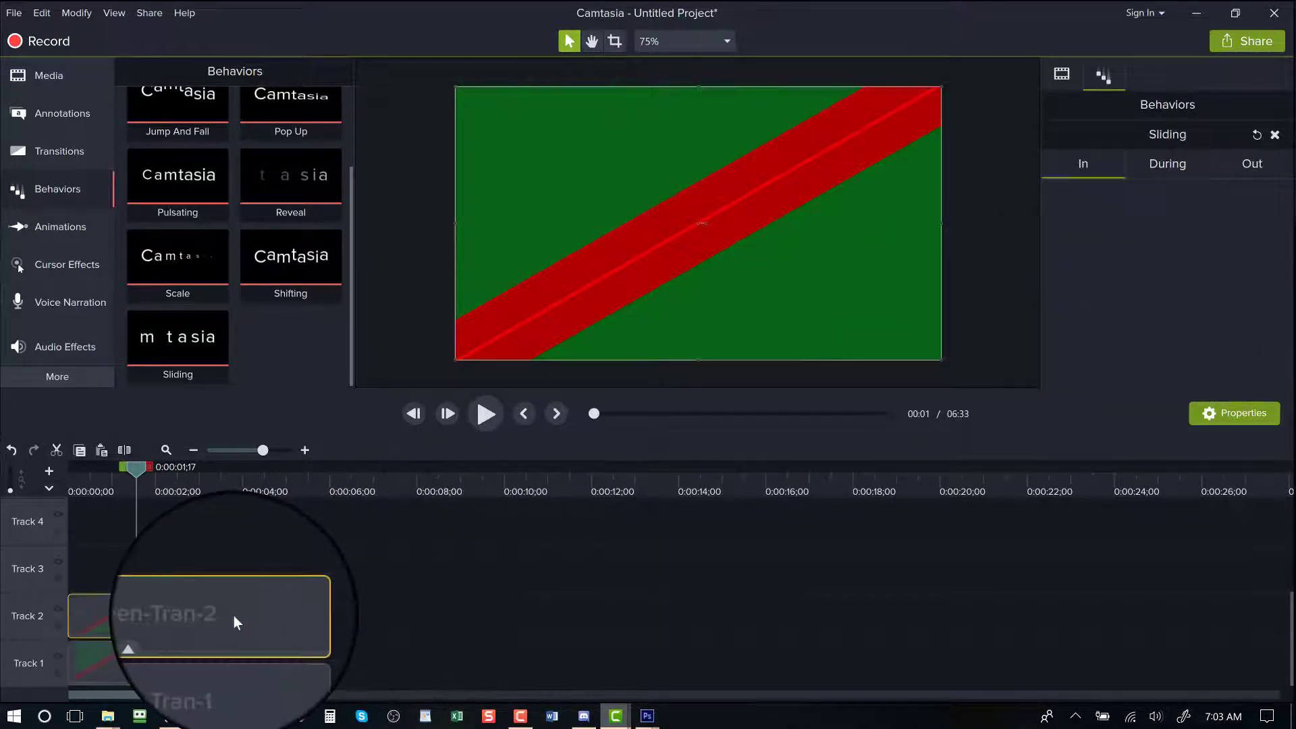
{"action": "left_click", "coordinate": [1160, 238]}
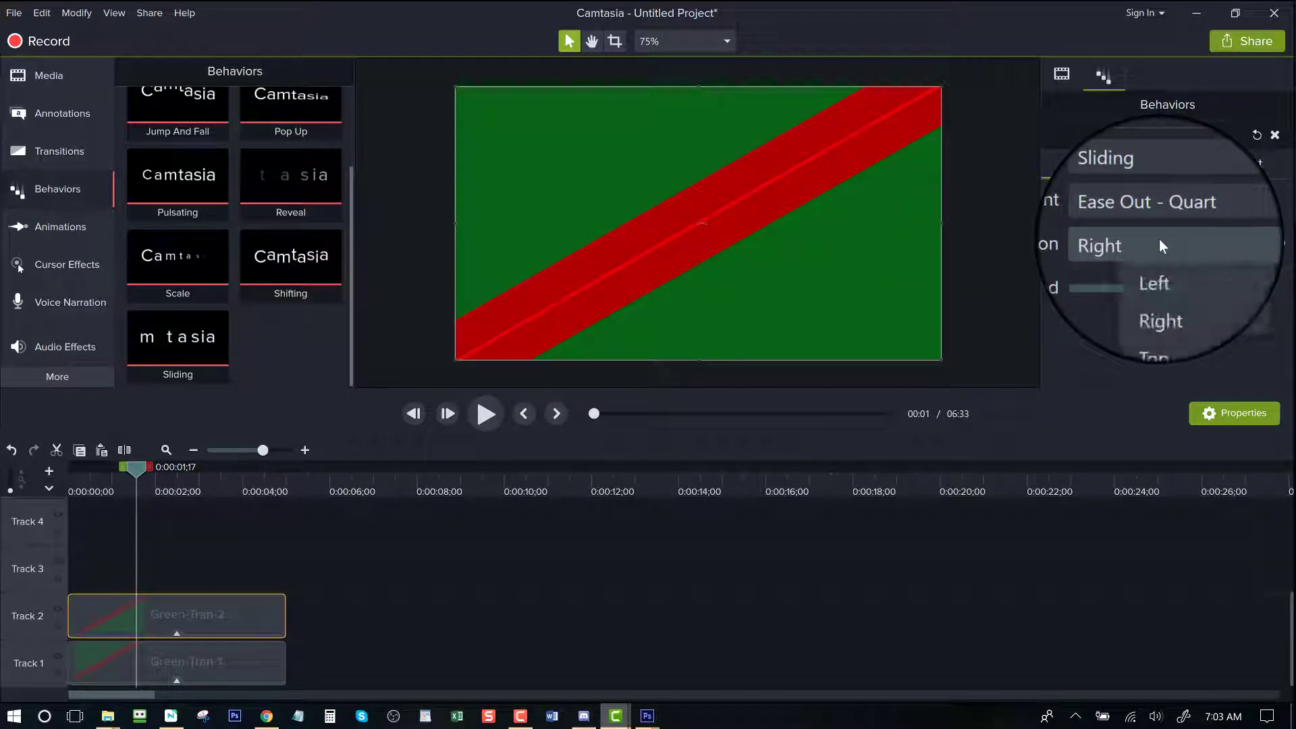
{"action": "left_click", "coordinate": [1168, 282]}
{"action": "left_click", "coordinate": [1159, 245]}
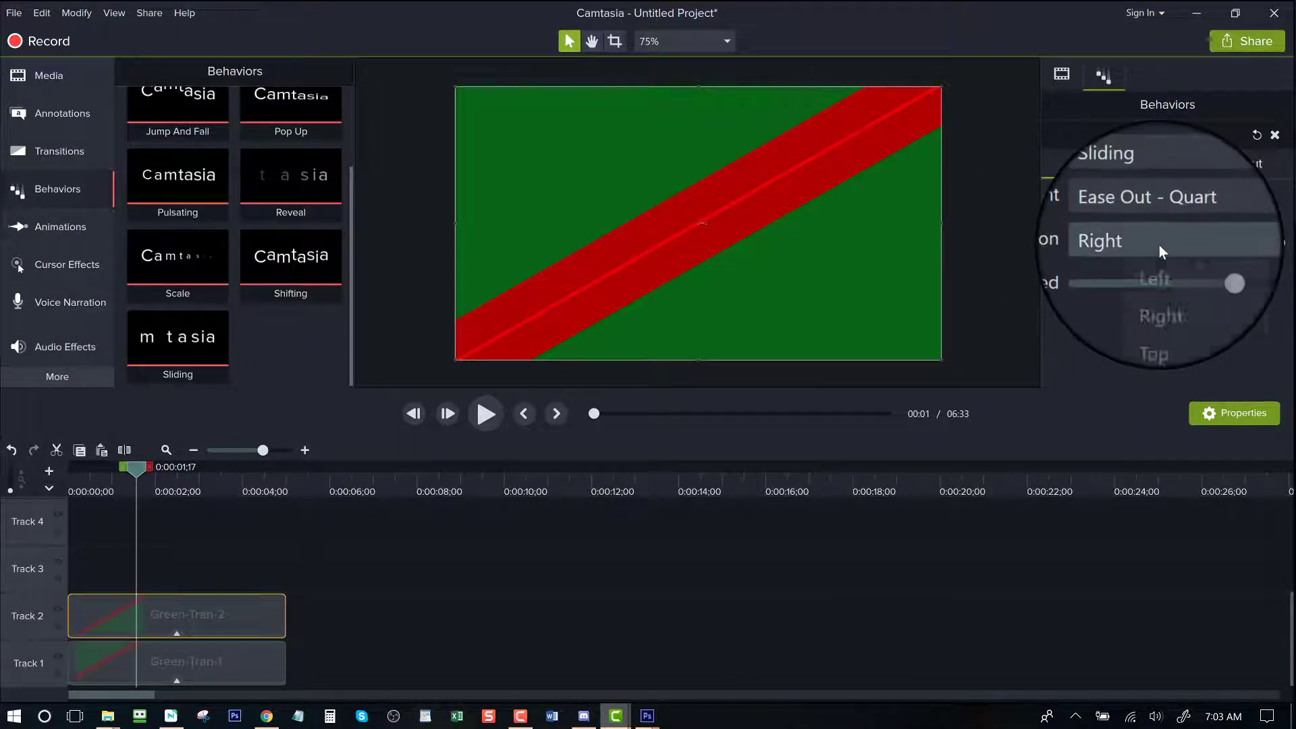
{"action": "left_click", "coordinate": [1252, 162]}
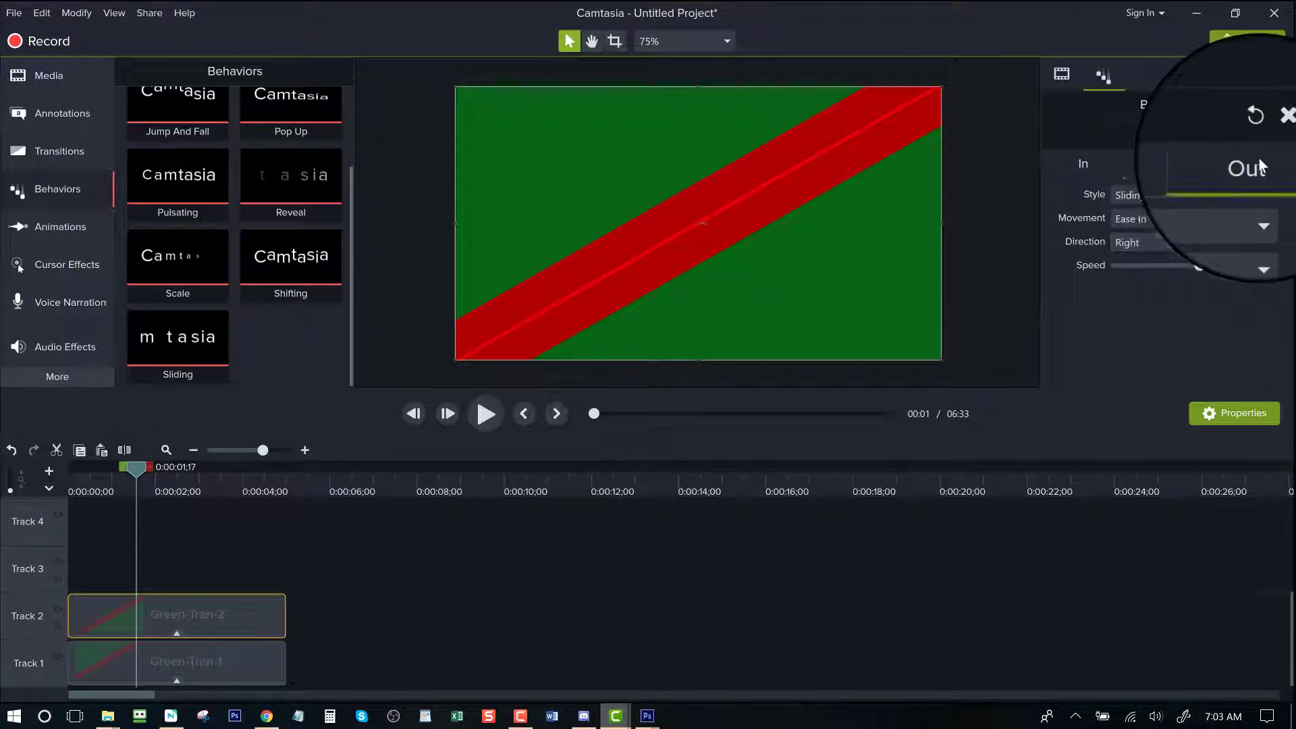
{"action": "left_click", "coordinate": [1155, 243]}
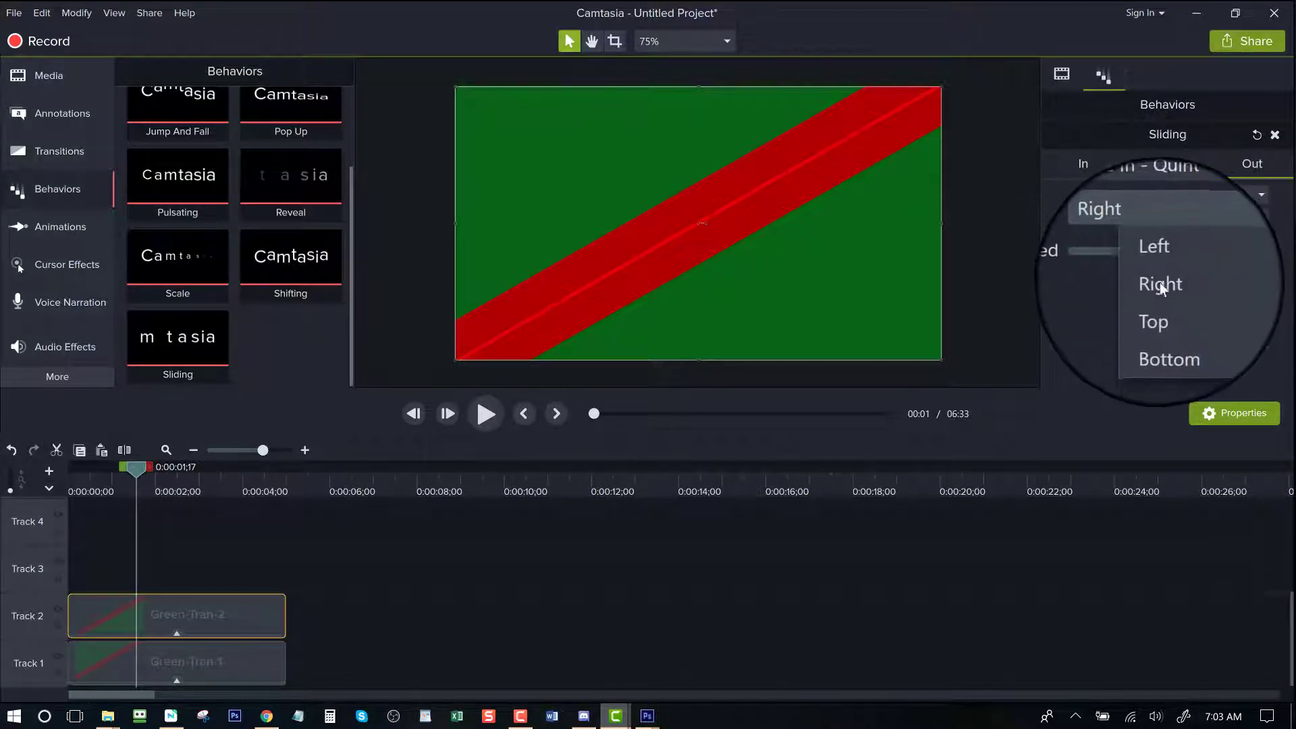
{"action": "left_click", "coordinate": [1160, 282]}
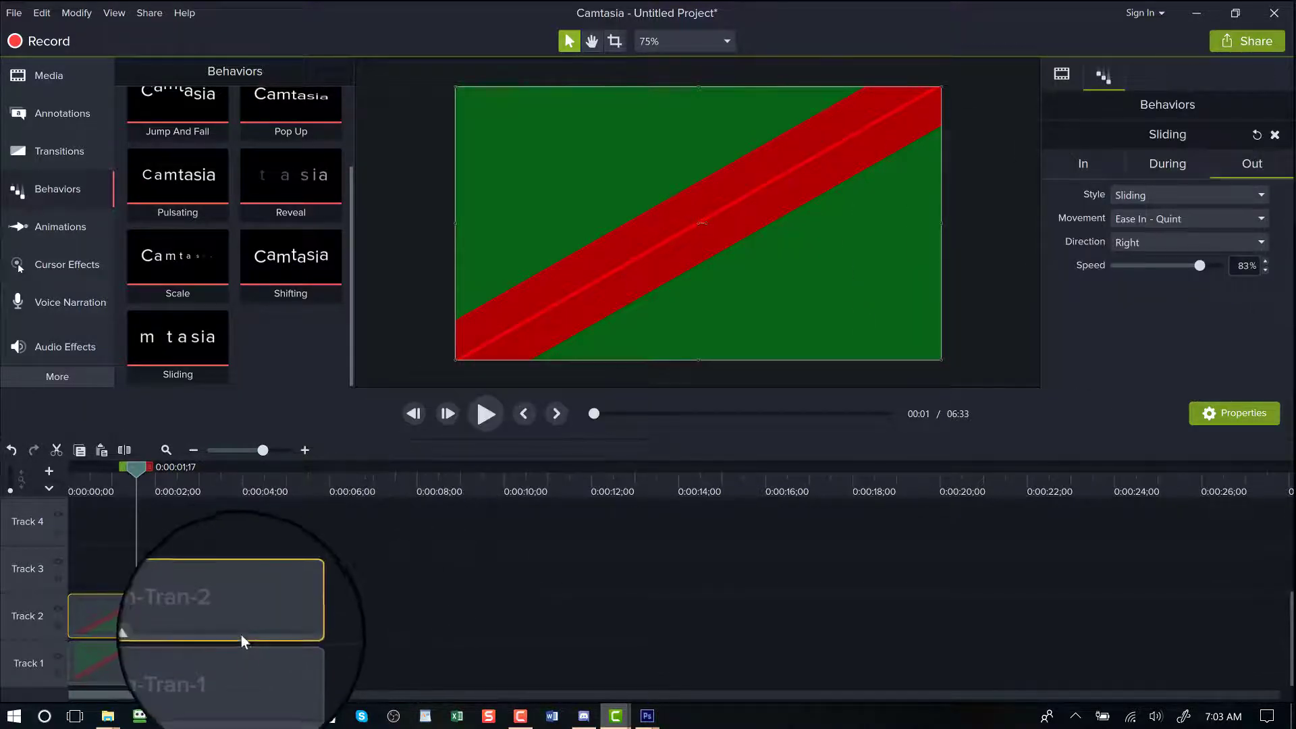
Step: Play the timeline from the start to check how both triangles slide in and back out
{"action": "left_click_drag", "start_coordinate": [136, 469], "coordinate": [41, 488]}
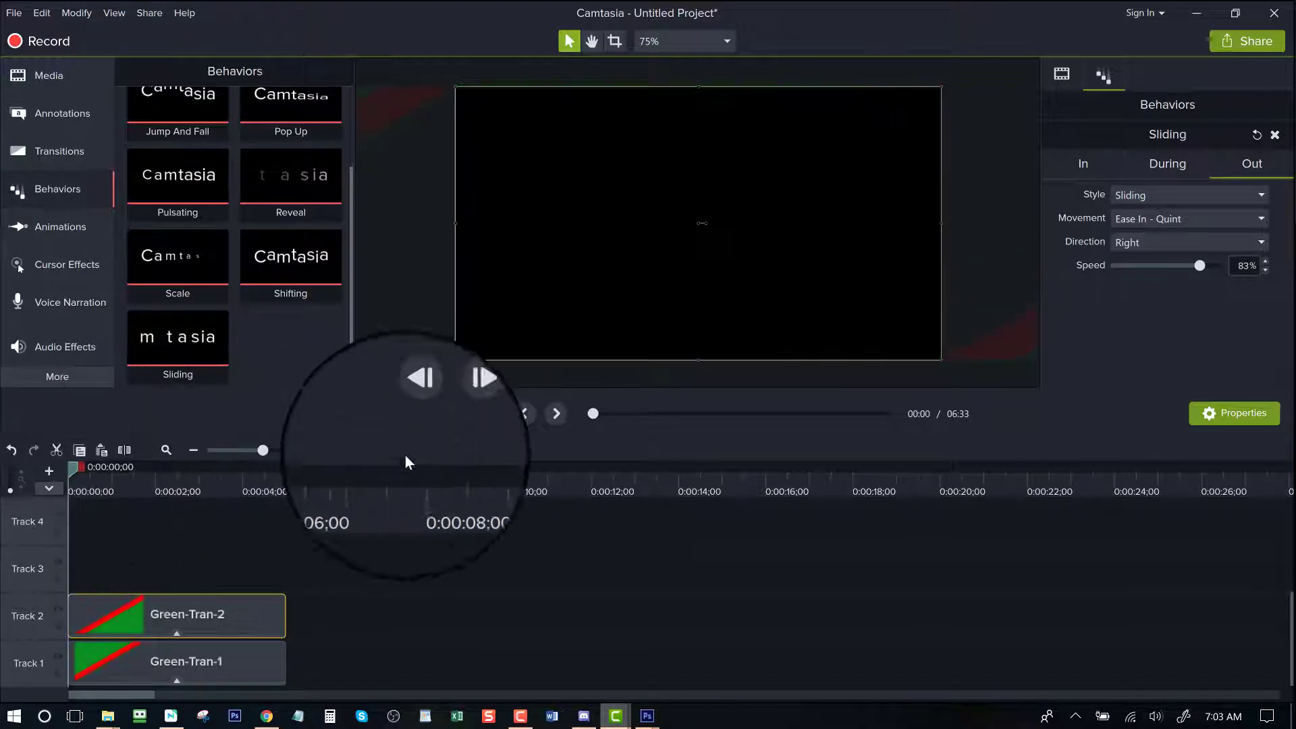
{"action": "left_click", "coordinate": [476, 415]}
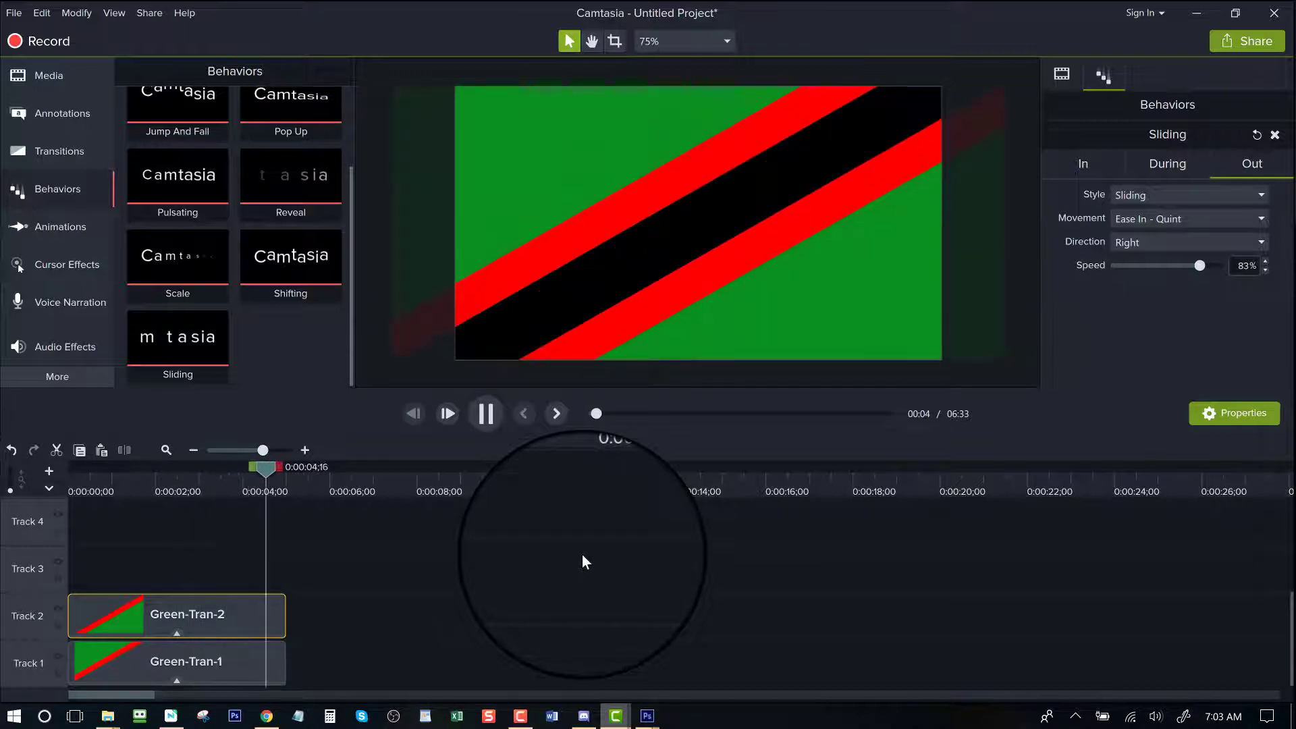
{"action": "left_click", "coordinate": [486, 413]}
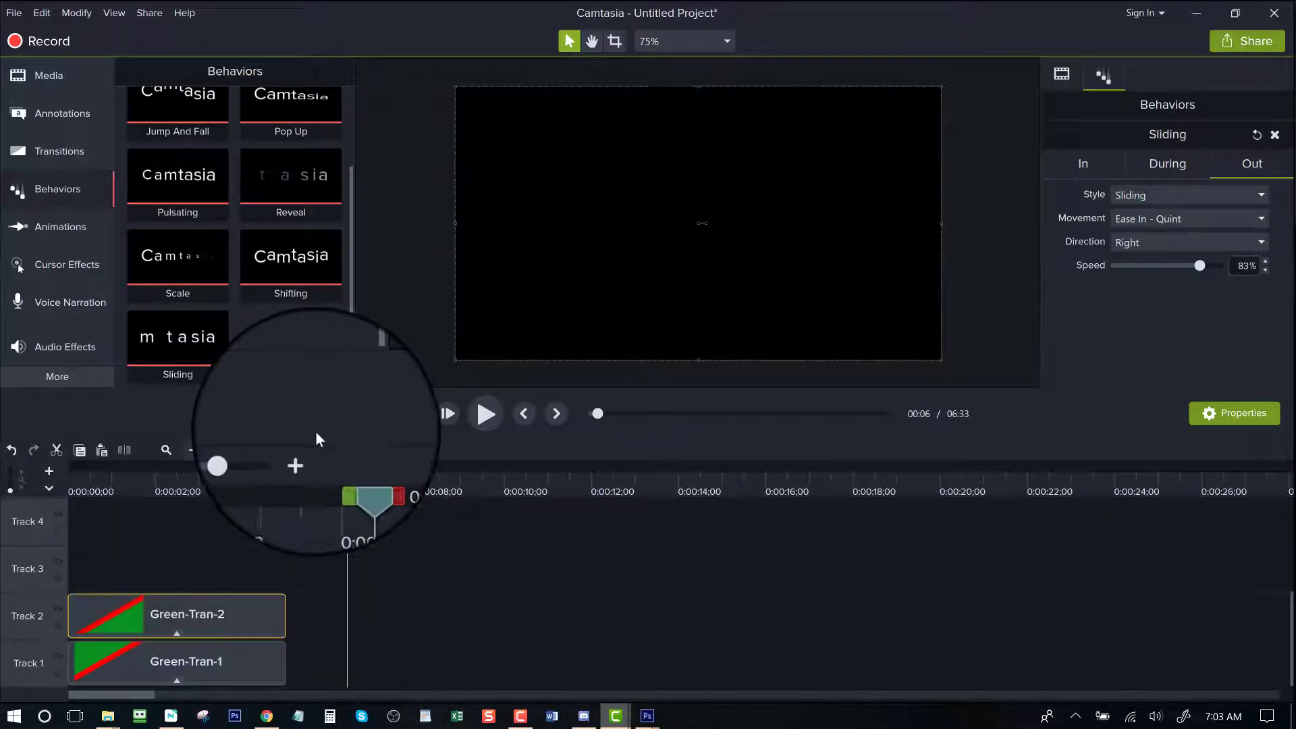
Step: Shorten the Green-Tran-1 and Green-Tran-2 clips together so both end a little after 2 seconds
{"action": "left_click", "coordinate": [303, 450]}
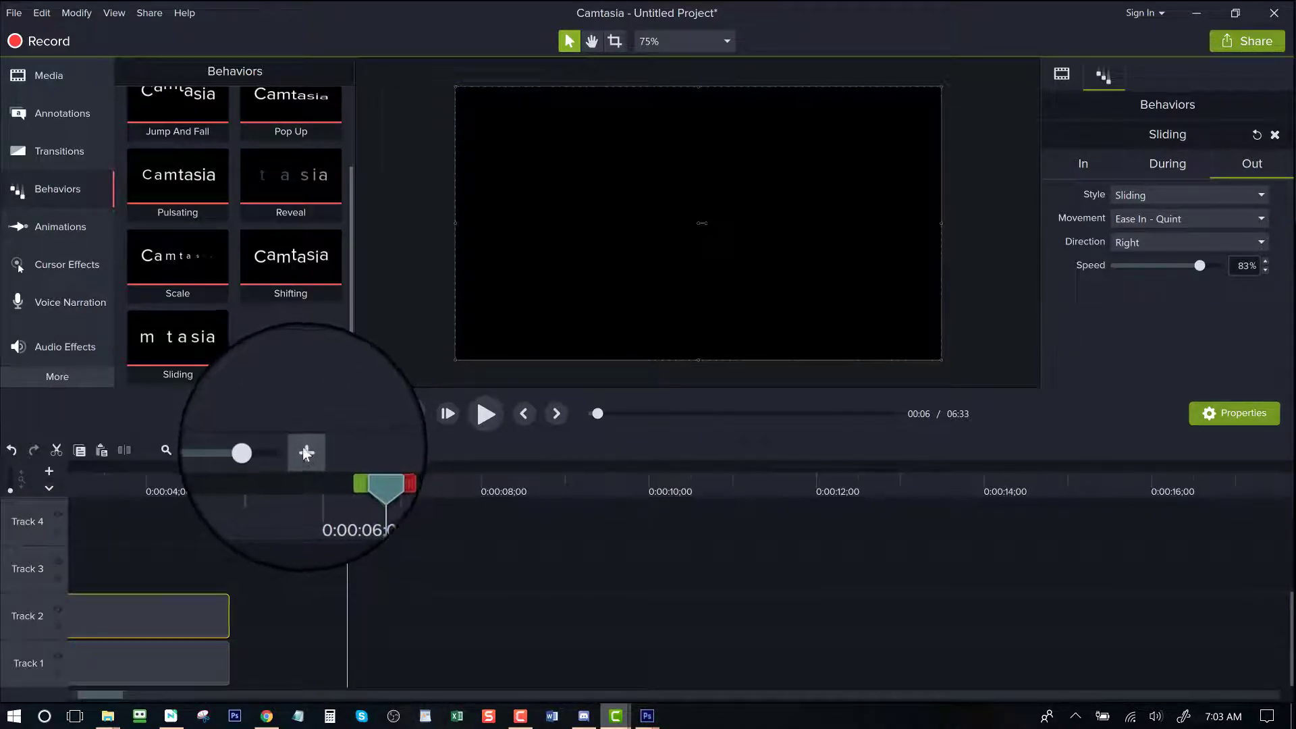
{"action": "left_click", "coordinate": [302, 447]}
{"action": "left_click_drag", "start_coordinate": [350, 469], "coordinate": [1, 543]}
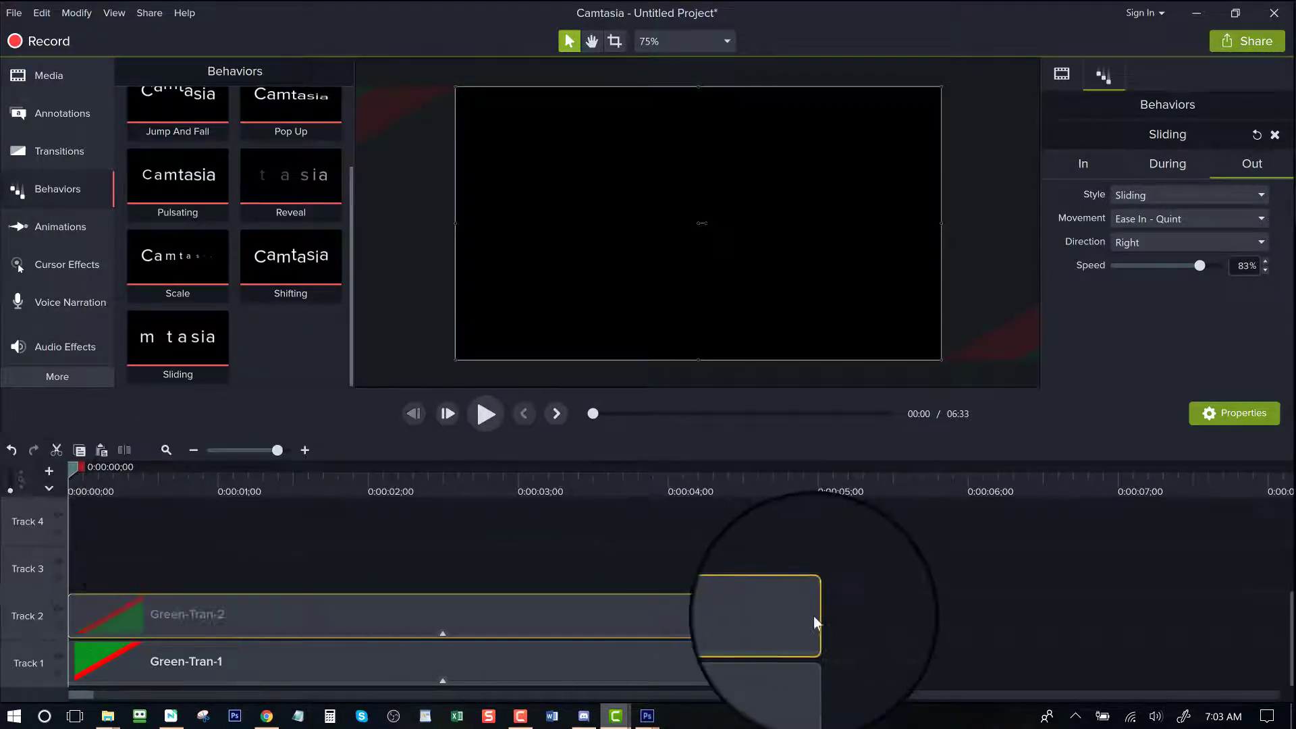
{"action": "left_click", "coordinate": [795, 661]}
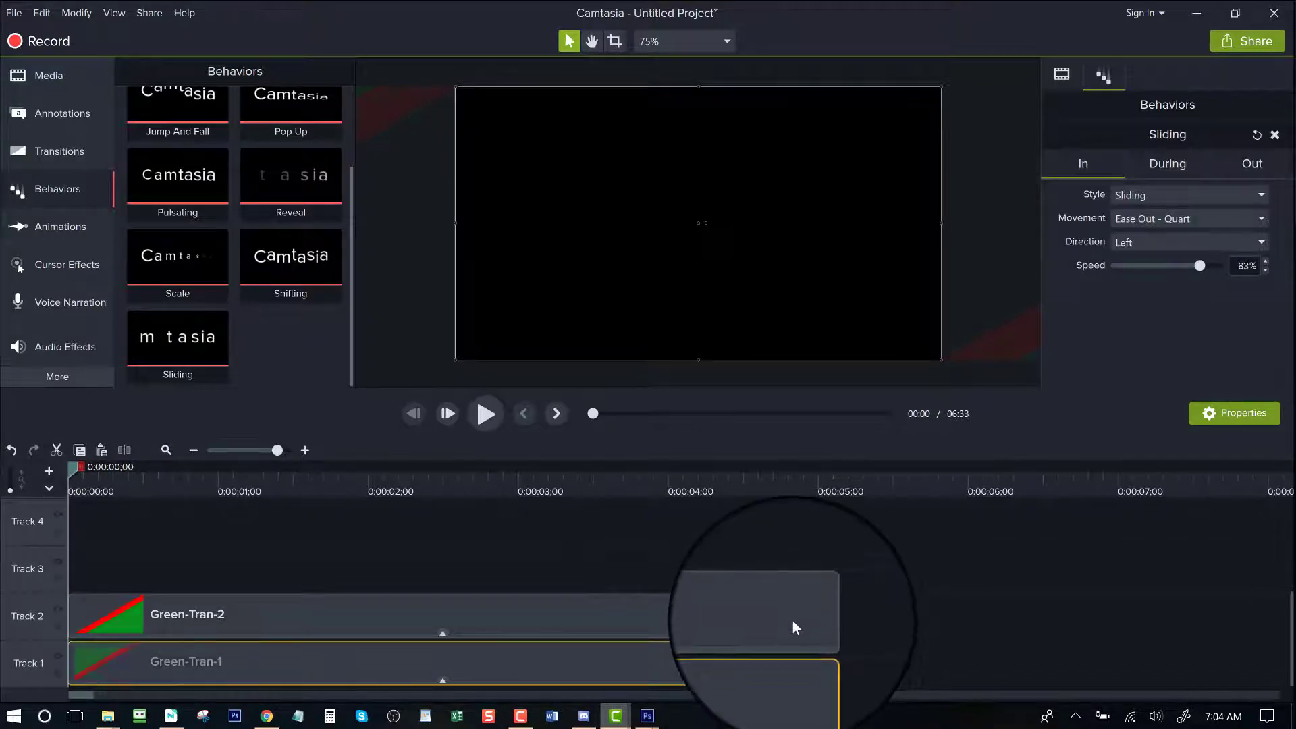
{"action": "left_click", "coordinate": [792, 621], "text": "ctrl"}
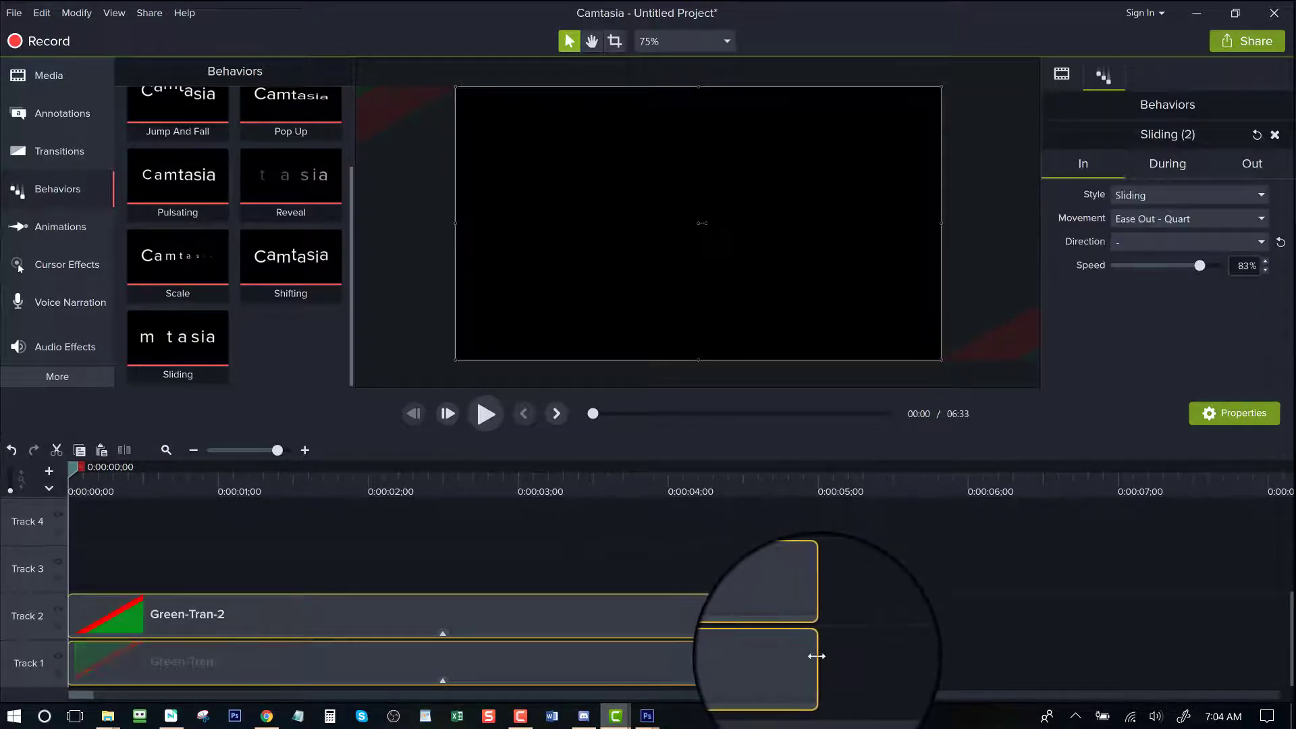
{"action": "left_click_drag", "start_coordinate": [817, 656], "coordinate": [417, 622]}
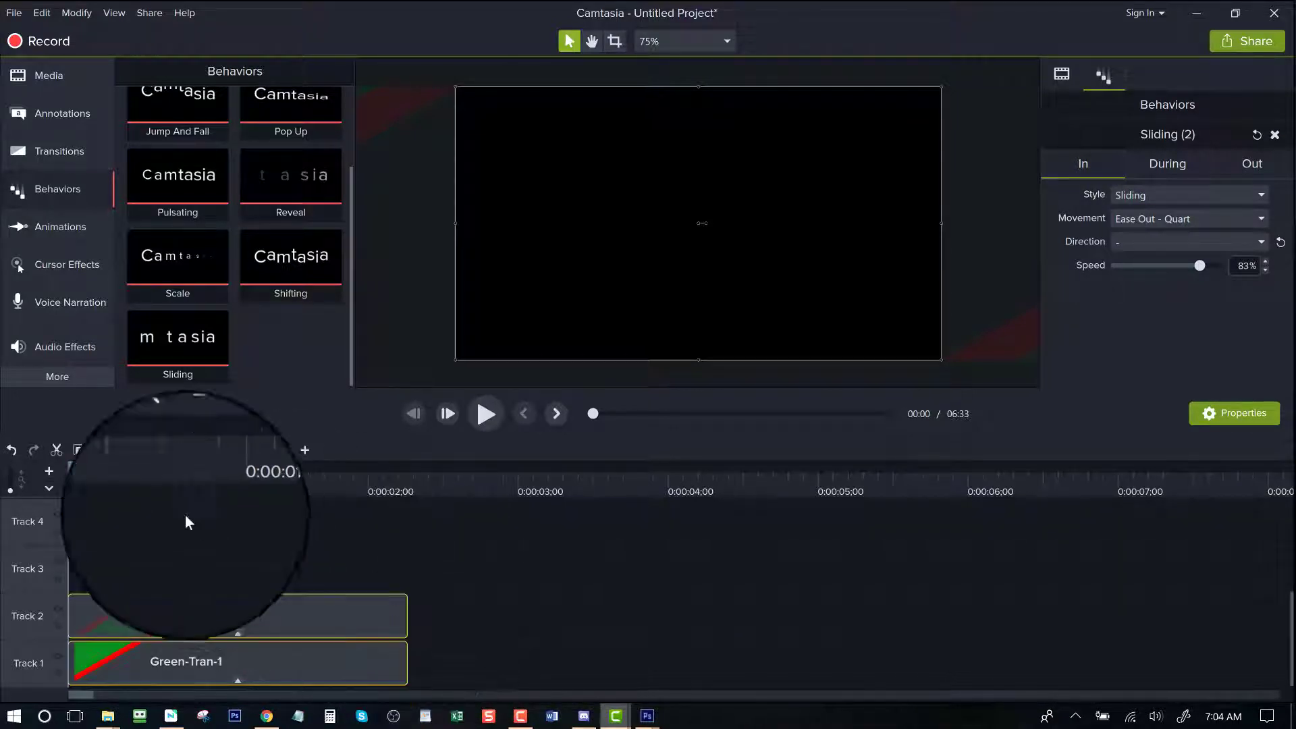
Step: Preview the shortened triangle transition and return to the start of the timeline
{"action": "left_click", "coordinate": [486, 412]}
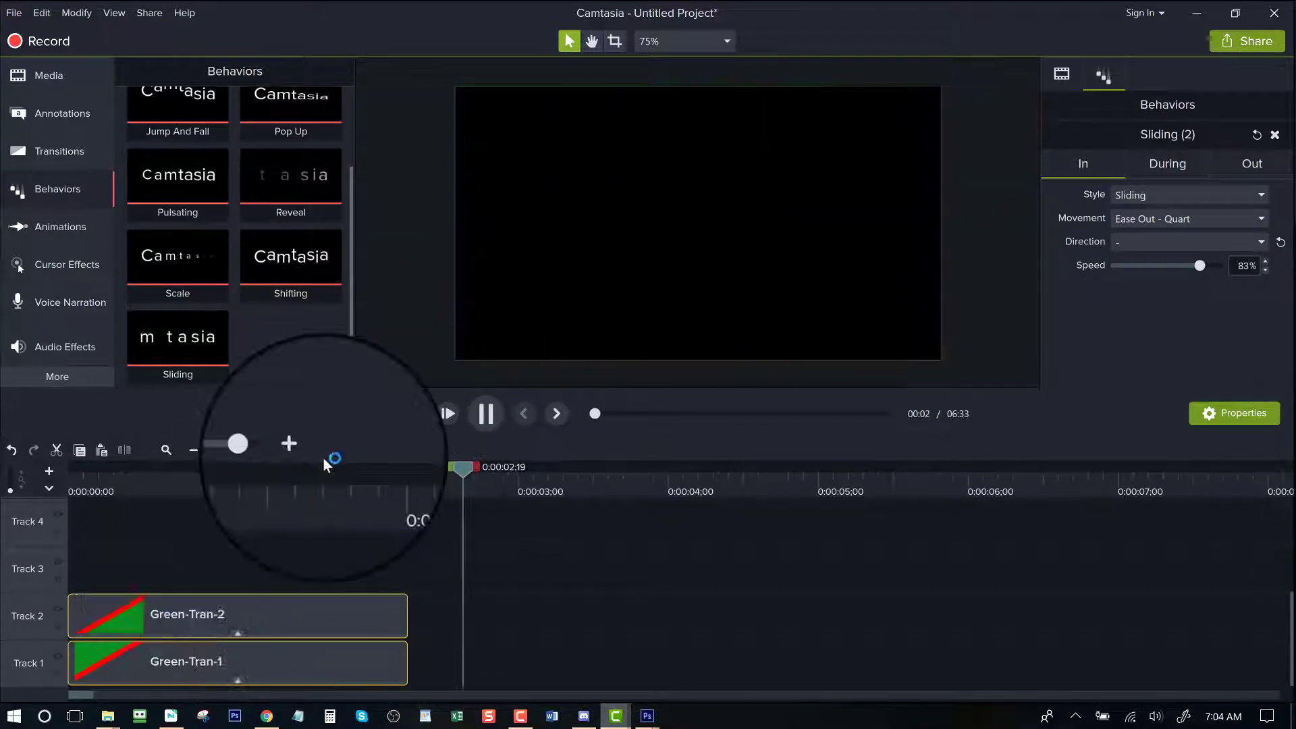
{"action": "left_click", "coordinate": [477, 421]}
{"action": "left_click_drag", "start_coordinate": [601, 467], "coordinate": [37, 594]}
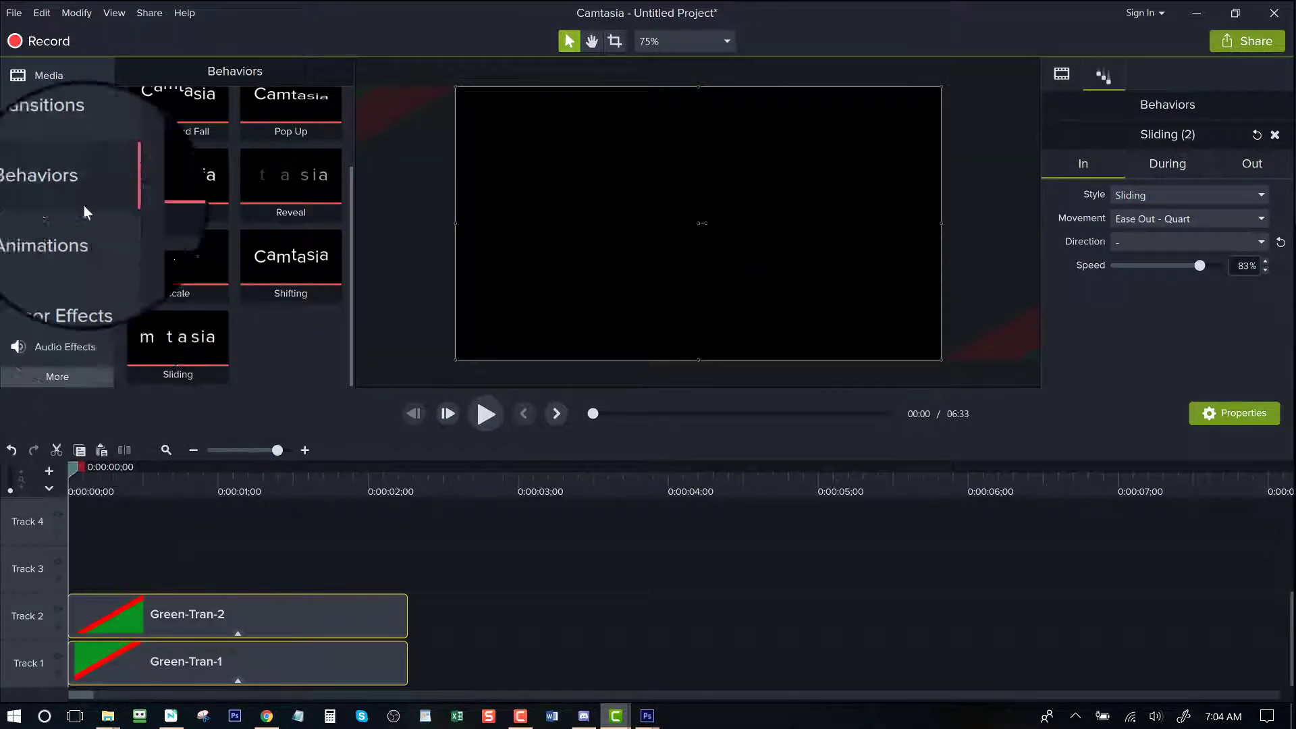
Step: Add JG-Logo-512x512.png on Track 3, trimmed to about 2 seconds and starting at about 0:00:00;03, inside the triangle clips' span
{"action": "left_click", "coordinate": [42, 84]}
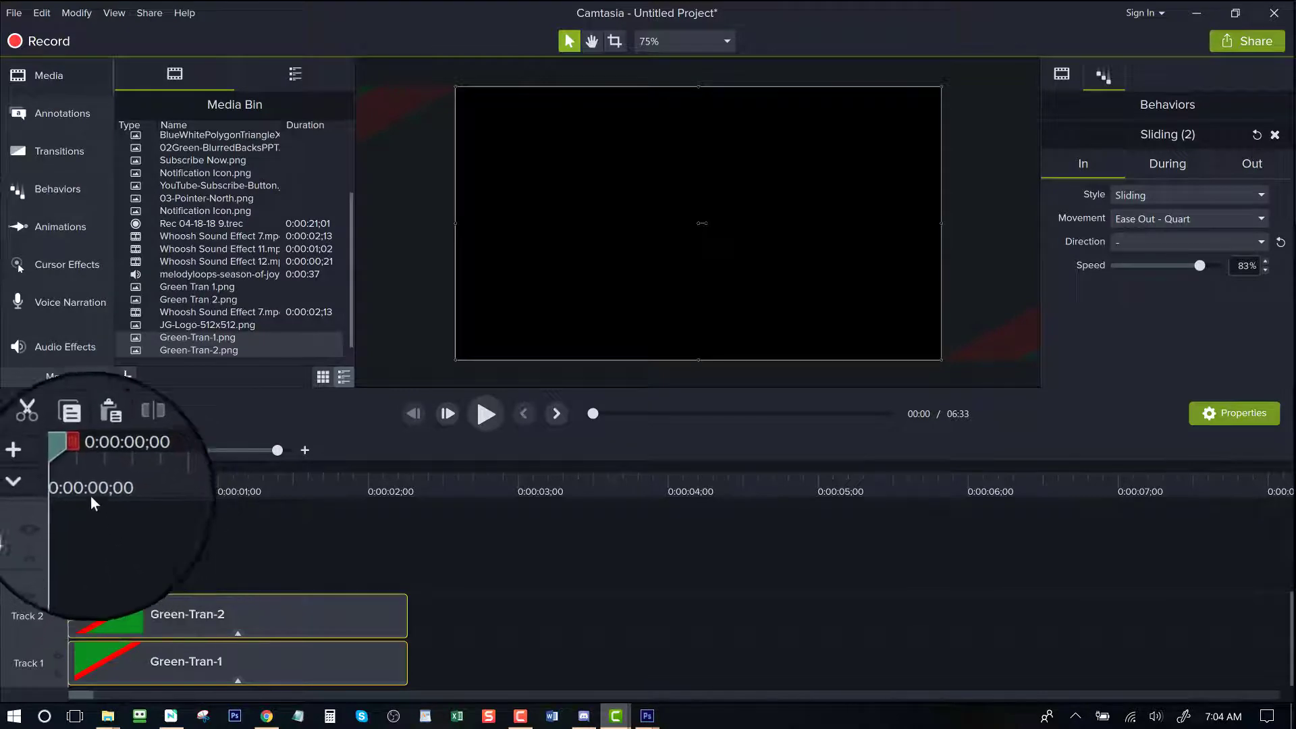
{"action": "right_click", "coordinate": [214, 325]}
{"action": "left_click", "coordinate": [132, 336]}
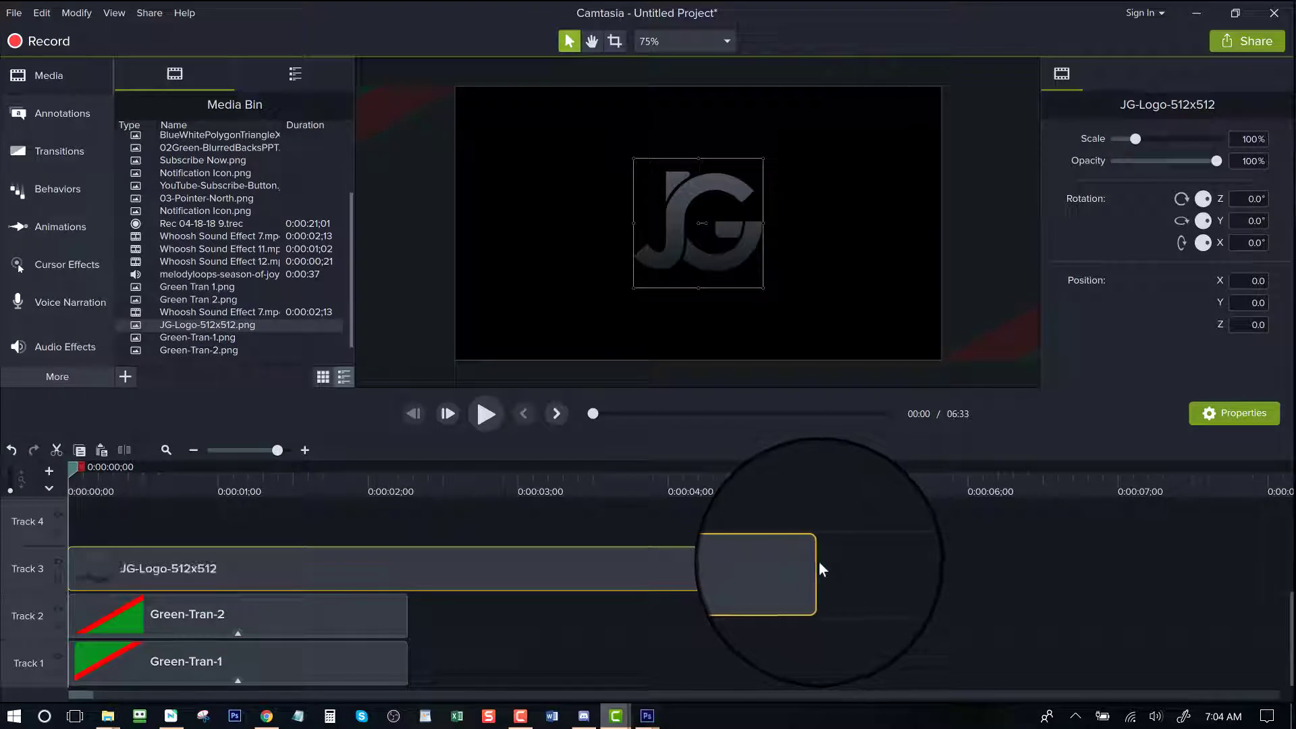
{"action": "left_click_drag", "start_coordinate": [818, 569], "coordinate": [379, 579]}
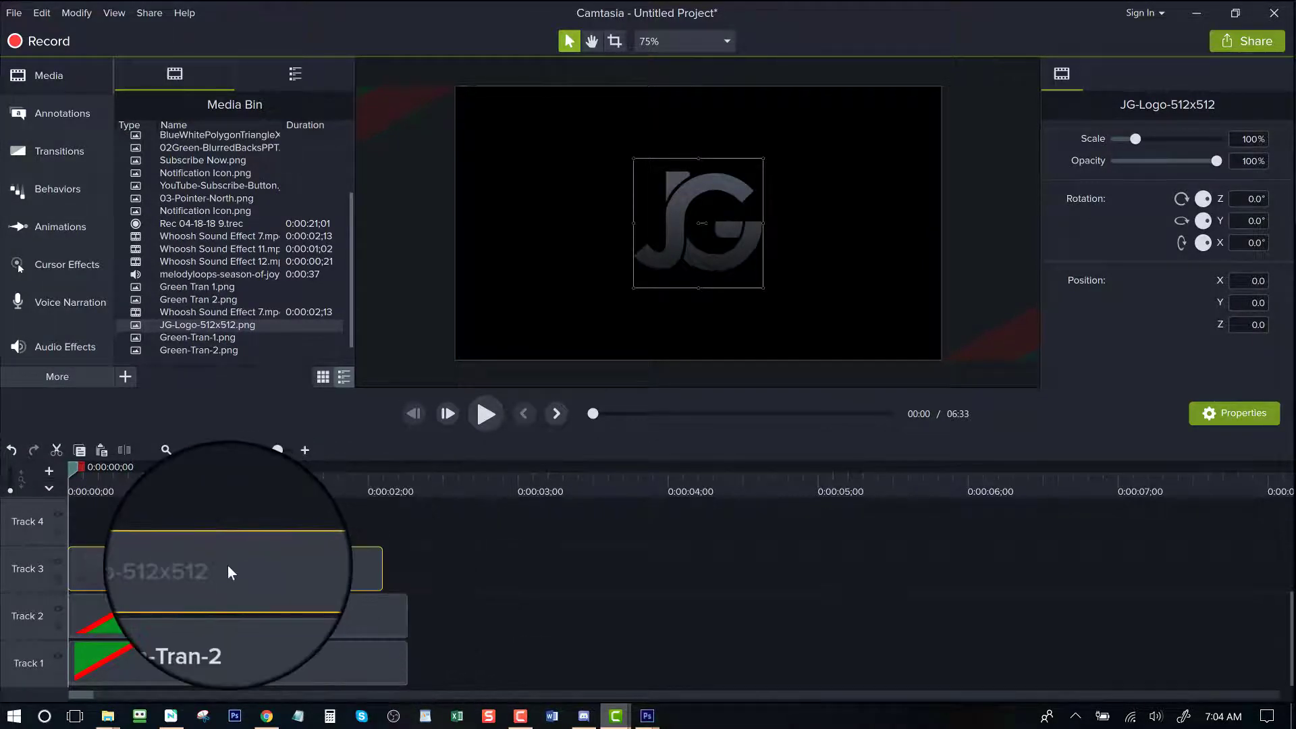
{"action": "left_click_drag", "start_coordinate": [229, 565], "coordinate": [236, 565]}
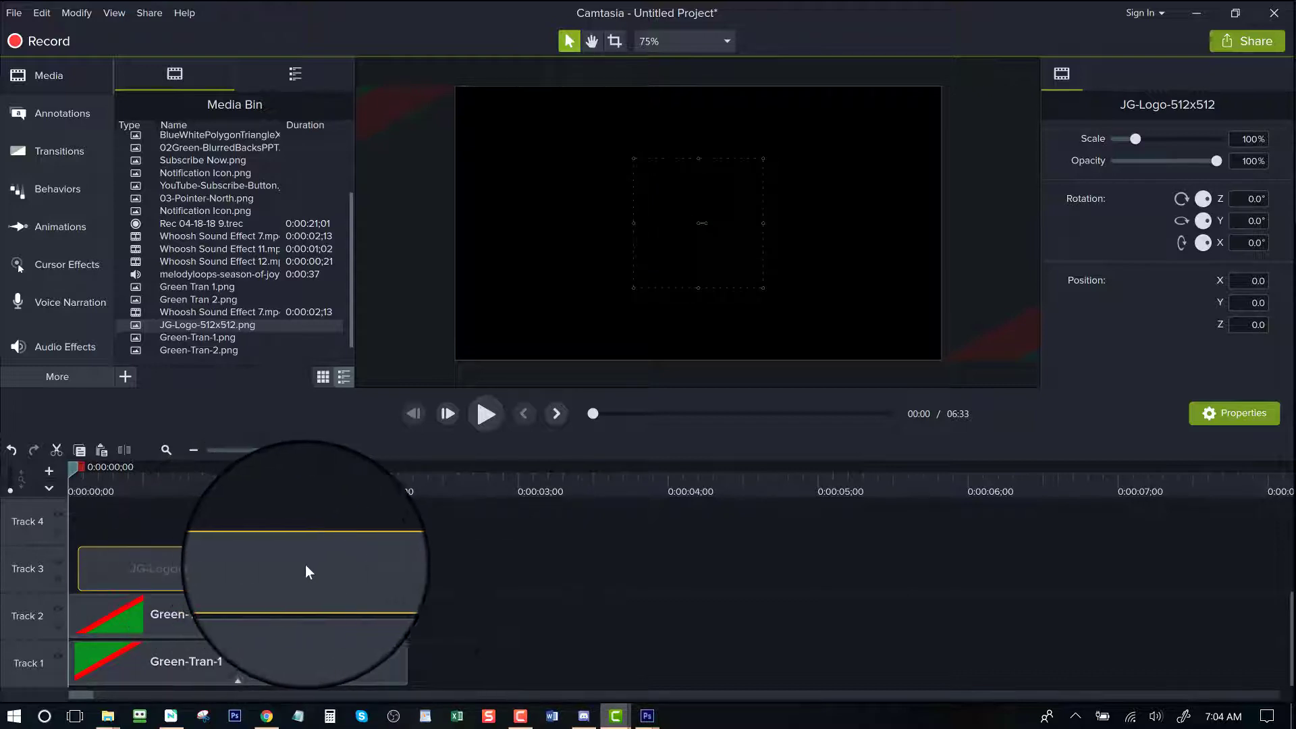
{"action": "left_click_drag", "start_coordinate": [391, 565], "coordinate": [382, 567]}
{"action": "left_click_drag", "start_coordinate": [247, 568], "coordinate": [251, 569]}
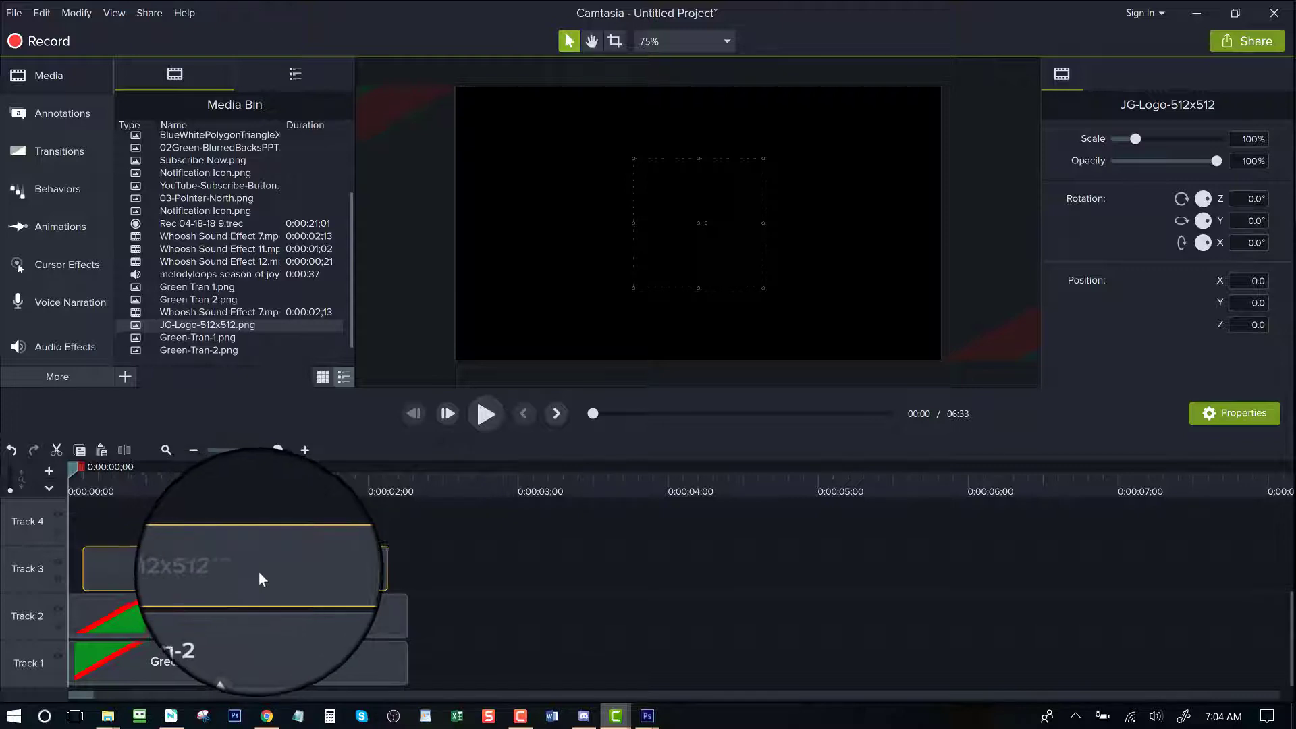
Step: Play the transition to check the logo's timing against the sliding triangles
{"action": "left_click", "coordinate": [485, 415]}
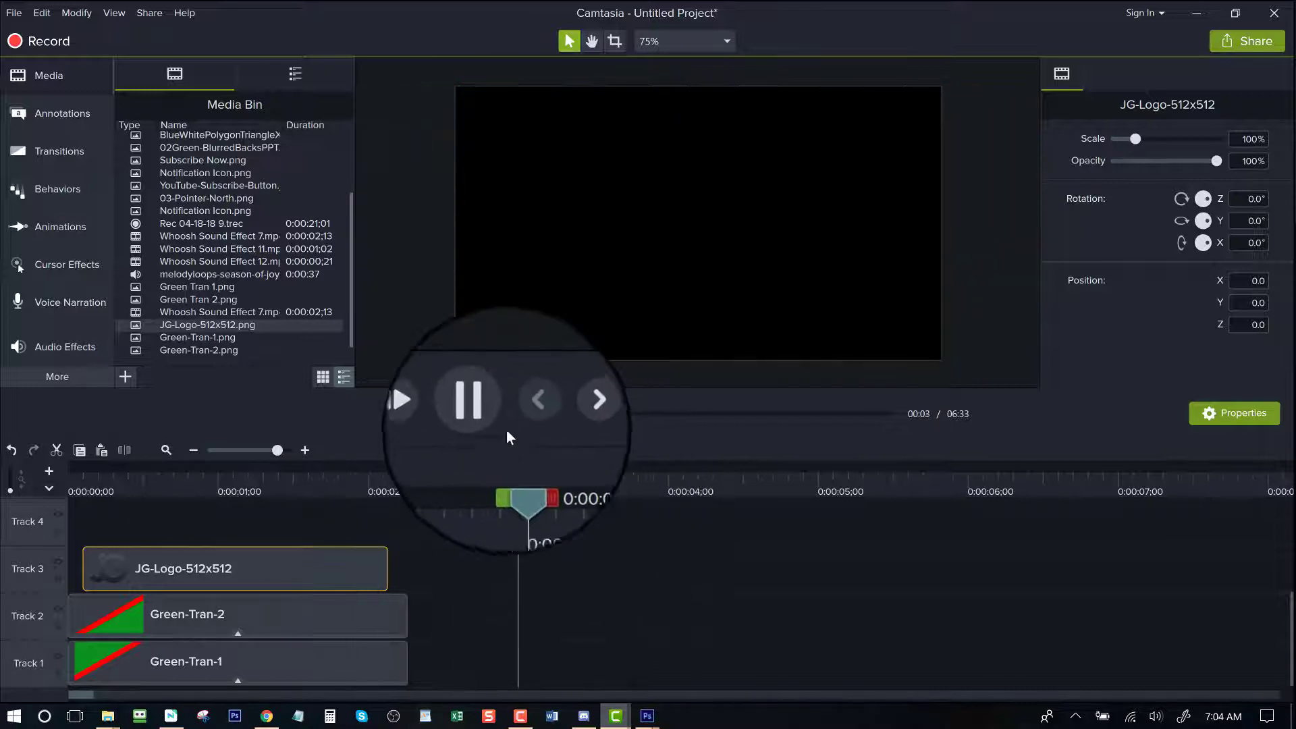
{"action": "left_click", "coordinate": [491, 417]}
{"action": "left_click_drag", "start_coordinate": [610, 469], "coordinate": [93, 541]}
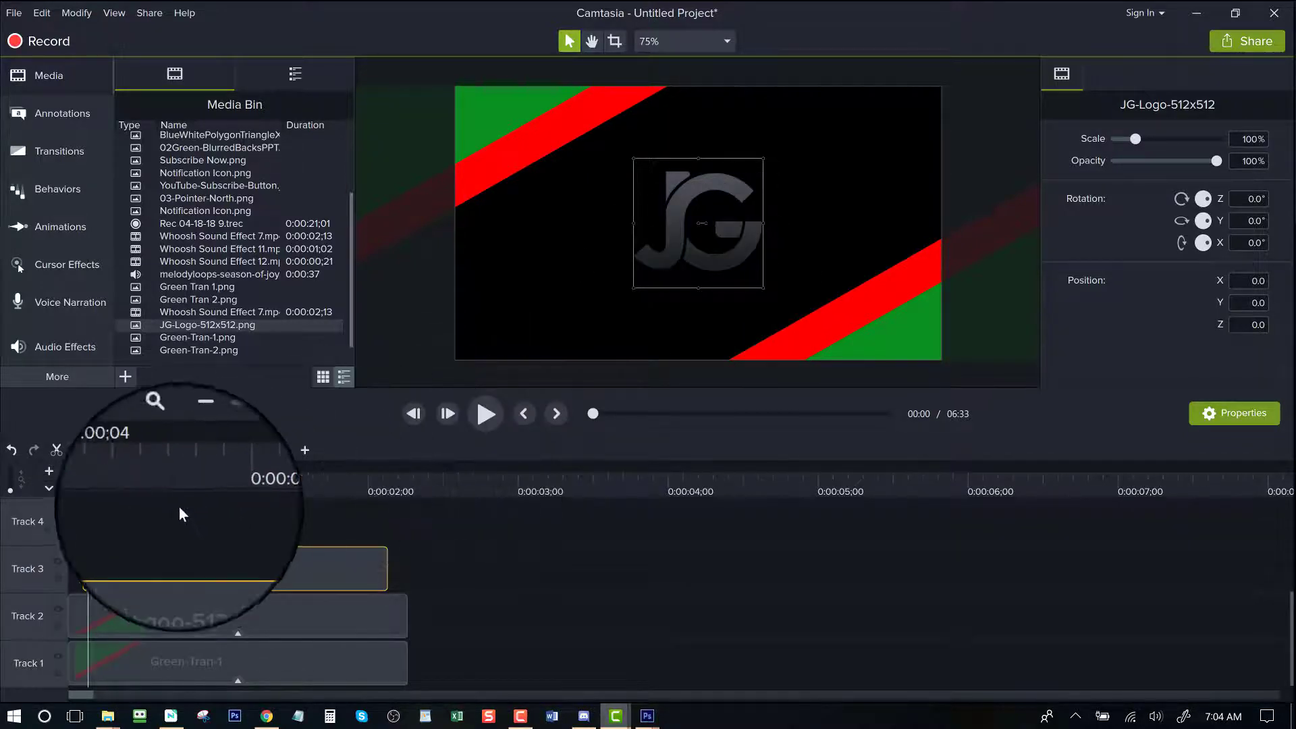
Step: Trim the start of the logo clip to 0:00:00;16, just before the triangles close
{"action": "left_click_drag", "start_coordinate": [80, 471], "coordinate": [157, 477]}
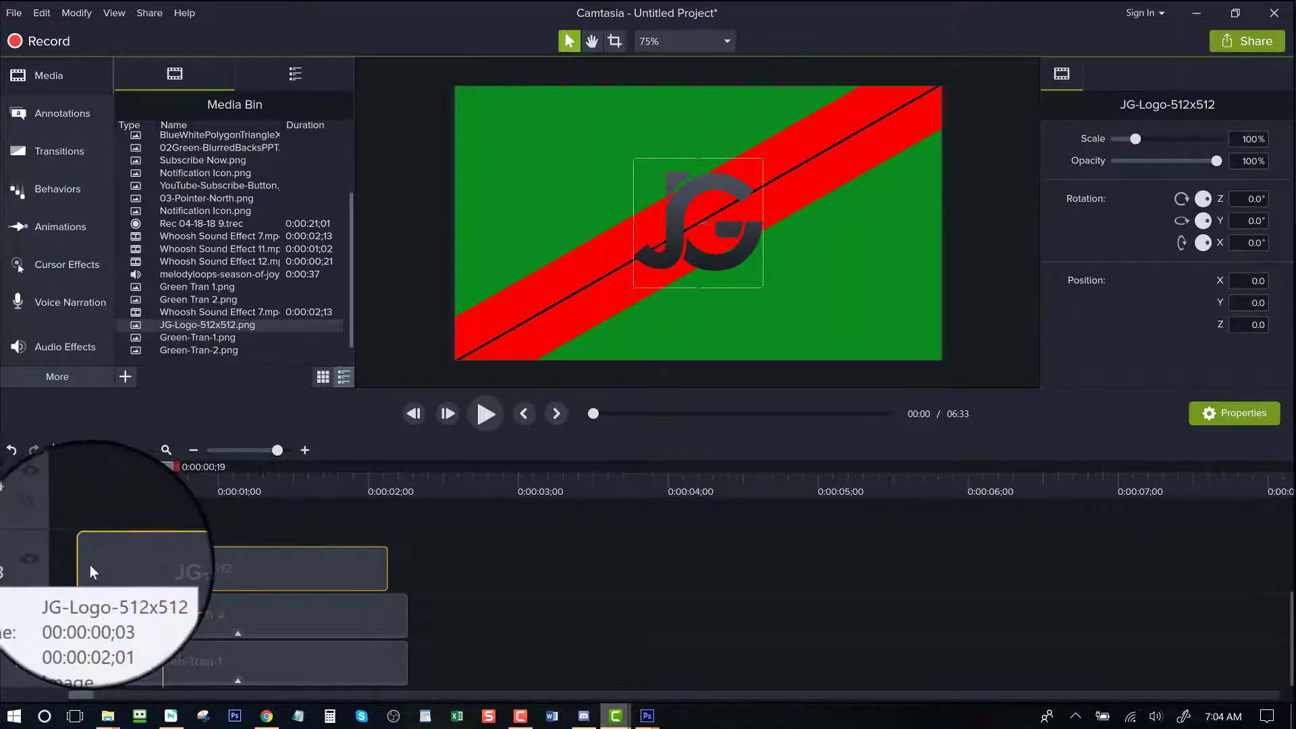
{"action": "left_click_drag", "start_coordinate": [82, 565], "coordinate": [153, 552]}
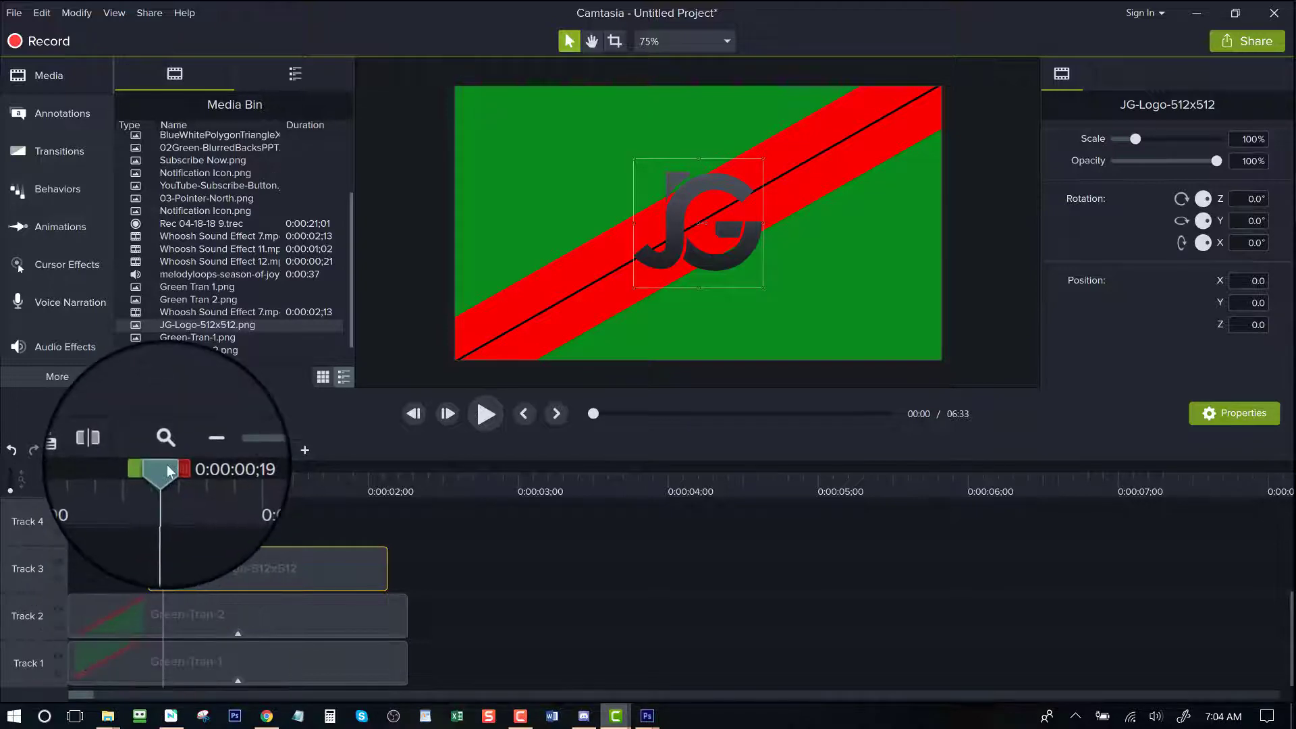
{"action": "left_click_drag", "start_coordinate": [165, 464], "coordinate": [157, 466]}
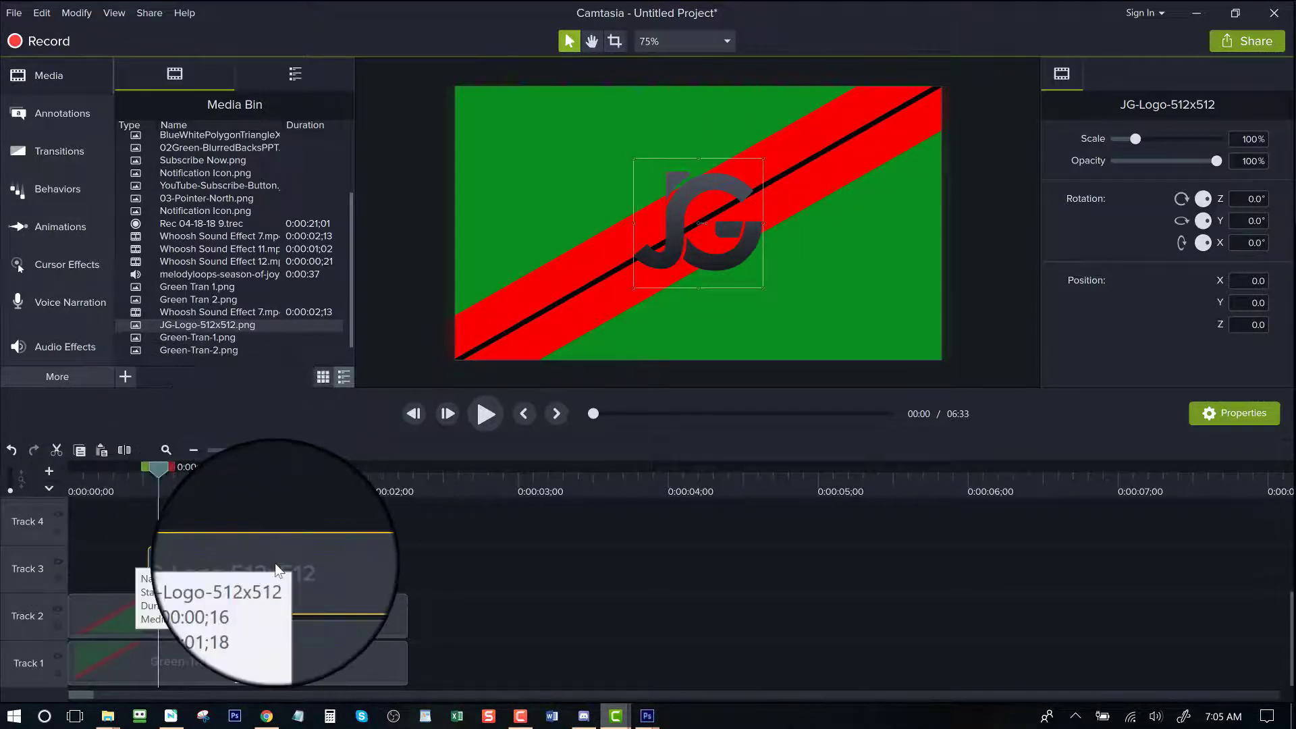
{"action": "left_click", "coordinate": [64, 228]}
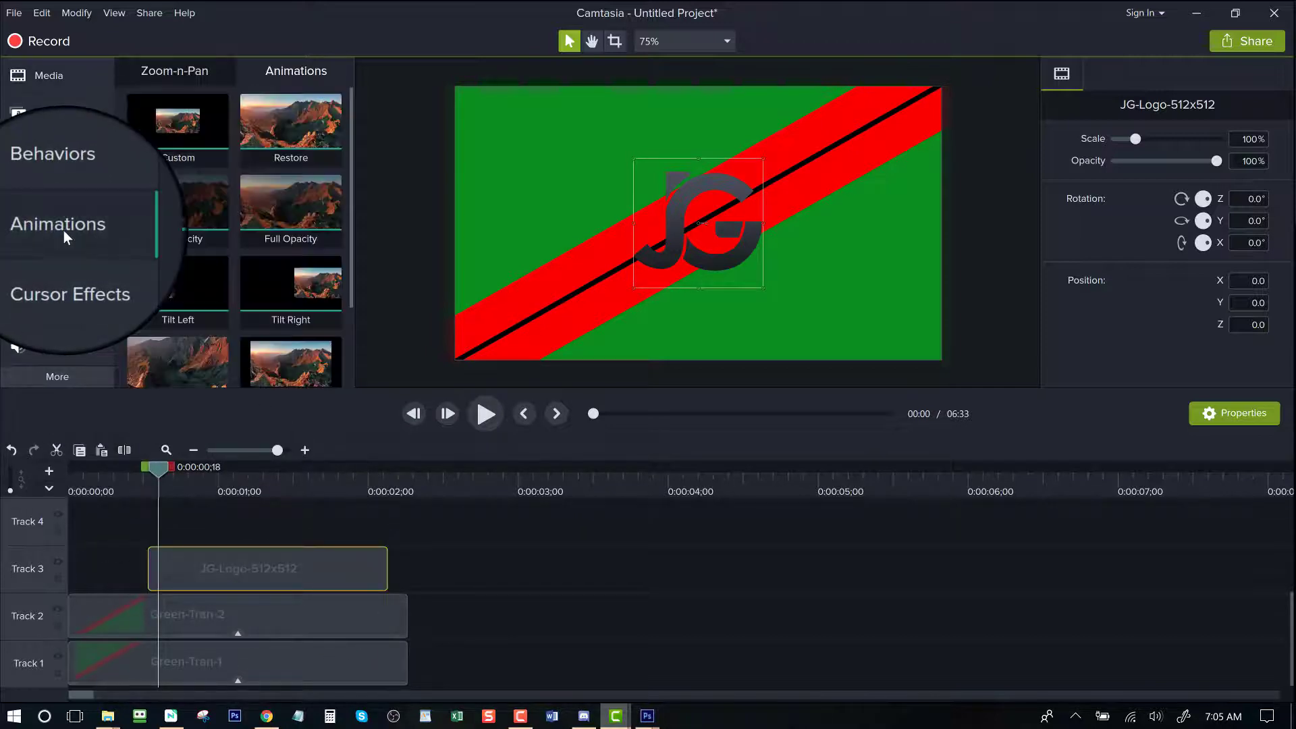
{"action": "left_click_drag", "start_coordinate": [178, 125], "coordinate": [183, 560]}
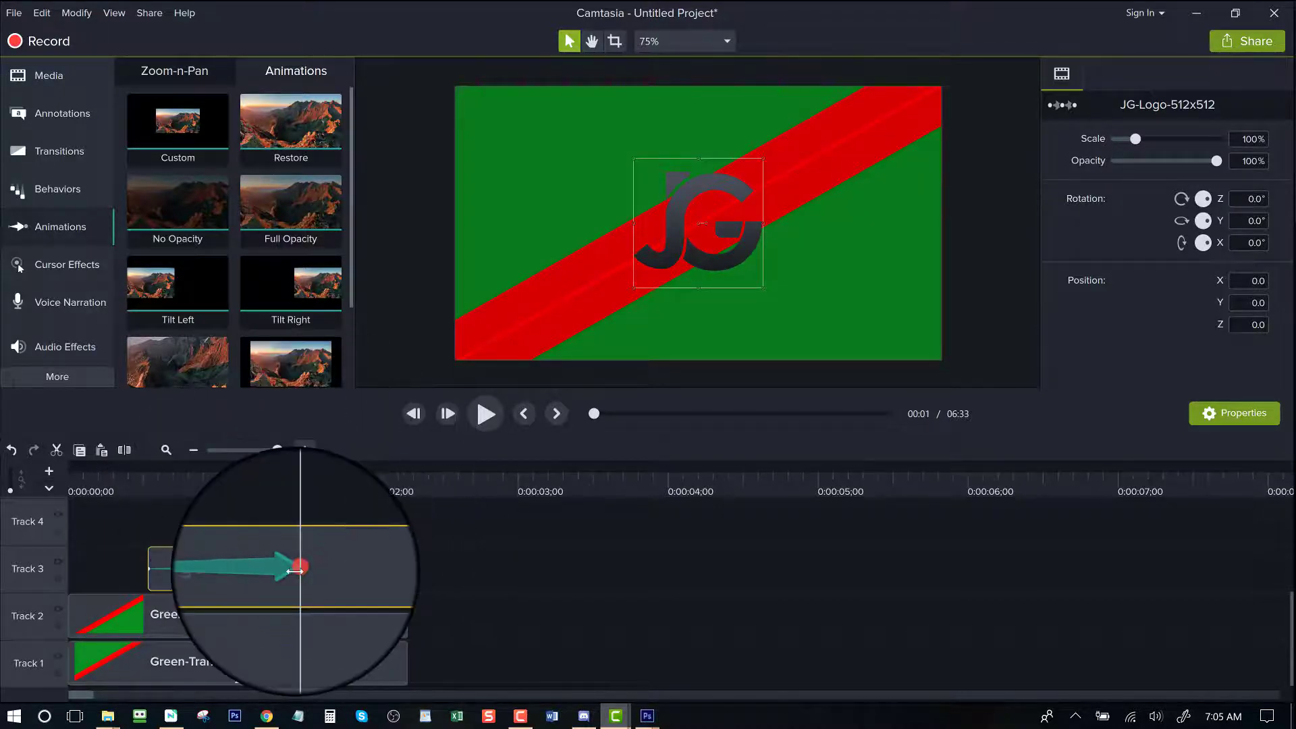
{"action": "left_click", "coordinate": [291, 569]}
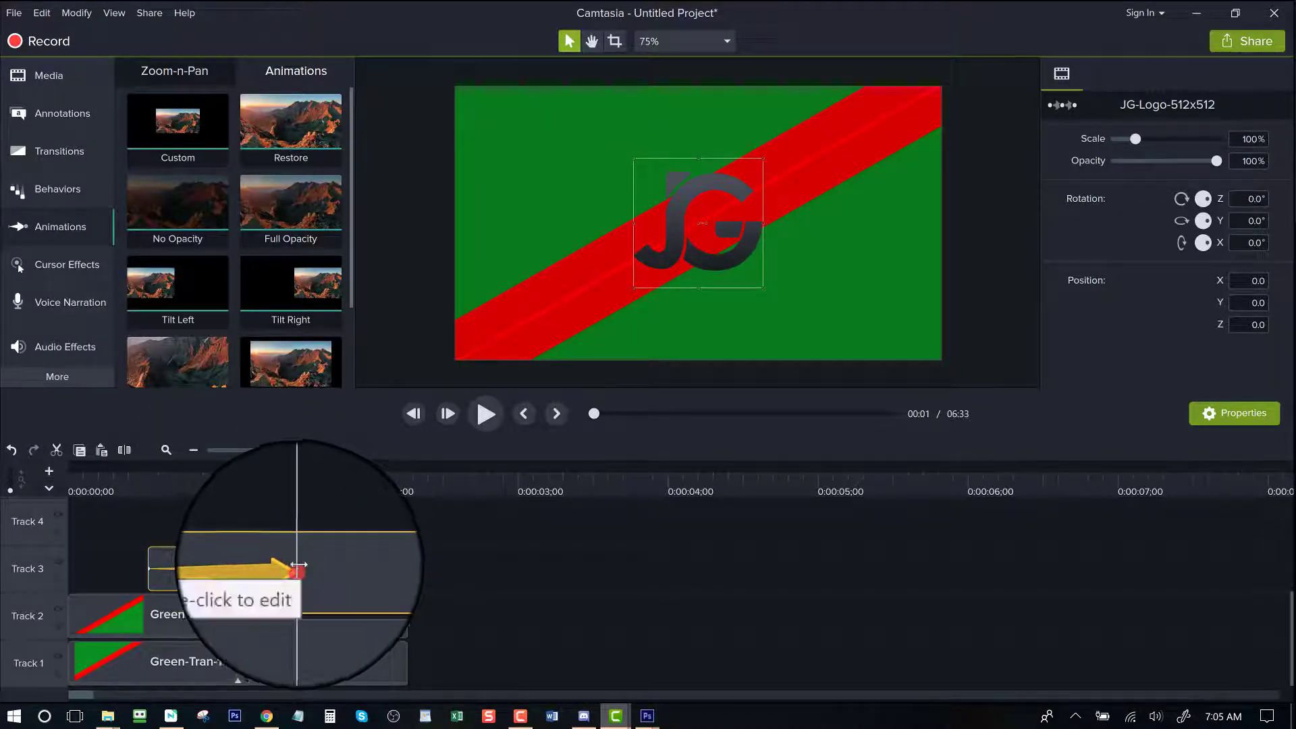
{"action": "key", "text": "Delete"}
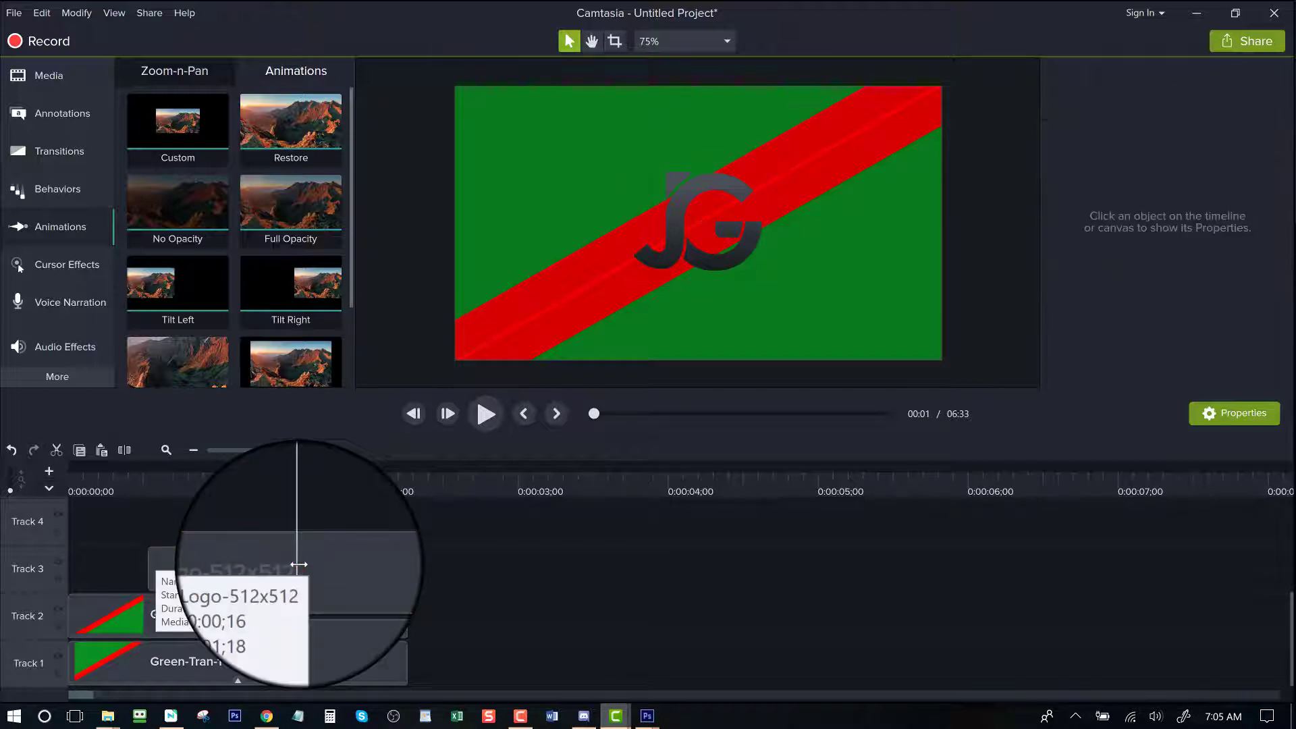
Step: Move the JG logo down below the canvas, to about X 24 and Y -812
{"action": "left_click", "coordinate": [691, 211]}
{"action": "left_click_drag", "start_coordinate": [679, 205], "coordinate": [686, 411]}
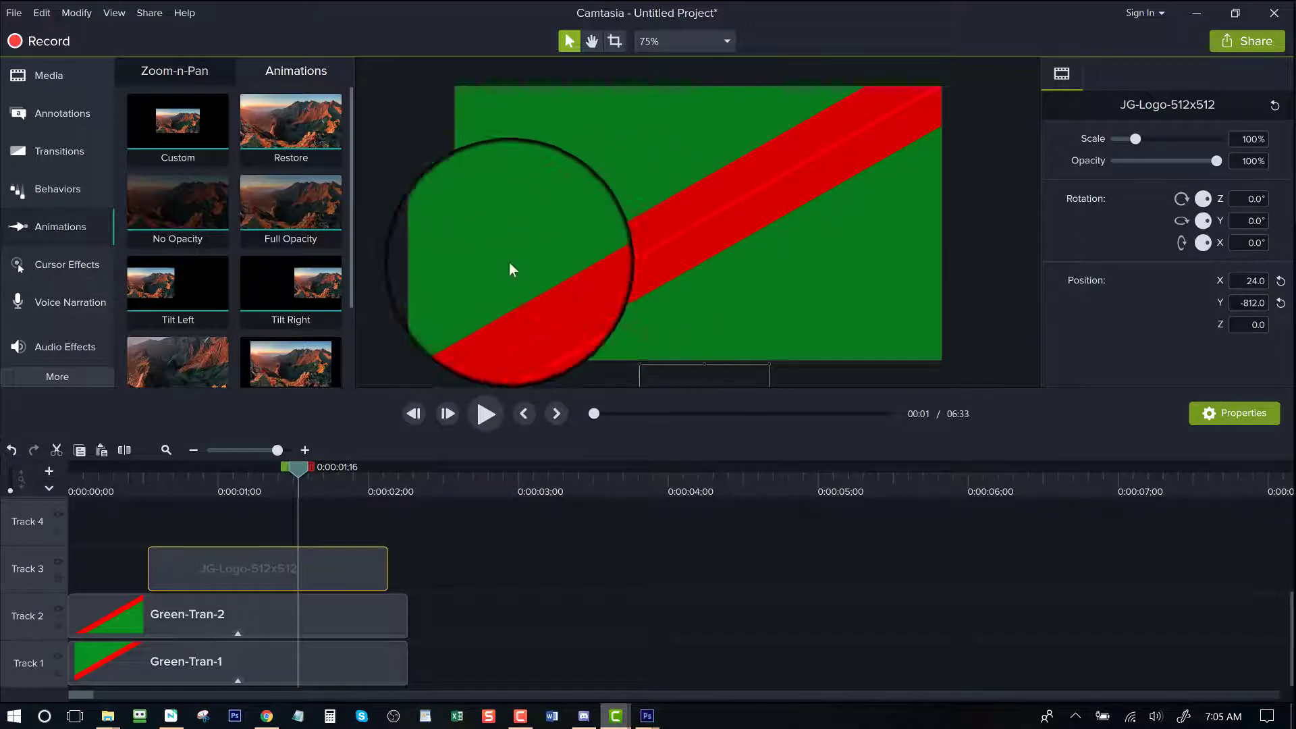
Step: Add a Custom animation that brings the logo up to about X -22.7, Y -28 near the canvas center, ending at about 0:00:01;01
{"action": "left_click_drag", "start_coordinate": [192, 132], "coordinate": [221, 574]}
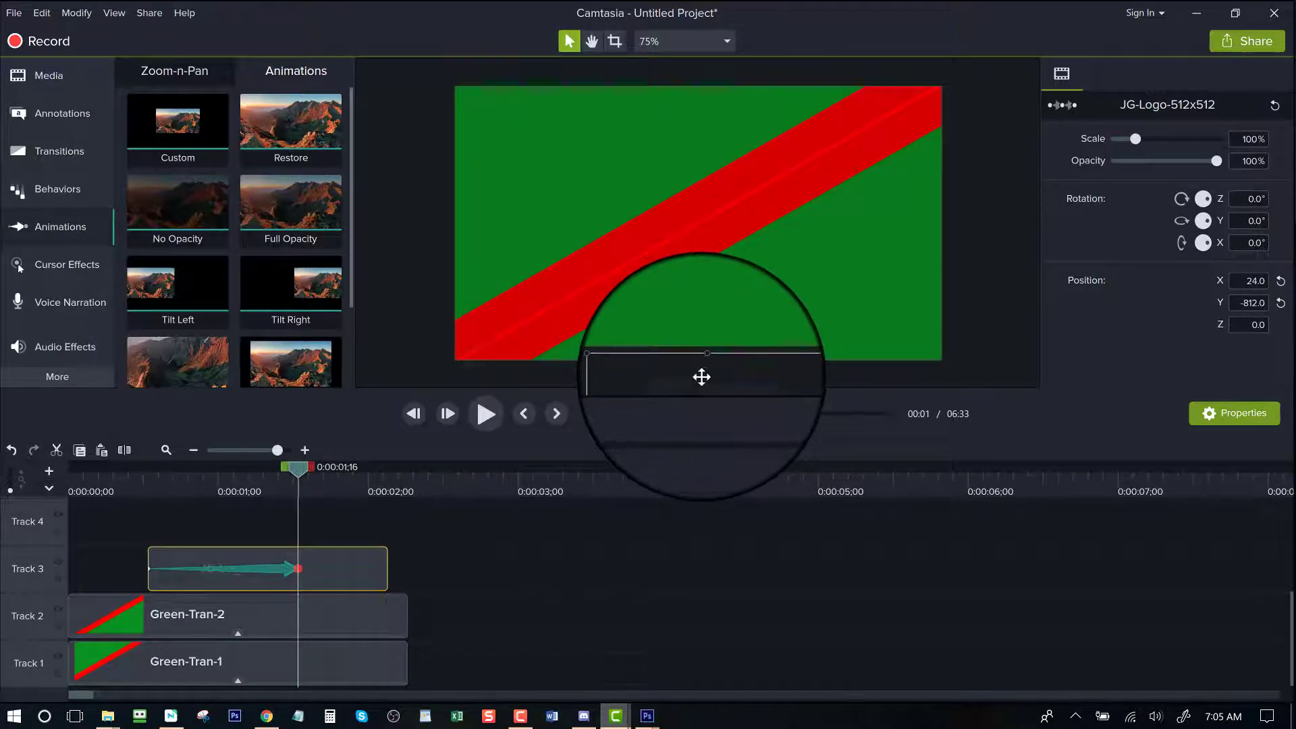
{"action": "left_click_drag", "start_coordinate": [700, 376], "coordinate": [689, 180]}
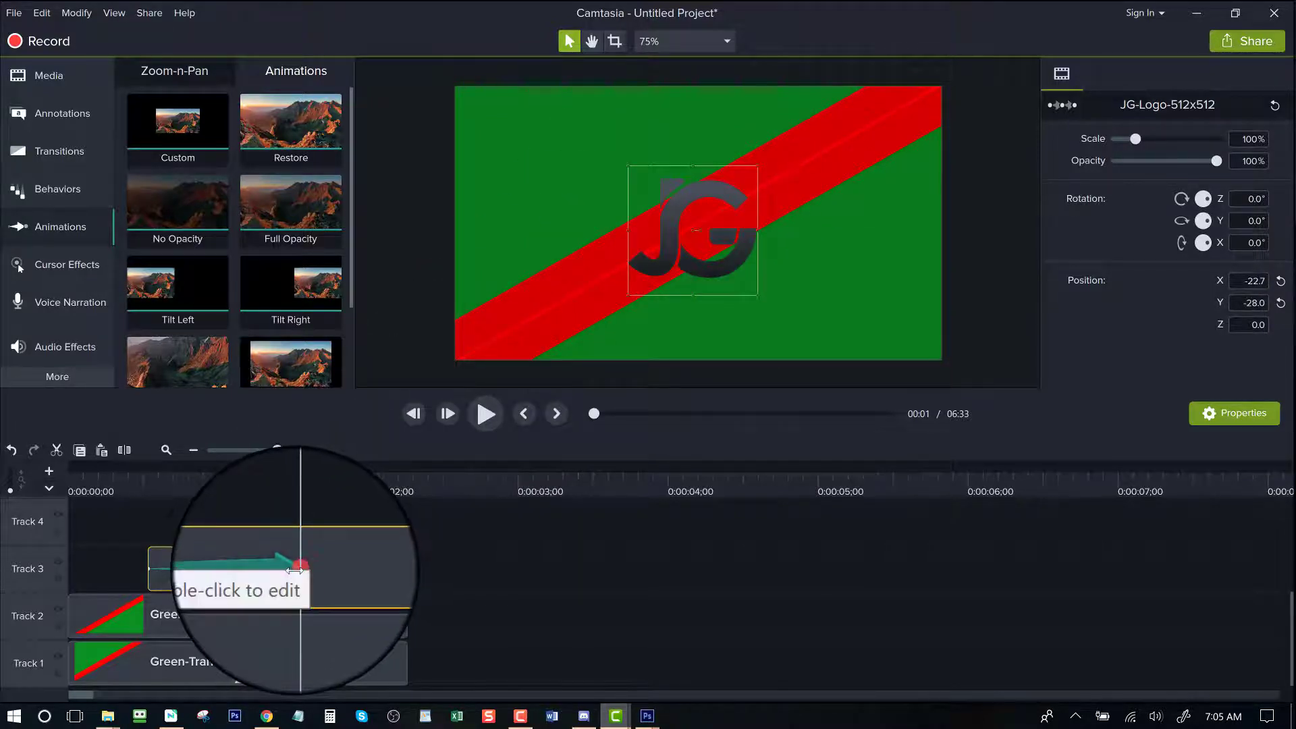
{"action": "left_click_drag", "start_coordinate": [294, 571], "coordinate": [222, 567]}
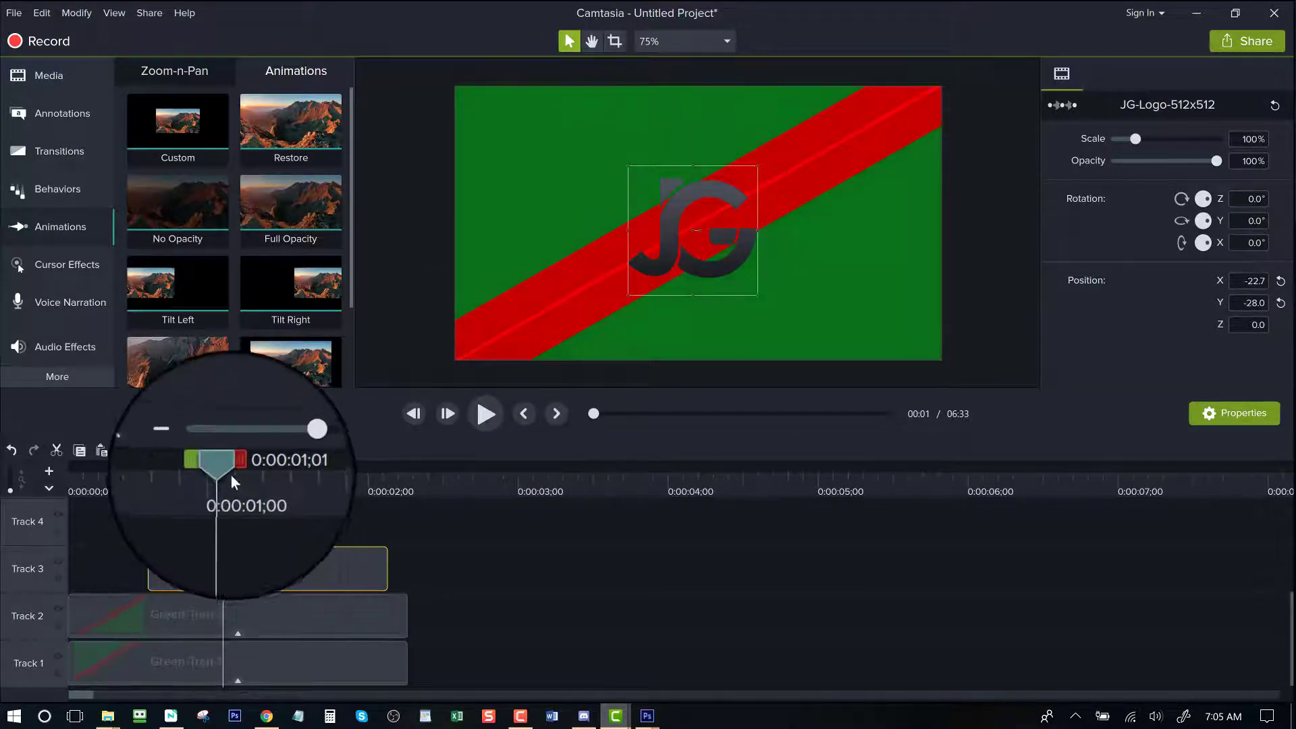
Step: Play the transition from the start to check the logo's rise to the canvas center
{"action": "left_click_drag", "start_coordinate": [231, 481], "coordinate": [131, 484]}
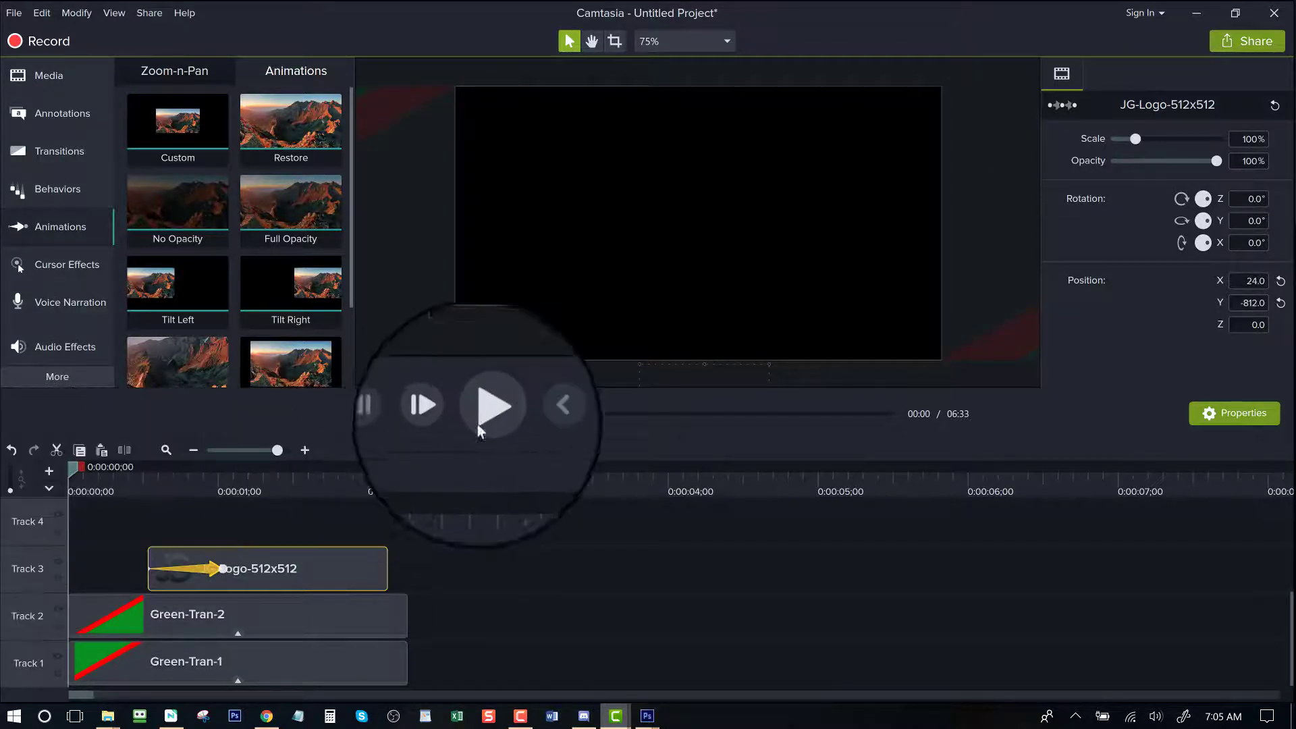
{"action": "left_click", "coordinate": [483, 416]}
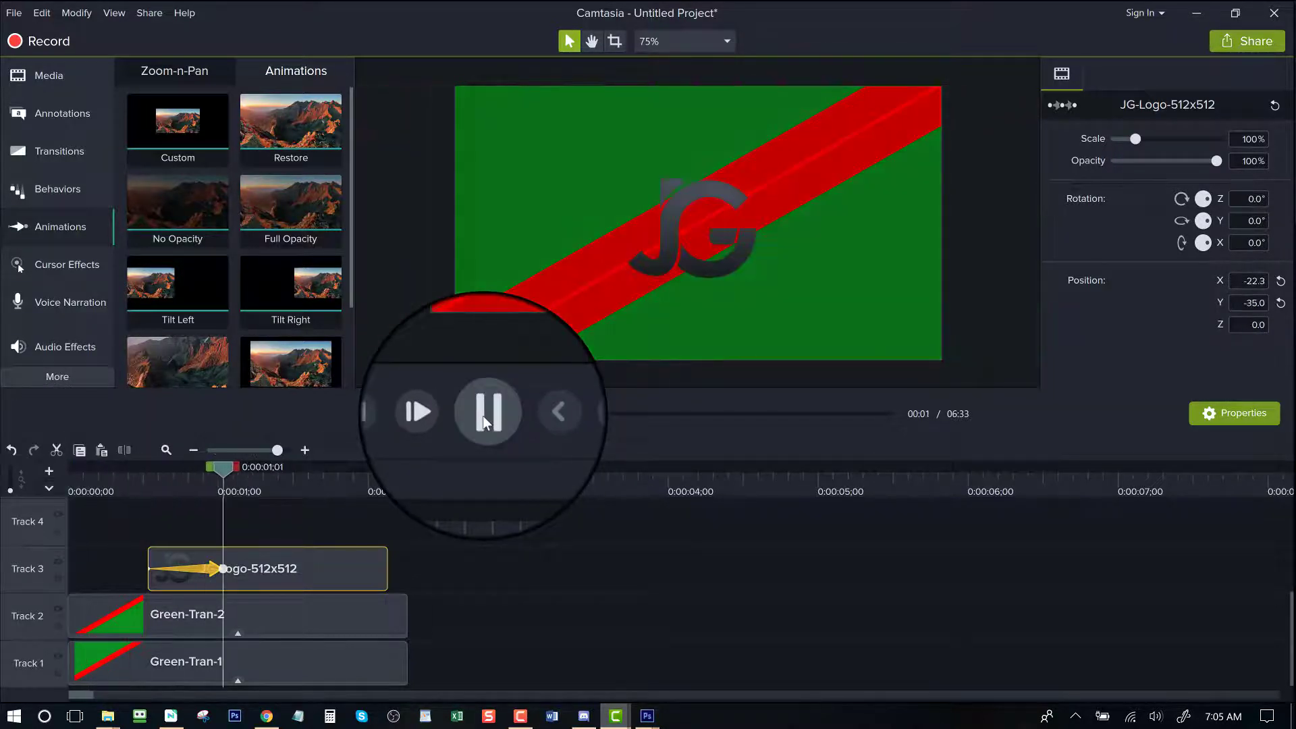
{"action": "left_click", "coordinate": [483, 416]}
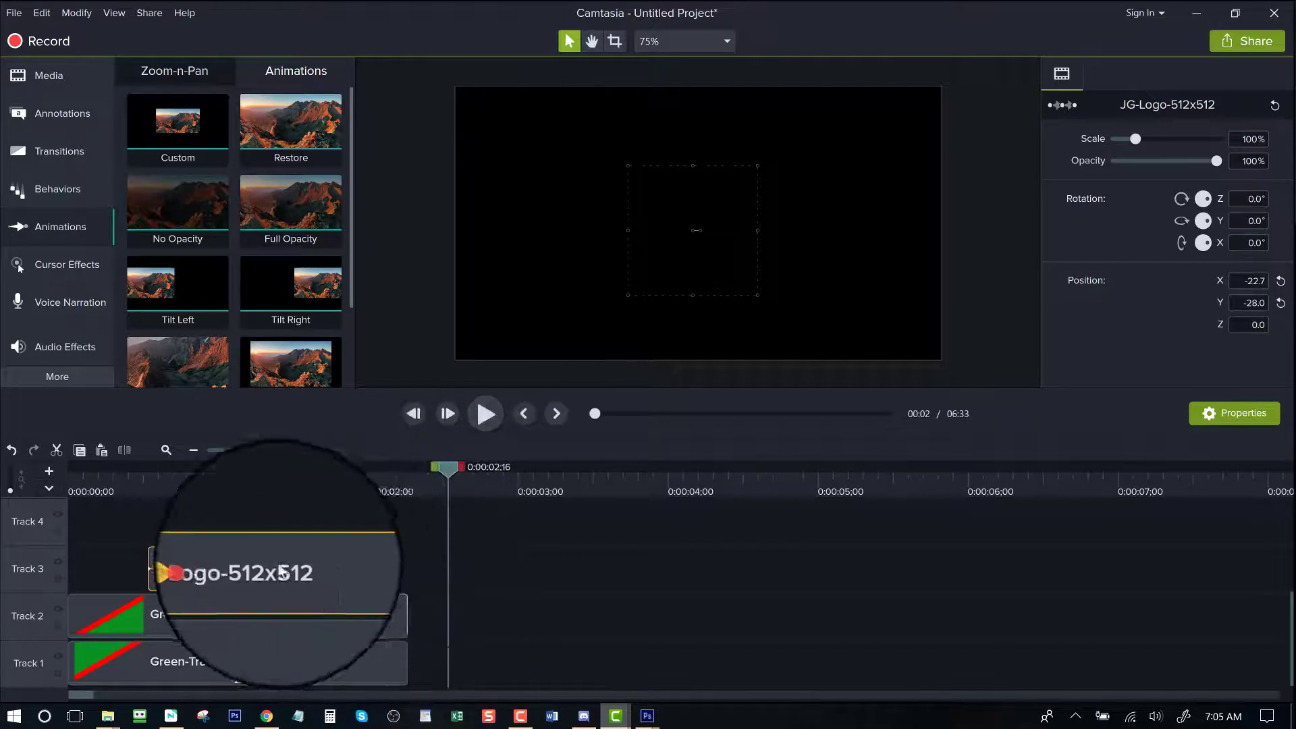
Step: Add a second Custom animation after the logo's rise that rotates it 360° about Z, ending at about 0:00:01;16
{"action": "left_click_drag", "start_coordinate": [449, 470], "coordinate": [229, 516]}
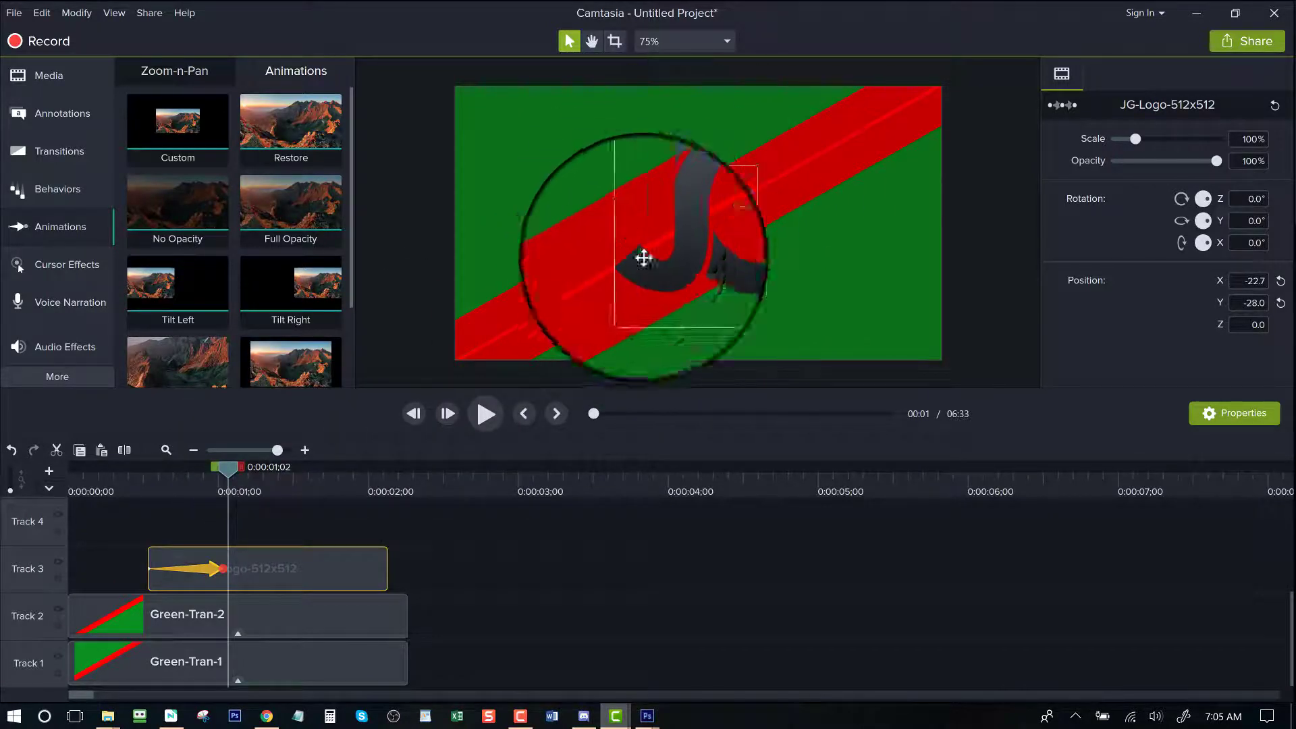
{"action": "left_click_drag", "start_coordinate": [196, 133], "coordinate": [270, 561]}
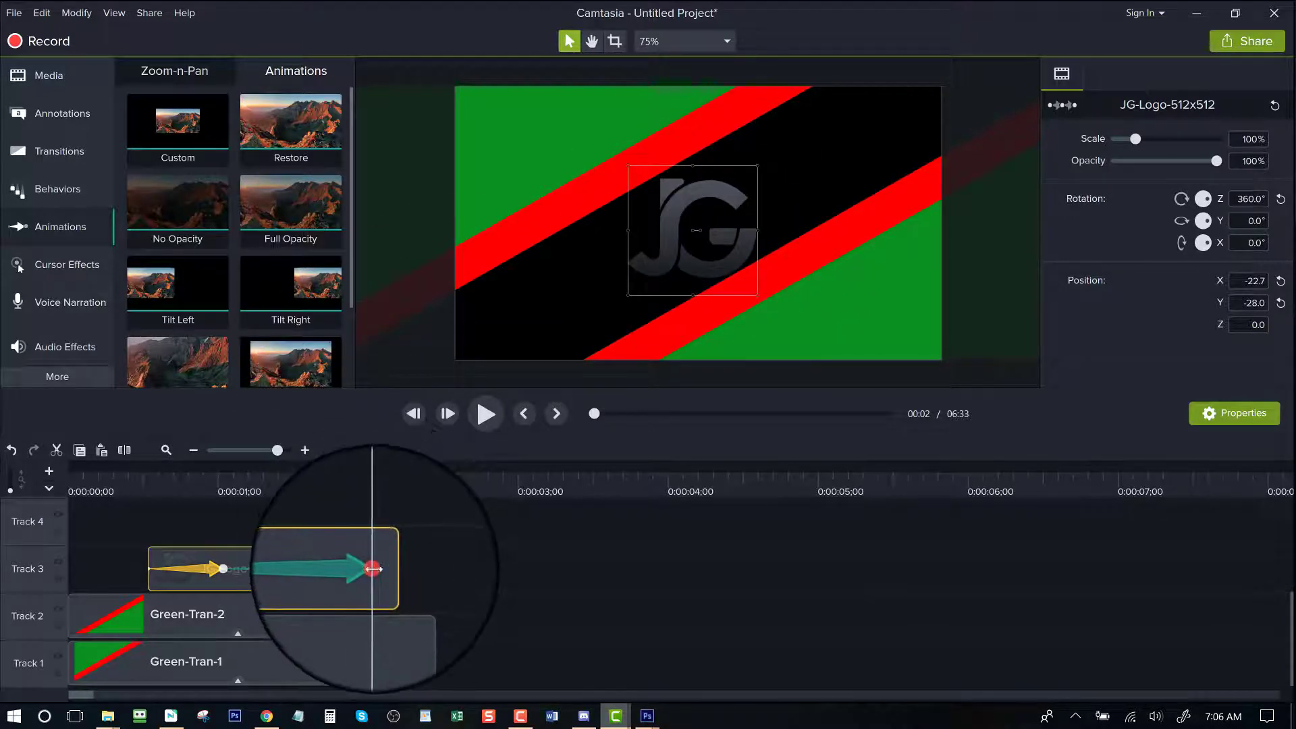
{"action": "left_click_drag", "start_coordinate": [373, 569], "coordinate": [297, 569]}
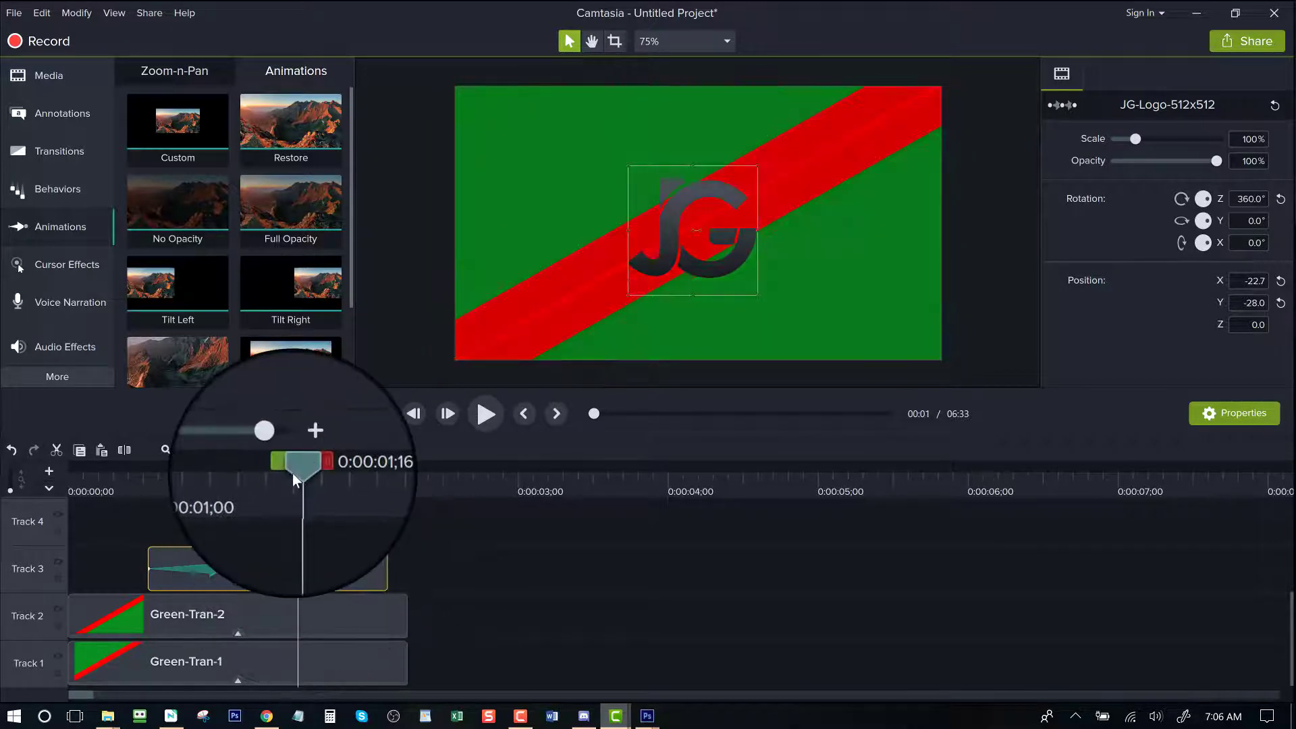
Step: Play the transition from just before the logo clip to check its spin
{"action": "left_click_drag", "start_coordinate": [293, 473], "coordinate": [136, 508]}
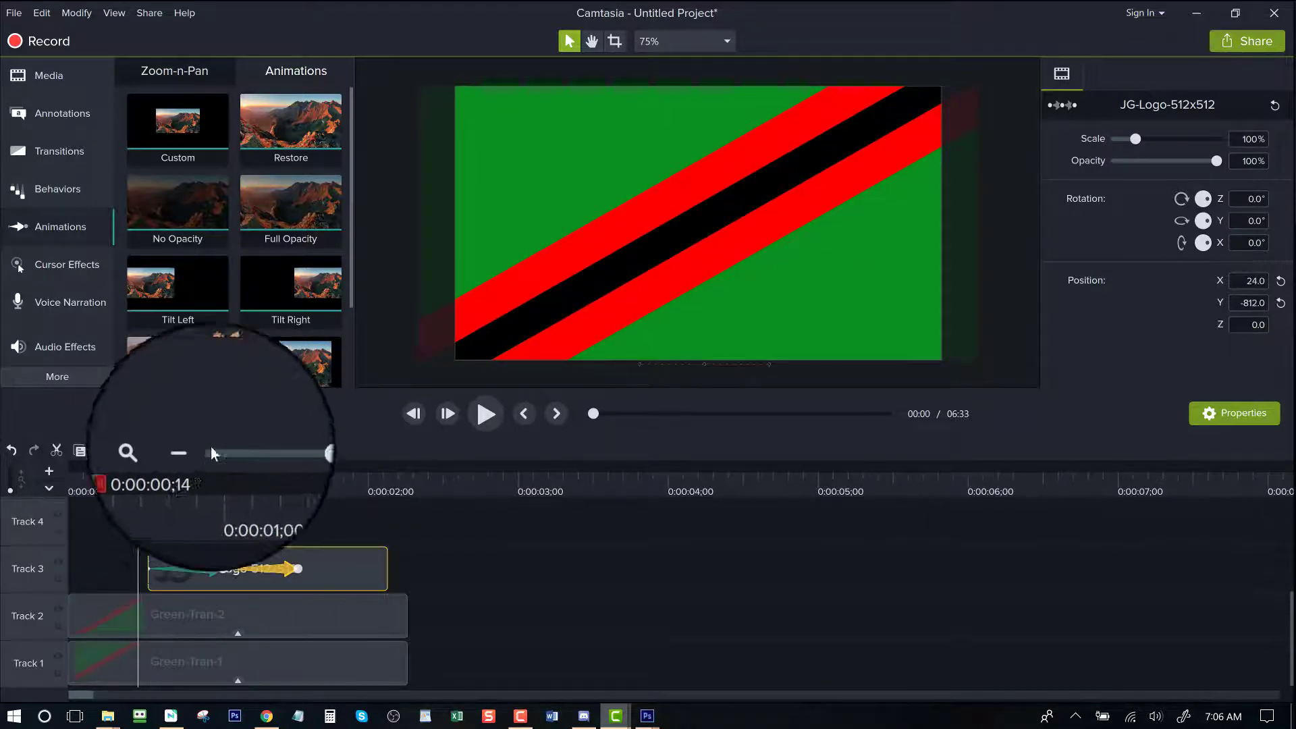
{"action": "left_click", "coordinate": [481, 412]}
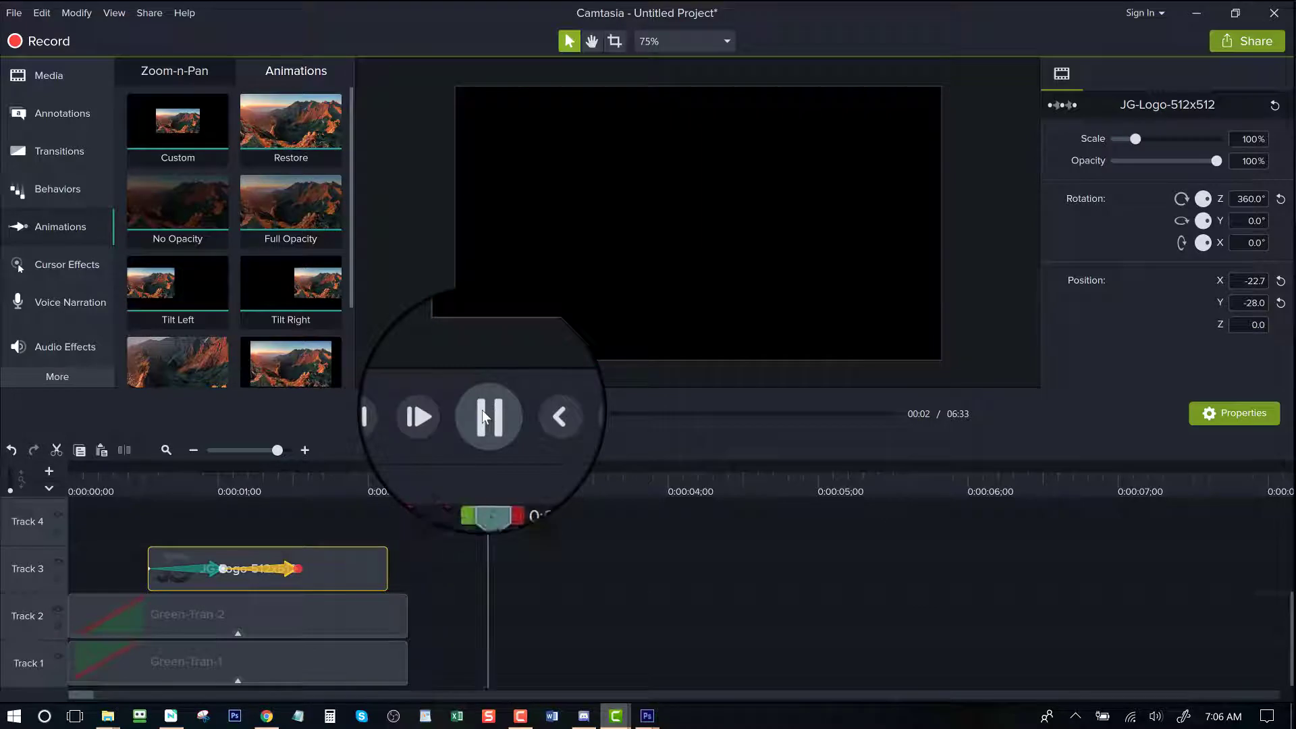
{"action": "left_click", "coordinate": [483, 413]}
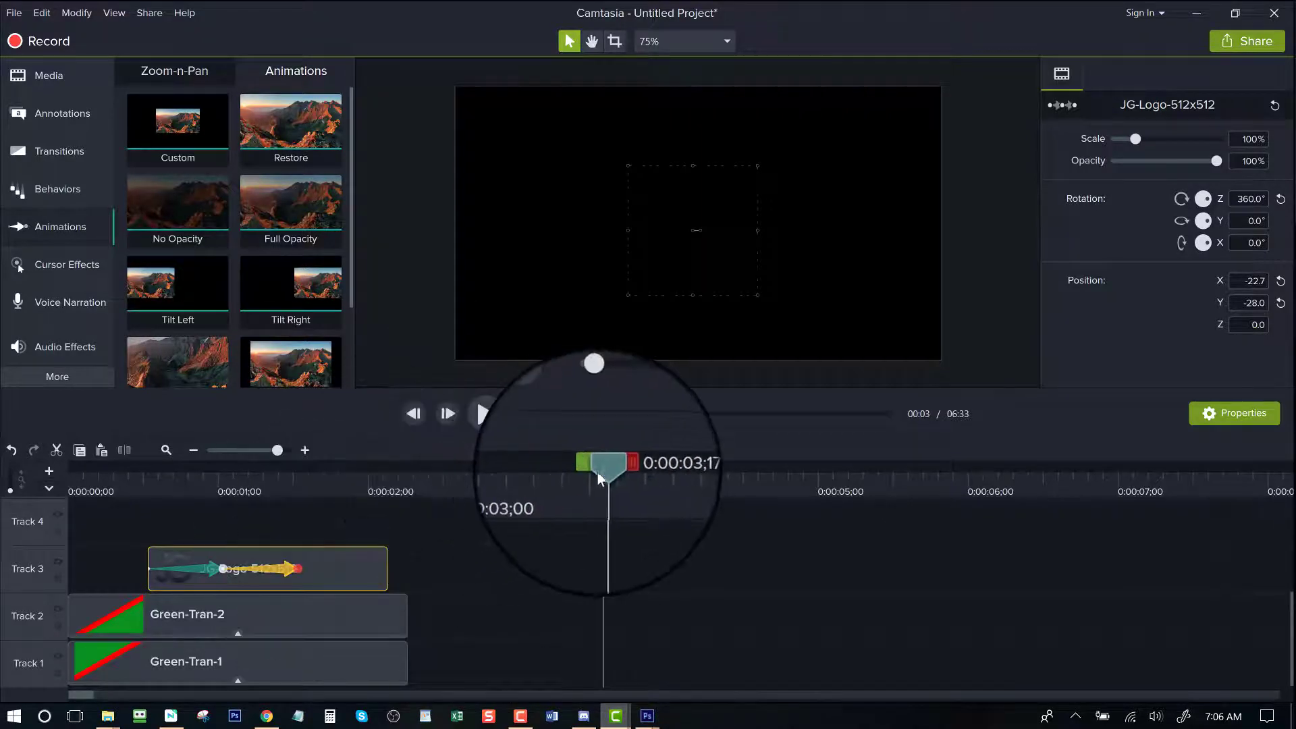
Step: Add a third Custom animation that sends the logo above the canvas to about X -69.3, Y 817.3, ending at about 0:00:02;03
{"action": "left_click", "coordinate": [309, 533]}
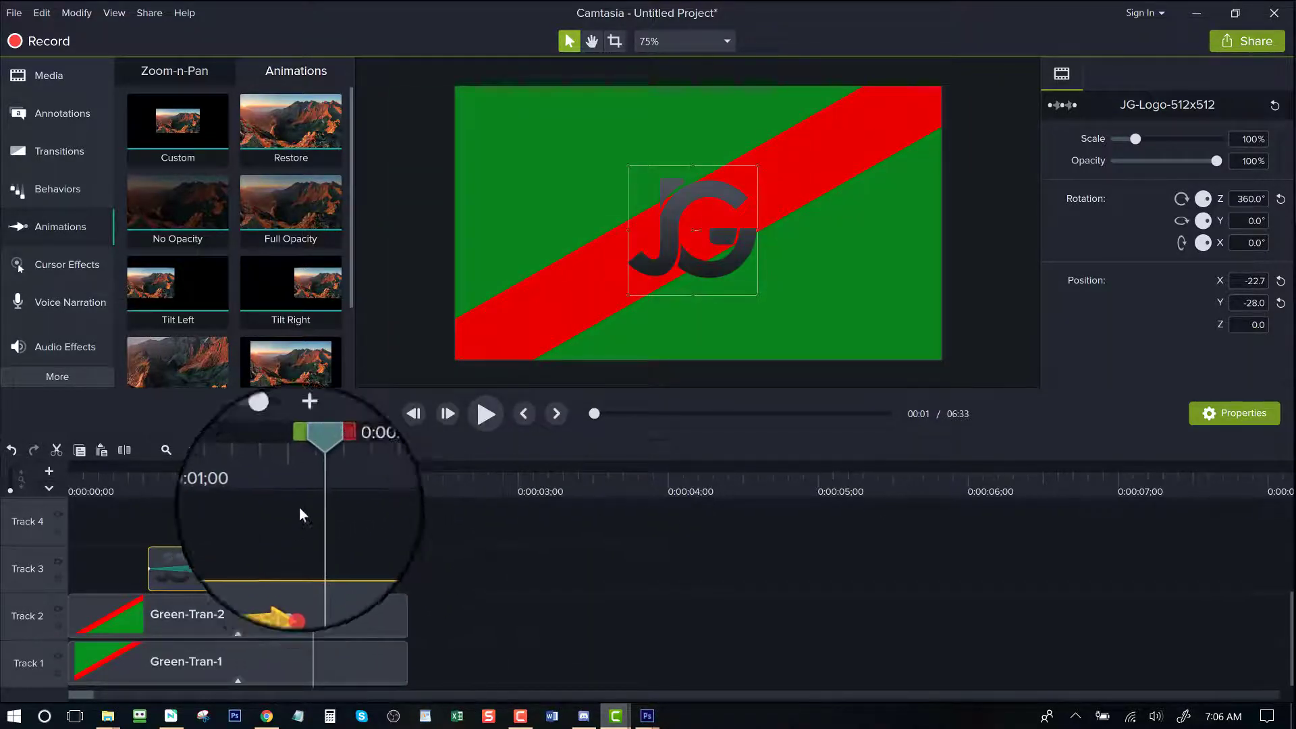
{"action": "left_click_drag", "start_coordinate": [179, 147], "coordinate": [338, 573]}
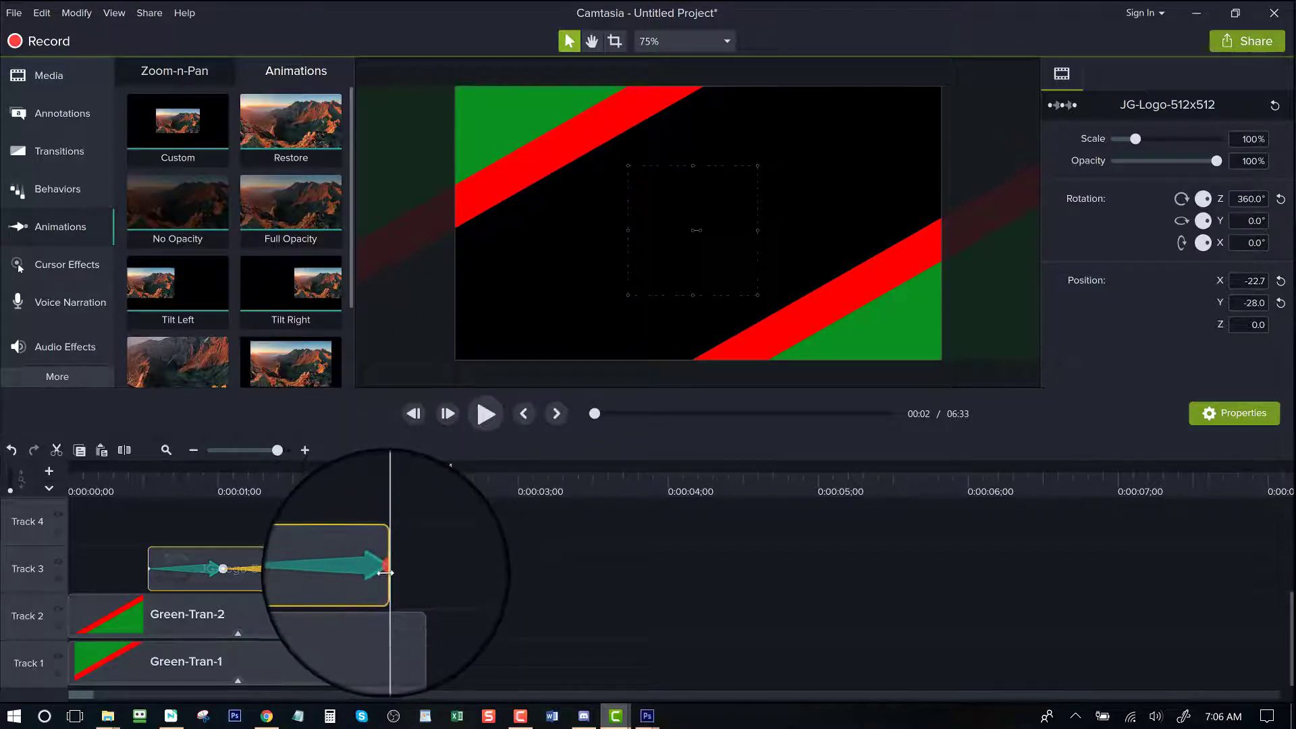
{"action": "left_click_drag", "start_coordinate": [383, 570], "coordinate": [376, 570]}
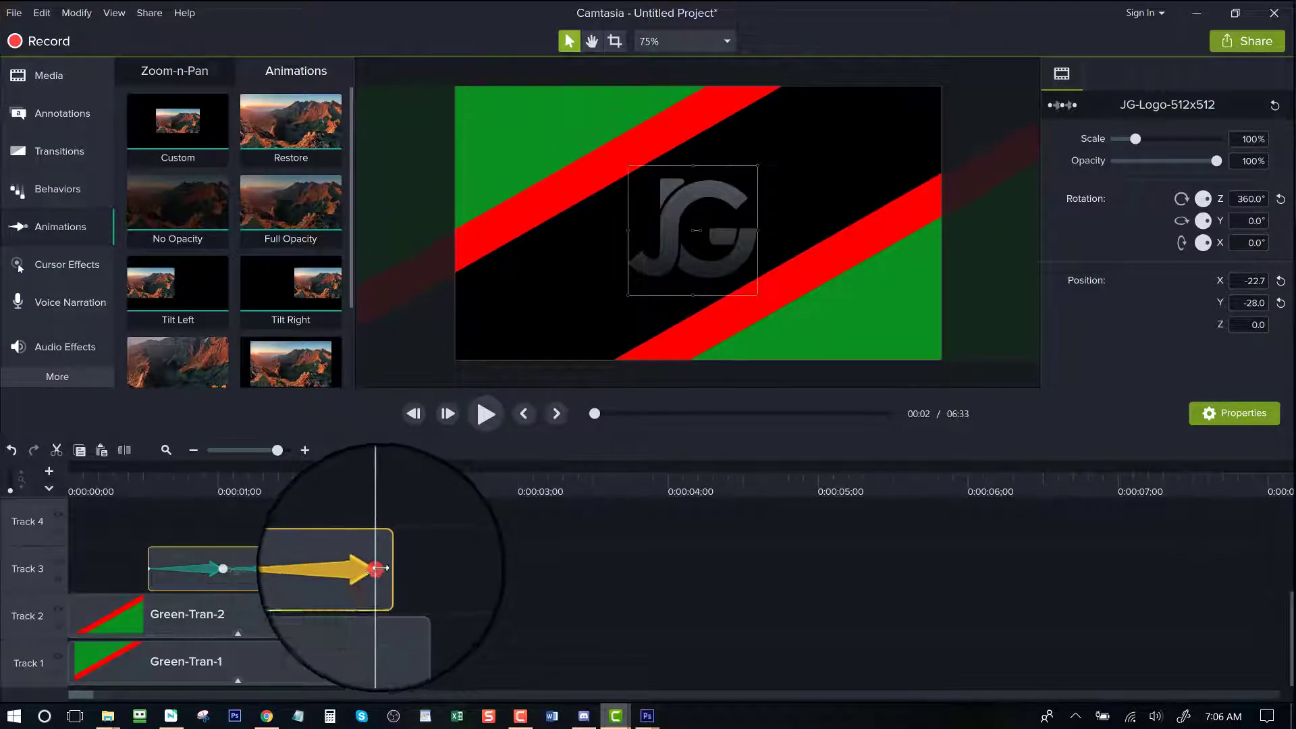
{"action": "left_click_drag", "start_coordinate": [698, 233], "coordinate": [688, 42]}
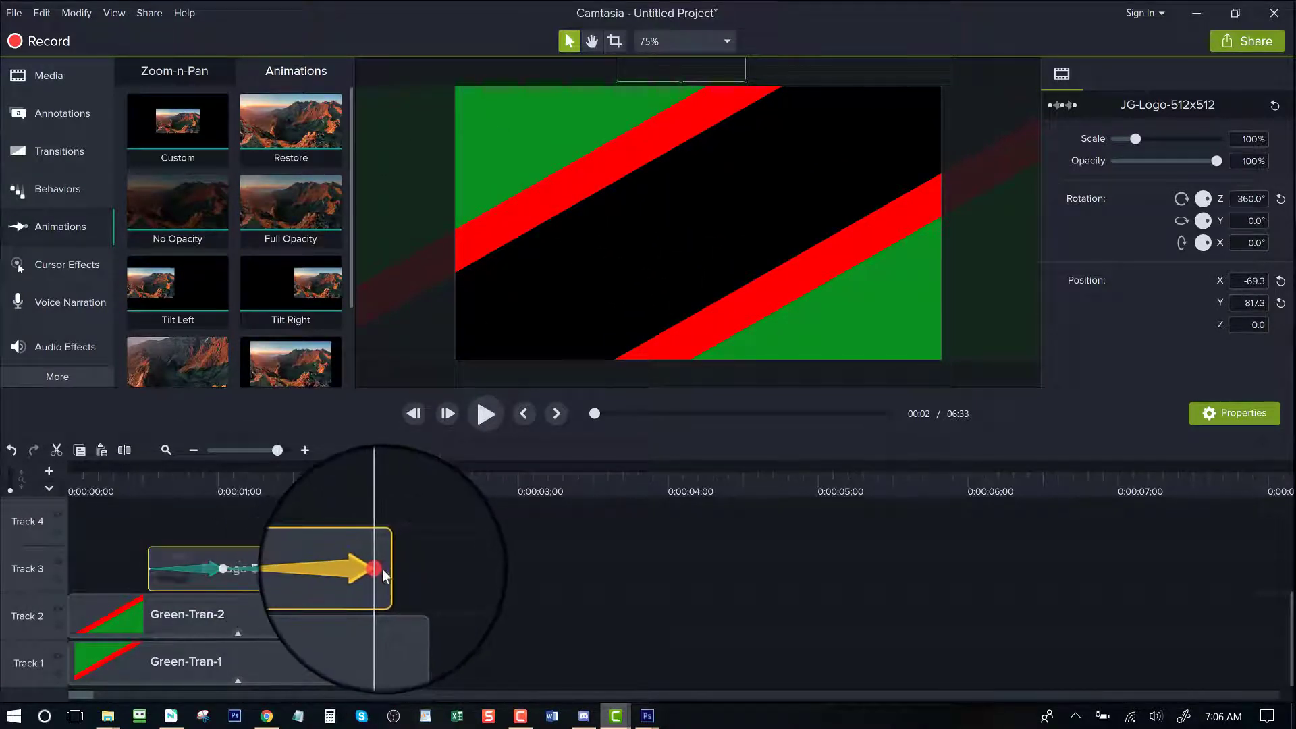
{"action": "left_click_drag", "start_coordinate": [378, 568], "coordinate": [386, 567]}
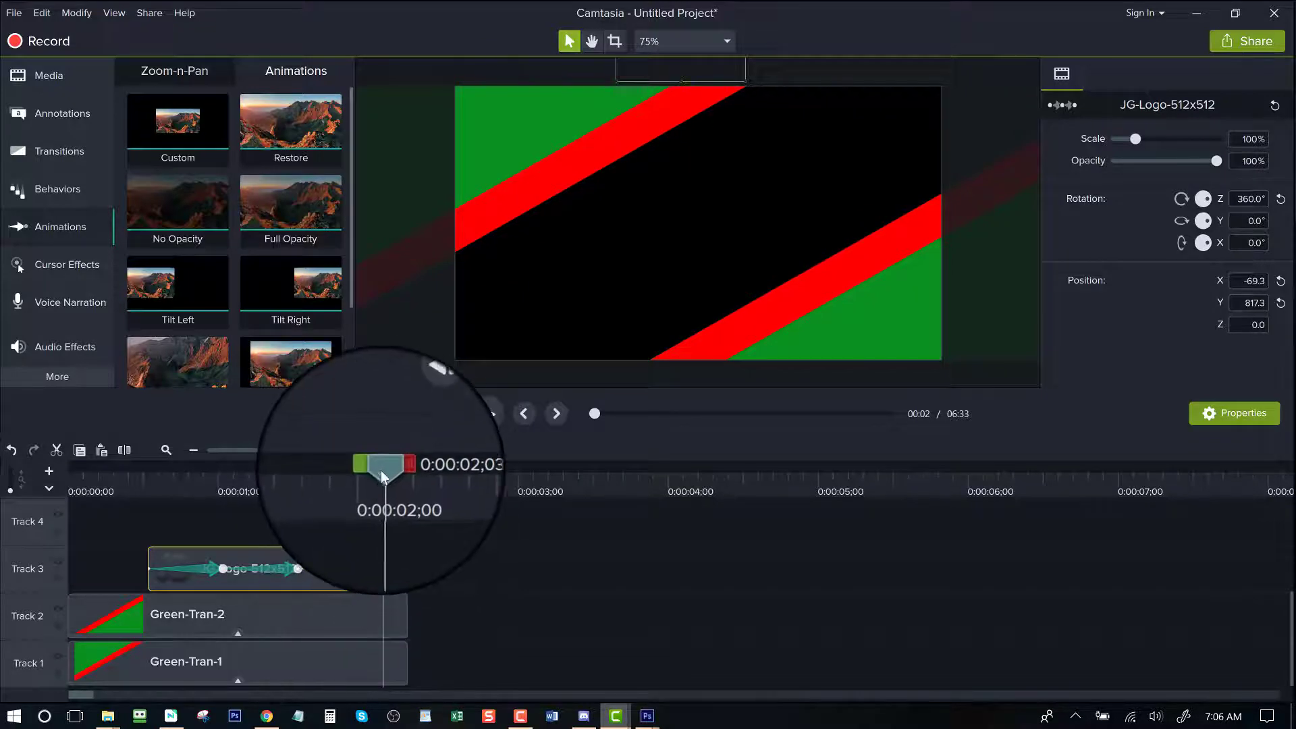
Step: Play the transition from the start to check the logo's exit above the canvas
{"action": "left_click_drag", "start_coordinate": [384, 468], "coordinate": [47, 528]}
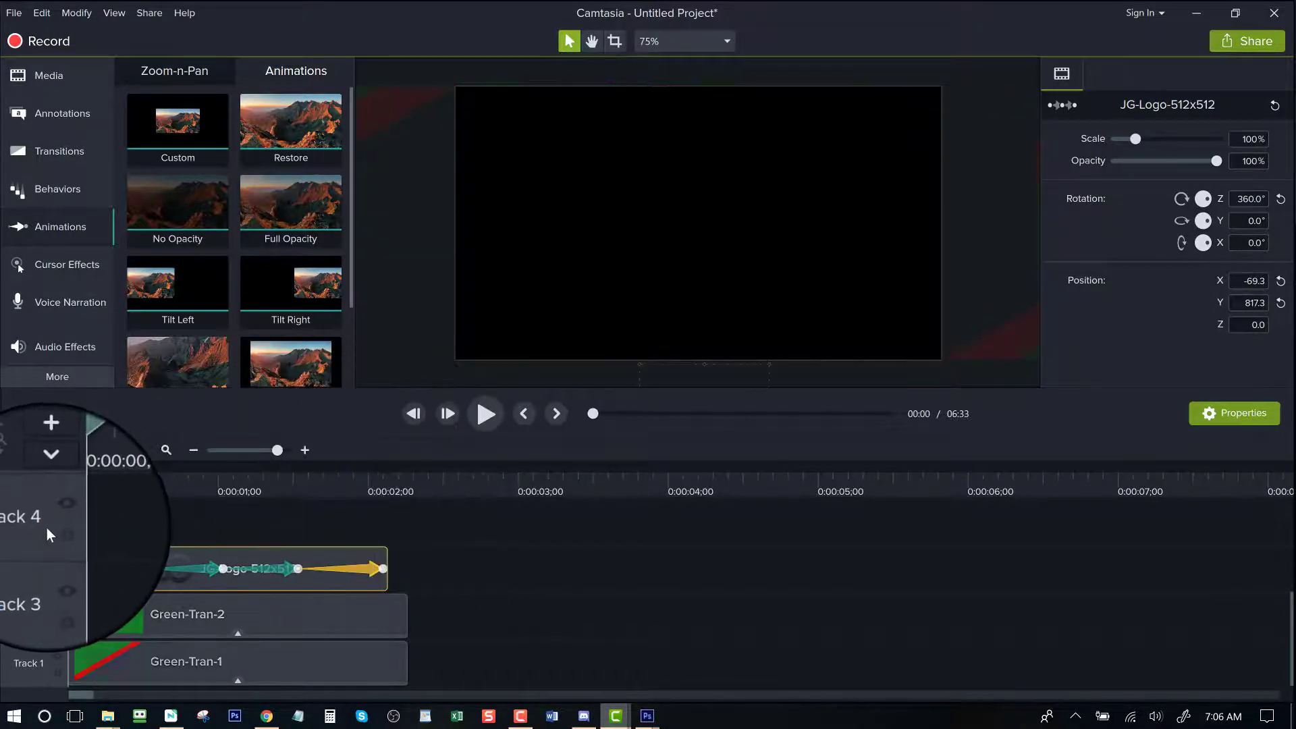
{"action": "left_click", "coordinate": [491, 413]}
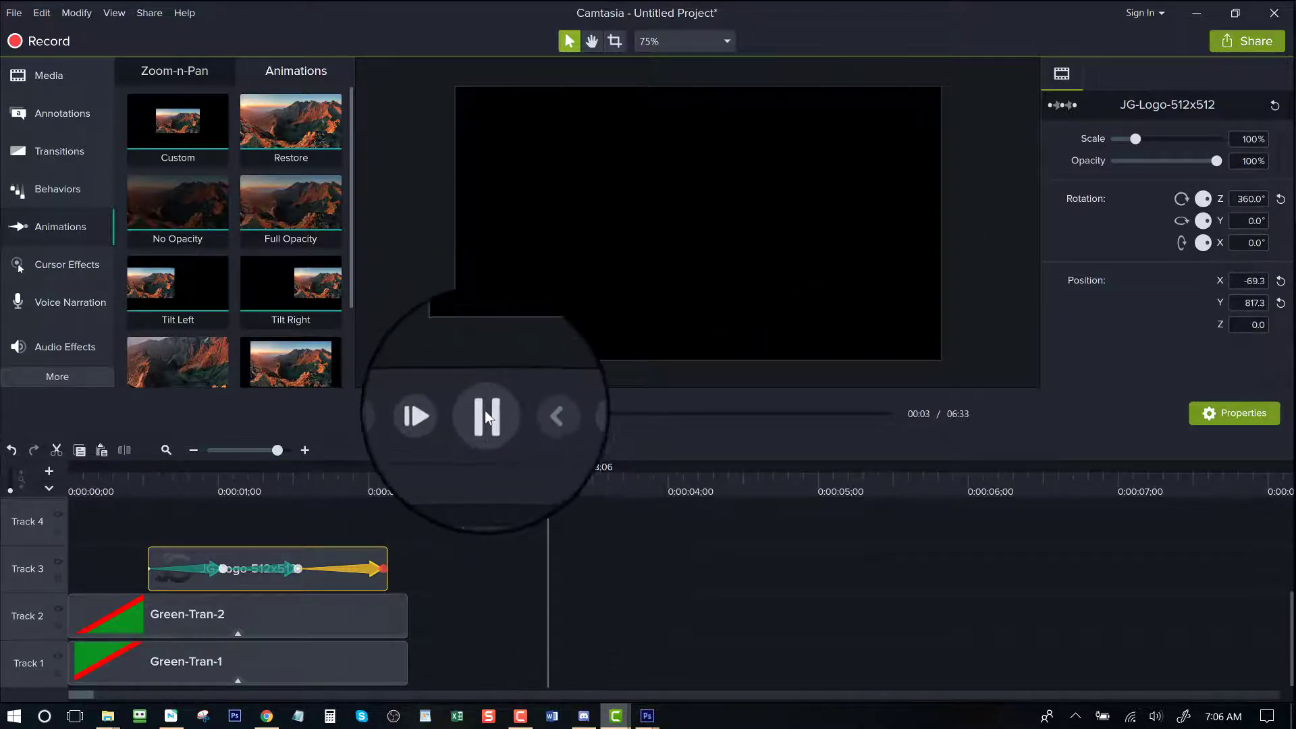
{"action": "left_click", "coordinate": [485, 412]}
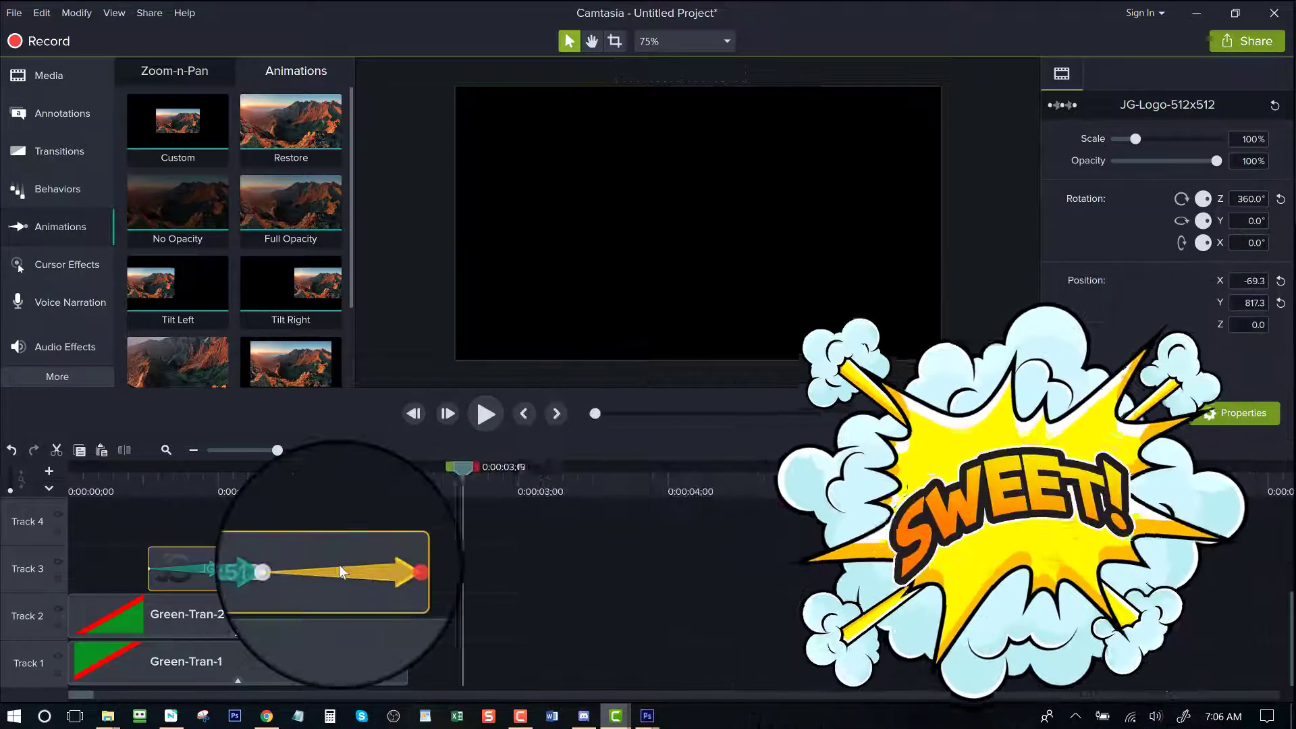
Step: Shorten the logo's spin and exit animations and trim the logo clip's end to just before 0:00:02;00
{"action": "key", "text": "comma"}
{"action": "key", "text": "comma"}
{"action": "key", "text": "comma"}
{"action": "key", "text": "comma"}
{"action": "key", "text": "comma"}
{"action": "key", "text": "comma"}
{"action": "key", "text": "comma"}
{"action": "key", "text": "comma"}
{"action": "key", "text": "comma"}
{"action": "key", "text": "comma"}
{"action": "key", "text": "comma"}
{"action": "key", "text": "comma"}
{"action": "key", "text": "comma"}
{"action": "key", "text": "comma"}
{"action": "key", "text": "comma"}
{"action": "key", "text": "comma"}
{"action": "key", "text": "comma"}
{"action": "key", "text": "comma"}
{"action": "key", "text": "comma"}
{"action": "key", "text": "comma"}
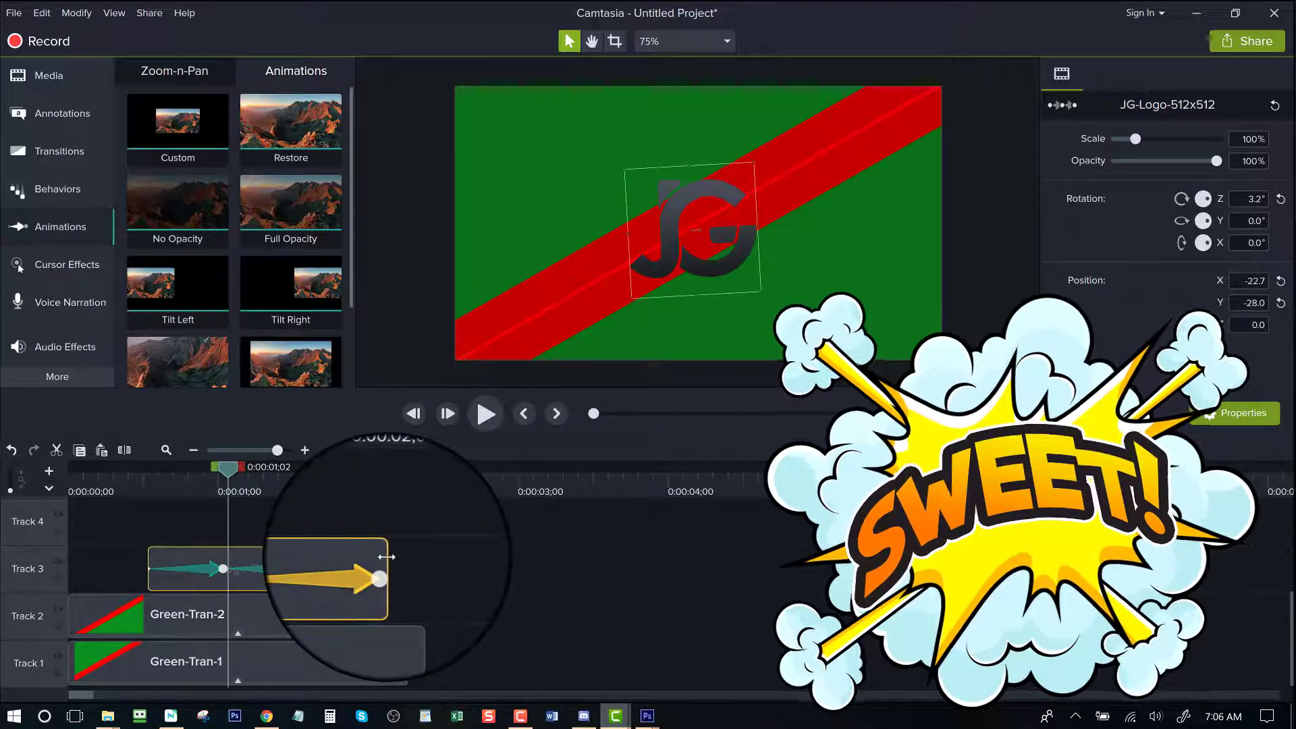
{"action": "left_click_drag", "start_coordinate": [386, 556], "coordinate": [284, 568]}
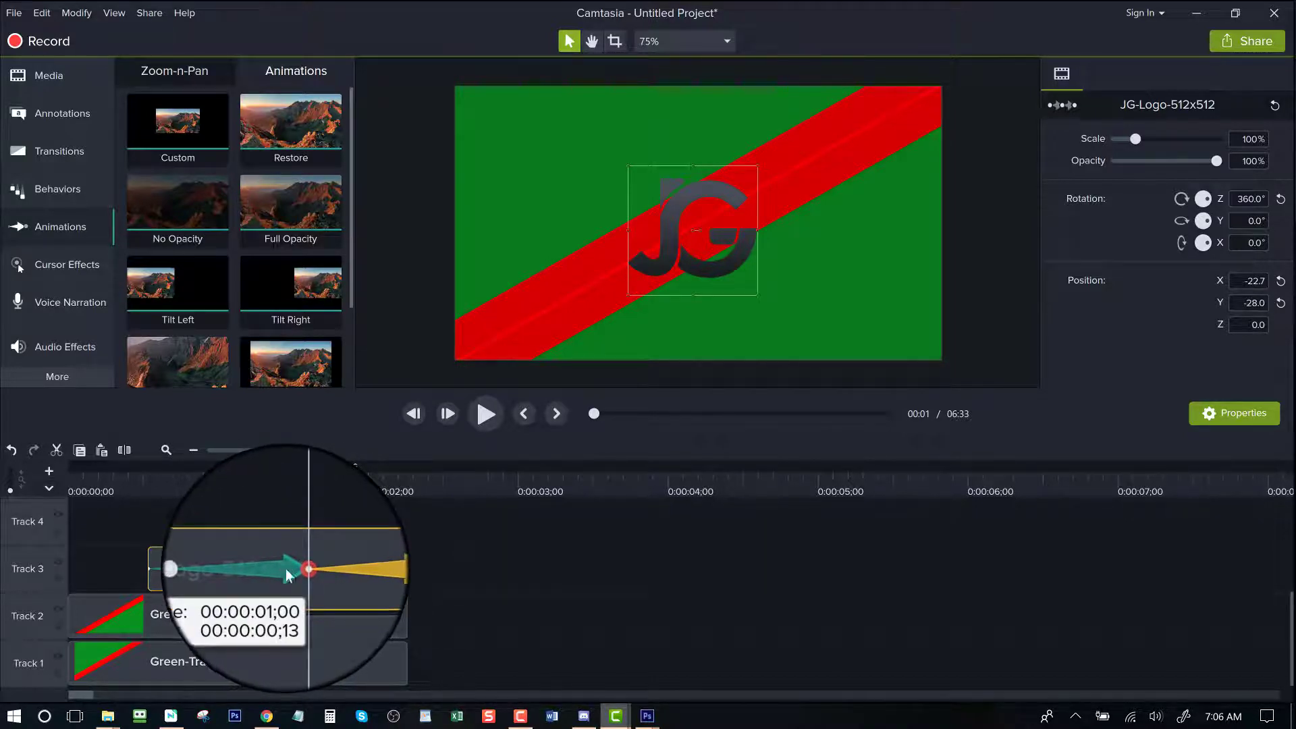
{"action": "left_click", "coordinate": [278, 569]}
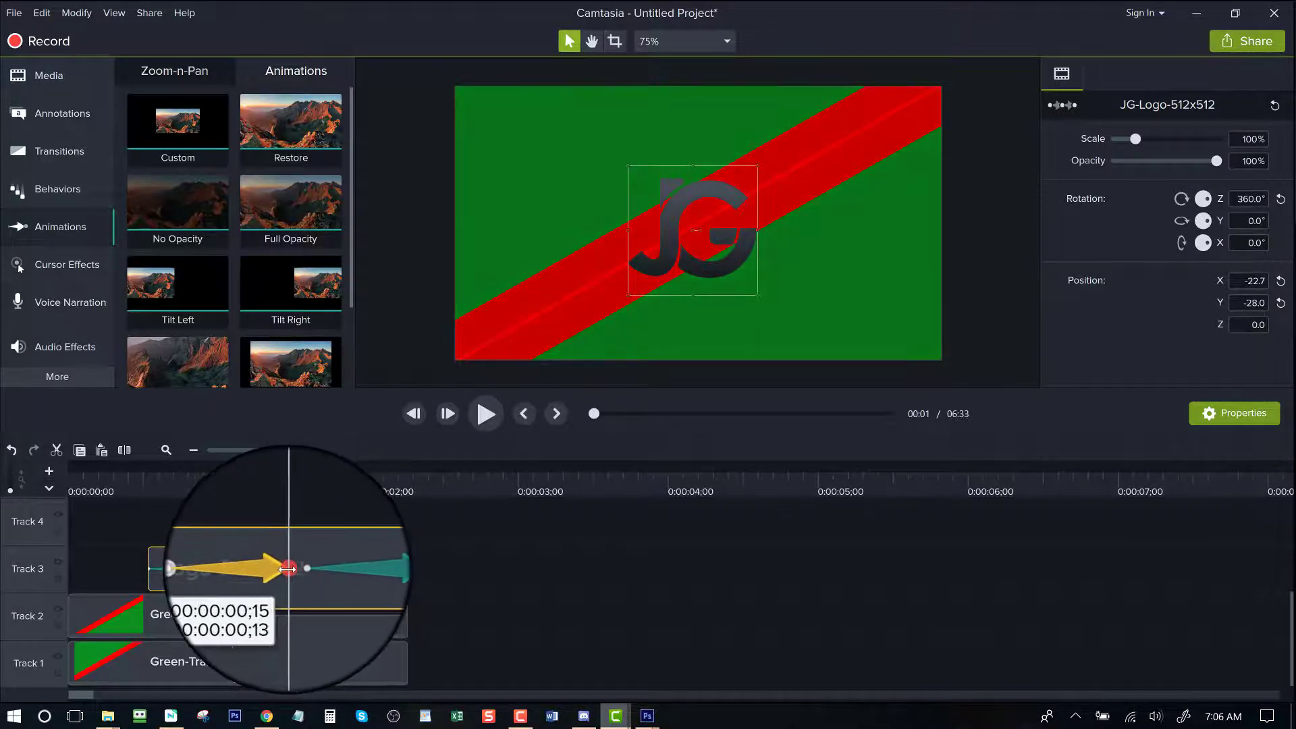
{"action": "left_click_drag", "start_coordinate": [289, 568], "coordinate": [353, 569]}
Step: Play the transition from the start to check the shortened logo animations
{"action": "left_click_drag", "start_coordinate": [288, 470], "coordinate": [27, 496]}
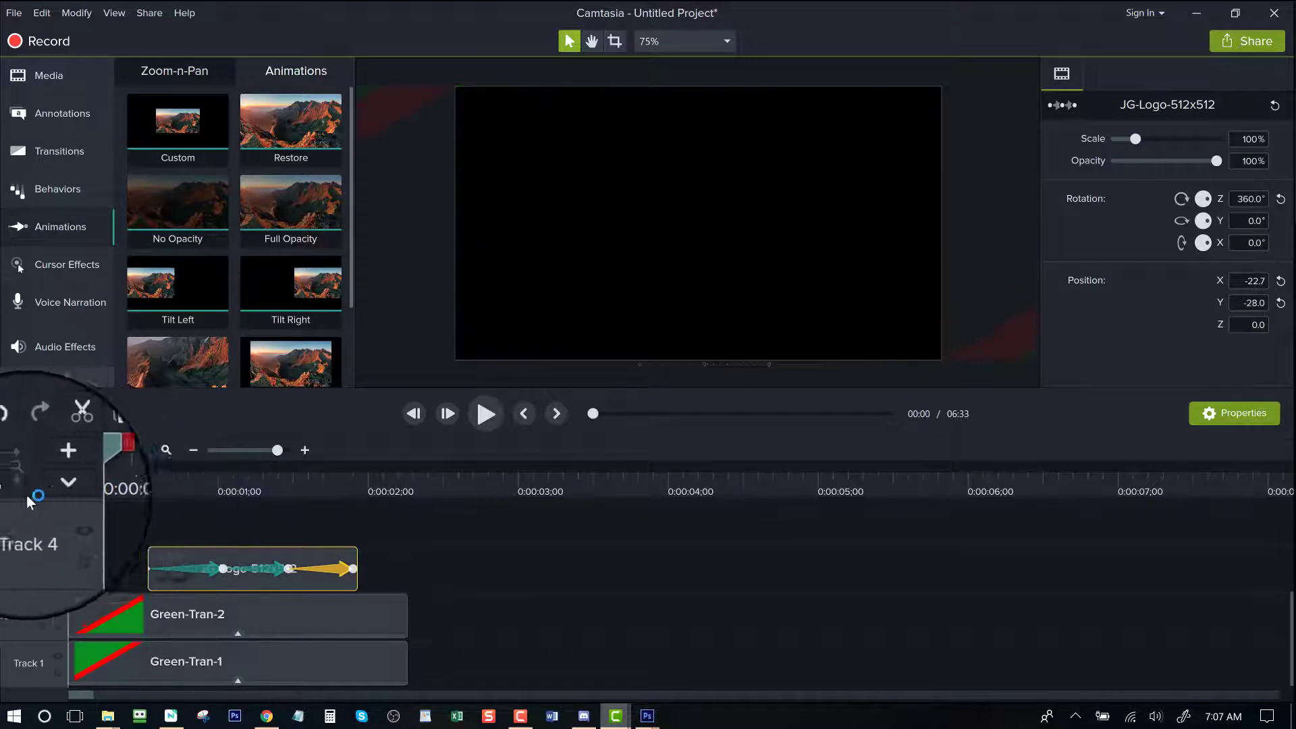
{"action": "left_click", "coordinate": [477, 410]}
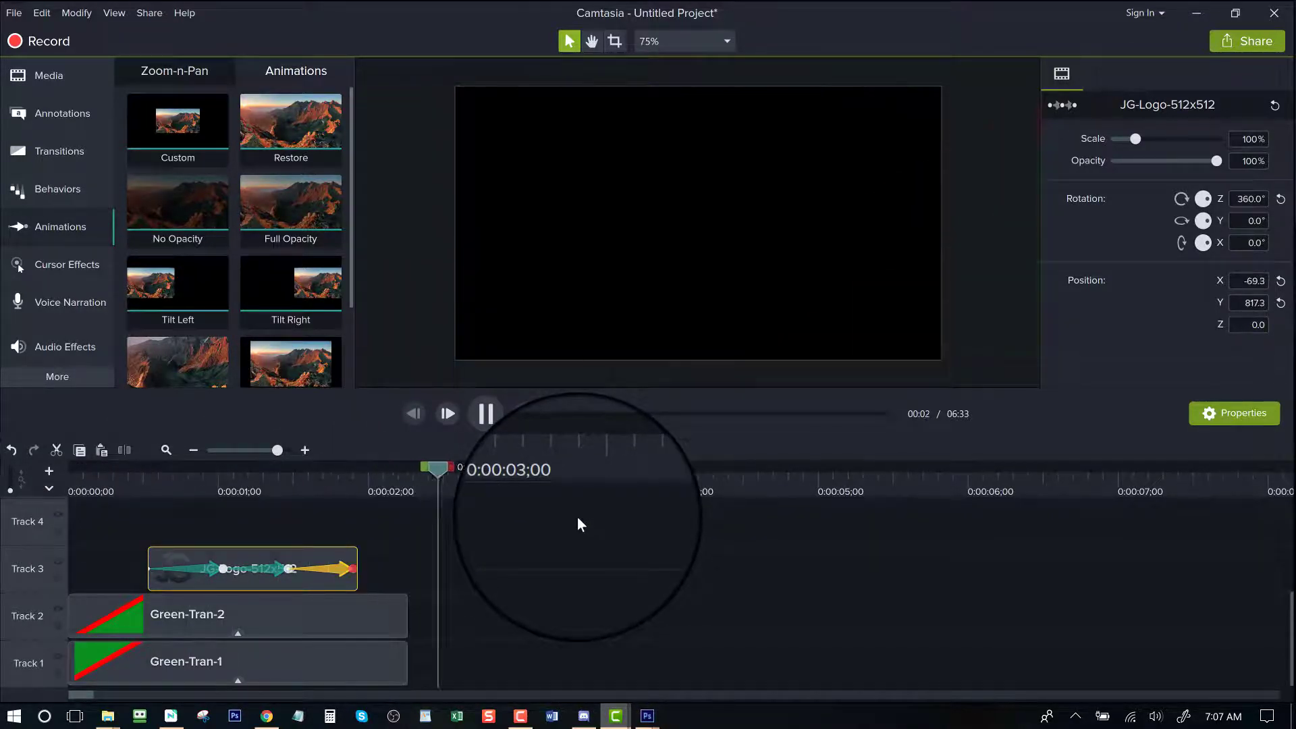
{"action": "left_click", "coordinate": [486, 413]}
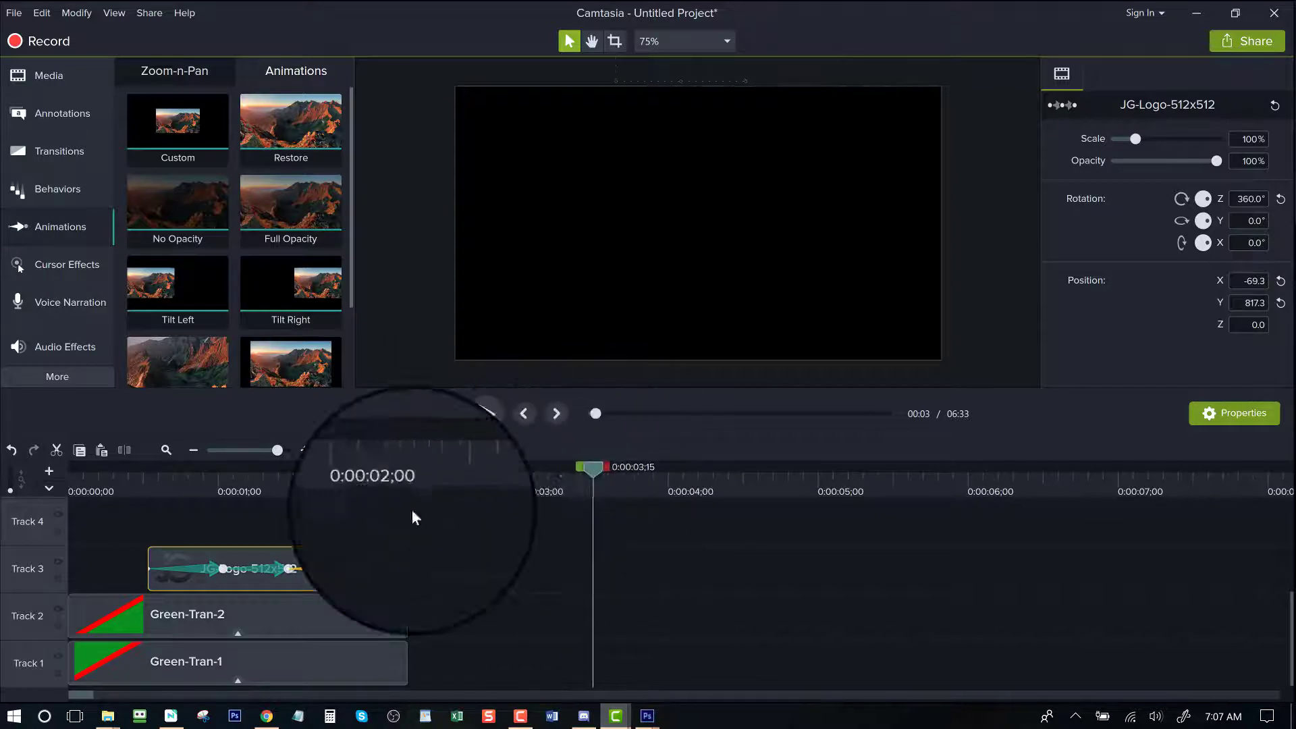
Step: Place Whoosh Sound Effect 7 on Track 4 at the timeline start, trim it to the triangle clips' end, and preview it
{"action": "left_click_drag", "start_coordinate": [413, 512], "coordinate": [0, 577]}
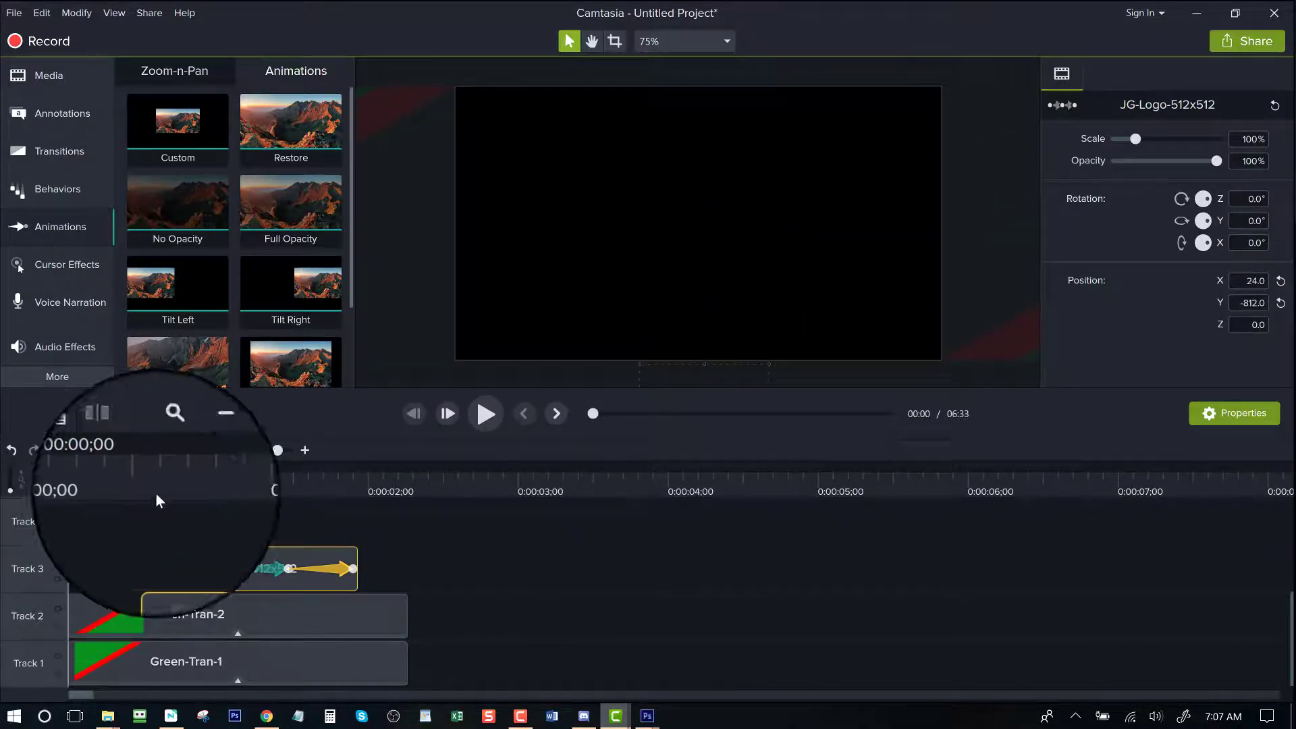
{"action": "left_click", "coordinate": [37, 78]}
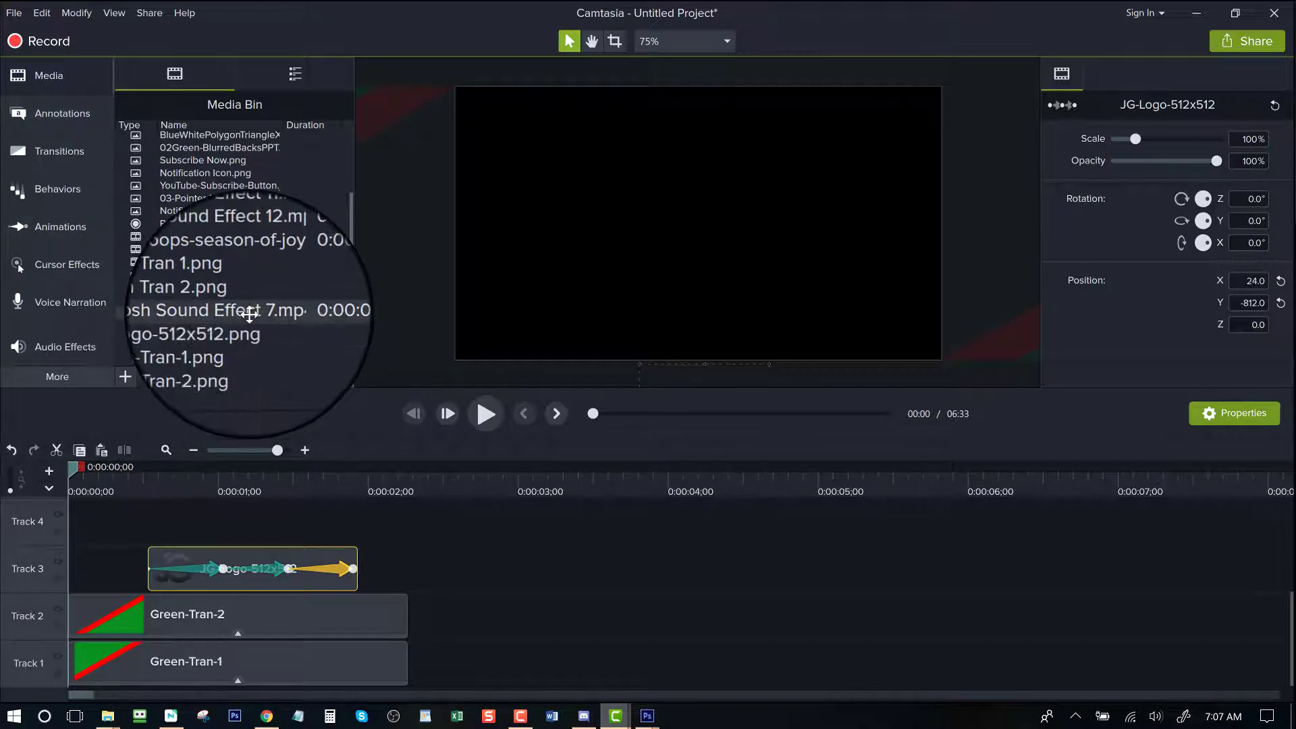
{"action": "left_click", "coordinate": [180, 330]}
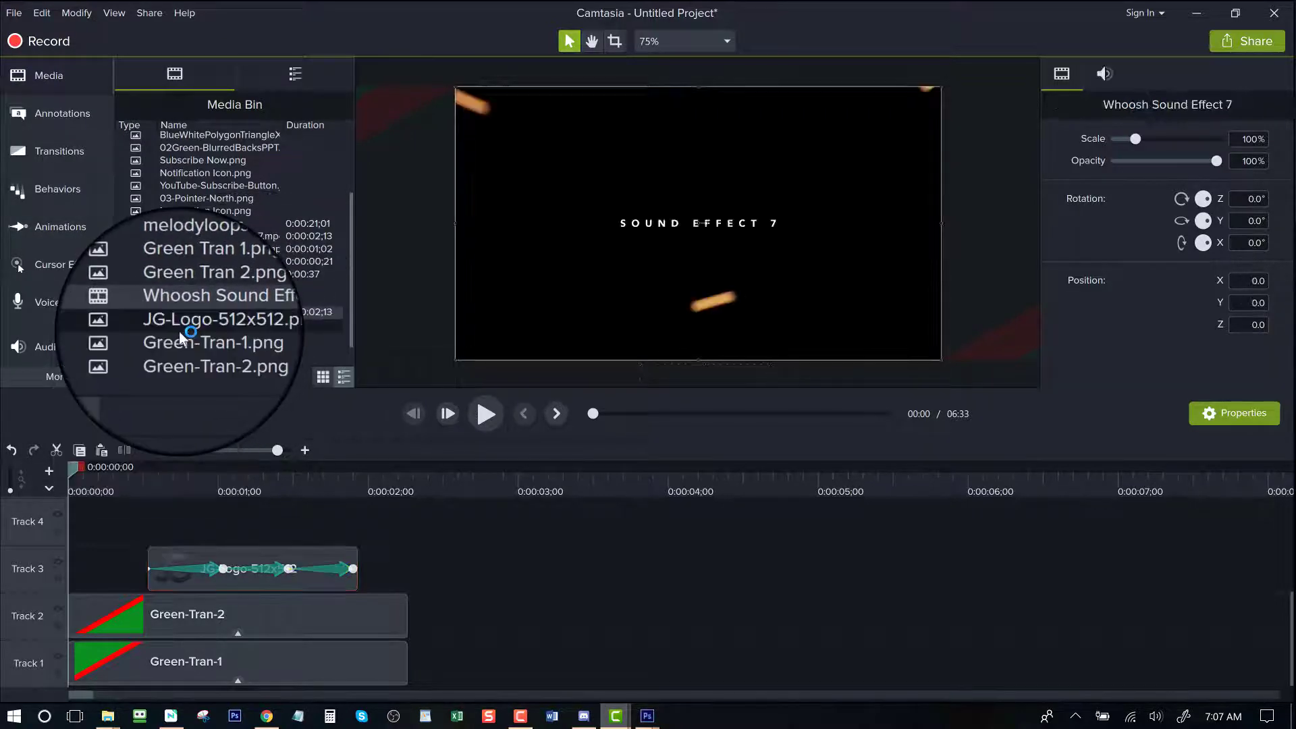
{"action": "left_click_drag", "start_coordinate": [200, 505], "coordinate": [184, 638]}
{"action": "scroll", "coordinate": [383, 536], "scroll_direction": "down", "scroll_amount": 2}
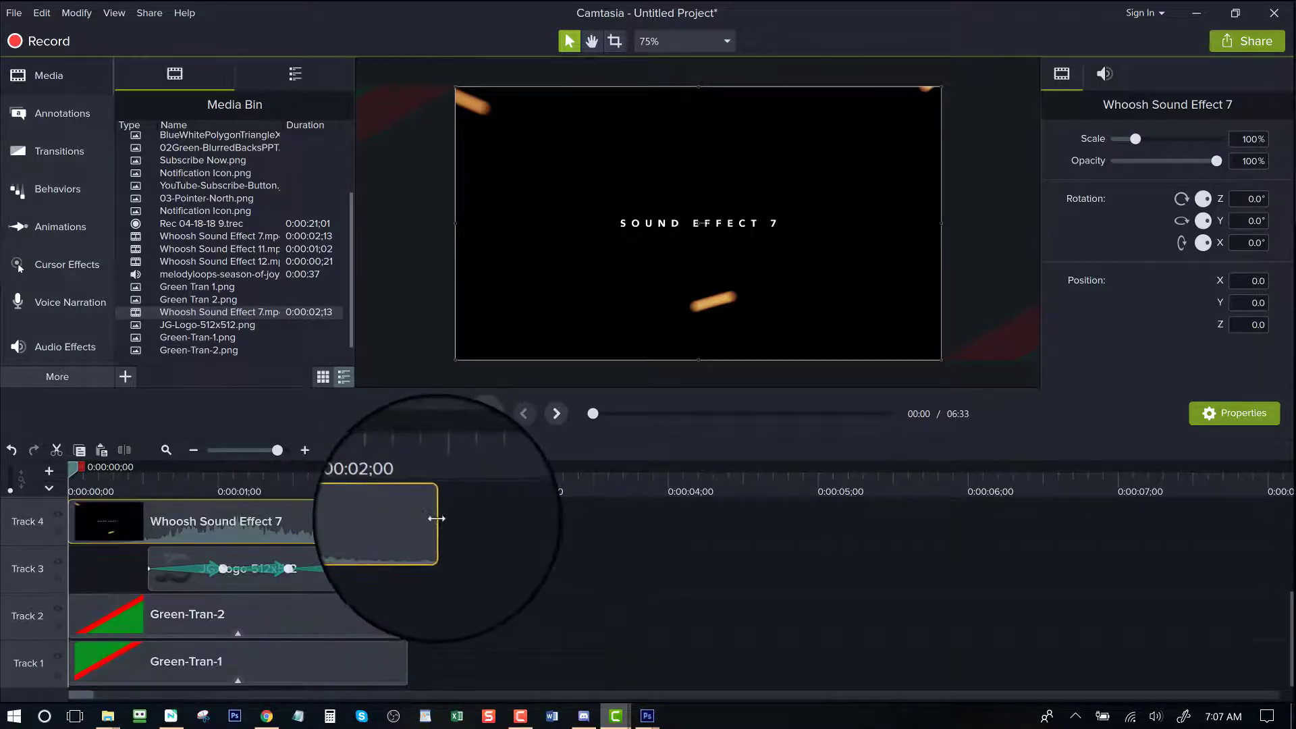
{"action": "left_click_drag", "start_coordinate": [427, 521], "coordinate": [408, 521]}
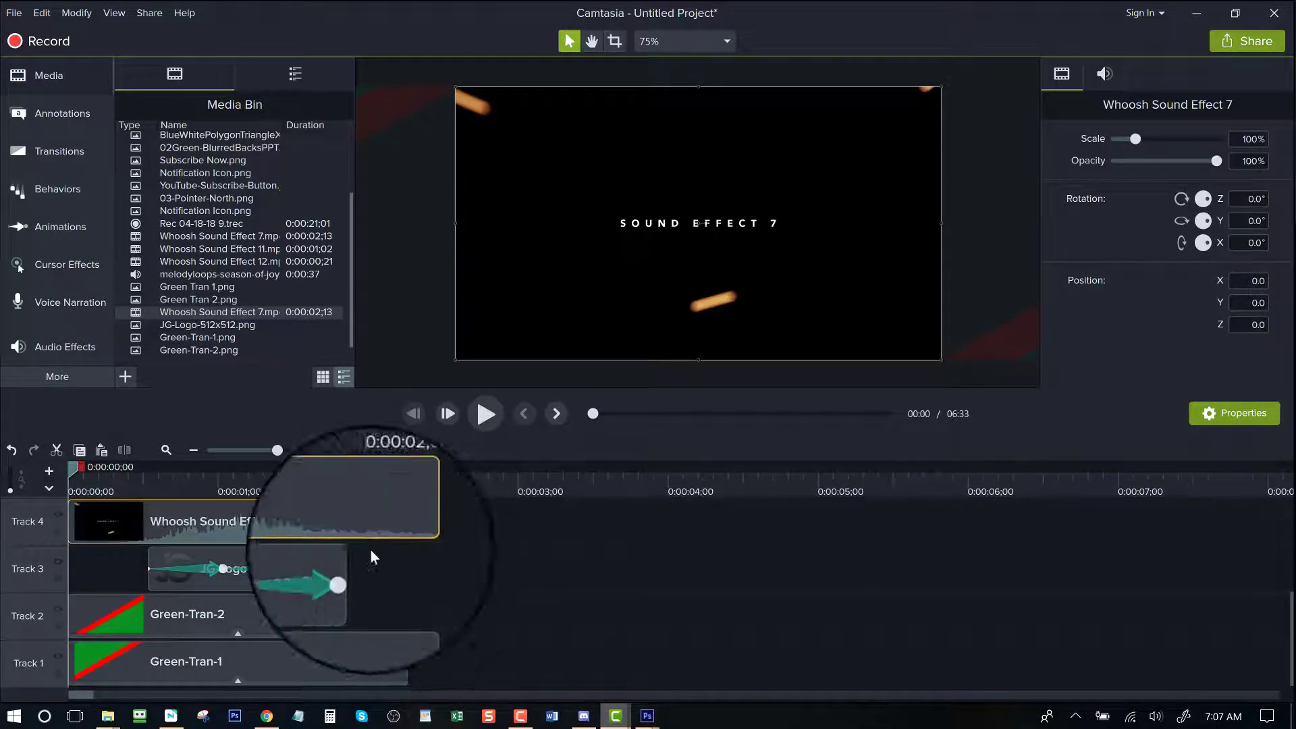
{"action": "left_click", "coordinate": [482, 413]}
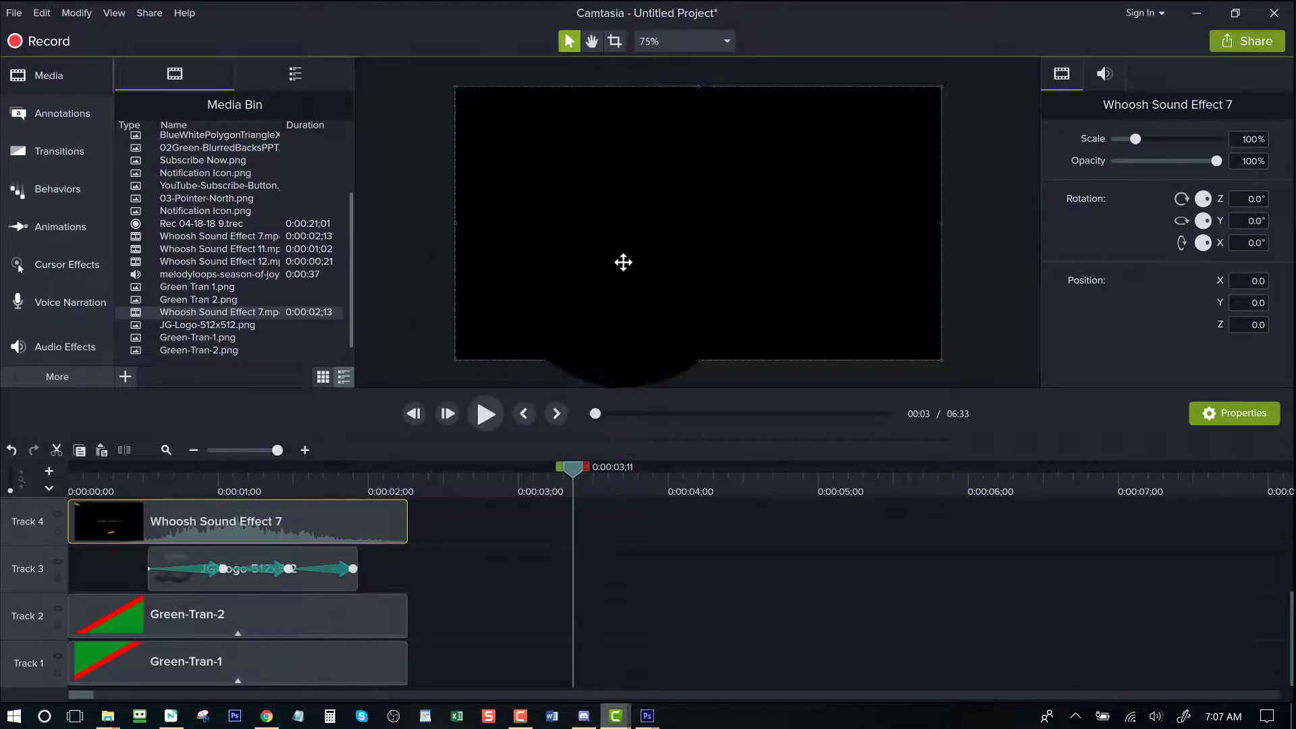
Step: Separate the whoosh clip's audio and video, delete the video part, and keep the audio on Track 4
{"action": "left_click_drag", "start_coordinate": [575, 466], "coordinate": [251, 513]}
{"action": "right_click", "coordinate": [229, 516]}
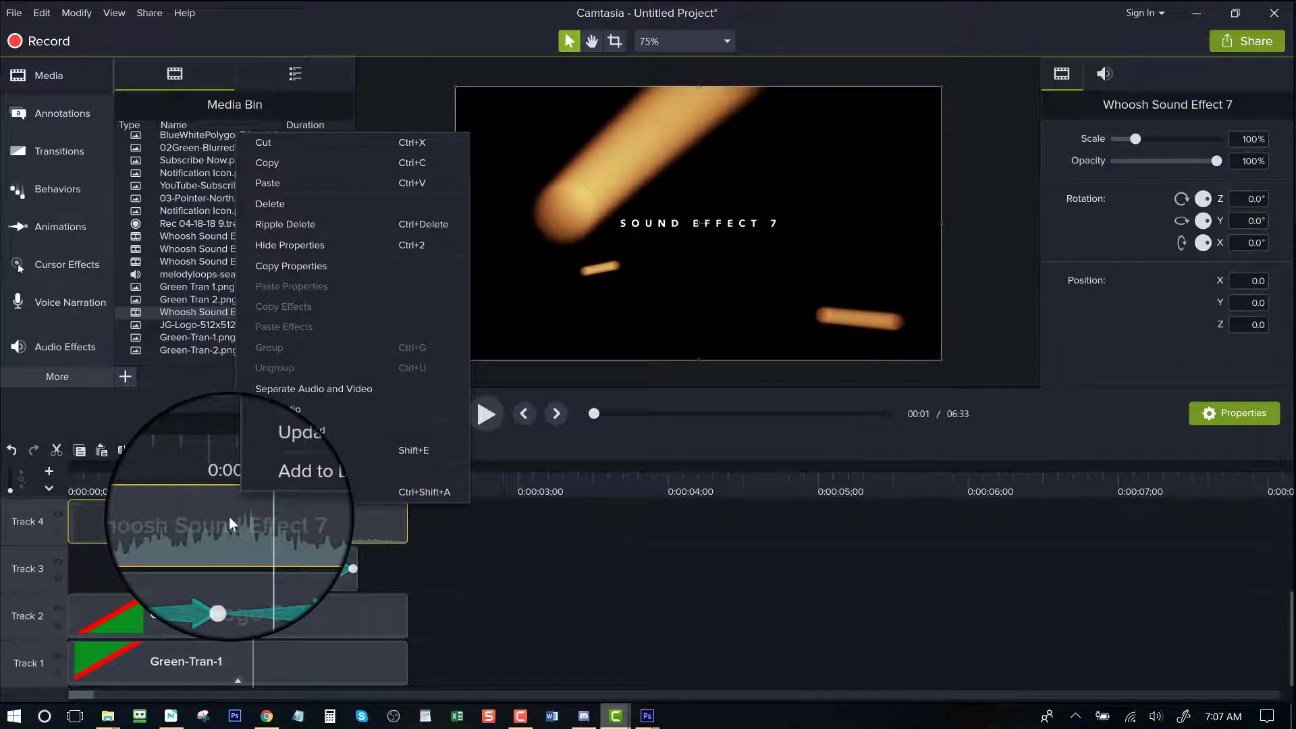
{"action": "left_click", "coordinate": [304, 389]}
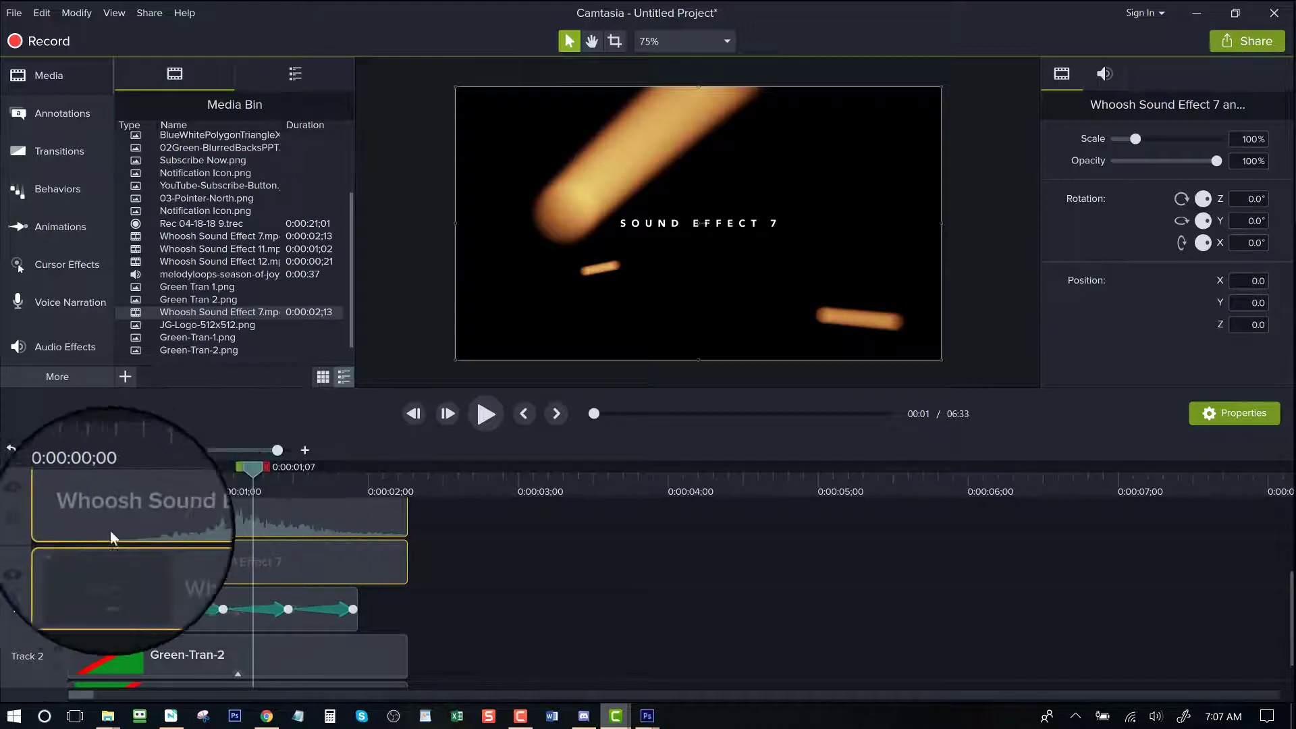
{"action": "left_click", "coordinate": [183, 560]}
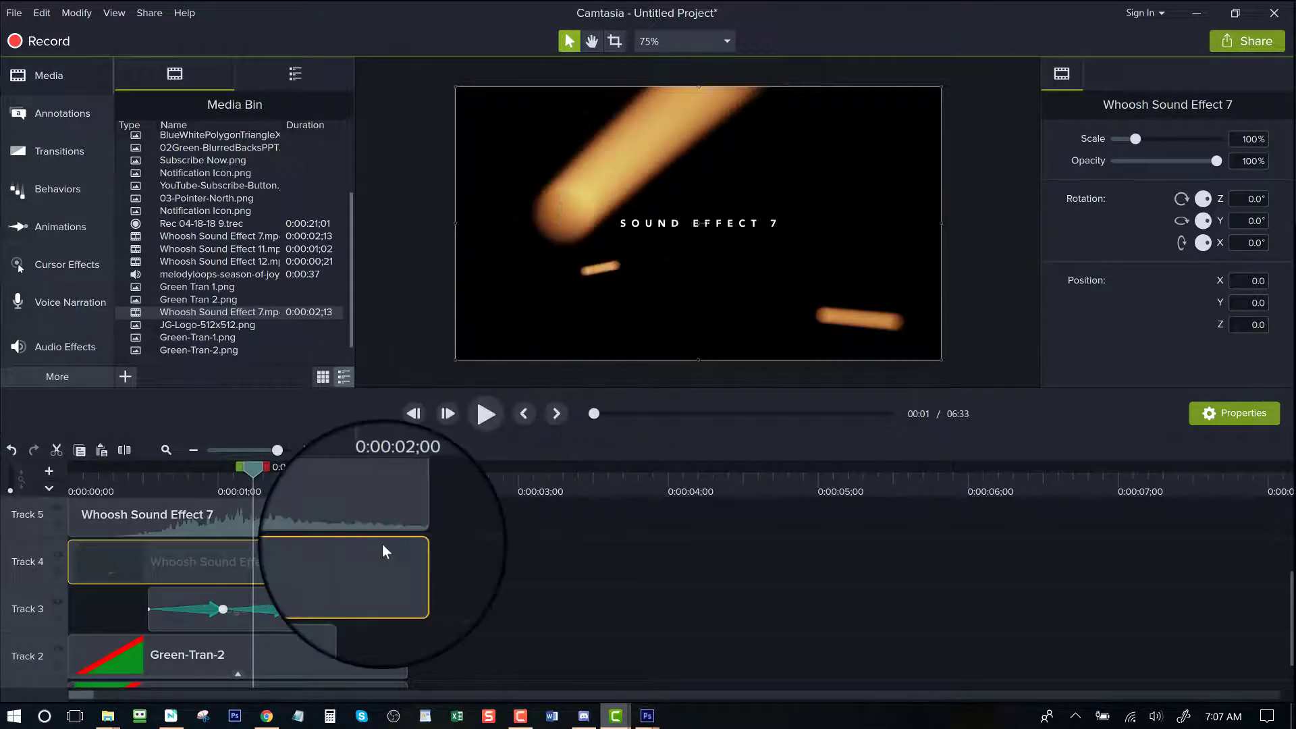
{"action": "key", "text": "Delete"}
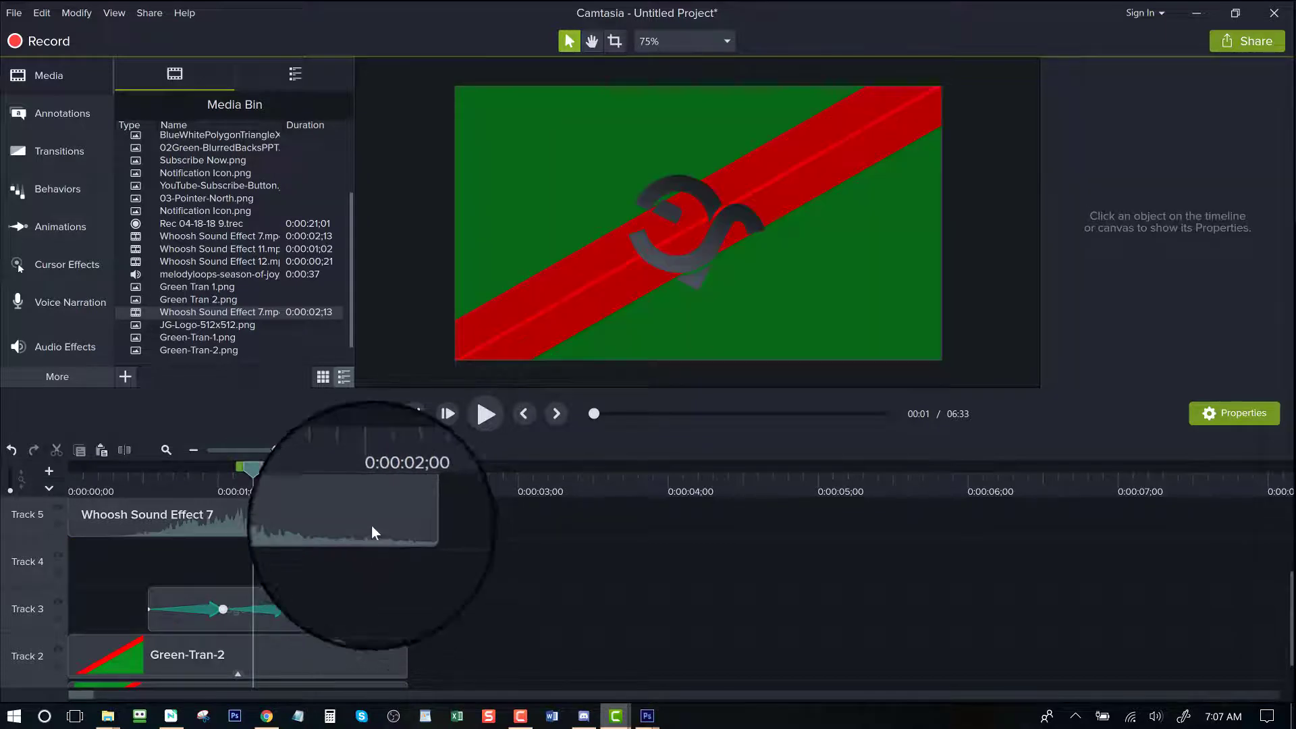
{"action": "left_click_drag", "start_coordinate": [371, 525], "coordinate": [331, 570]}
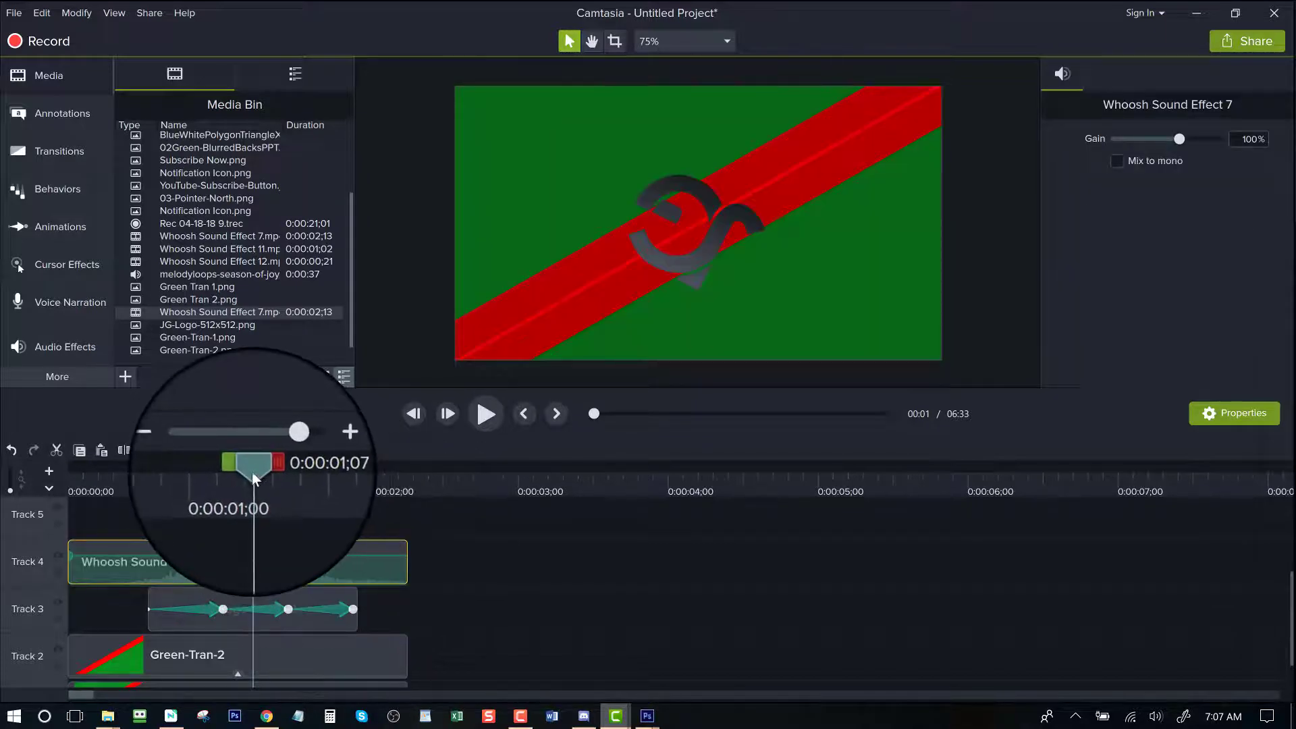
Step: Play the transition from the timeline start with the whoosh audio, and return the playhead to the start
{"action": "left_click_drag", "start_coordinate": [252, 472], "coordinate": [62, 503]}
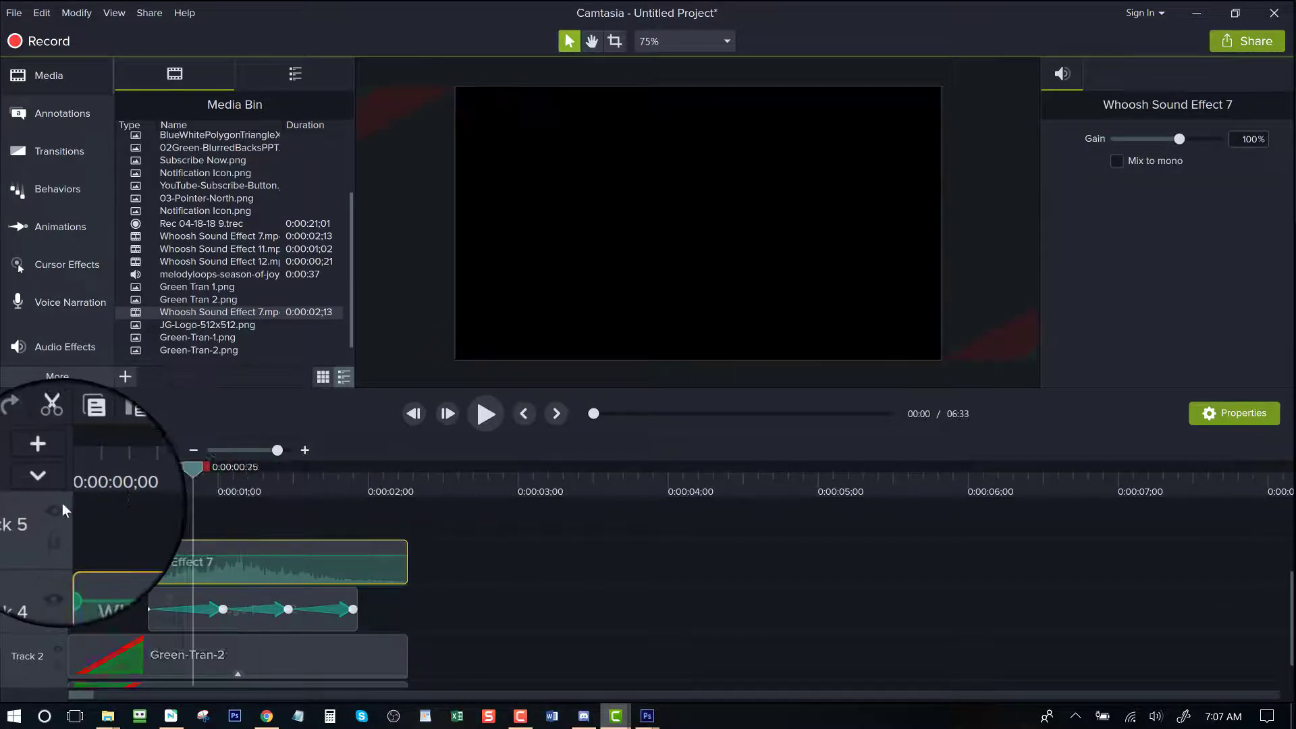
{"action": "left_click", "coordinate": [480, 414]}
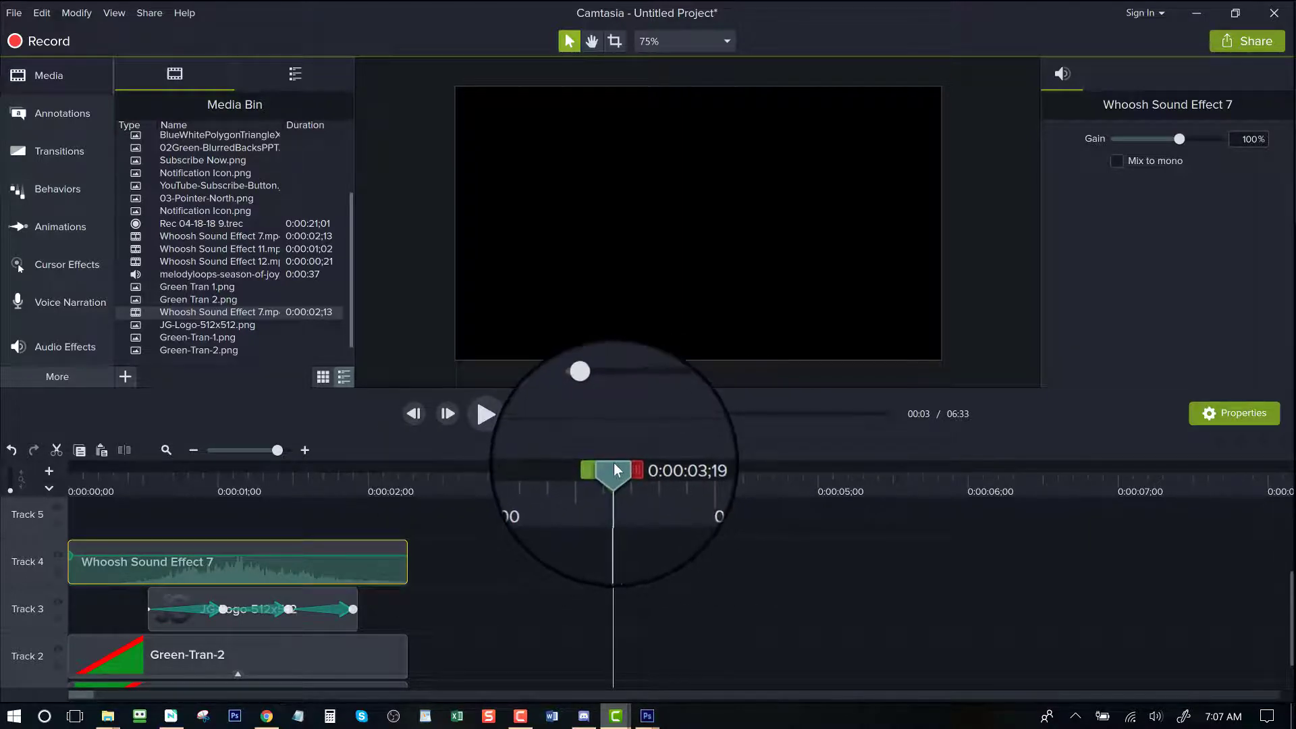
{"action": "left_click_drag", "start_coordinate": [613, 463], "coordinate": [15, 570]}
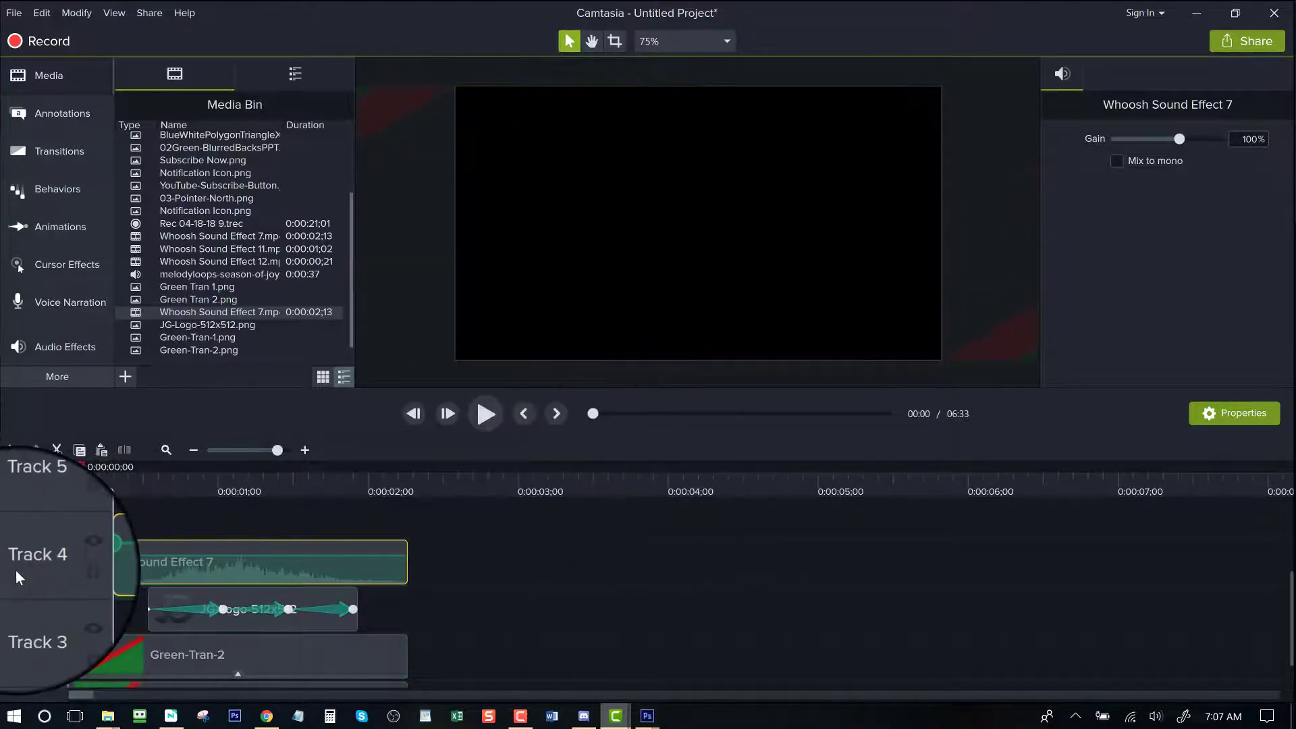
Step: Group the two triangle clips, the logo clip and the whoosh audio into one group and preview it
{"action": "scroll", "coordinate": [442, 575], "scroll_direction": "down", "scroll_amount": 1}
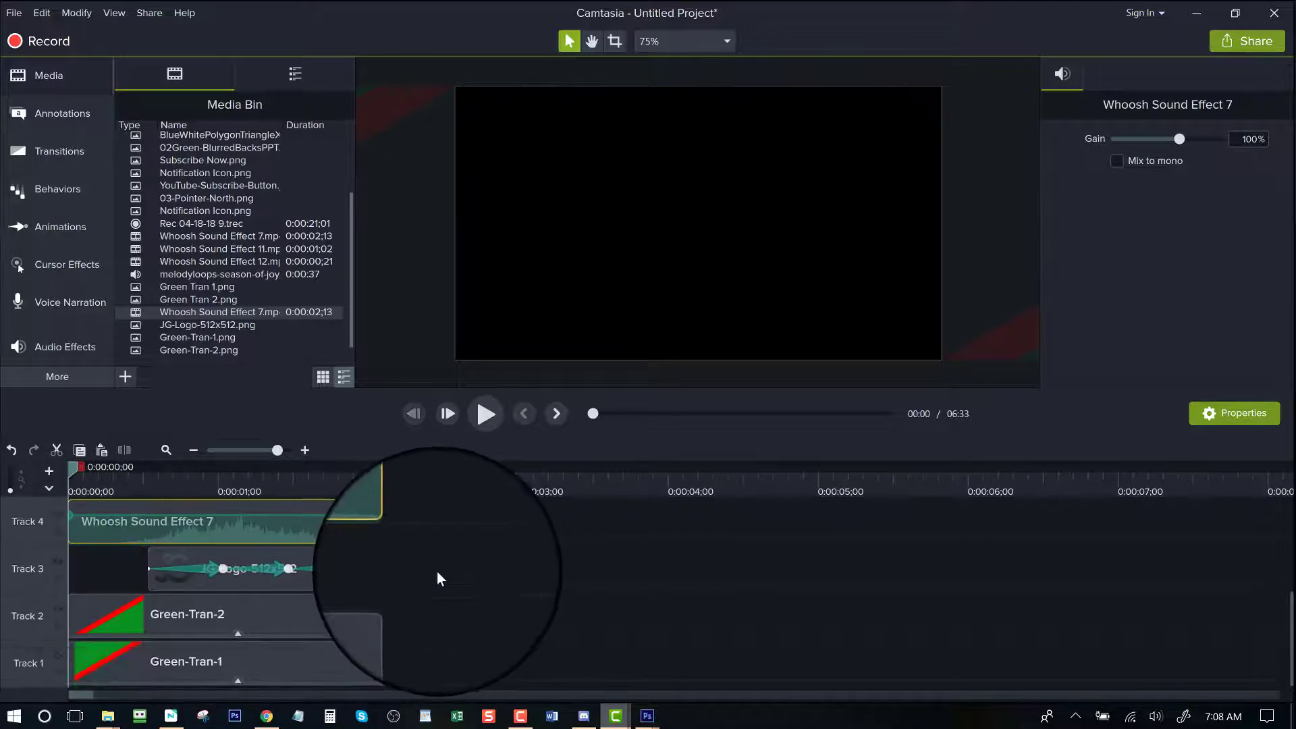
{"action": "left_click", "coordinate": [262, 662]}
{"action": "left_click", "coordinate": [262, 630], "text": "ctrl"}
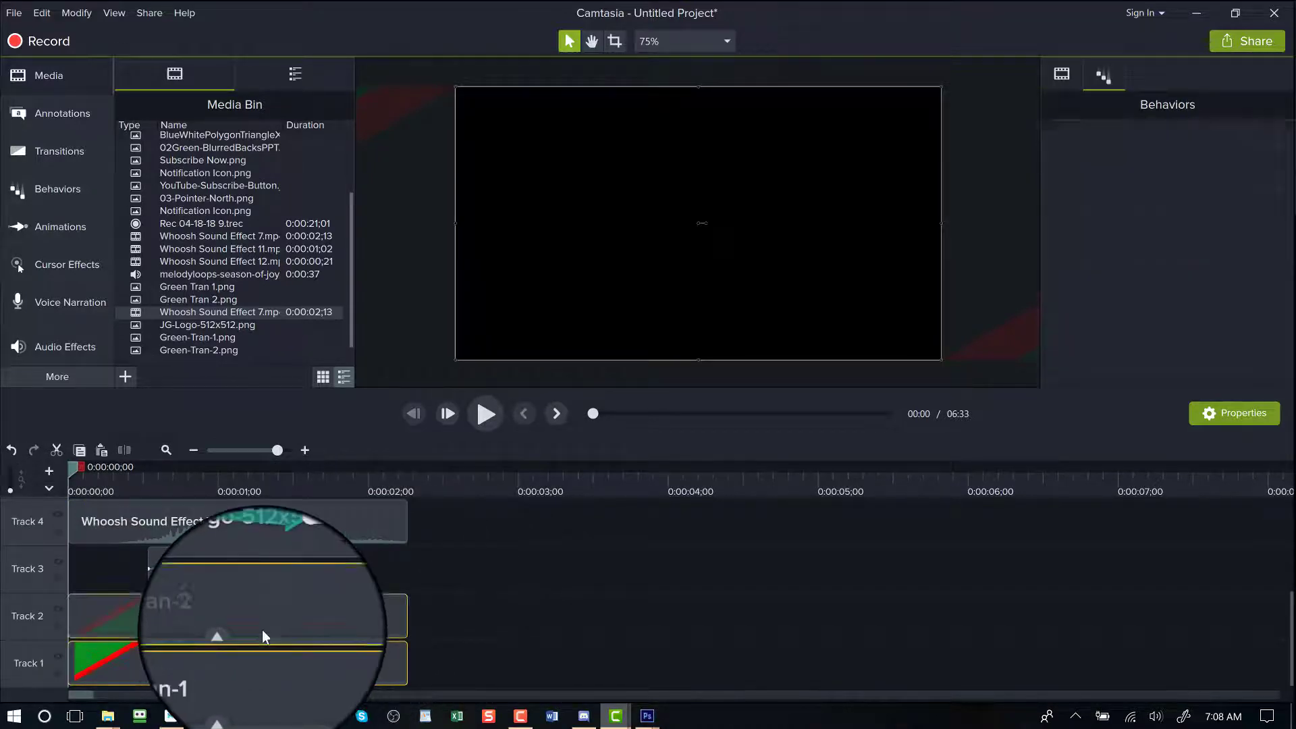
{"action": "left_click", "coordinate": [254, 531], "text": "ctrl"}
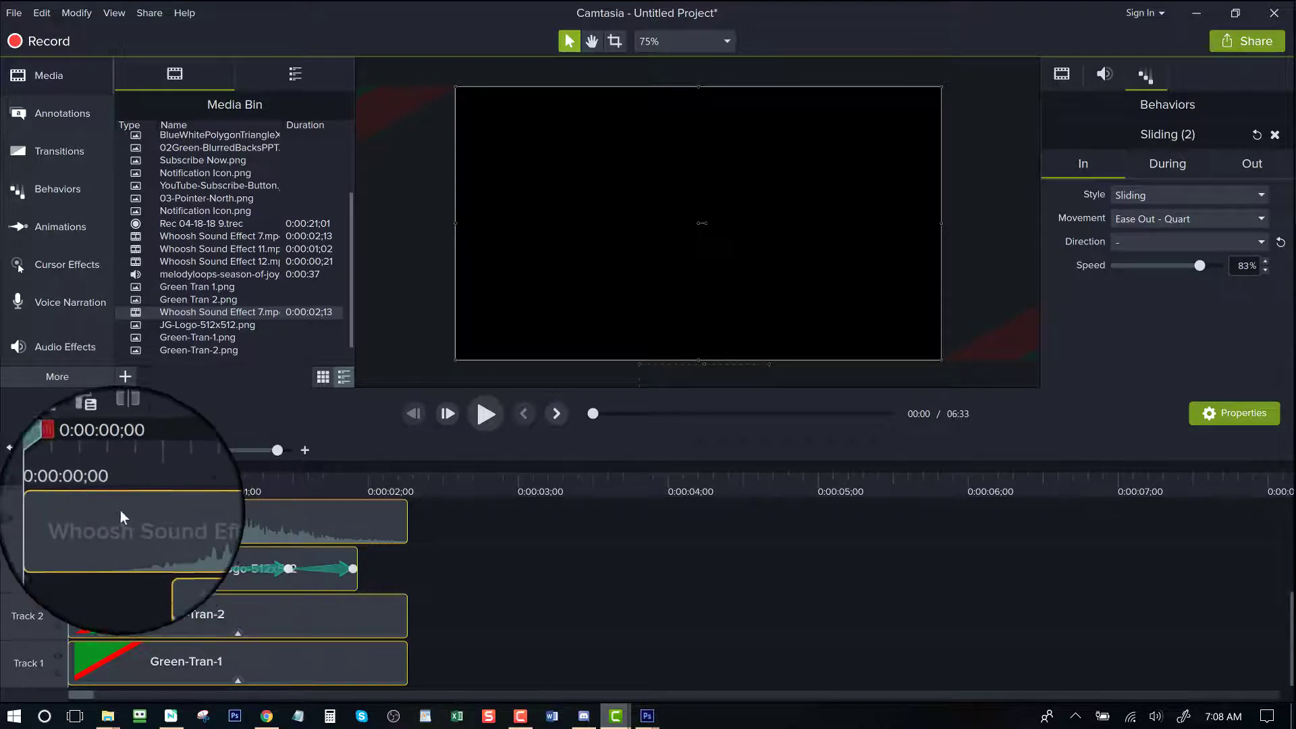
{"action": "right_click", "coordinate": [258, 520]}
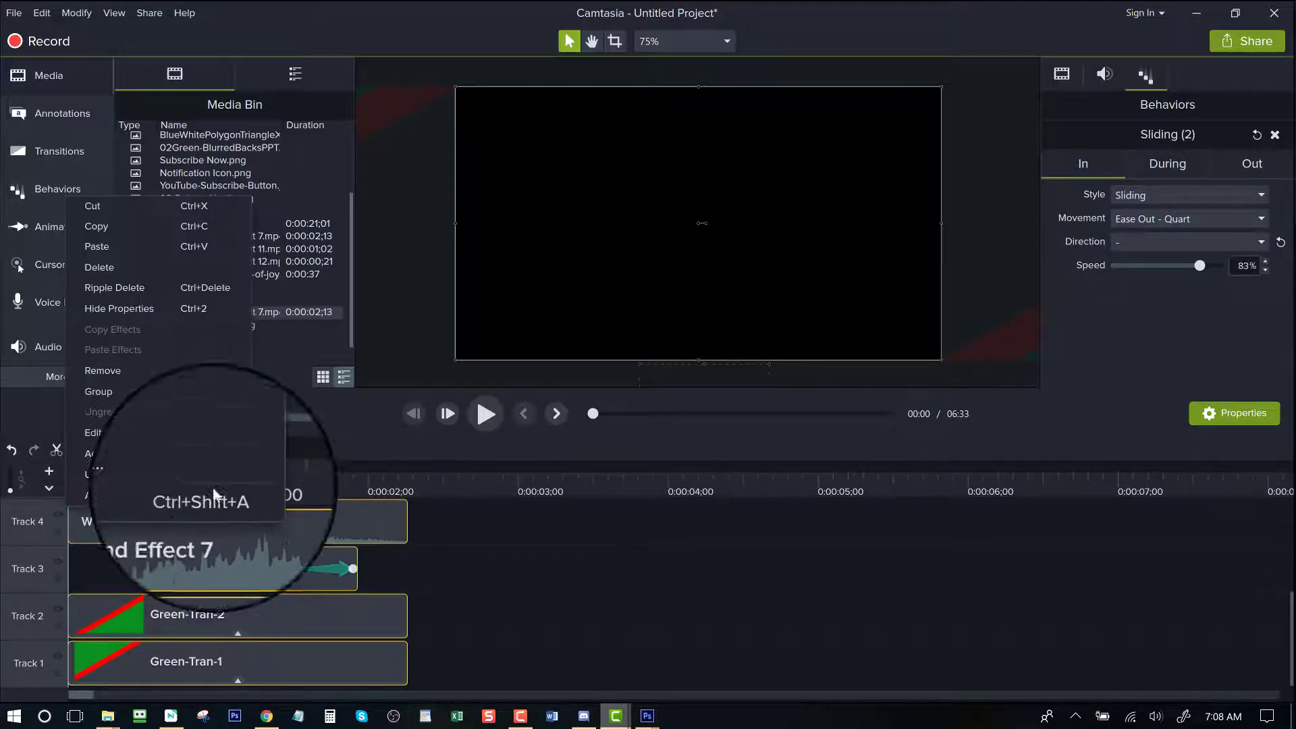
{"action": "left_click", "coordinate": [112, 393]}
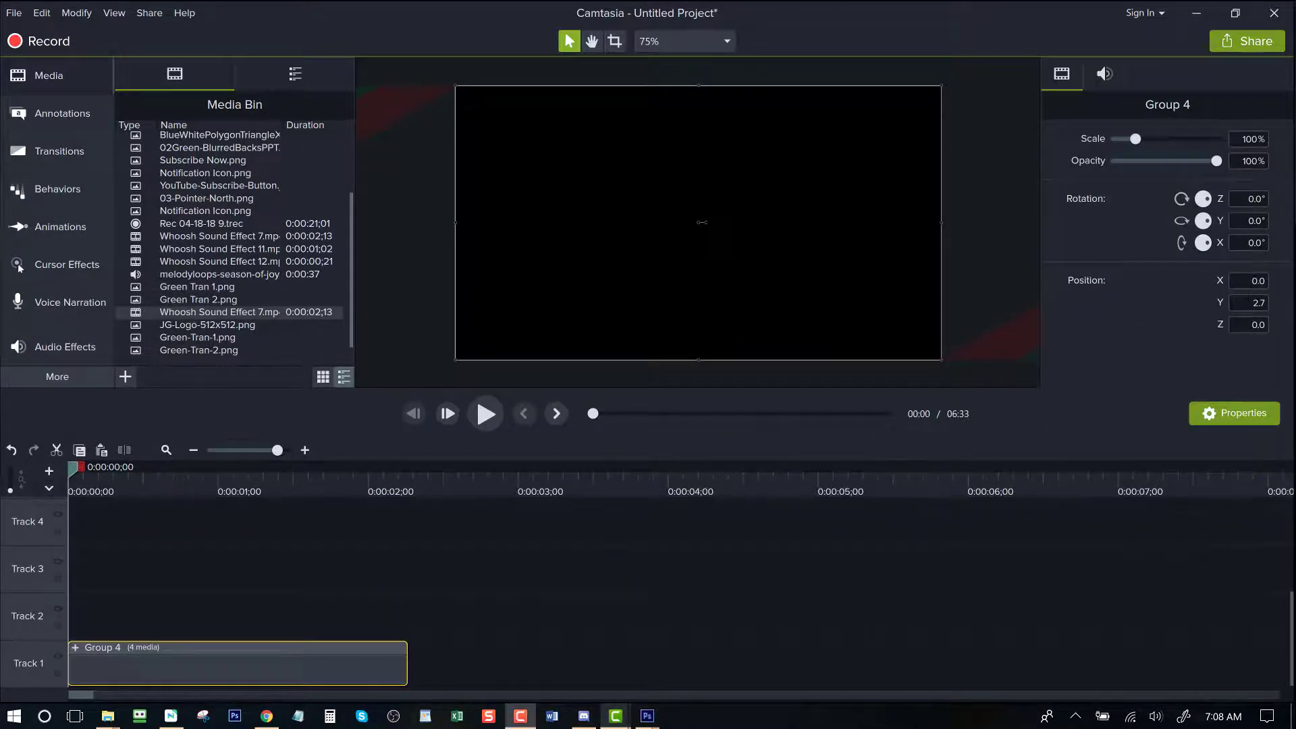
{"action": "left_click", "coordinate": [488, 411]}
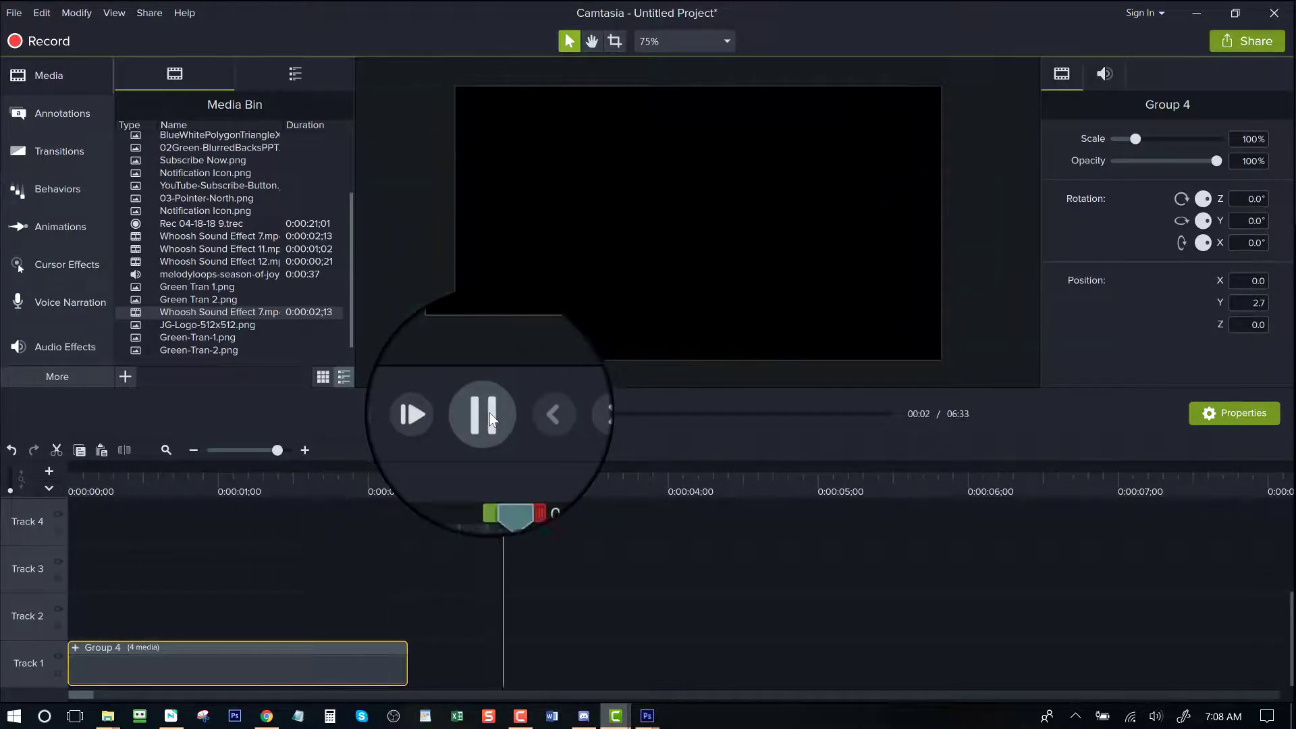
{"action": "left_click", "coordinate": [488, 412]}
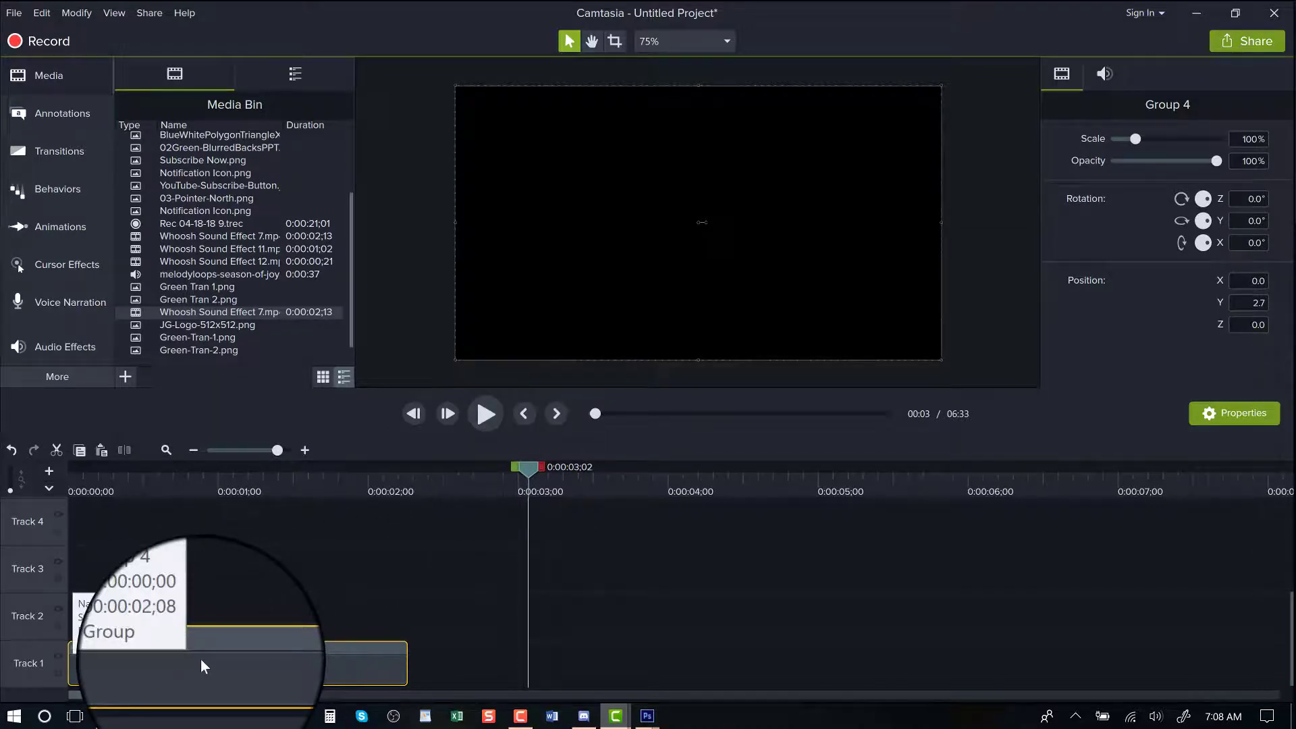
Step: Add the grouped transition to the Library under the name "Green Tran Slide 2"
{"action": "right_click", "coordinate": [246, 646]}
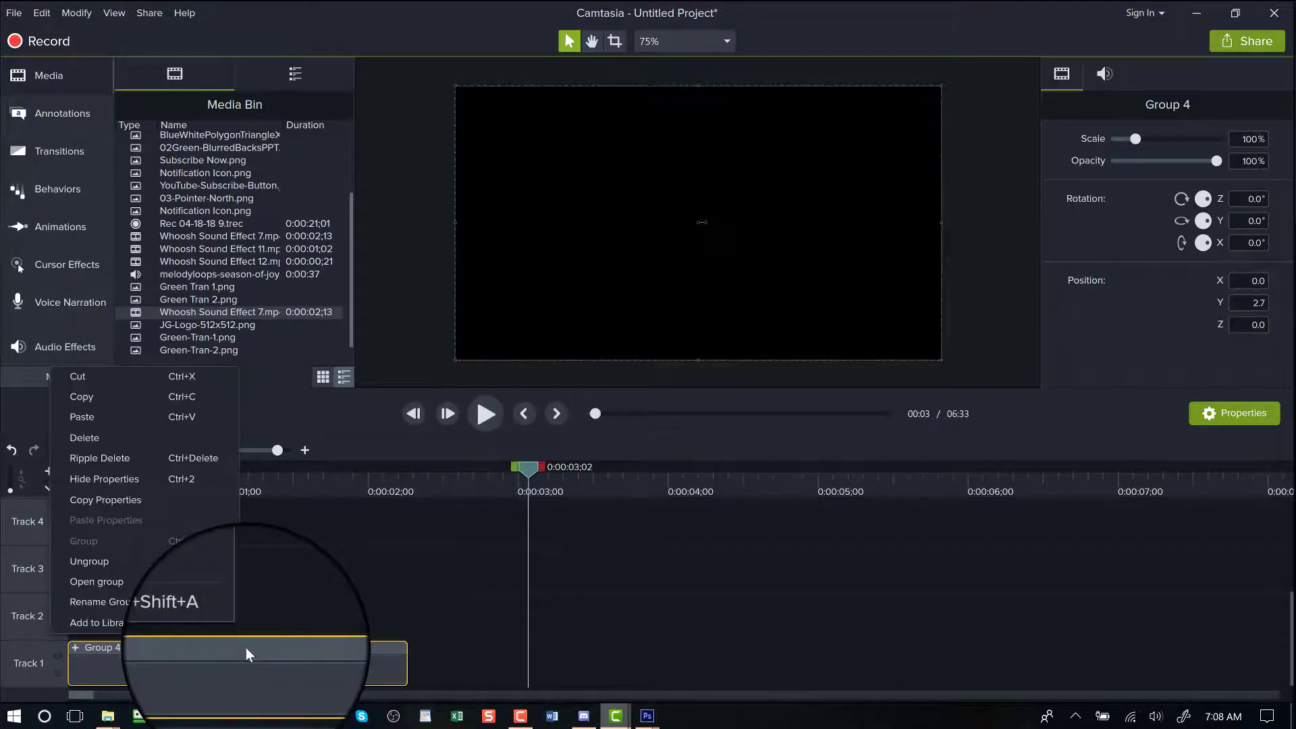
{"action": "left_click", "coordinate": [123, 626]}
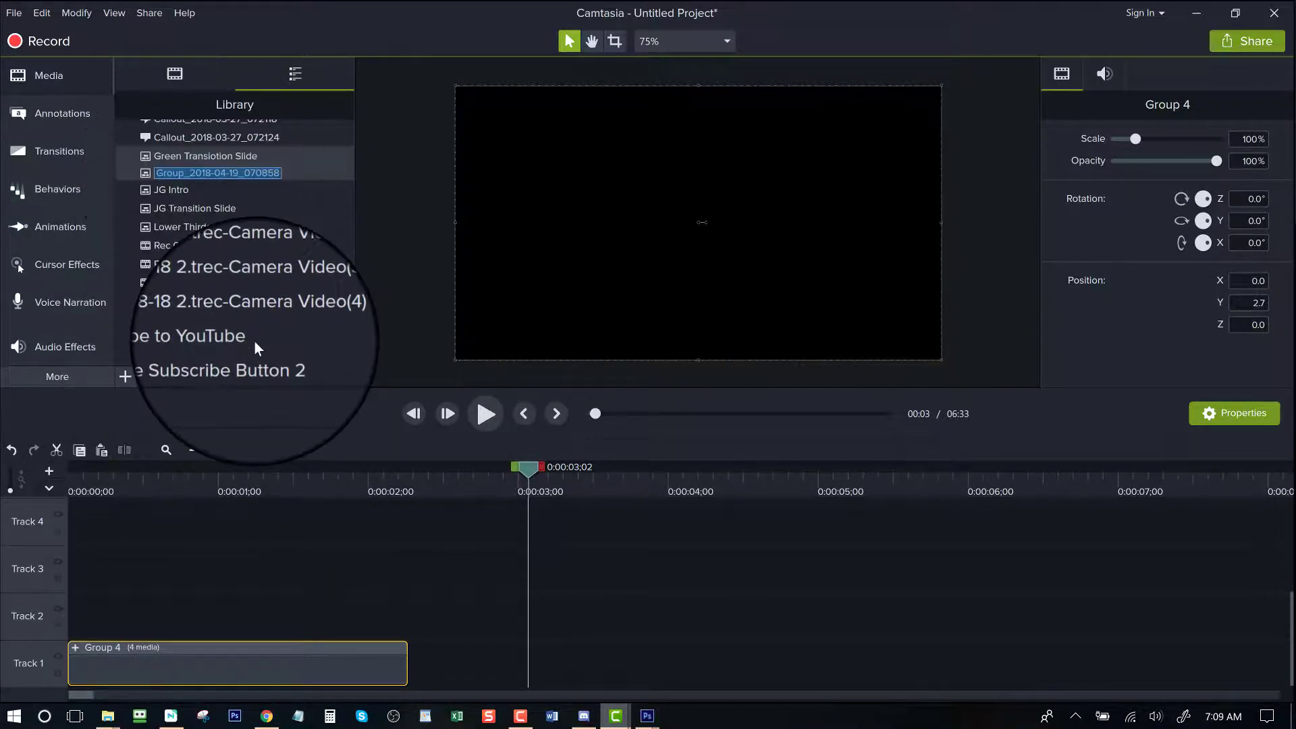
{"action": "type", "text": "Green"}
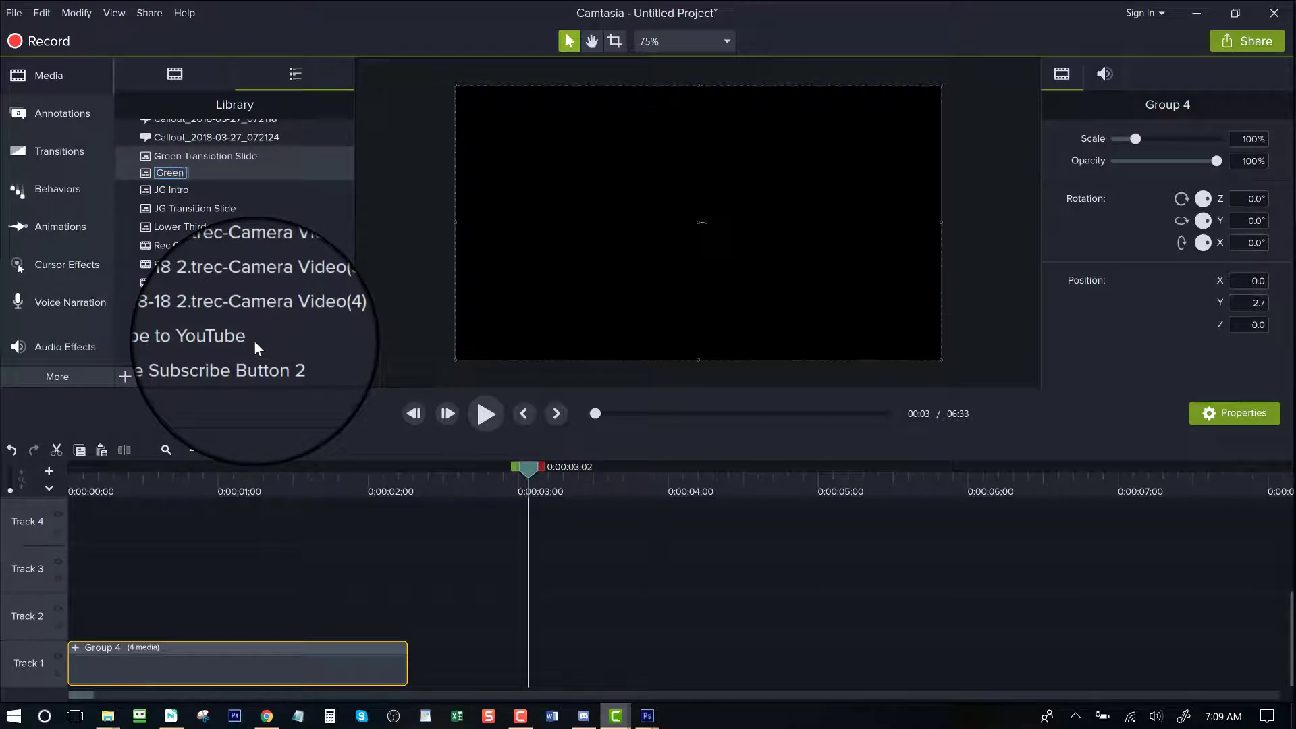
{"action": "type", "text": " Tran Slide 2"}
{"action": "key", "text": "Return"}
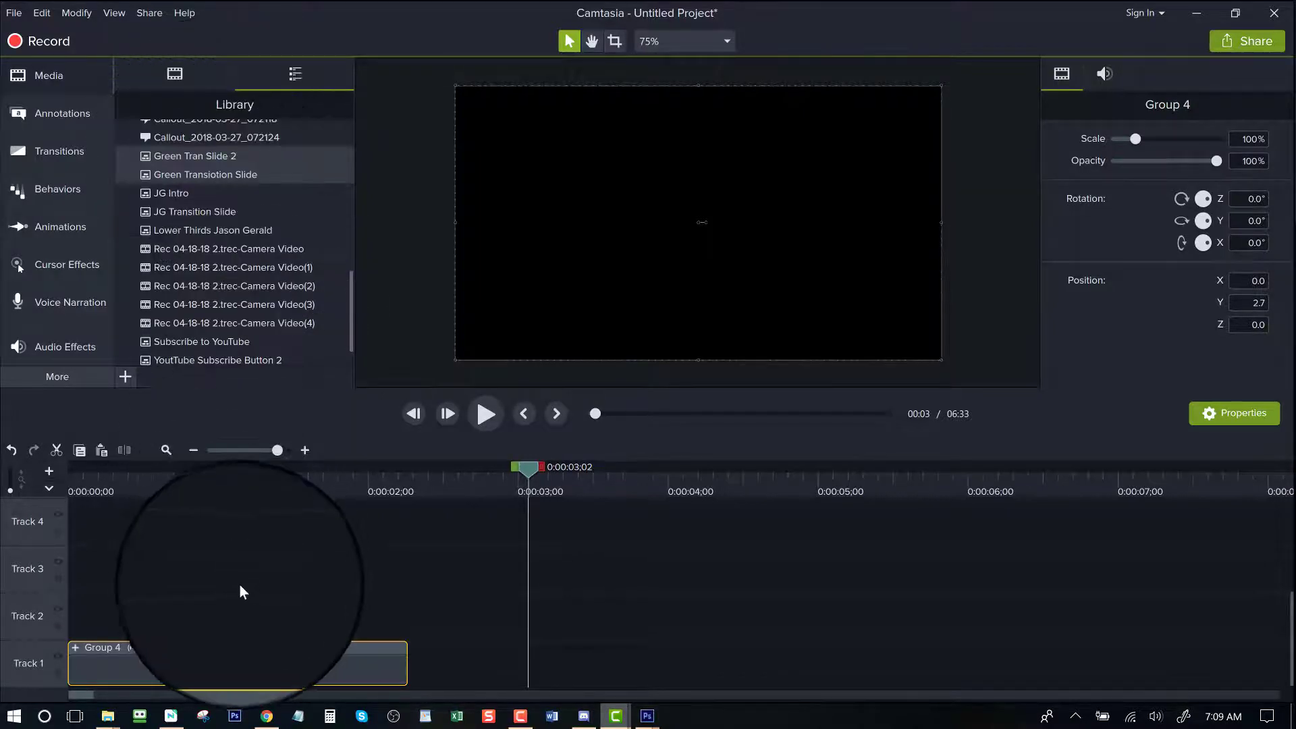
Step: Delete the group from the timeline and add the Library asset Green Tran Slide 2 at the playhead
{"action": "left_click_drag", "start_coordinate": [232, 604], "coordinate": [212, 672]}
{"action": "key", "text": "Delete"}
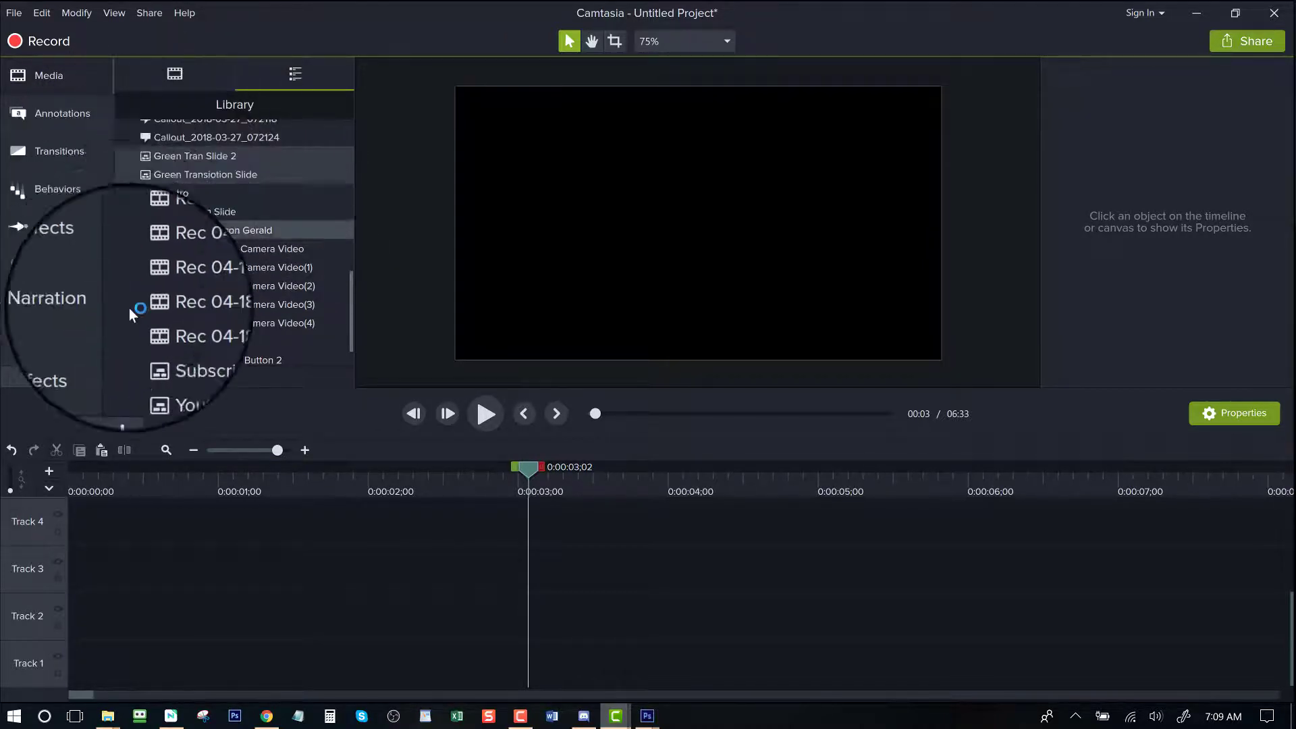
{"action": "right_click", "coordinate": [205, 152]}
{"action": "left_click", "coordinate": [108, 170]}
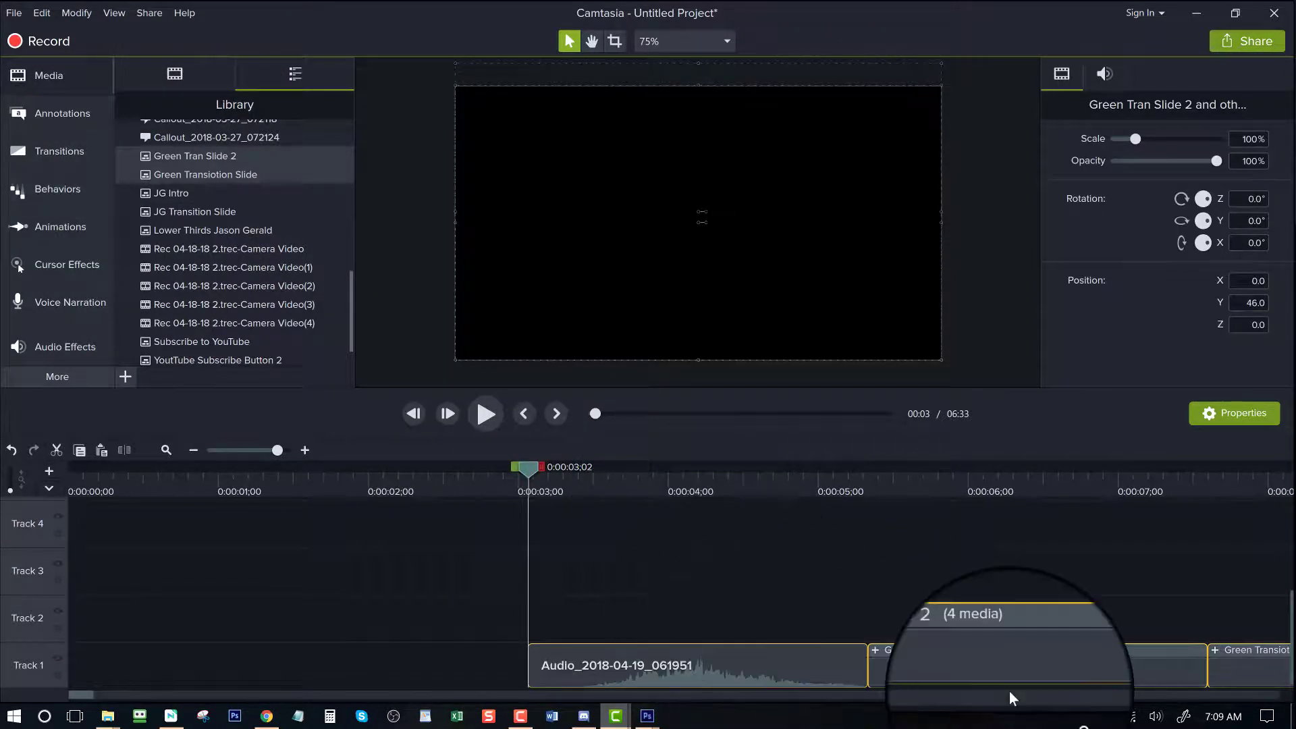
Step: Delete the extra audio and older green transition clips, and move Green Tran Slide 2 to start at about 2.5 seconds on Track 1
{"action": "left_click", "coordinate": [743, 674]}
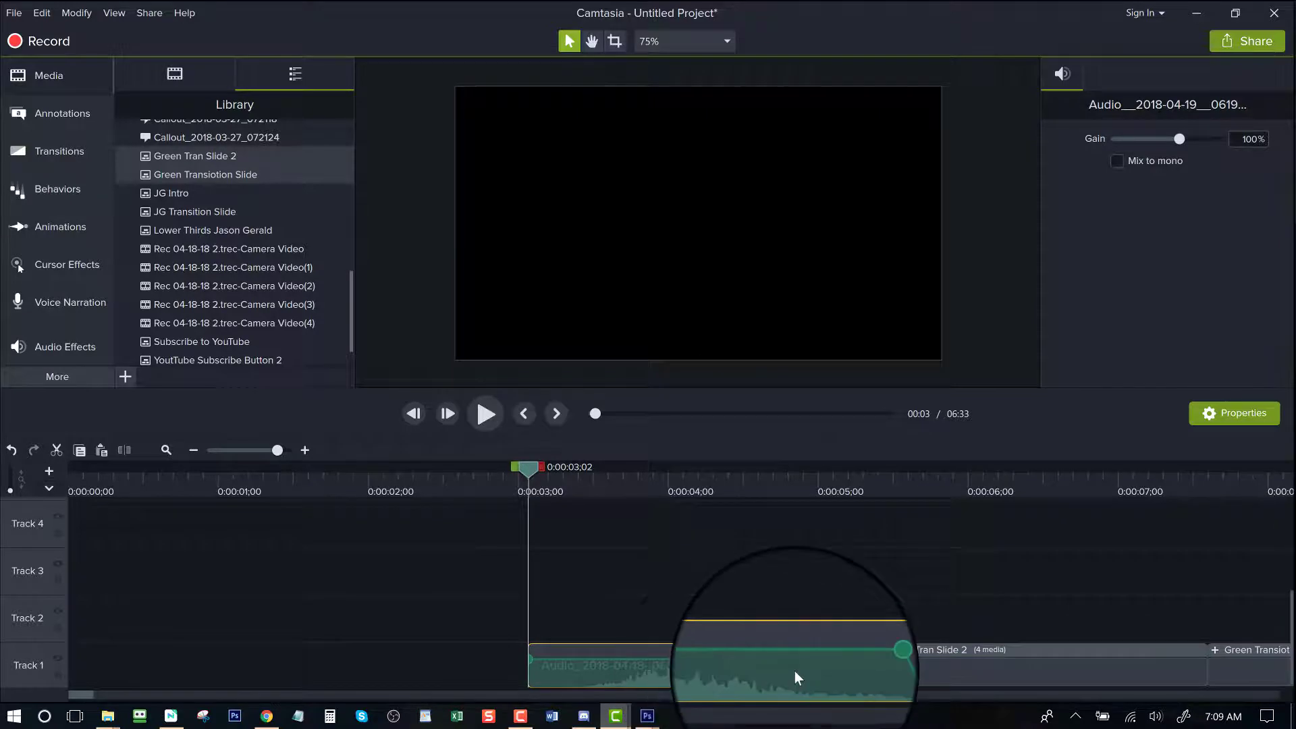
{"action": "key", "text": "Delete"}
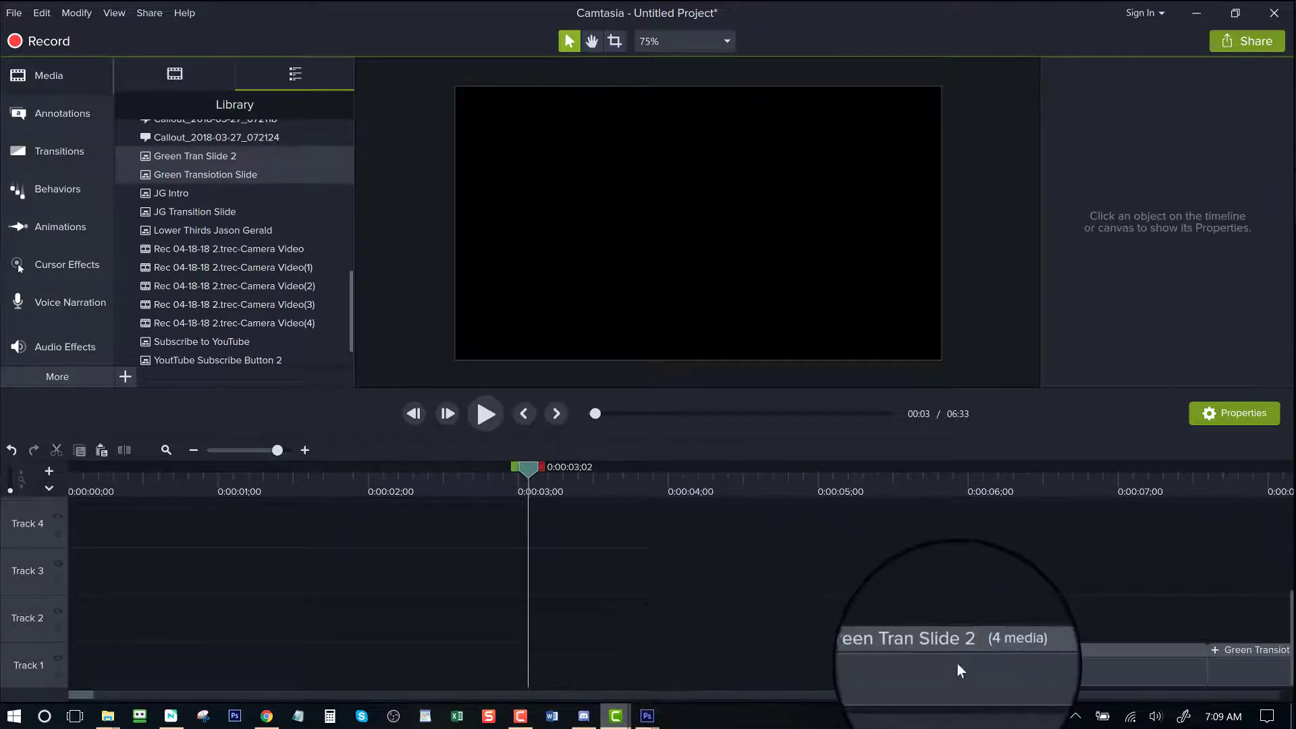
{"action": "left_click_drag", "start_coordinate": [953, 663], "coordinate": [451, 660]}
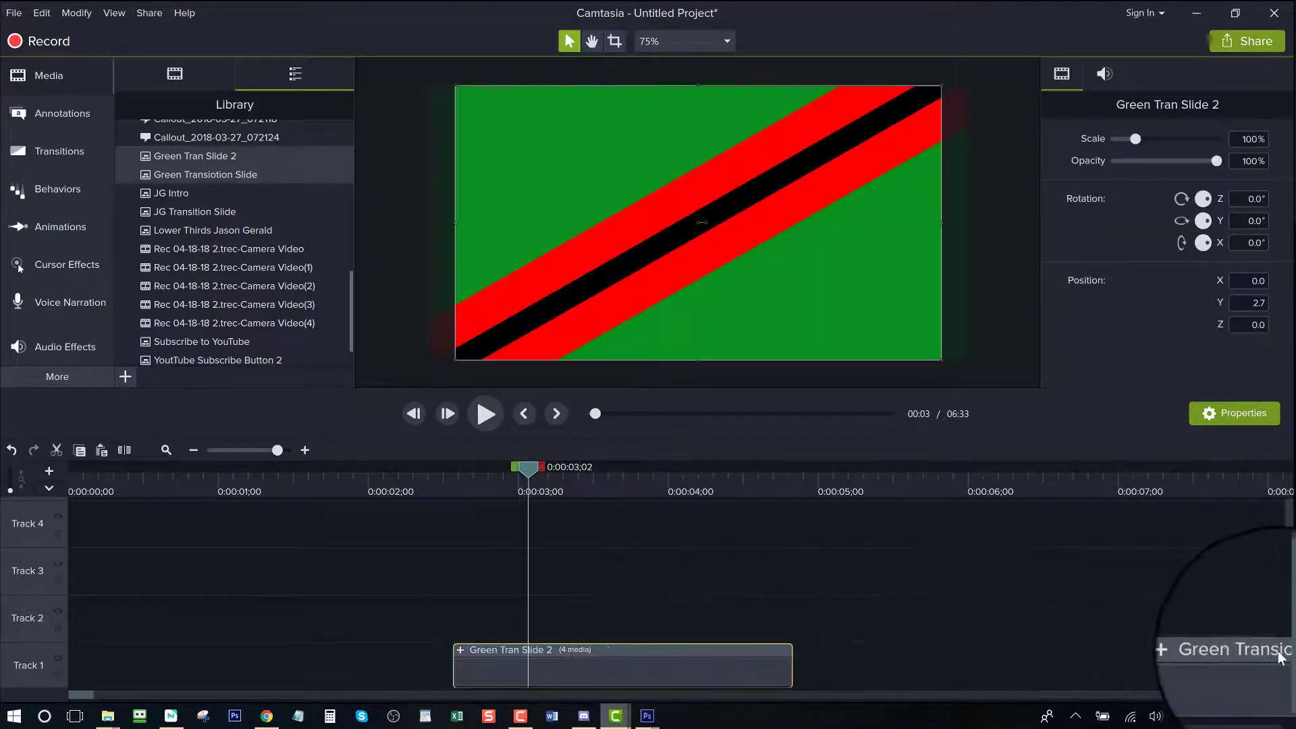
{"action": "left_click", "coordinate": [1249, 670]}
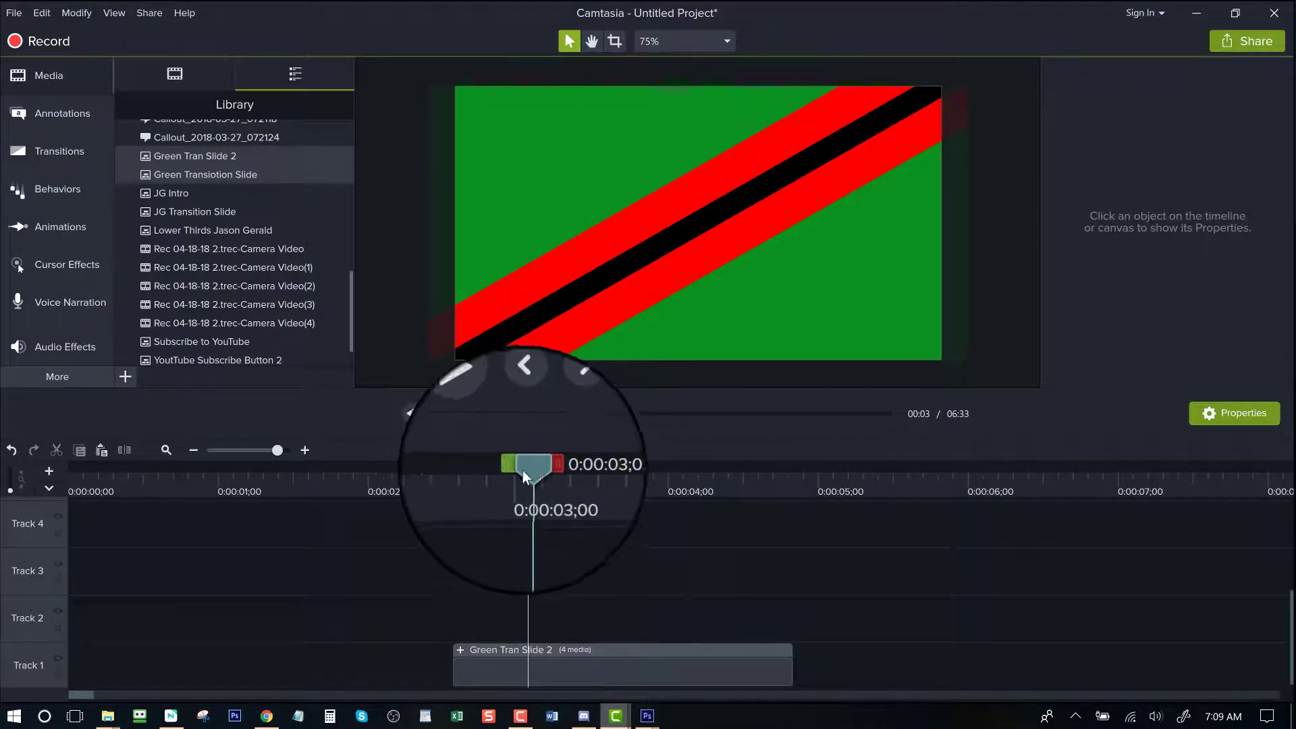
Step: Play Green Tran Slide 2 from its start on the timeline to check the Library copy
{"action": "left_click", "coordinate": [461, 490]}
{"action": "left_click", "coordinate": [455, 492]}
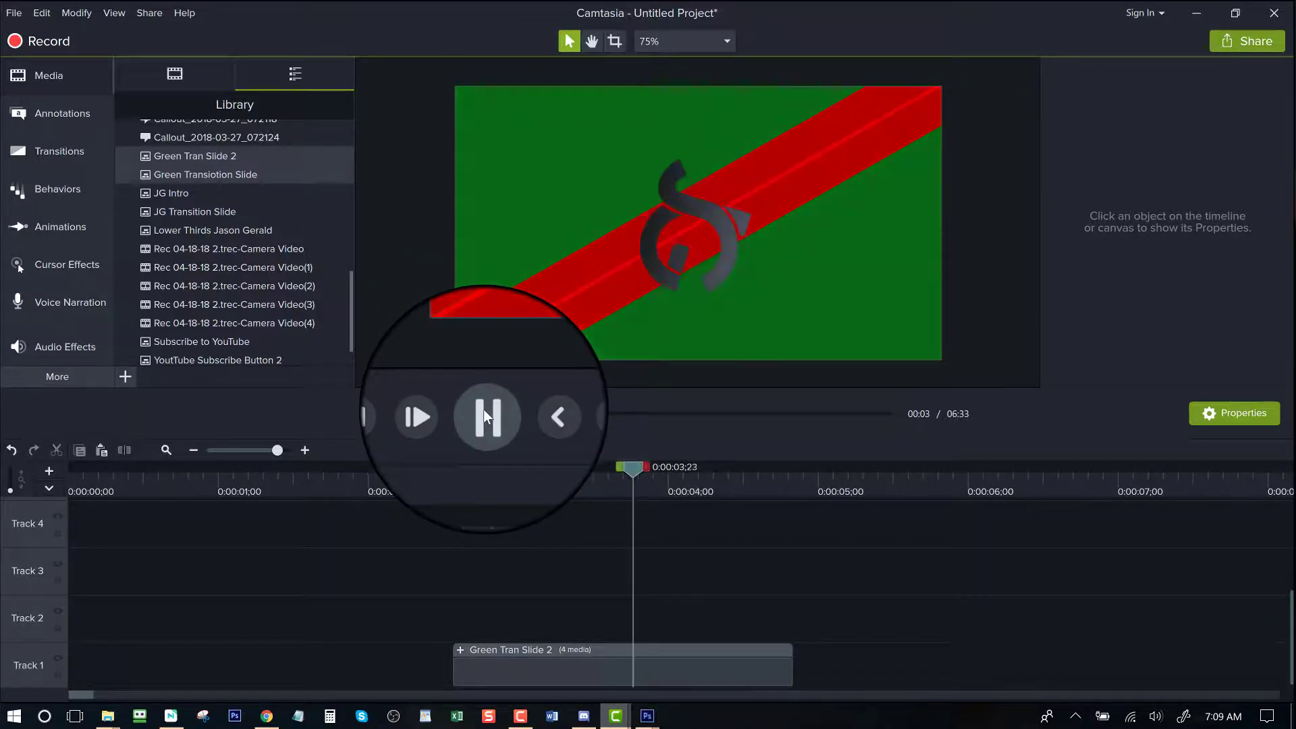
{"action": "left_click", "coordinate": [484, 408]}
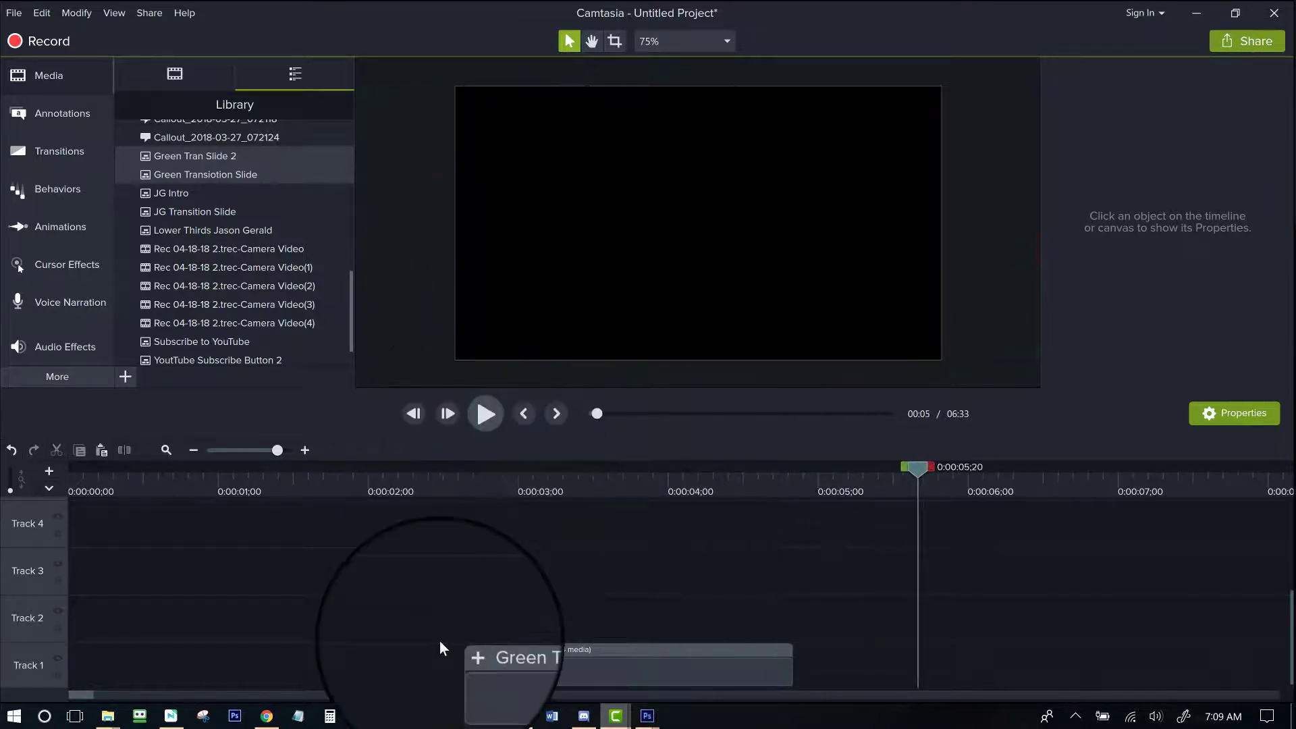
Step: Expand the Green Tran Slide 2 group to examine its four clips, and play it from 0:00:02;15
{"action": "left_click", "coordinate": [457, 650]}
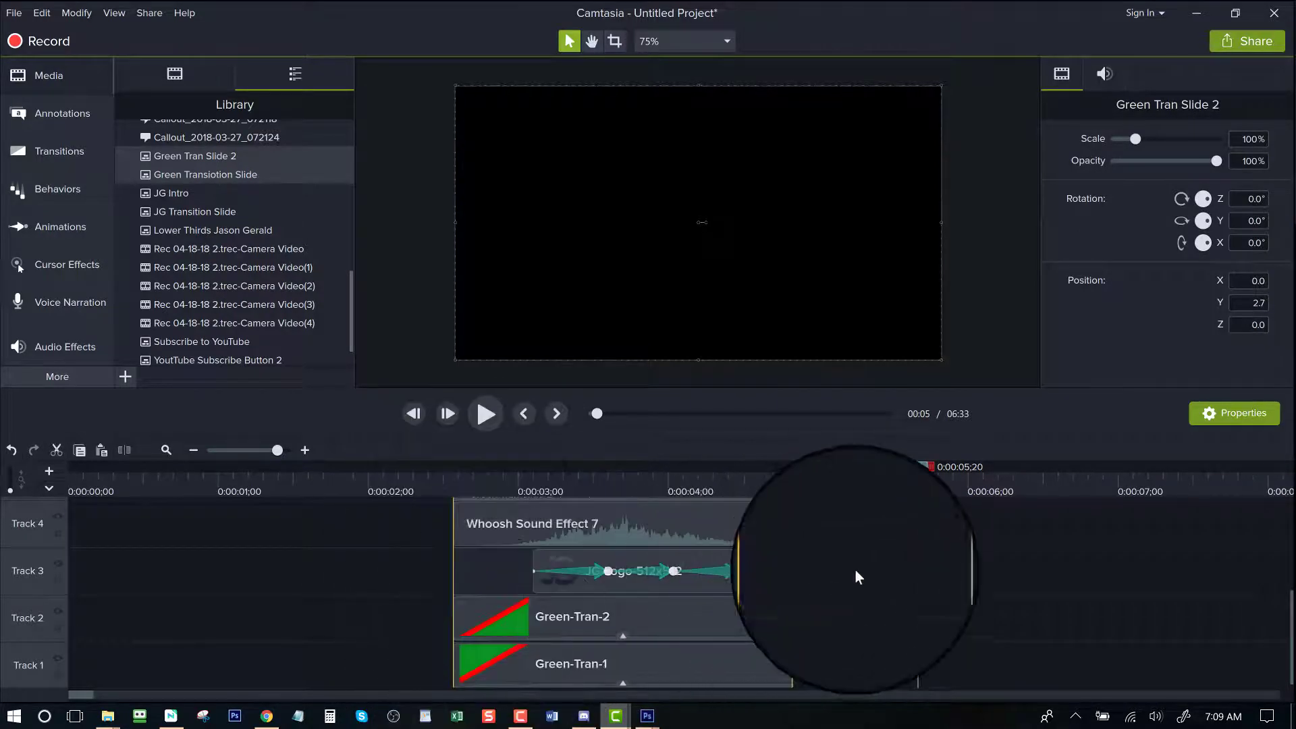
{"action": "scroll", "coordinate": [848, 571], "scroll_direction": "up", "scroll_amount": 1}
{"action": "left_click", "coordinate": [461, 576]}
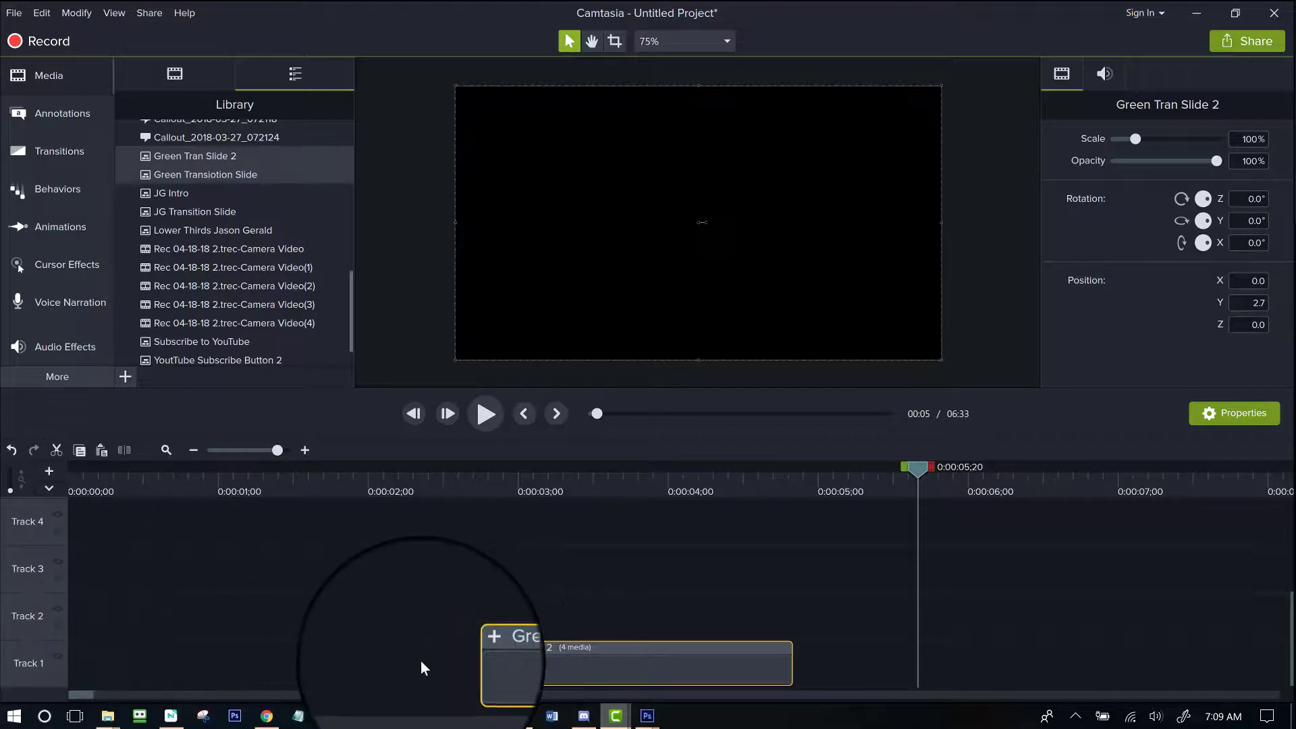
{"action": "left_click", "coordinate": [460, 649]}
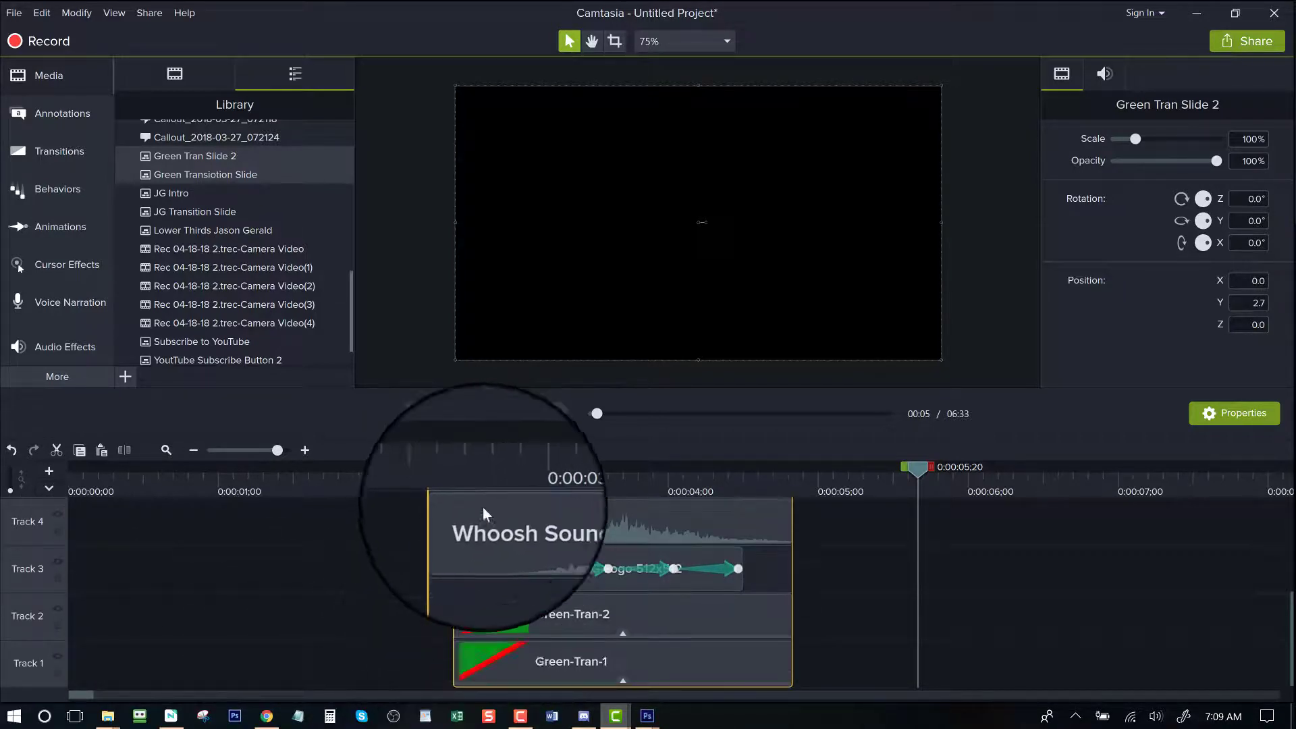
{"action": "left_click_drag", "start_coordinate": [920, 468], "coordinate": [451, 534]}
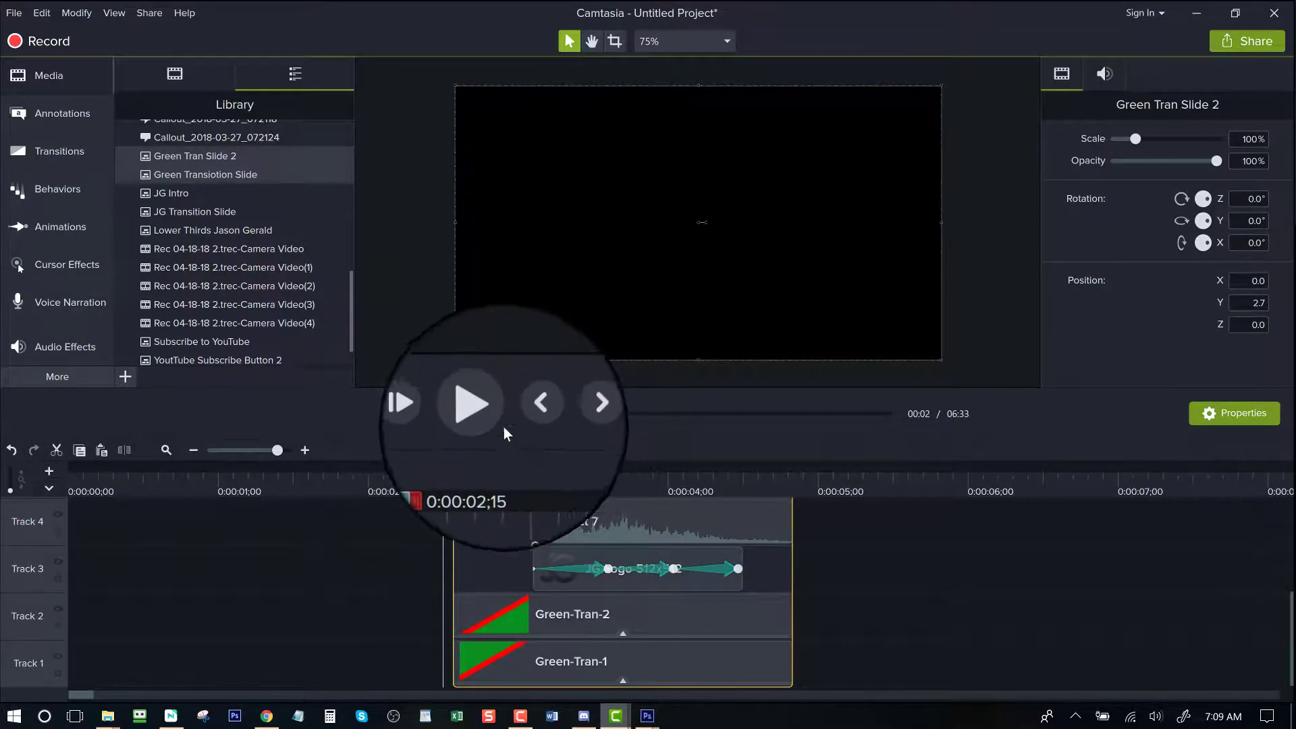
{"action": "left_click", "coordinate": [486, 413]}
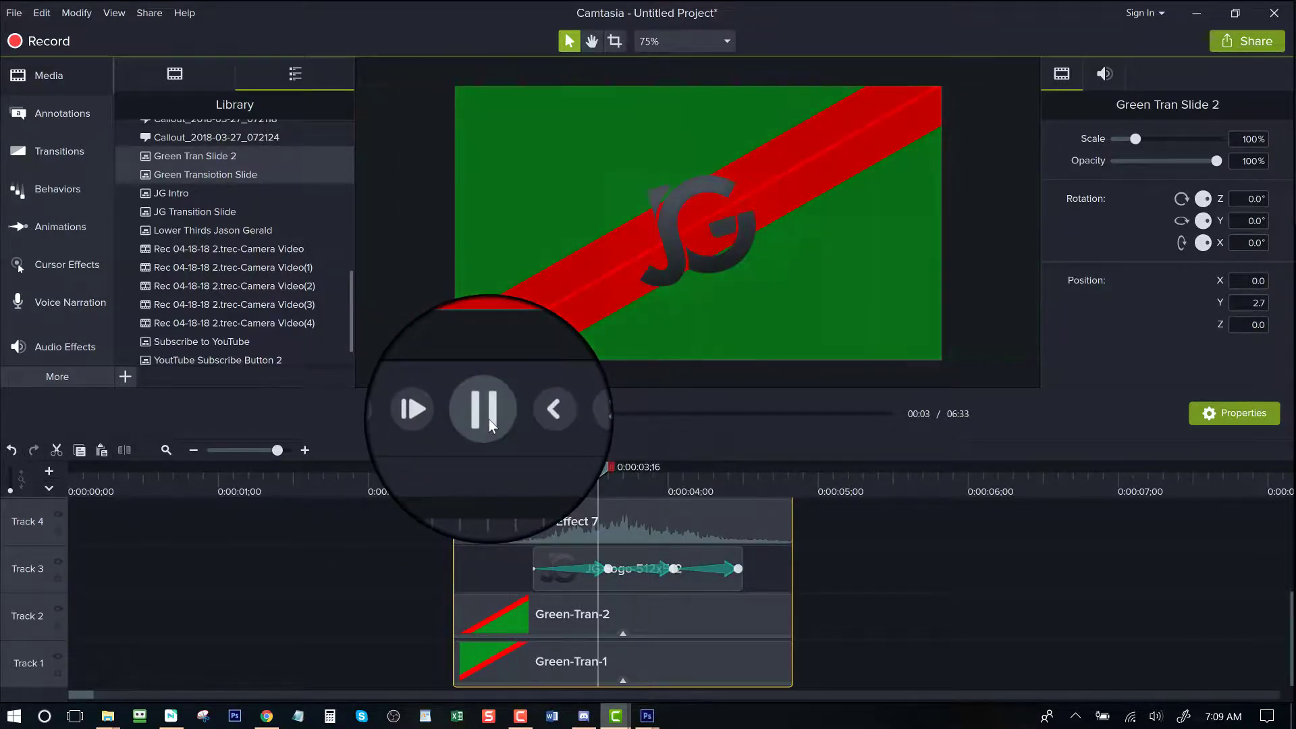
{"action": "left_click", "coordinate": [489, 419]}
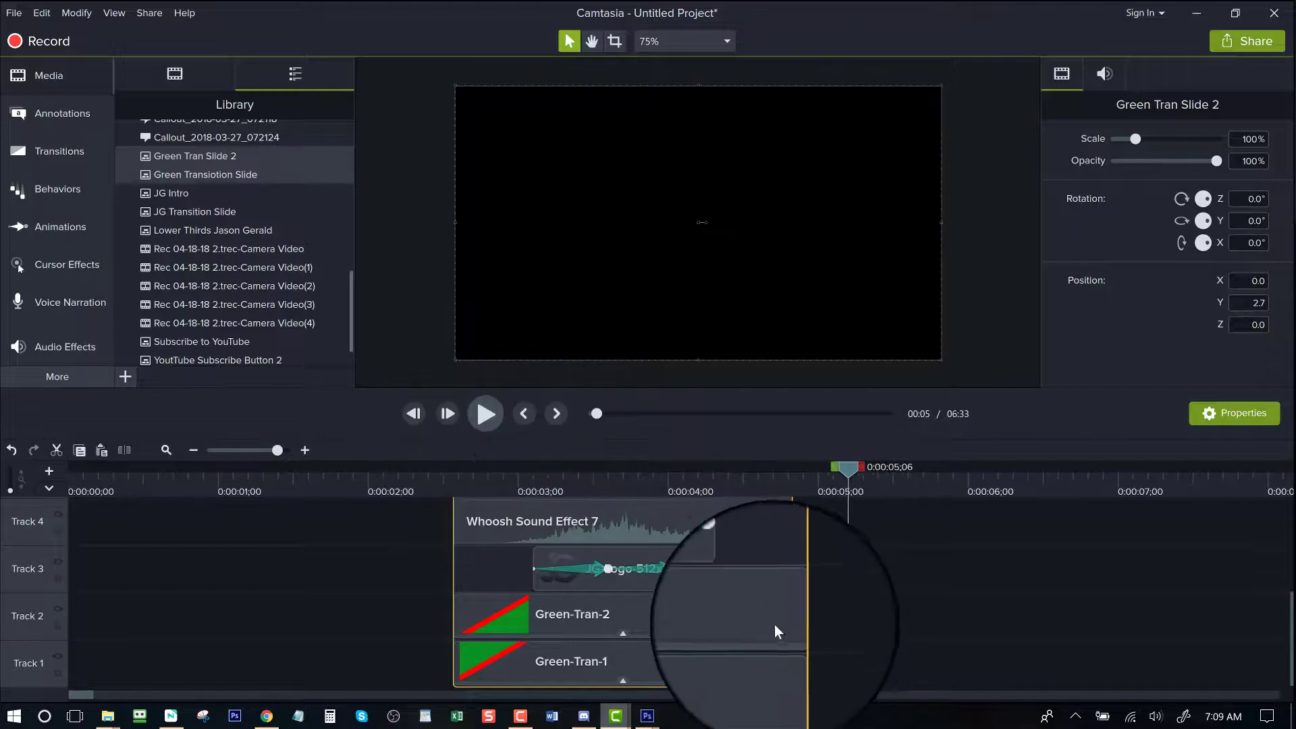
Step: Collapse the Green Tran Slide 2 group and move it to the start of Track 1
{"action": "scroll", "coordinate": [540, 567], "scroll_direction": "up", "scroll_amount": 1}
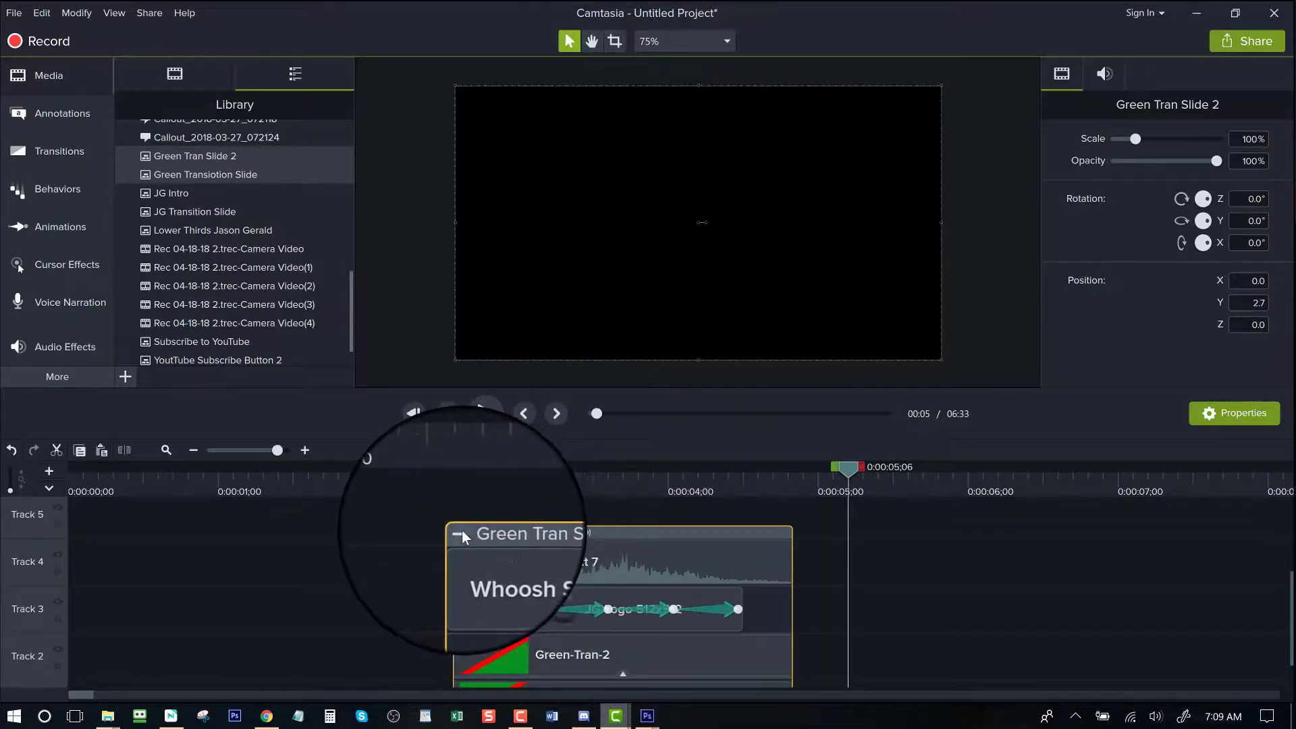
{"action": "left_click", "coordinate": [462, 529]}
{"action": "left_click_drag", "start_coordinate": [633, 669], "coordinate": [244, 658]}
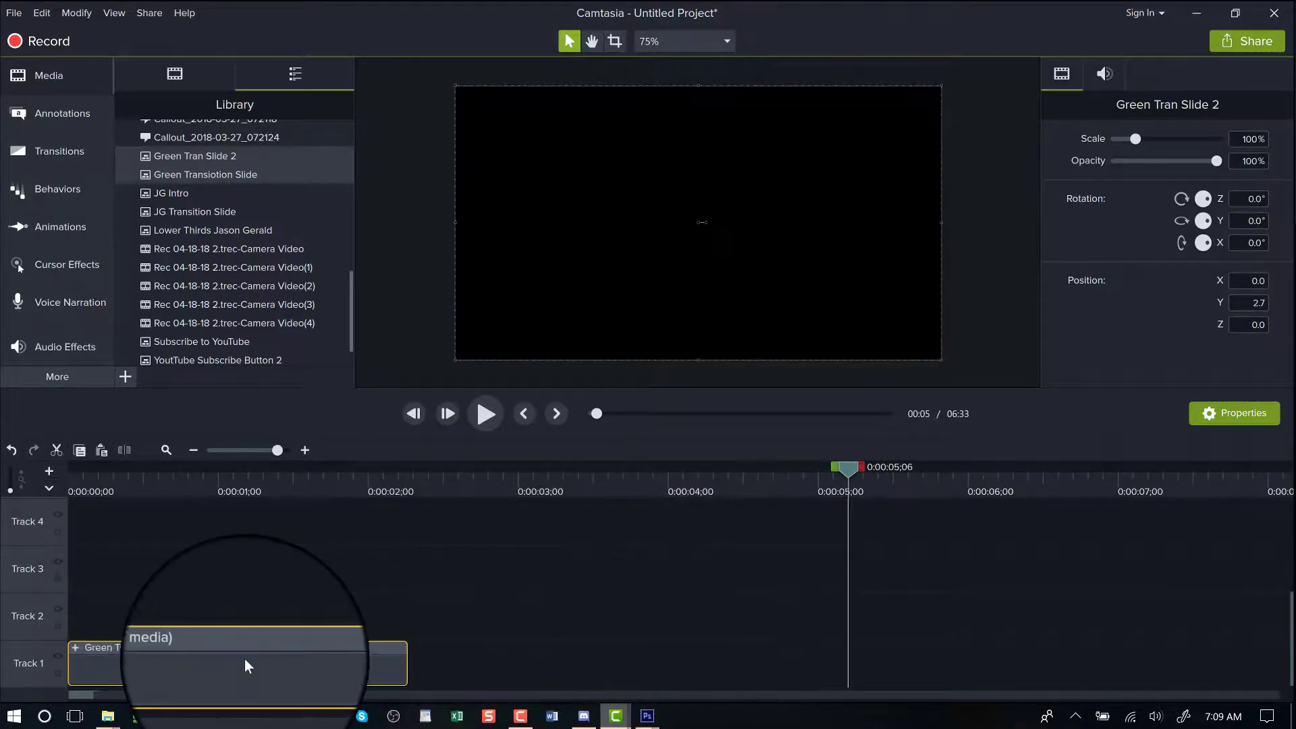
Step: Play the repositioned transition from 0:00:00;00 with a wider view of the timeline
{"action": "left_click", "coordinate": [191, 453]}
{"action": "left_click", "coordinate": [191, 453]}
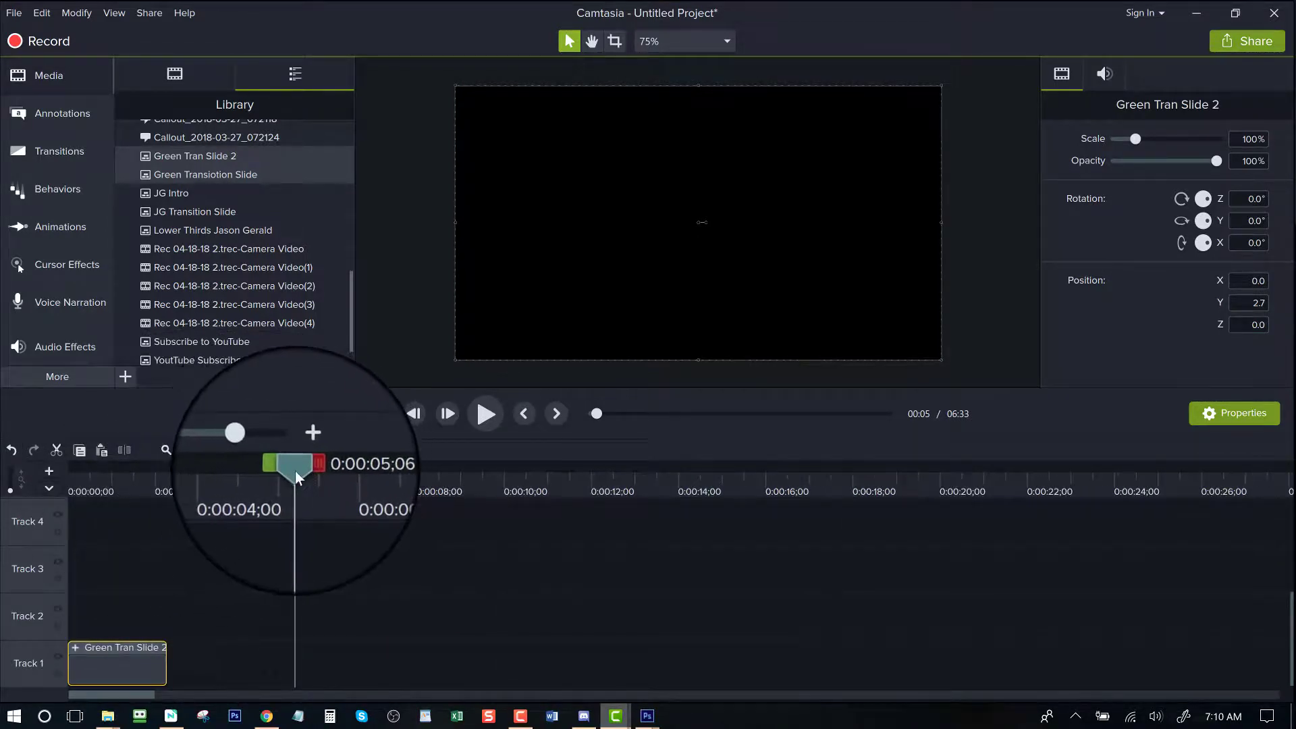
{"action": "left_click_drag", "start_coordinate": [295, 471], "coordinate": [22, 532]}
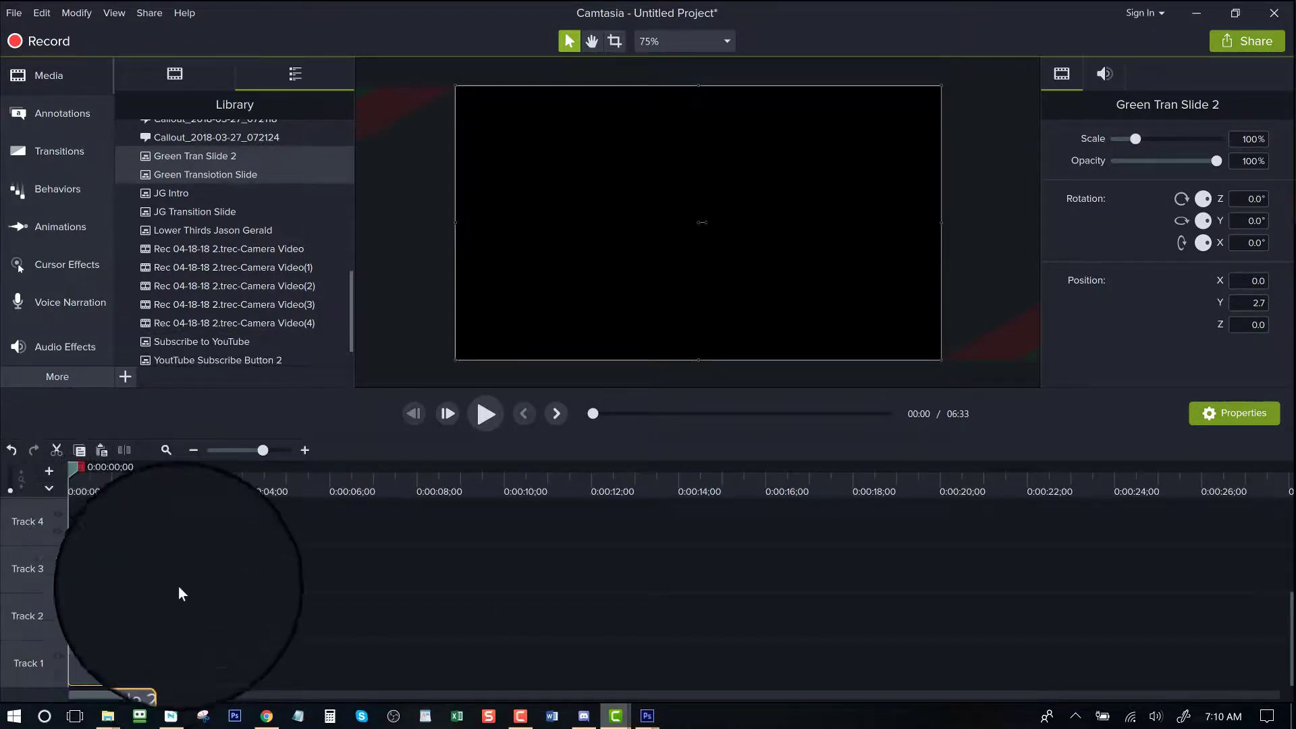
{"action": "left_click", "coordinate": [482, 414]}
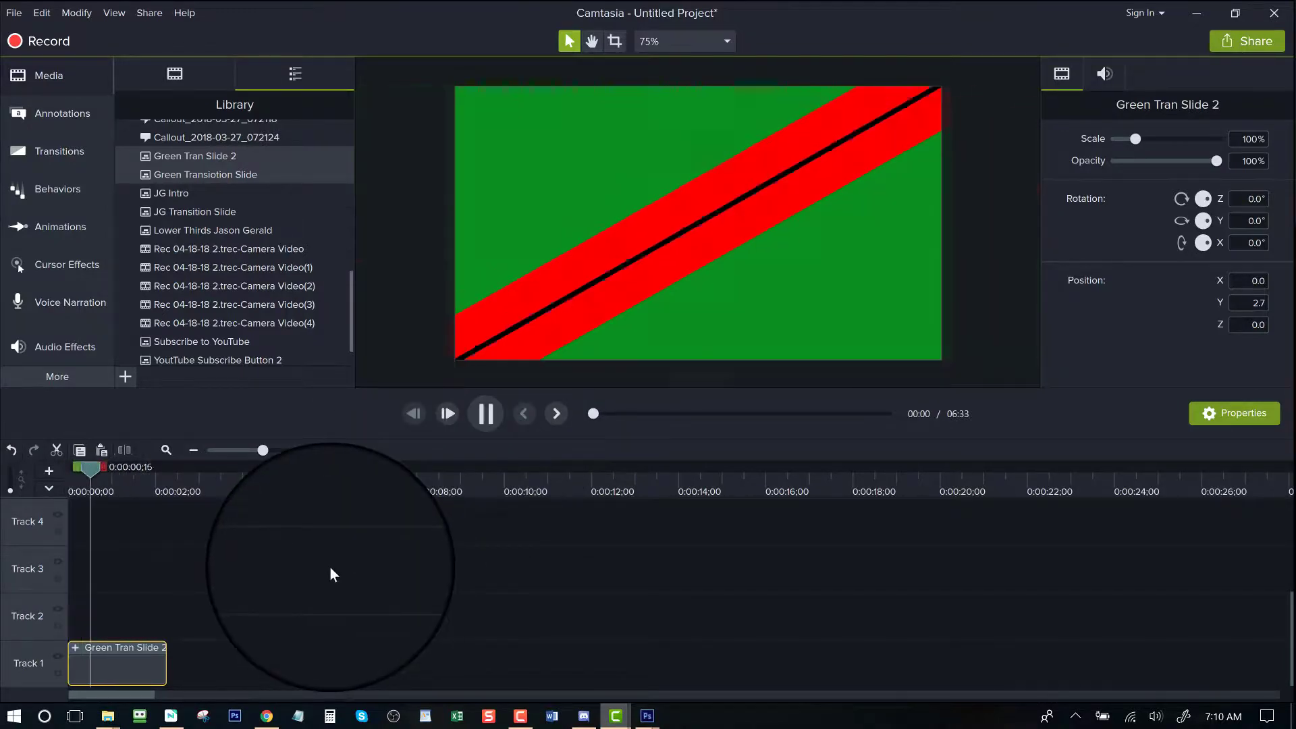